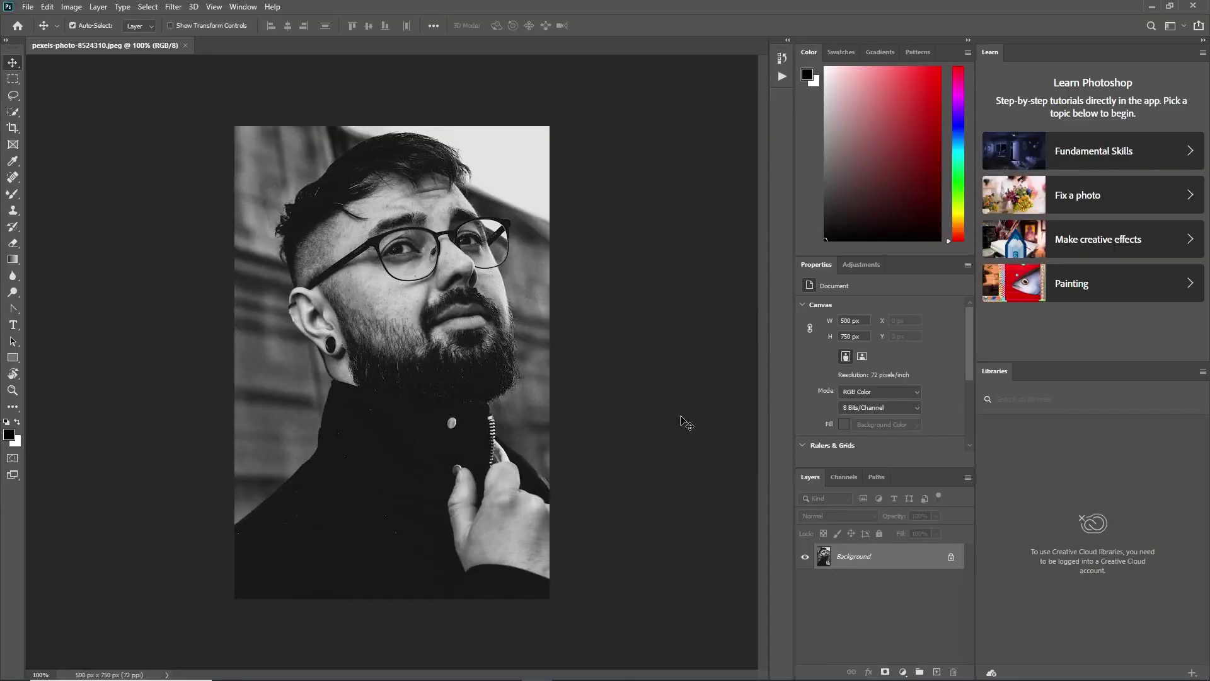
# - Unlock the Background into Layer 0 and select the bearded man as the subject
pyautogui.click(479, 349)
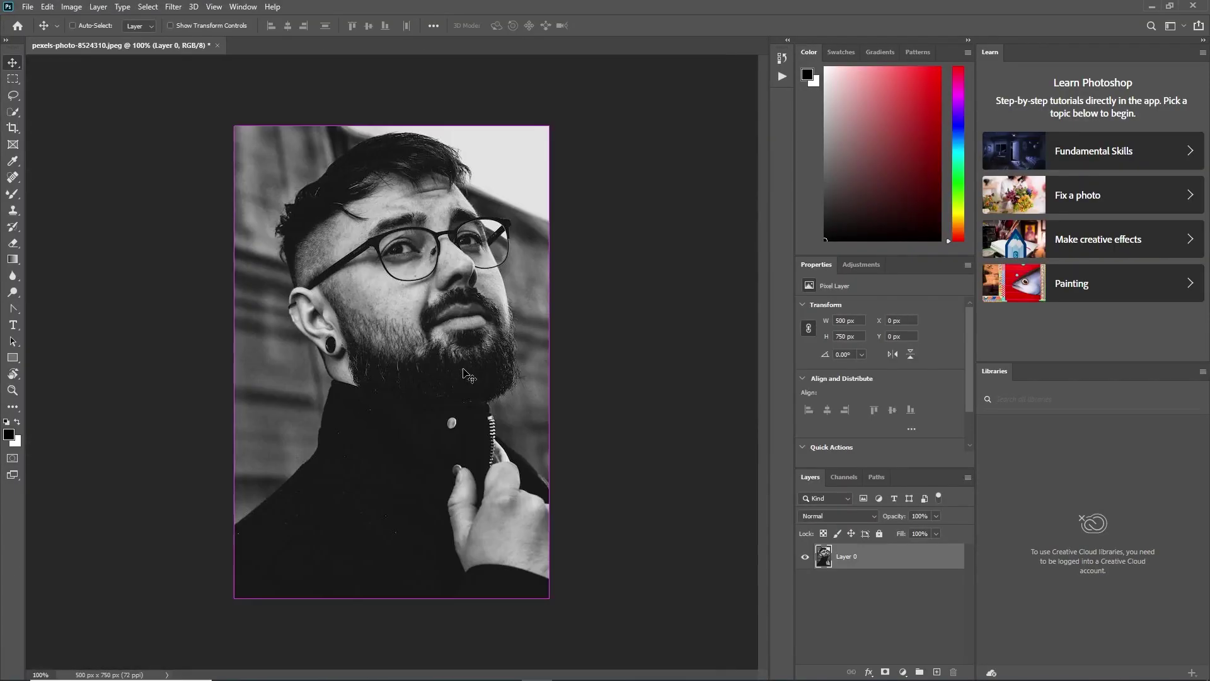
pyautogui.press('w')
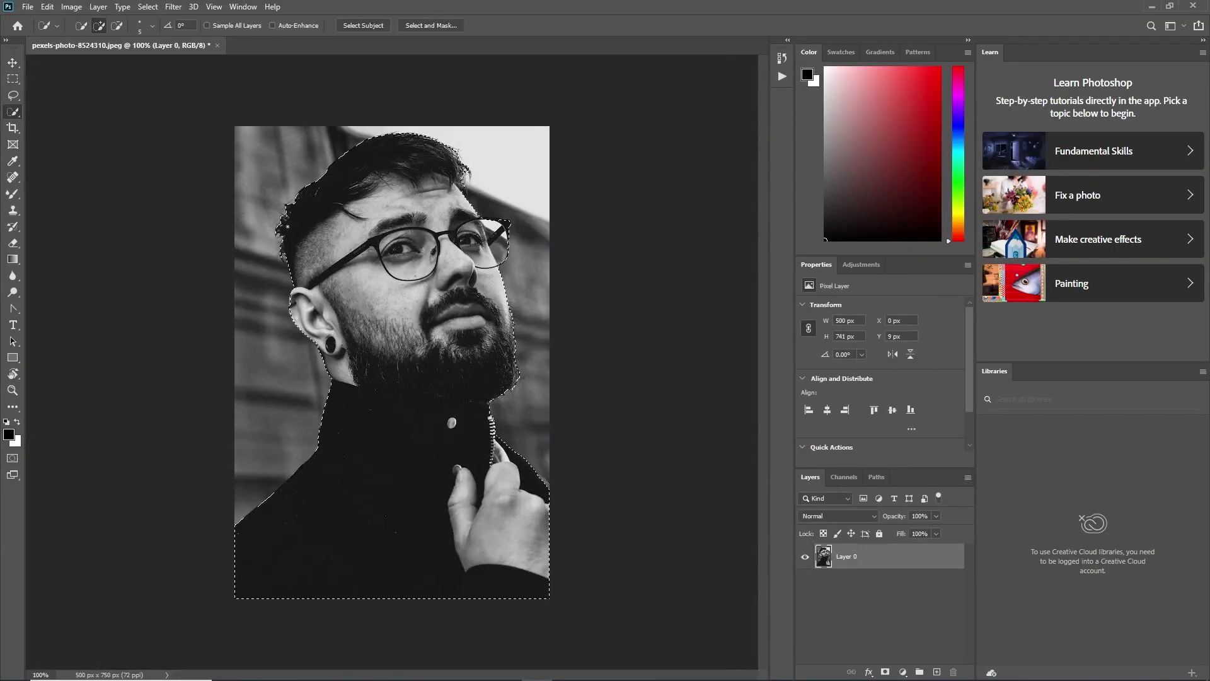
pyautogui.hotkey('ctrl', 'alt', 'r')
# - In Select and Mask, check the man's edges in Overlay and Black & White views
pyautogui.click(1077, 97)
pyautogui.press('v')
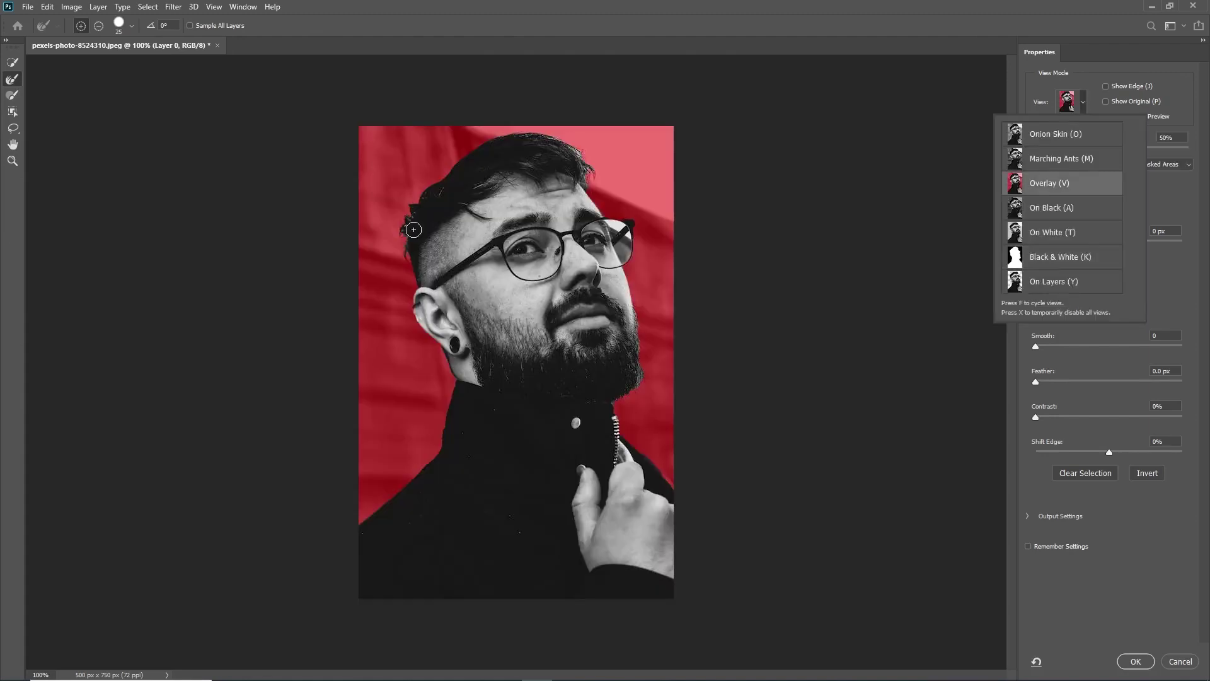
pyautogui.scroll(5, 473, 164)
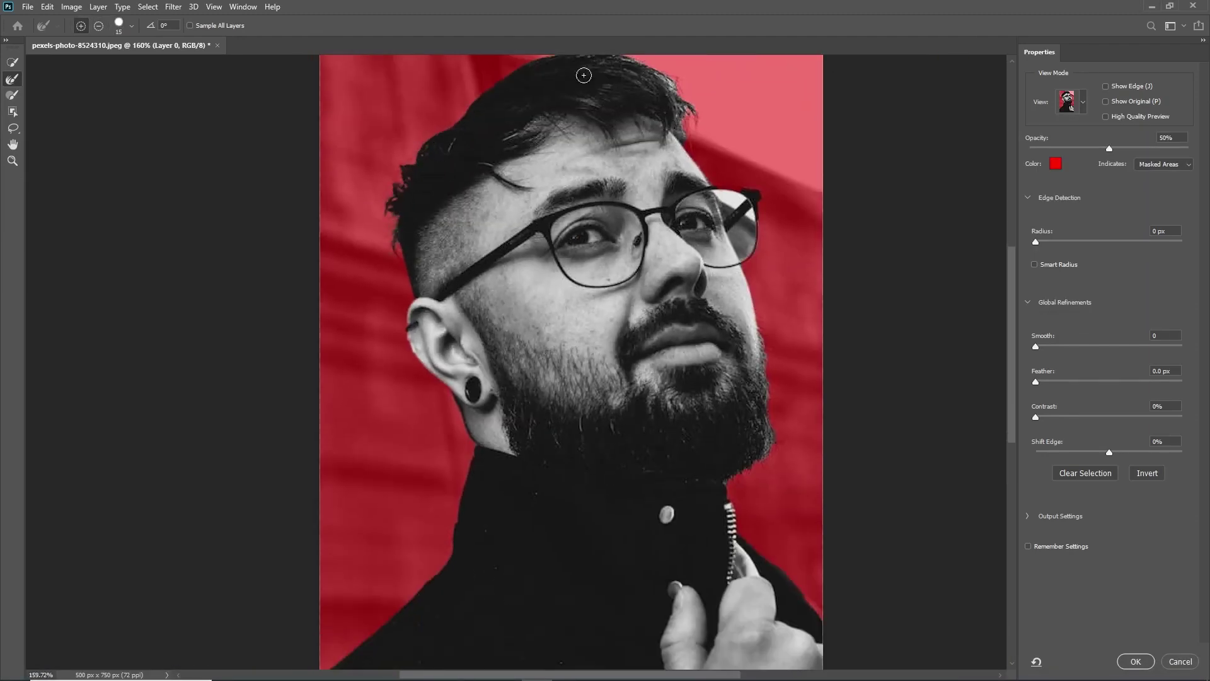
pyautogui.moveTo(584, 75); pyautogui.dragTo(547, 117)
pyautogui.moveTo(641, 175); pyautogui.dragTo(564, 38)
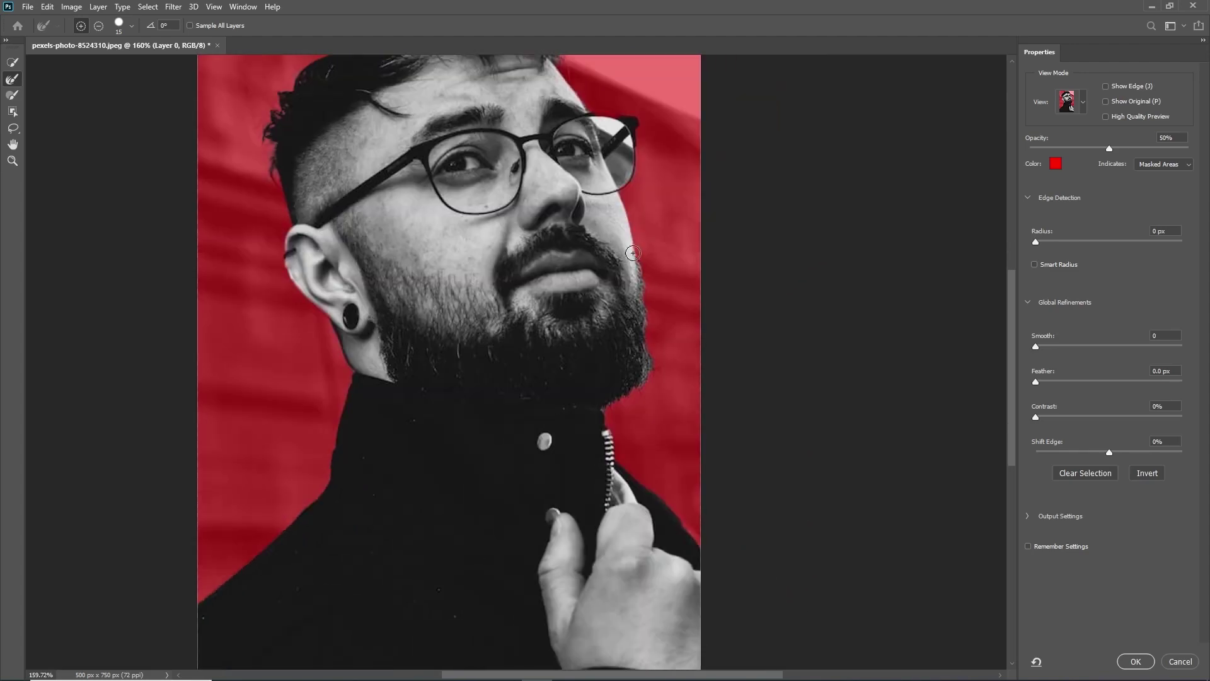
pyautogui.hscroll(-5, 638, 390)
pyautogui.scroll(2, 482, 188)
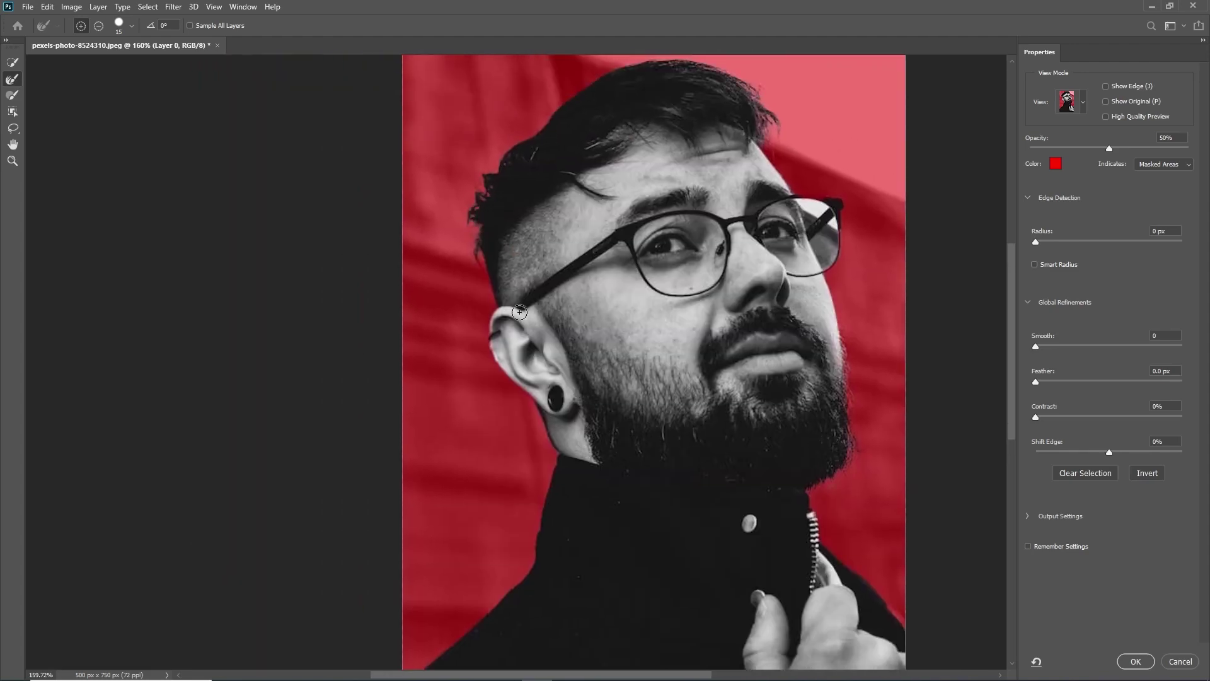
pyautogui.moveTo(592, 324); pyautogui.dragTo(537, 344)
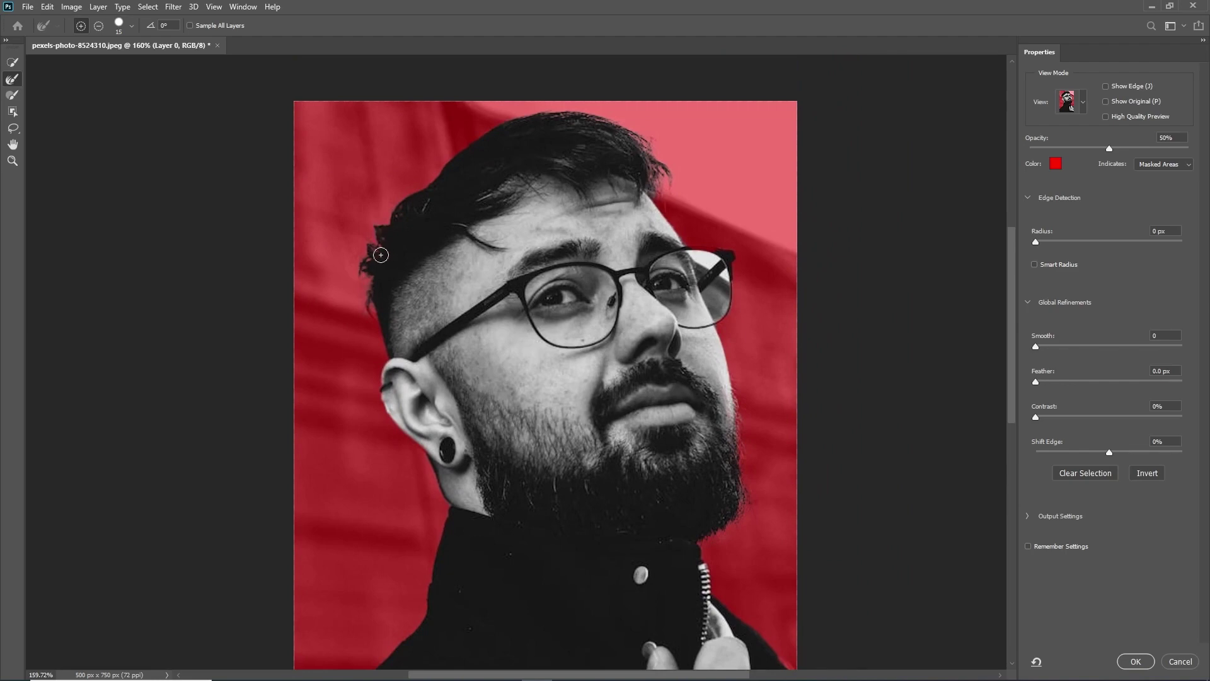
pyautogui.click(1083, 102)
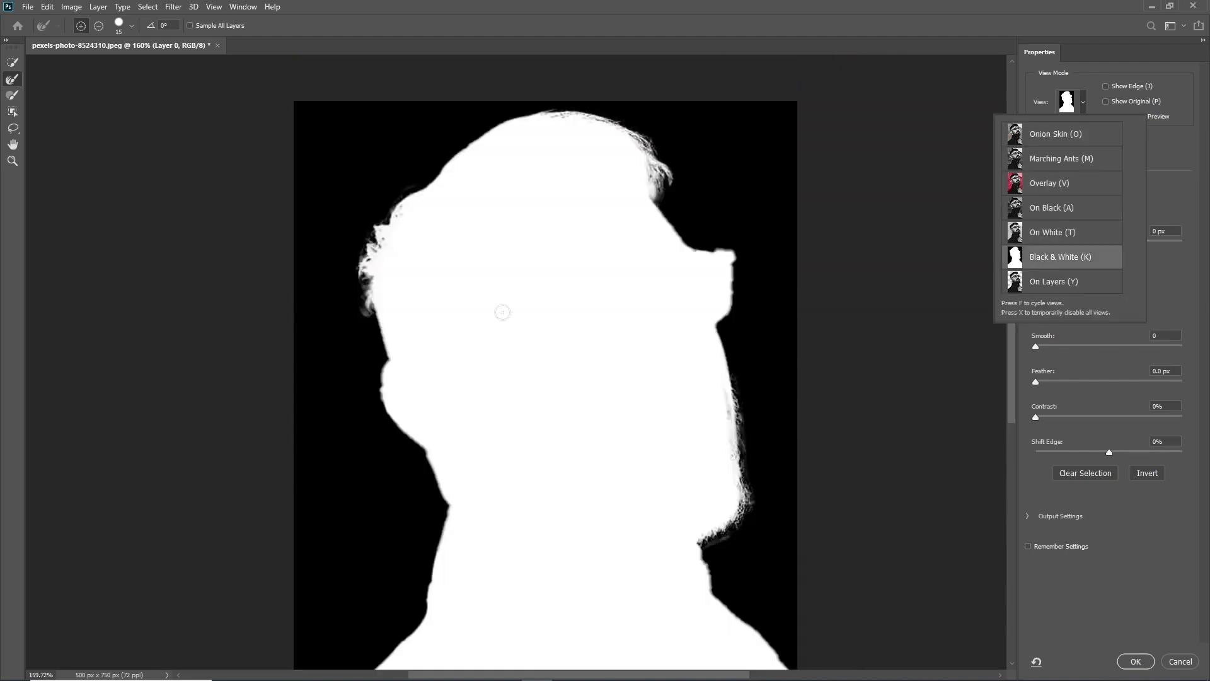
pyautogui.click(1046, 259)
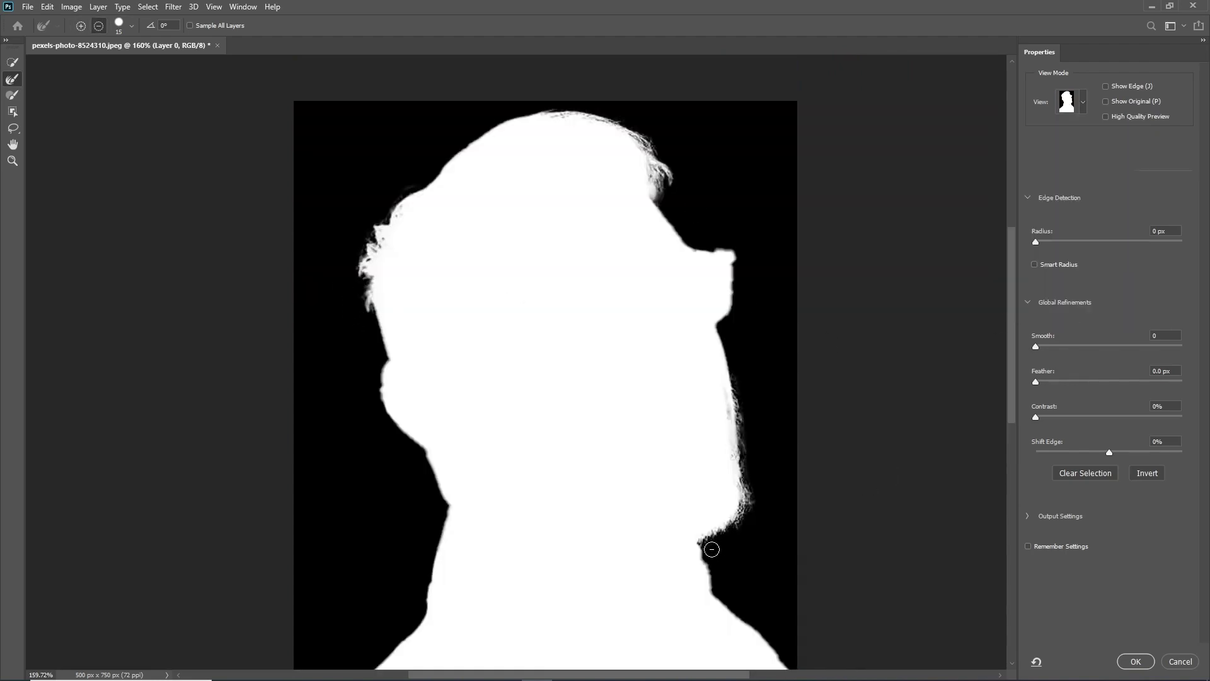
pyautogui.click(1082, 102)
pyautogui.click(1065, 192)
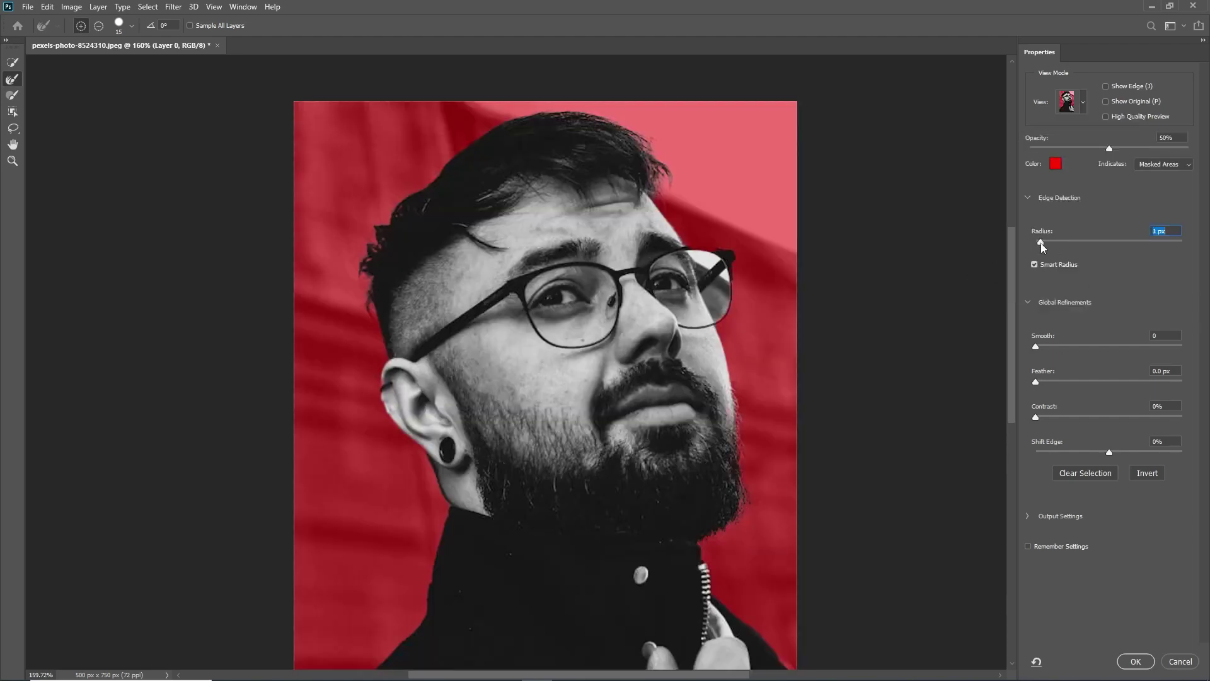
# - Accept the refined selection, copy the man to Layer 1, and hide Layer 0
pyautogui.press('Return')
pyautogui.hotkey('ctrl', 'j')
pyautogui.click(805, 582)
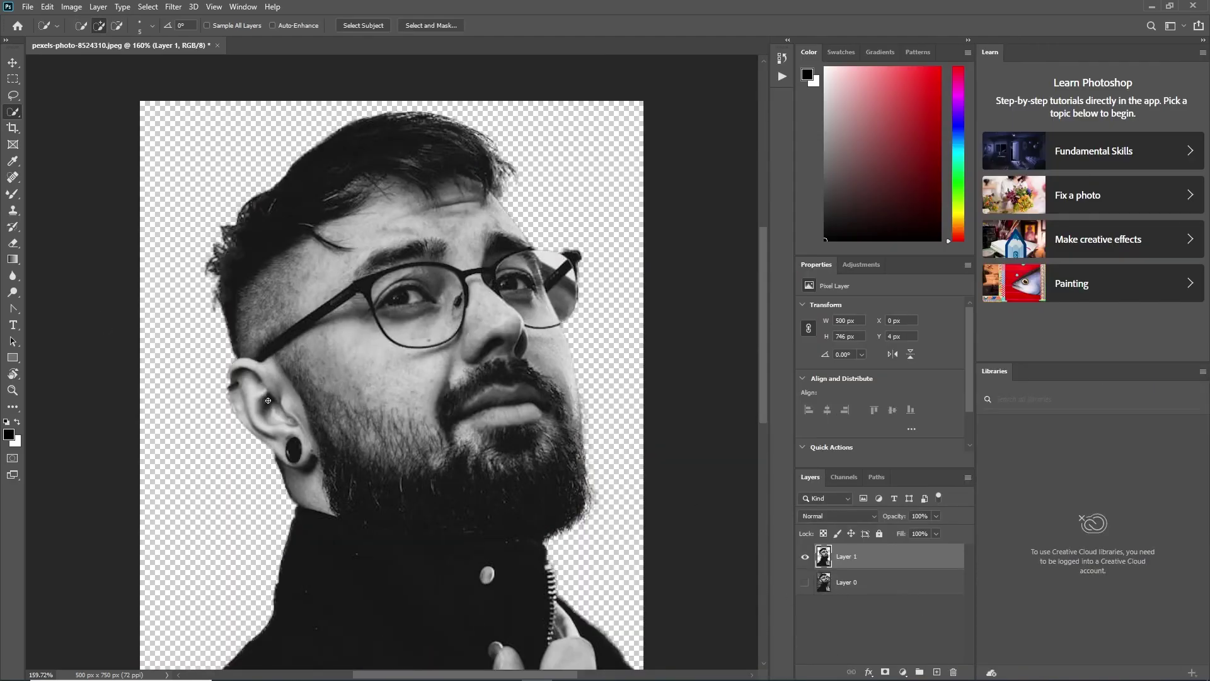
# - Fit the image on screen and Quick-Select the jacket and hand below the beard
pyautogui.hotkey('ctrl', '0')
pyautogui.press('v')
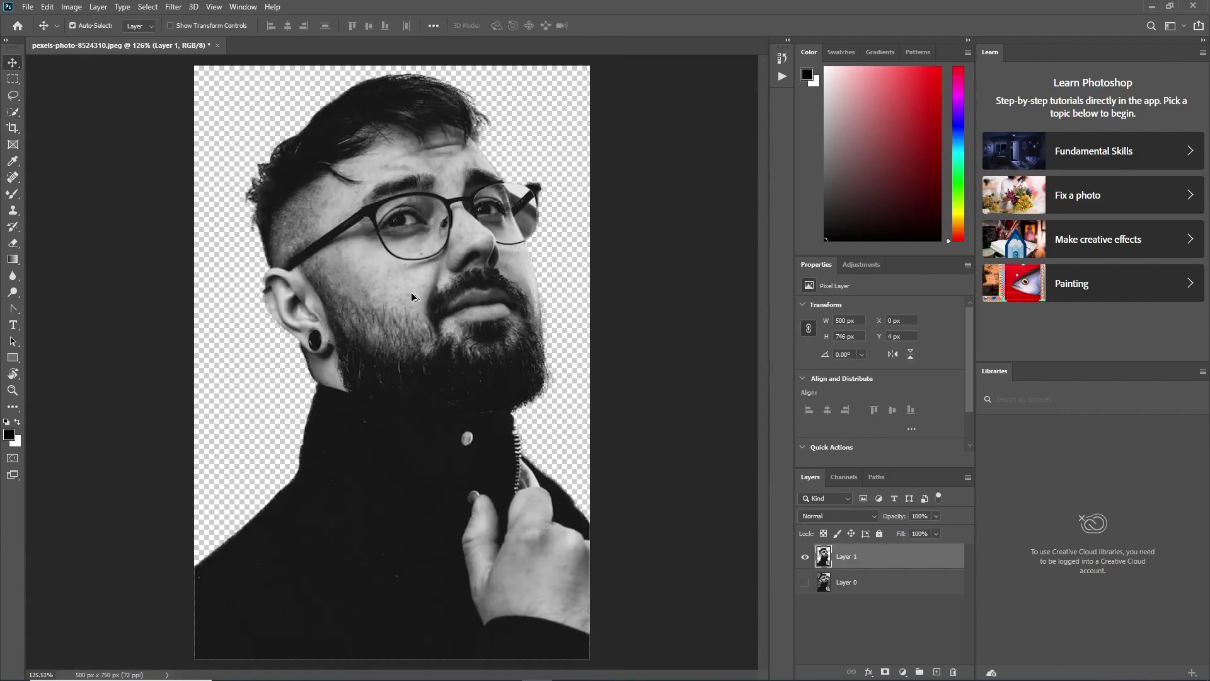
pyautogui.press('w')
pyautogui.moveTo(332, 396); pyautogui.dragTo(403, 416)
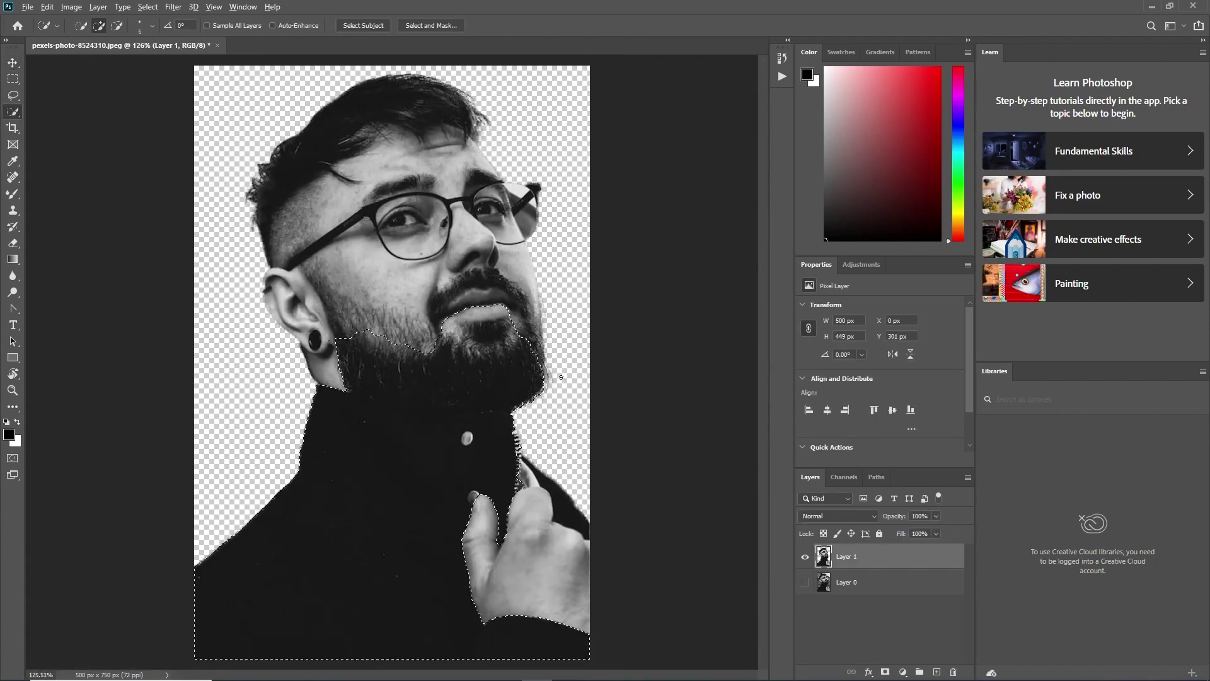
pyautogui.press('alt')
pyautogui.press(']')
pyautogui.press(']')
pyautogui.press(']')
pyautogui.click(515, 449)
# - Subtract beard pixels, straighten the collar edge, and copy the jacket to Layer 2
pyautogui.scroll(5, 441, 466)
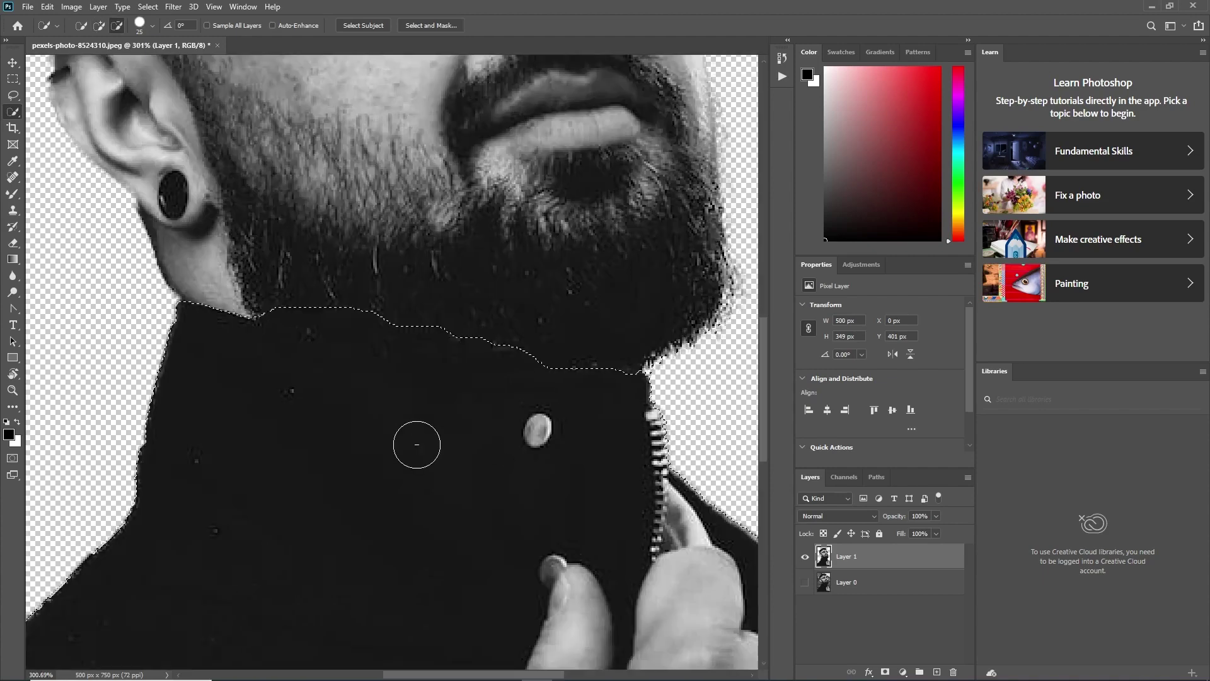
pyautogui.press('[')
pyautogui.press('[')
pyautogui.press('[')
pyautogui.moveTo(339, 329)
pyautogui.mouseDown()
pyautogui.moveTo(473, 353)
pyautogui.moveTo(397, 375)
pyautogui.moveTo(348, 362)
pyautogui.moveTo(513, 353)
pyautogui.mouseUp()
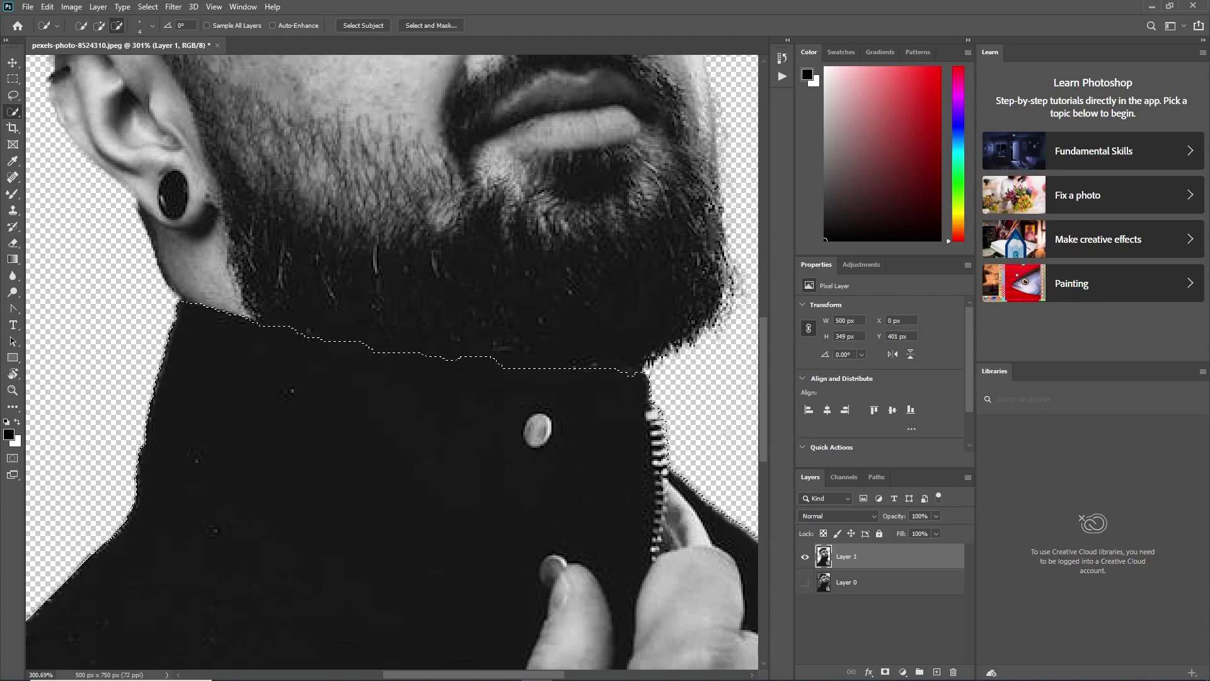
pyautogui.moveTo(630, 371); pyautogui.dragTo(509, 370)
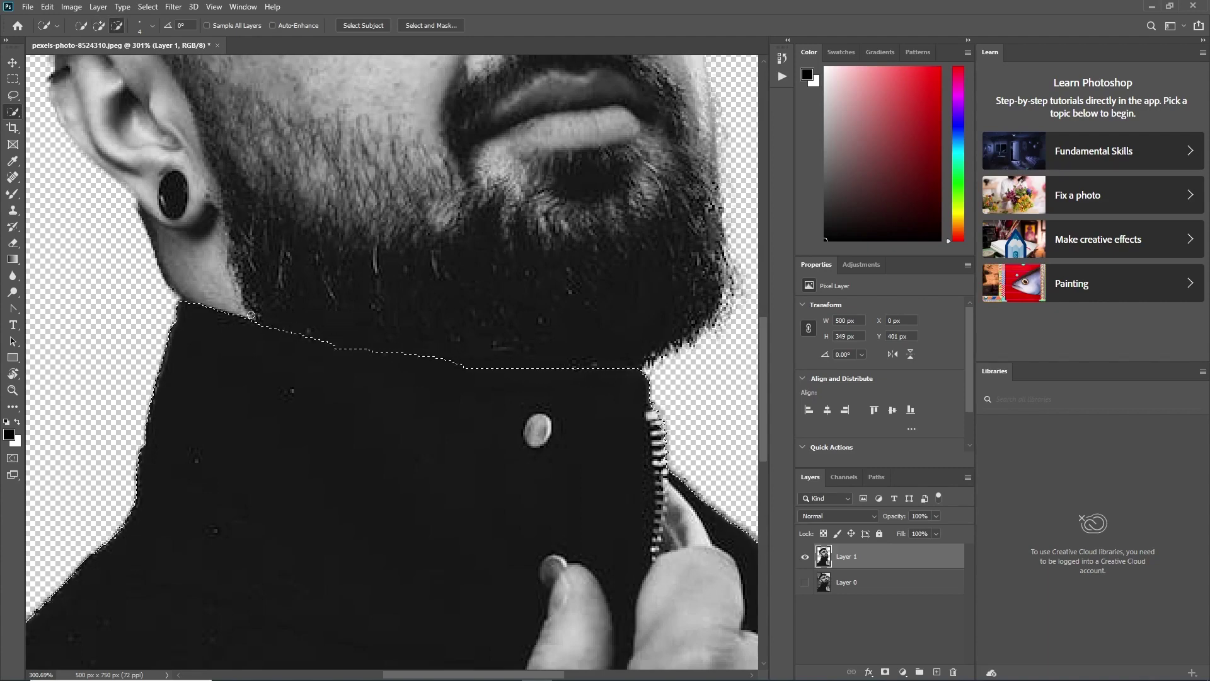
pyautogui.scroll(-6, 389, 447)
pyautogui.hotkey('ctrl', 'j')
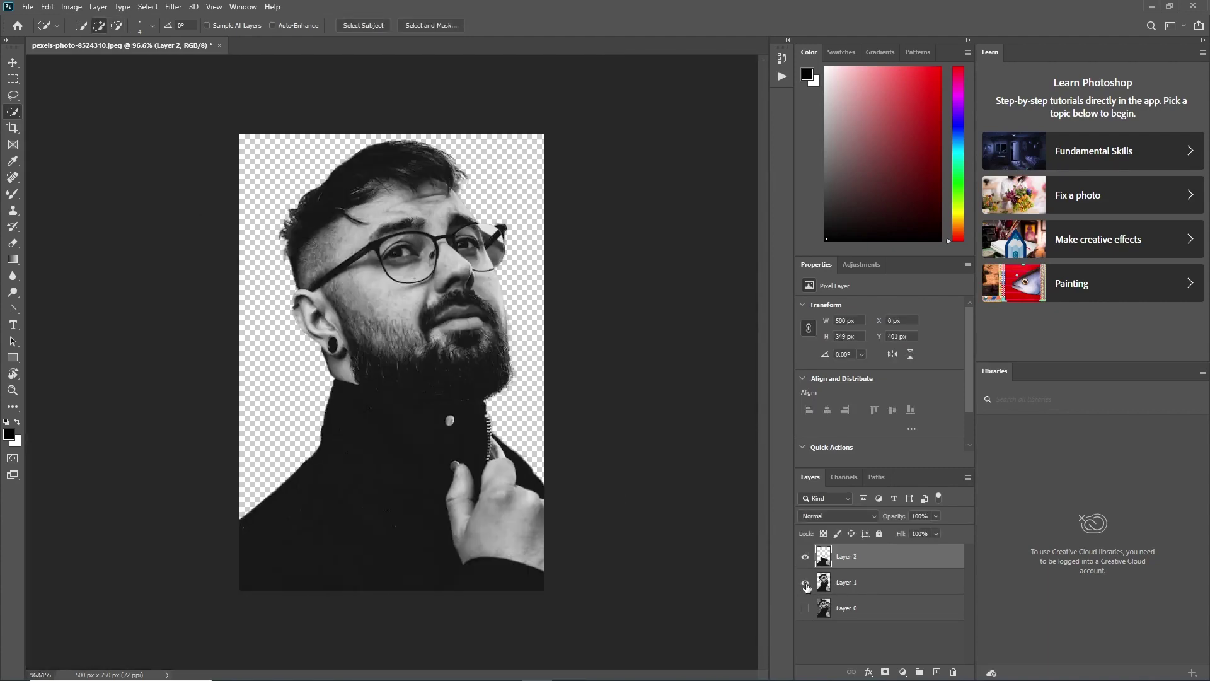
# - On Layer 1 with the jacket layer hidden, select the cheek, jaw and beard
pyautogui.click(862, 586)
pyautogui.click(805, 556)
pyautogui.scroll(3, 428, 356)
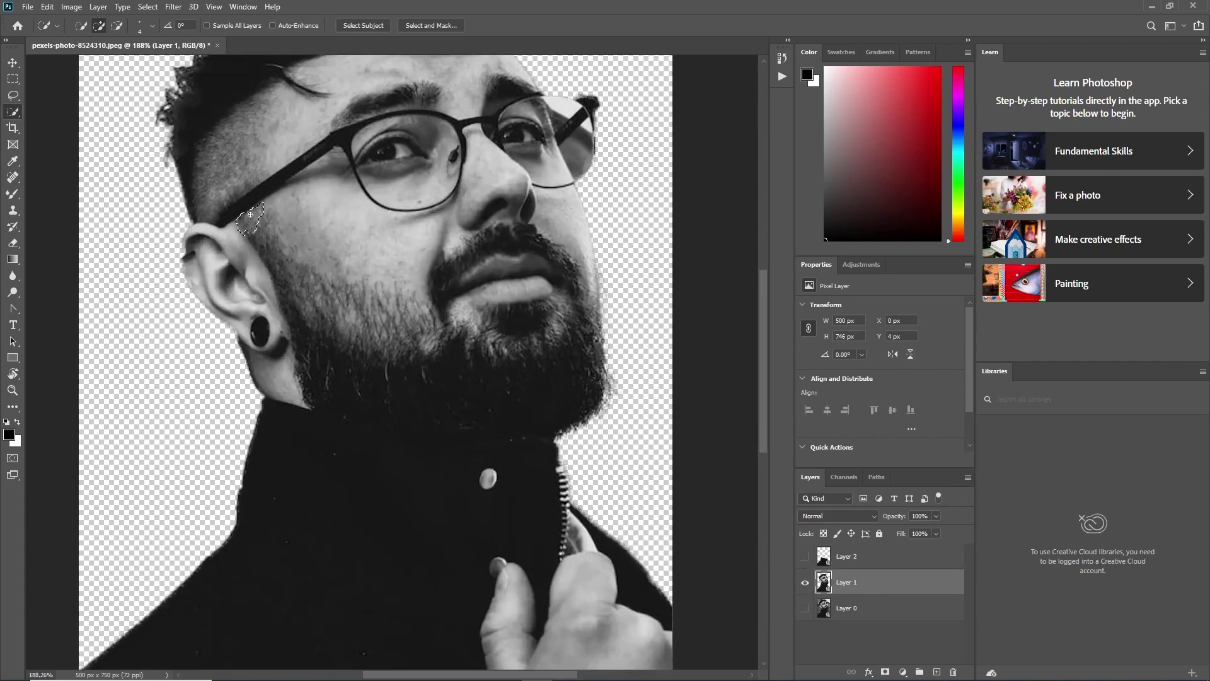
pyautogui.moveTo(250, 215); pyautogui.dragTo(328, 340)
pyautogui.scroll(5, 261, 292)
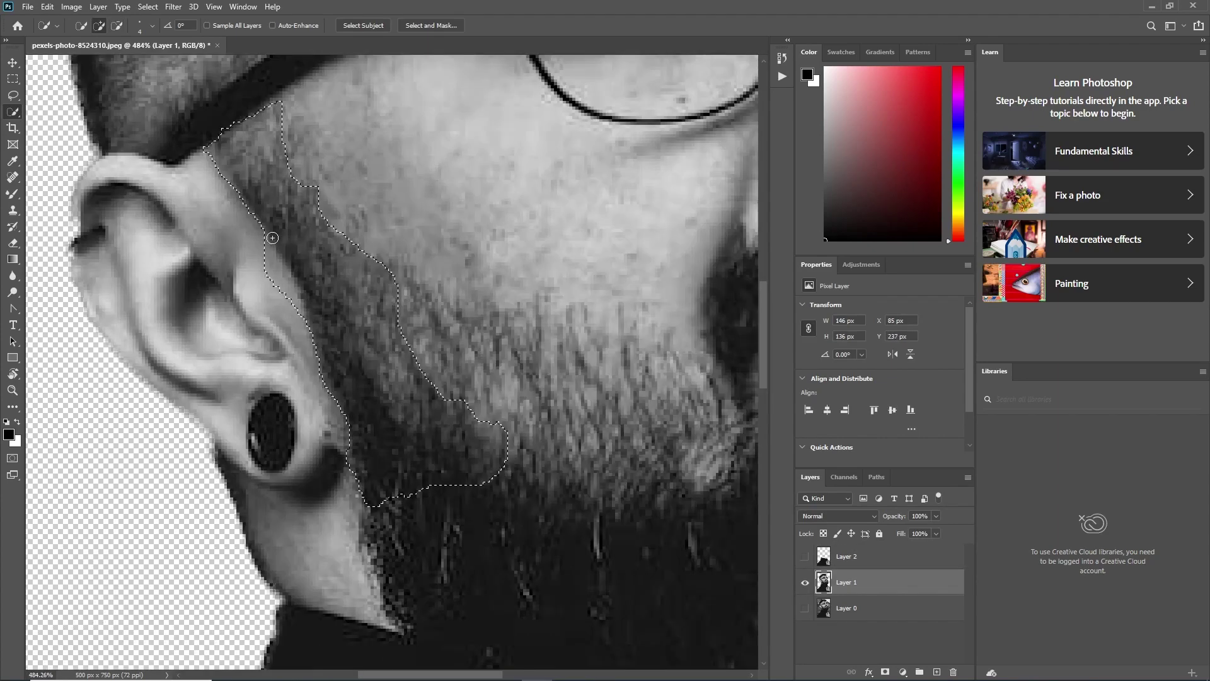
pyautogui.click(394, 503)
pyautogui.scroll(-2, 395, 504)
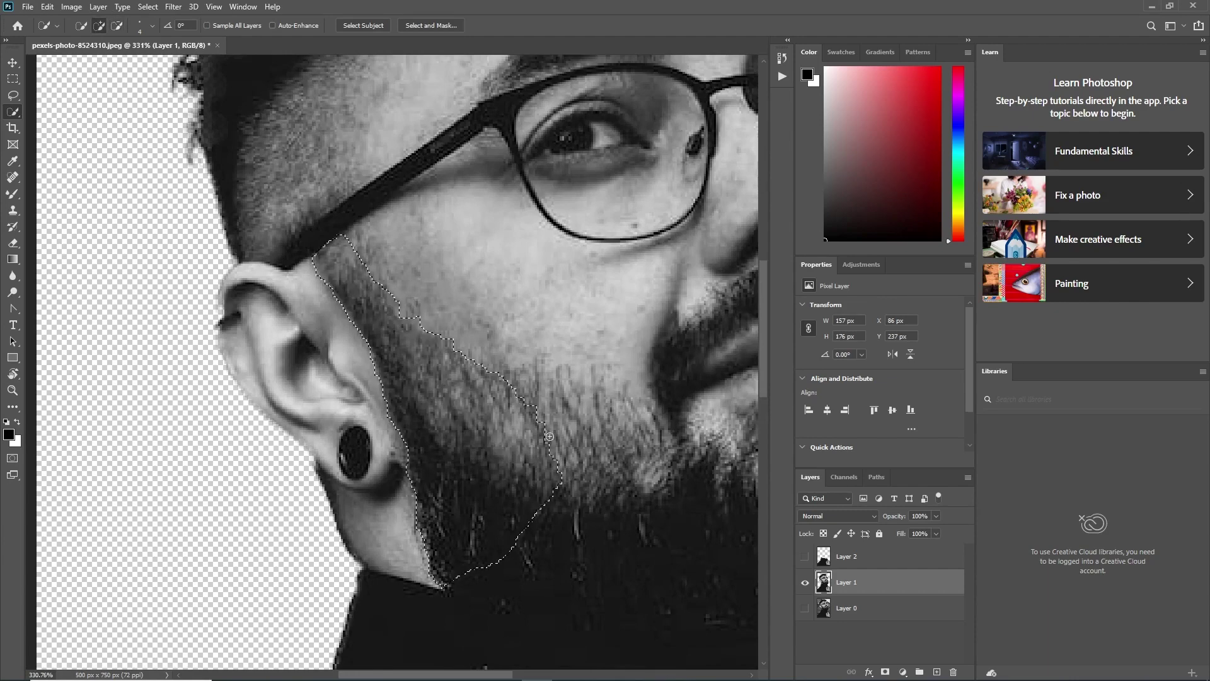
# - Extend the selection across the right side of the beard, undoing the shoulder area
pyautogui.moveTo(354, 261)
pyautogui.mouseDown()
pyautogui.moveTo(429, 336)
pyautogui.moveTo(479, 568)
pyautogui.mouseUp()
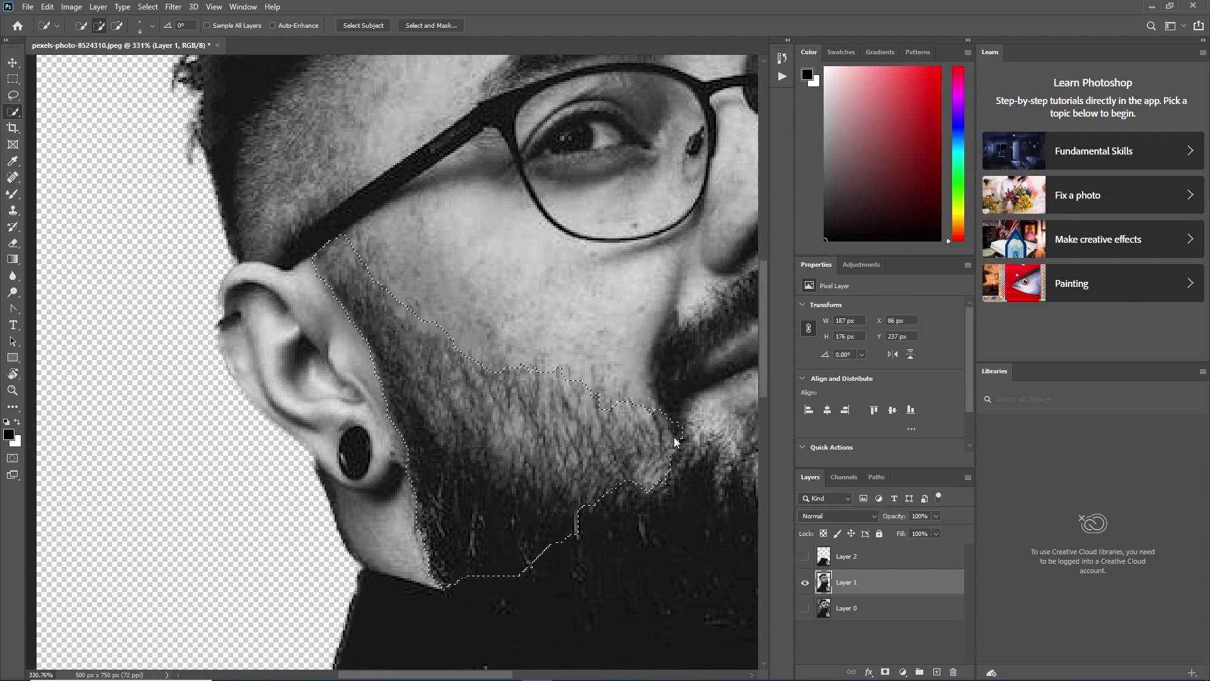
pyautogui.scroll(-5, 369, 340)
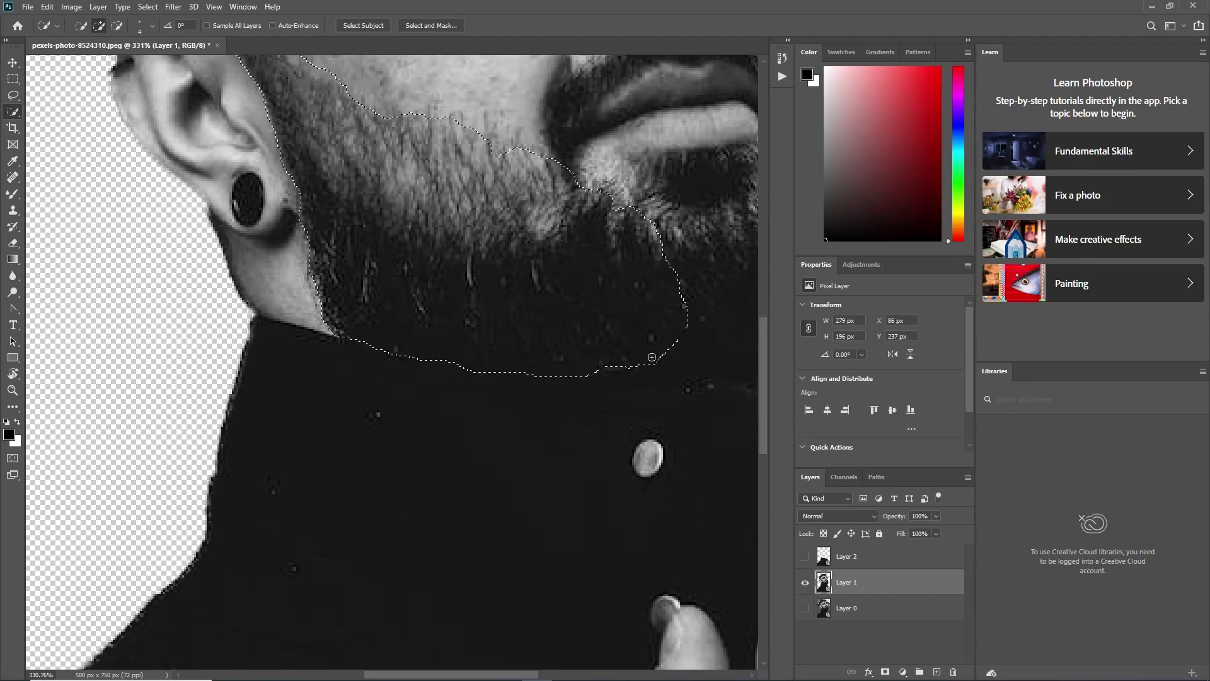
pyautogui.hscroll(5, 489, 356)
pyautogui.moveTo(605, 353)
pyautogui.mouseDown()
pyautogui.moveTo(434, 424)
pyautogui.moveTo(609, 469)
pyautogui.mouseUp()
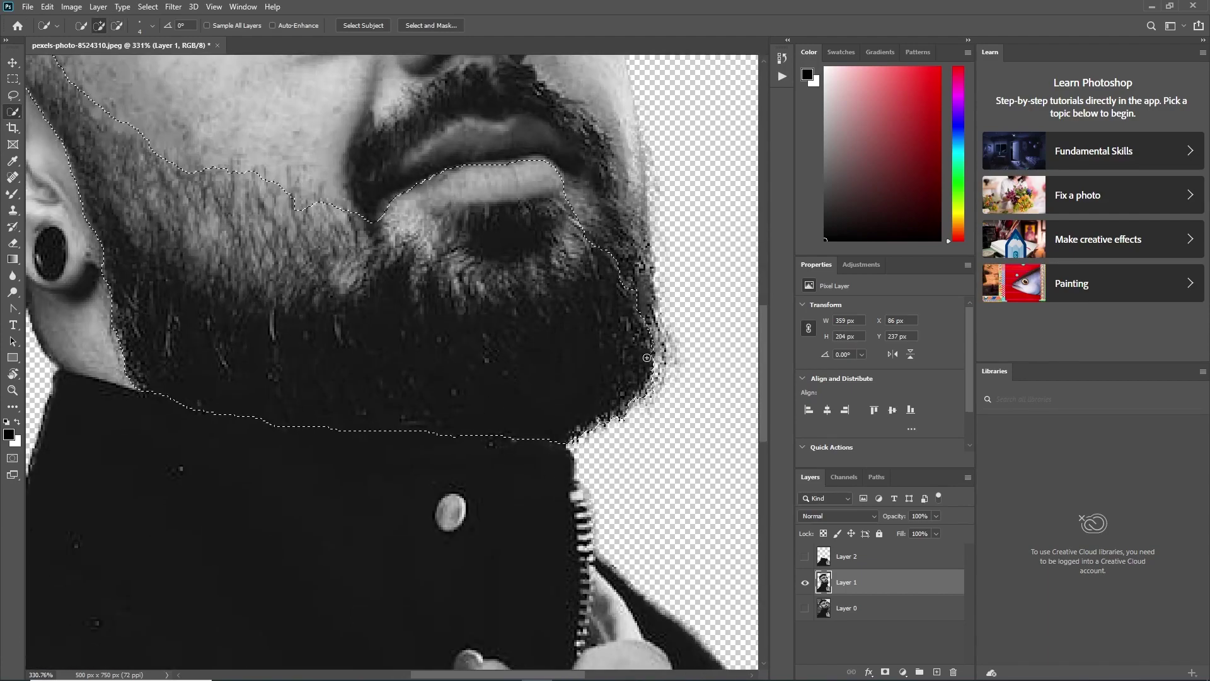
pyautogui.hotkey('ctrl', 'z')
pyautogui.scroll(-2, 542, 435)
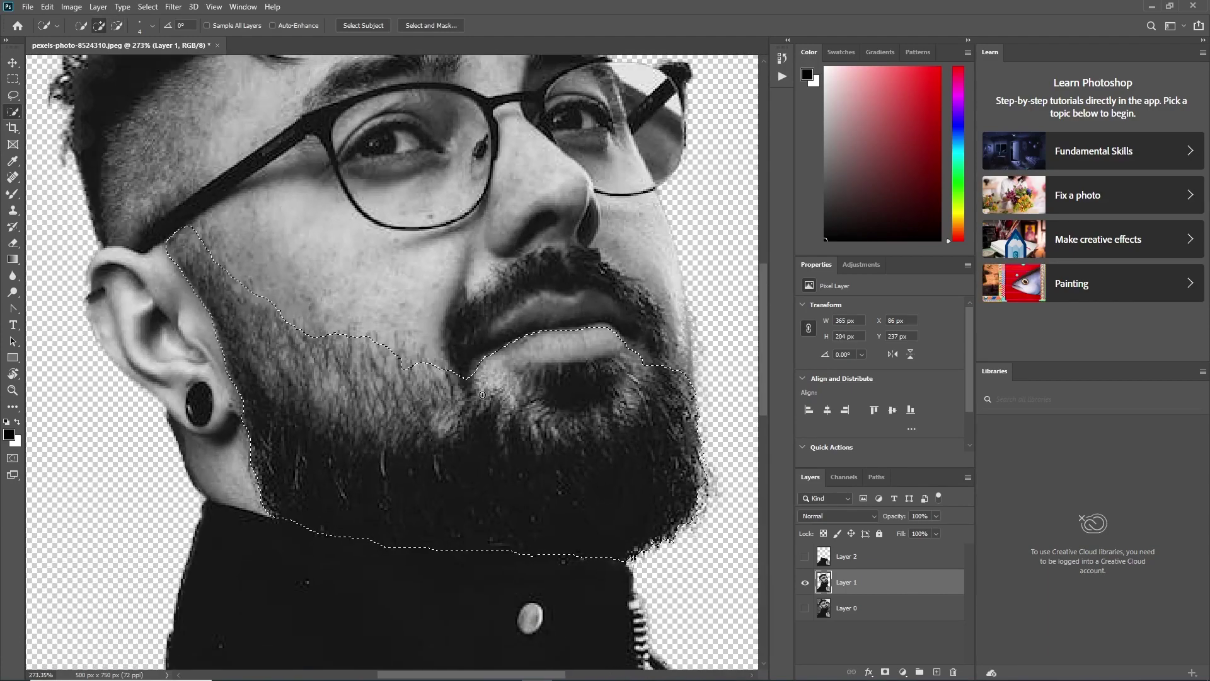
# - Add the mustache, cut out the lips, and copy the beard to Layer 3
pyautogui.moveTo(484, 377)
pyautogui.mouseDown()
pyautogui.moveTo(482, 316)
pyautogui.moveTo(630, 340)
pyautogui.moveTo(498, 381)
pyautogui.mouseUp()
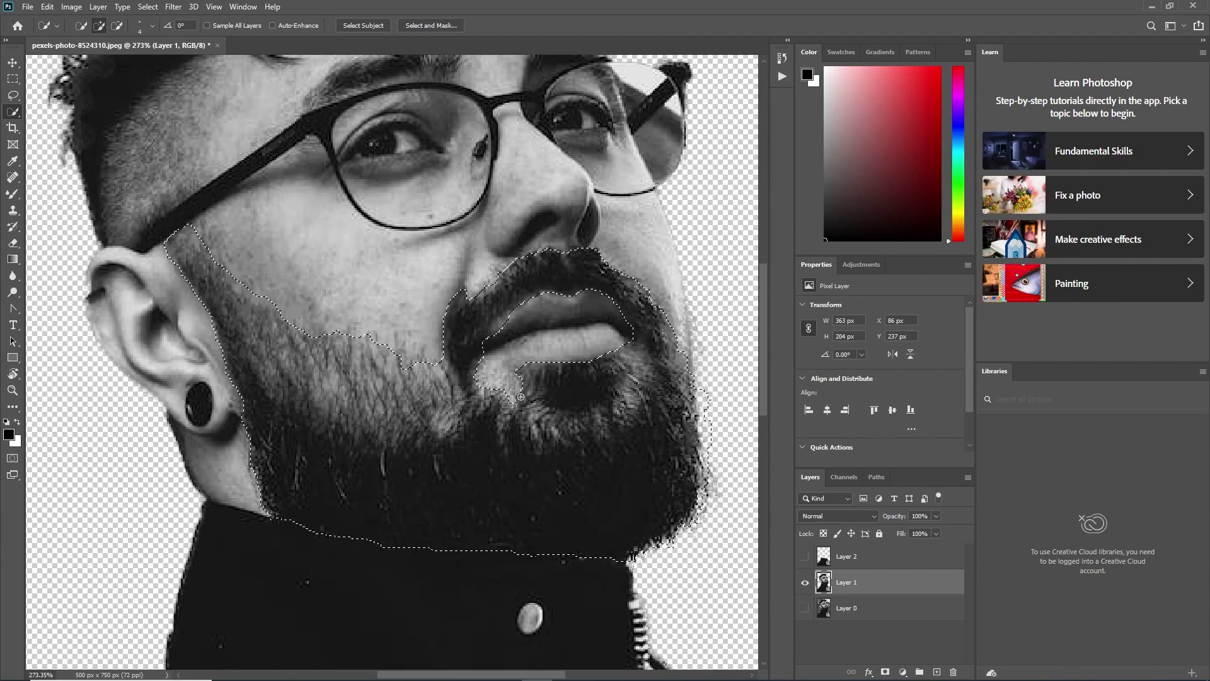
pyautogui.moveTo(496, 341); pyautogui.dragTo(490, 363)
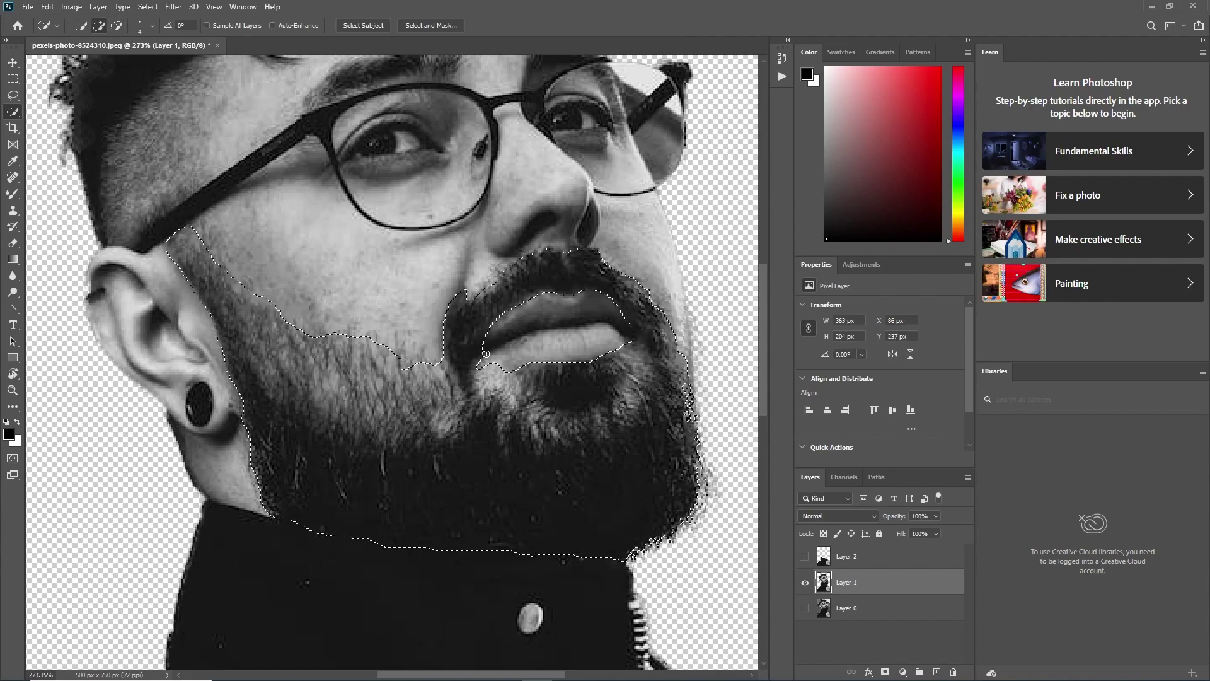
pyautogui.click(515, 377)
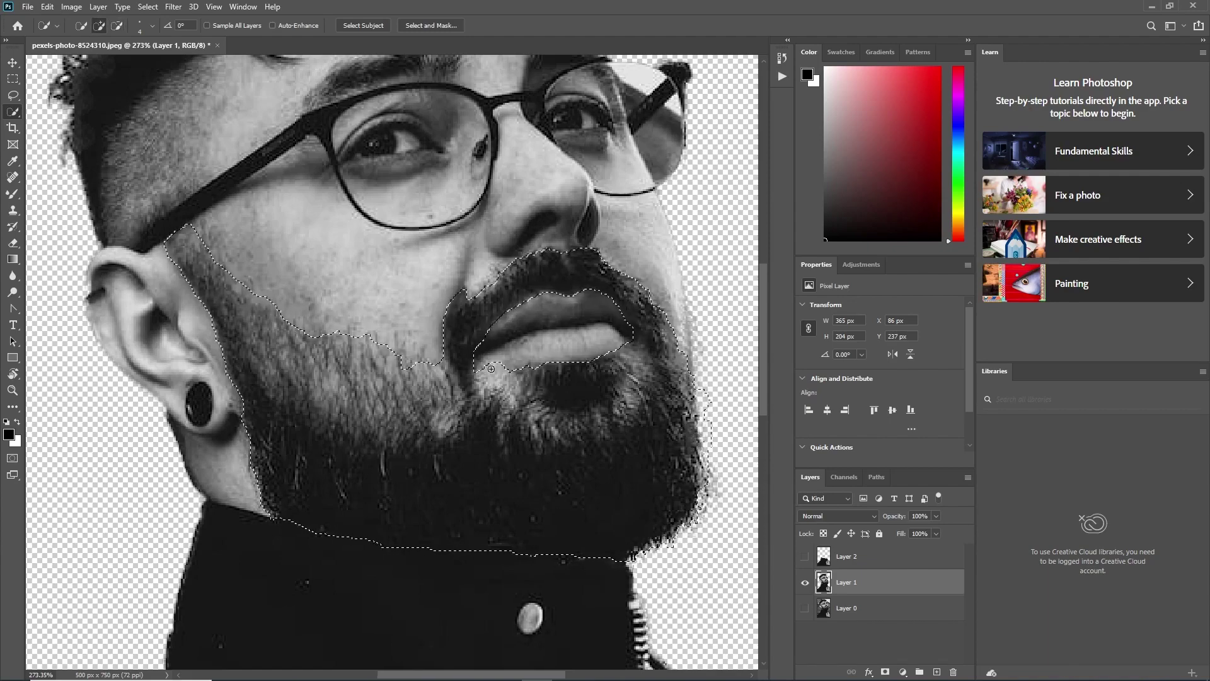
pyautogui.scroll(-3, 576, 348)
pyautogui.scroll(3, 560, 375)
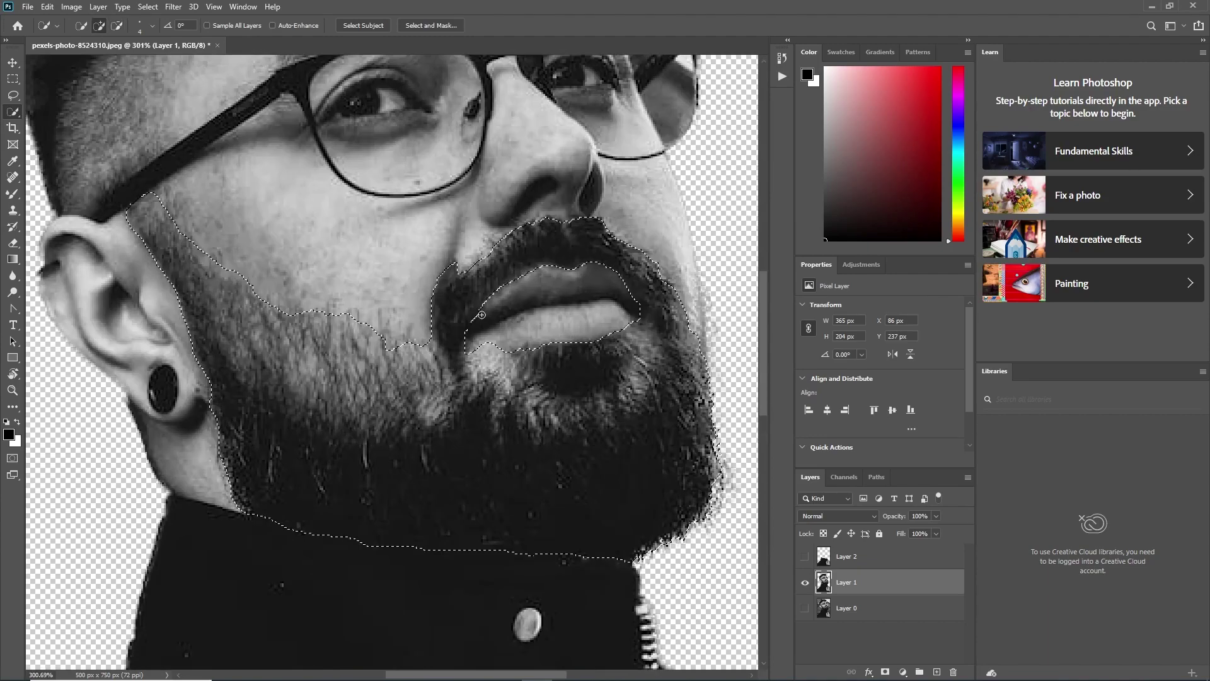
pyautogui.scroll(-3, 463, 319)
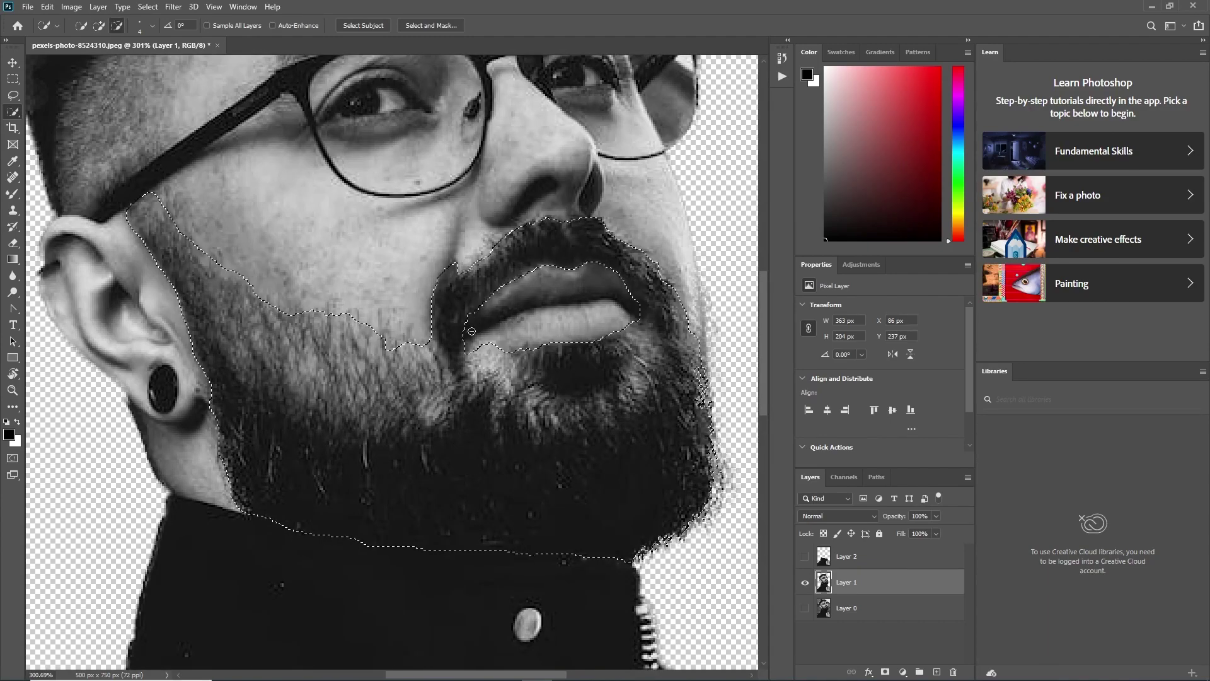
pyautogui.scroll(2, 653, 436)
pyautogui.scroll(2, 654, 436)
pyautogui.scroll(-5, 654, 436)
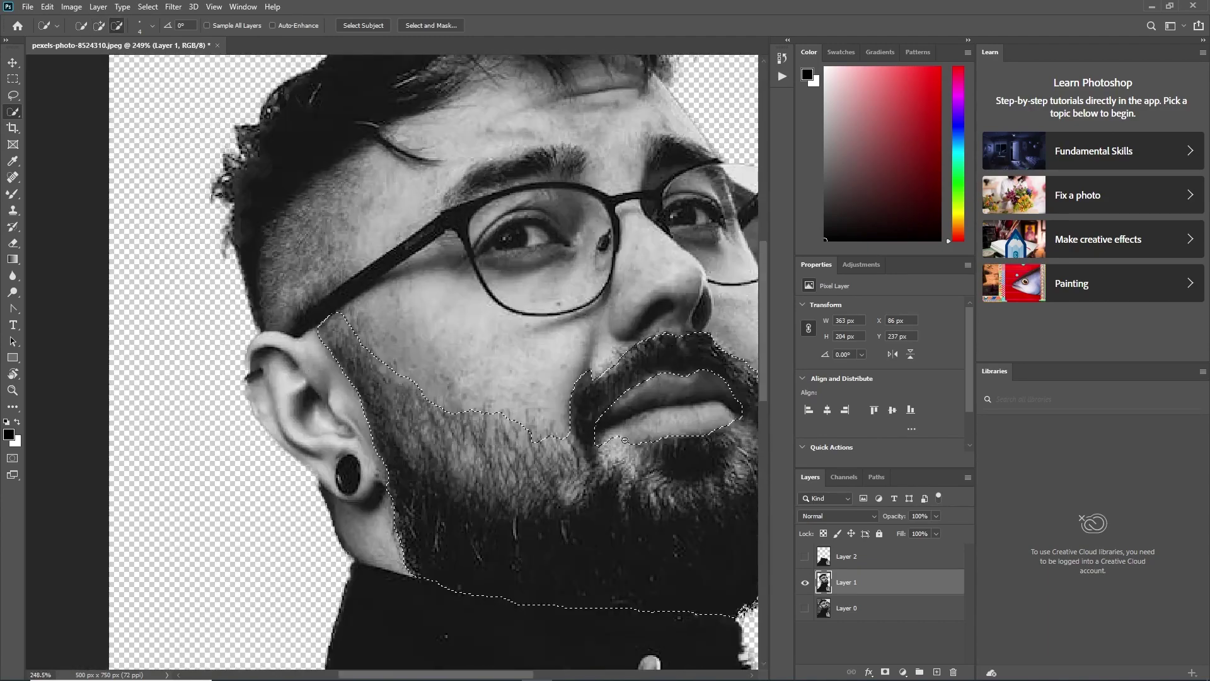
pyautogui.scroll(5, 441, 442)
pyautogui.scroll(-4, 605, 469)
pyautogui.scroll(-2, 605, 469)
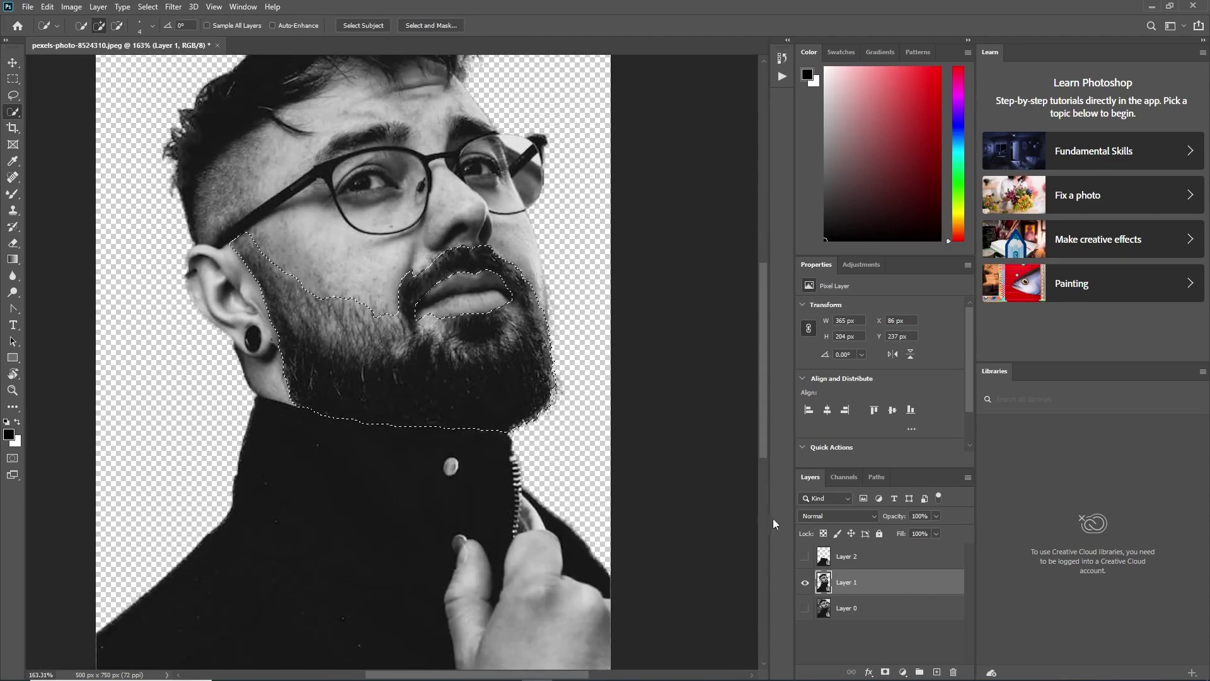
pyautogui.hotkey('ctrl', 'j')
pyautogui.click(806, 609)
# - On Layer 1 with the beard layer hidden, select the mouth area and trim it to the lips
pyautogui.click(805, 609)
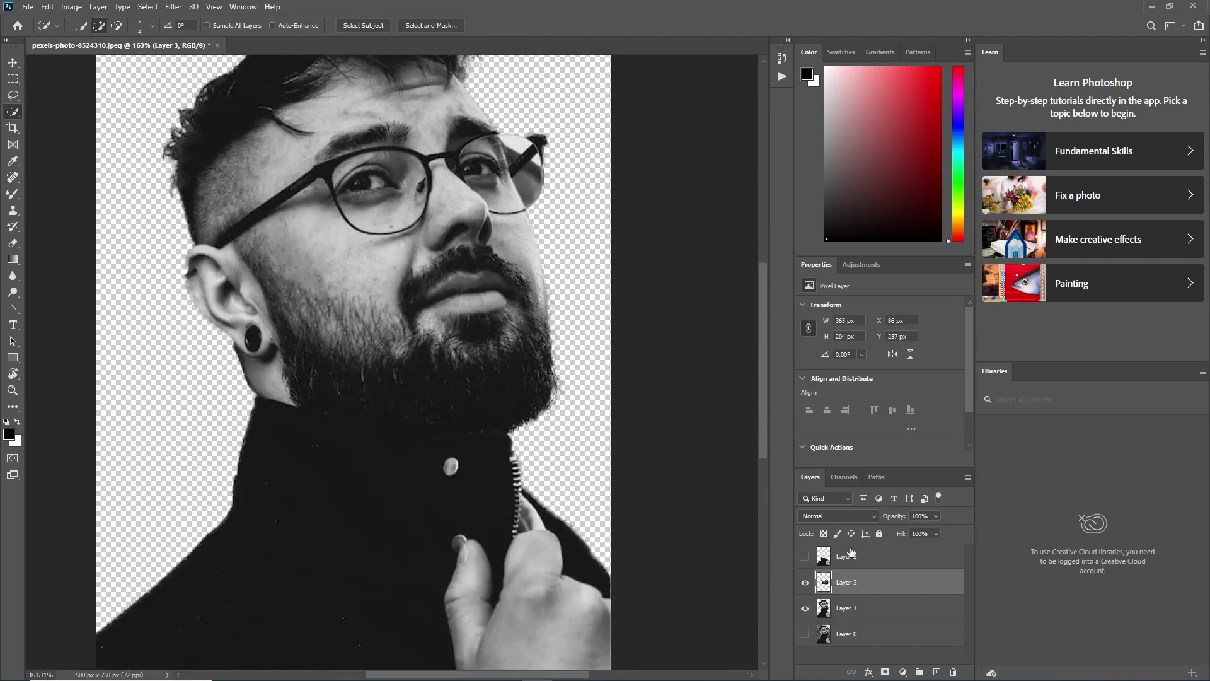
pyautogui.click(805, 582)
pyautogui.click(848, 607)
pyautogui.scroll(1, 366, 418)
pyautogui.scroll(4, 365, 418)
pyautogui.moveTo(366, 418); pyautogui.dragTo(470, 409)
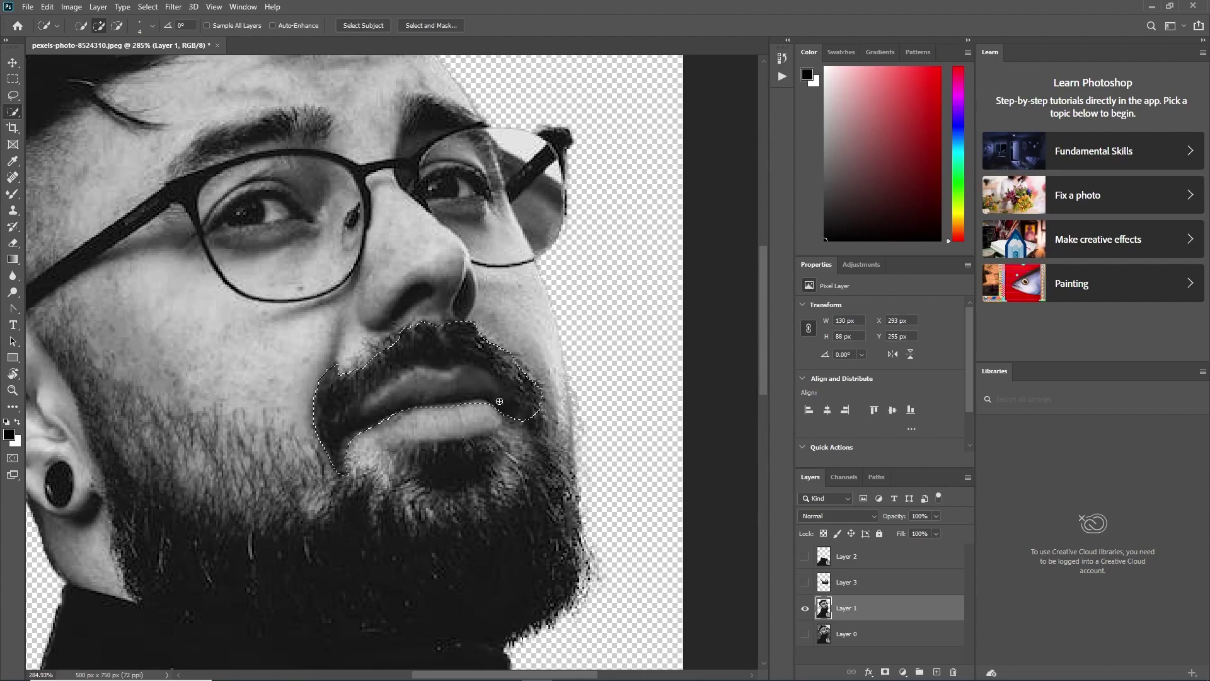
pyautogui.scroll(2, 467, 414)
pyautogui.scroll(-1, 467, 414)
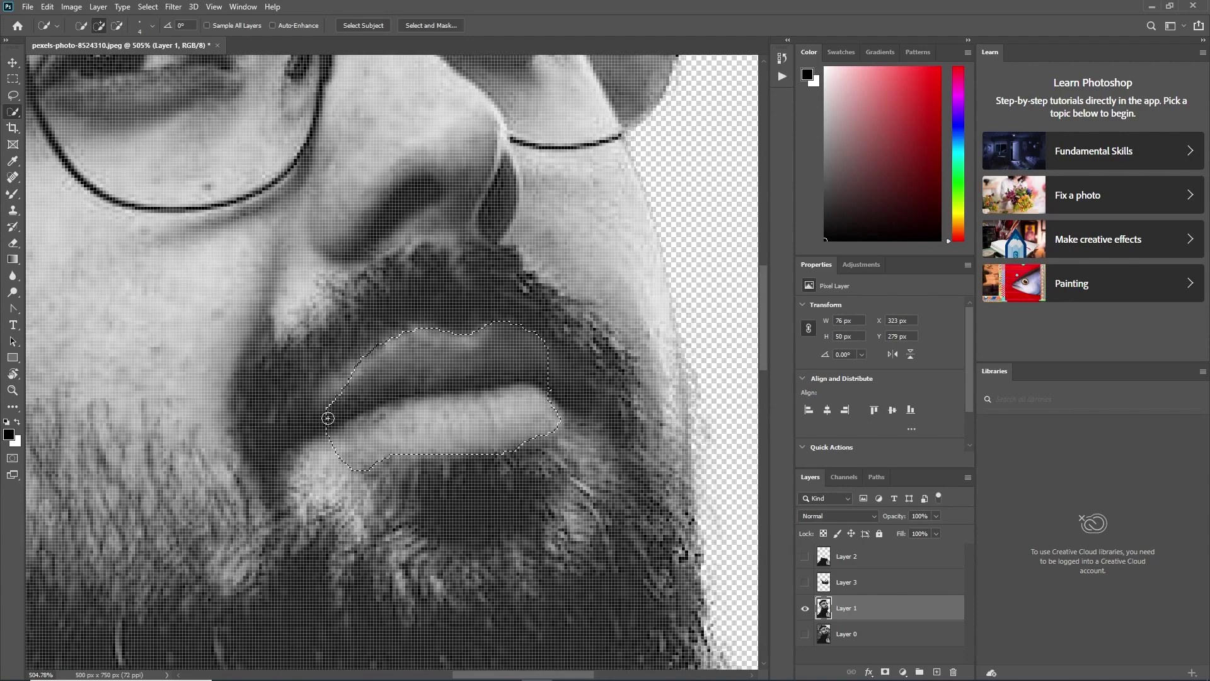
pyautogui.moveTo(479, 328); pyautogui.dragTo(360, 422)
pyautogui.scroll(2, 360, 423)
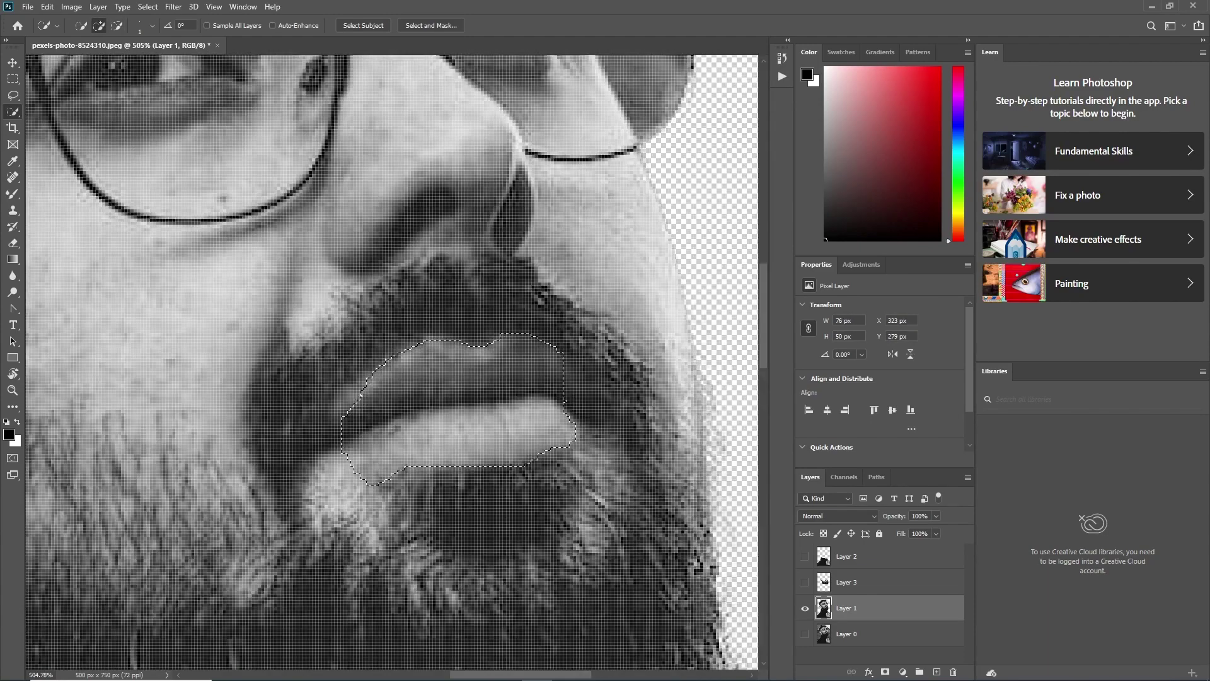
pyautogui.scroll(-1, 360, 422)
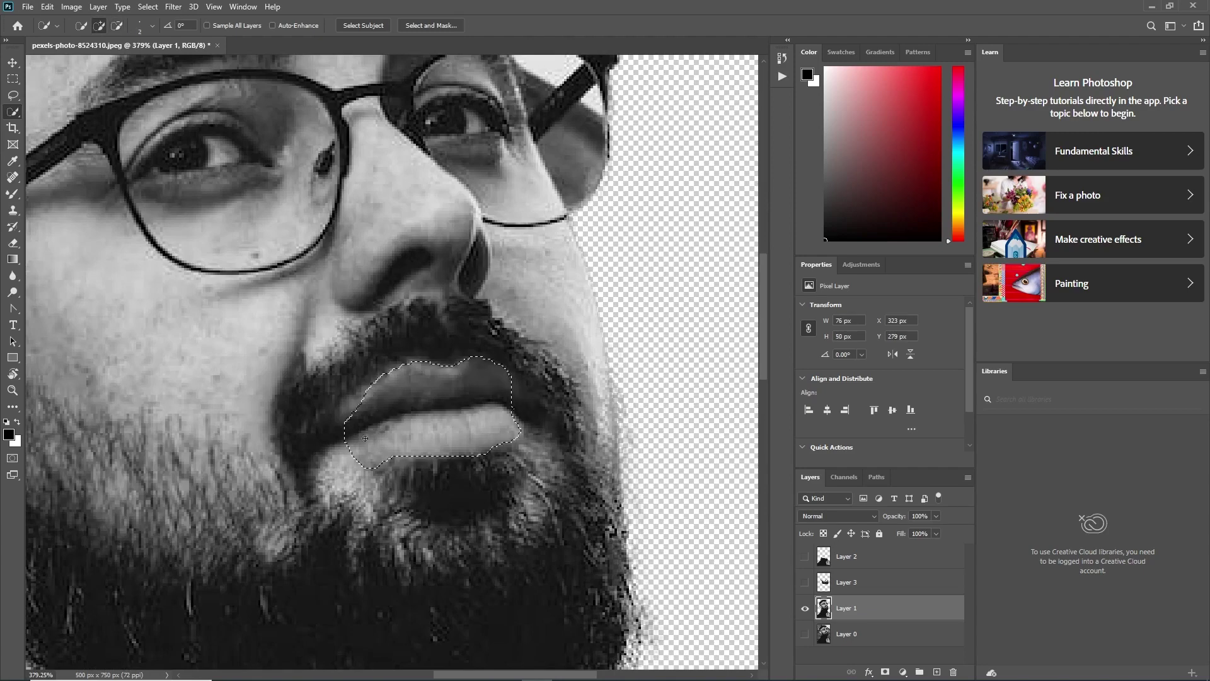
# - Deselect, lasso an outline around both lips, and copy them to Layer 4
pyautogui.hotkey('ctrl', 'd')
pyautogui.click(13, 96)
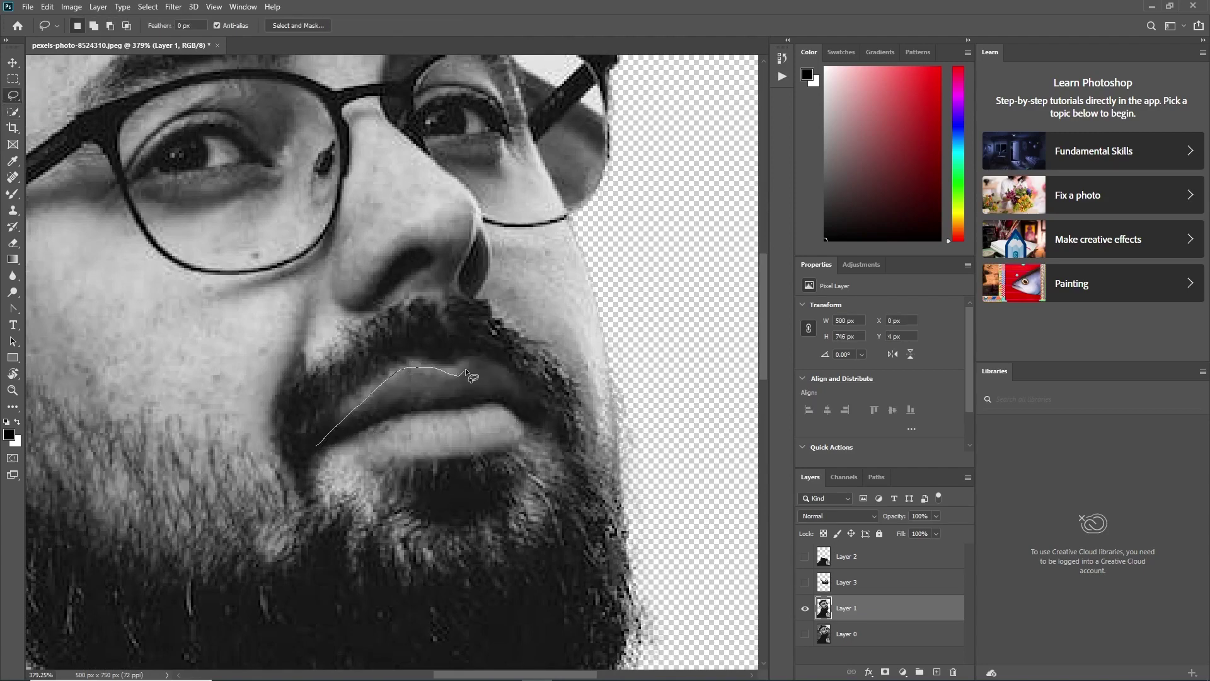
pyautogui.moveTo(546, 426); pyautogui.dragTo(540, 426)
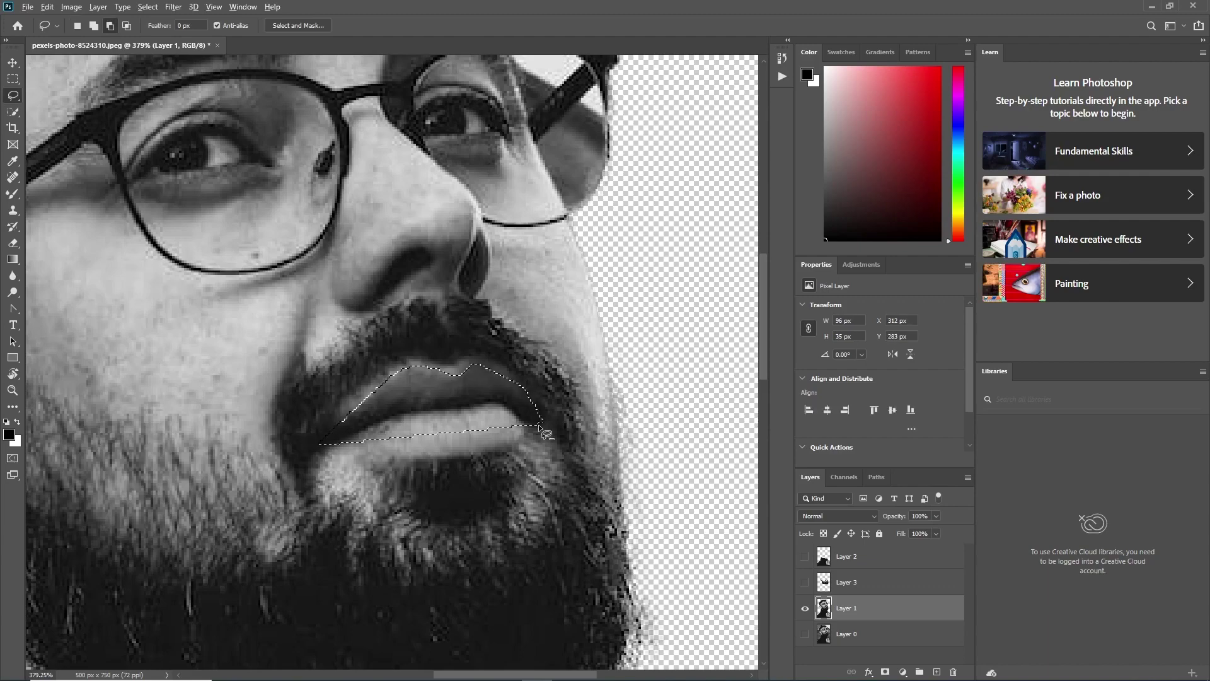
pyautogui.click(320, 446)
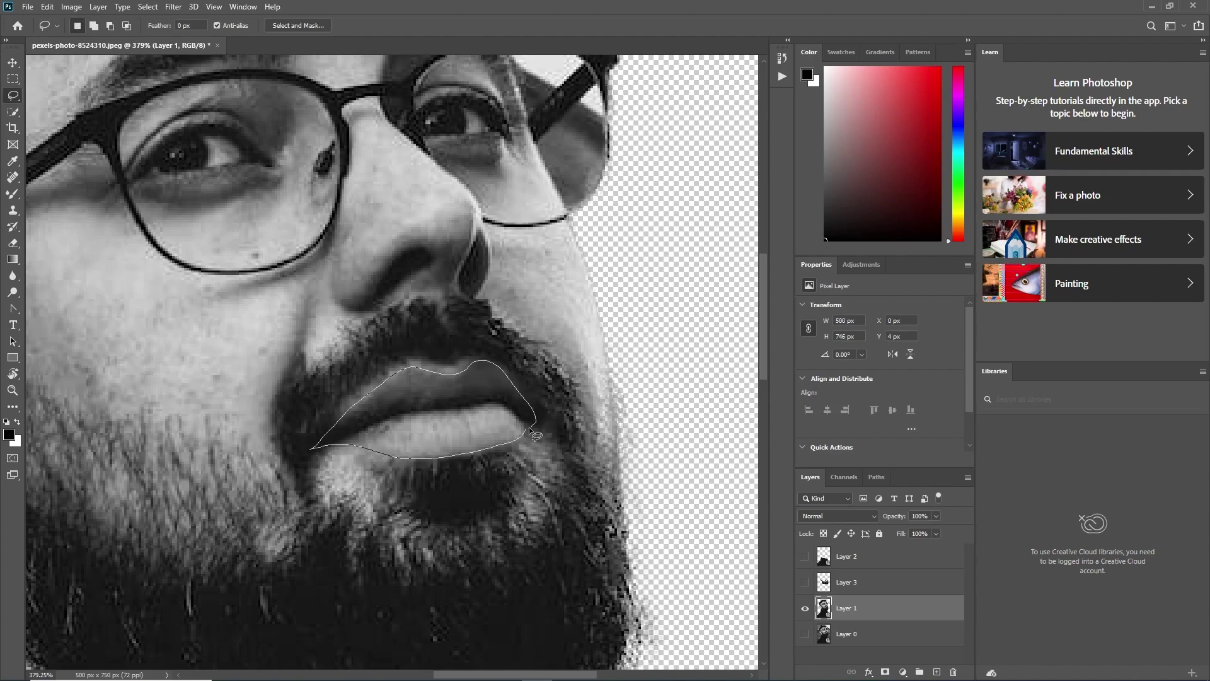
pyautogui.moveTo(531, 434); pyautogui.dragTo(533, 435)
pyautogui.scroll(-3, 504, 422)
pyautogui.hotkey('ctrl', 'j')
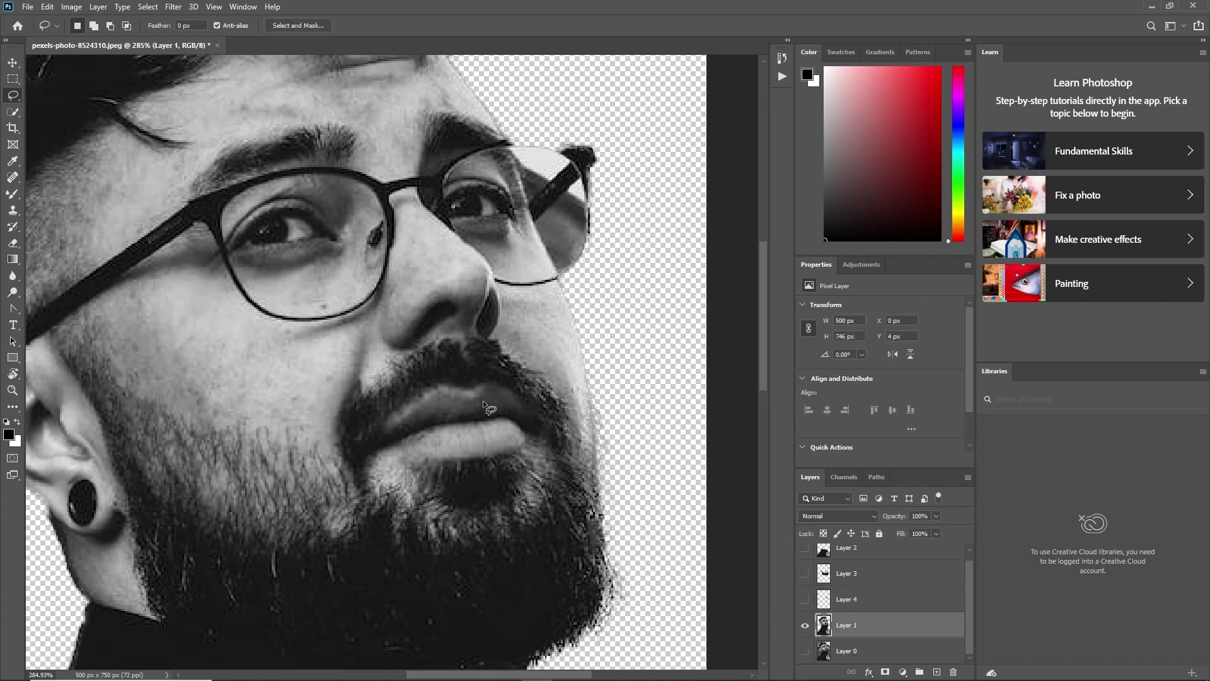
pyautogui.scroll(3, 486, 407)
# - Quick-Select the nose up to the glasses bridge and copy it to Layer 5
pyautogui.press('w')
pyautogui.moveTo(478, 331); pyautogui.dragTo(535, 431)
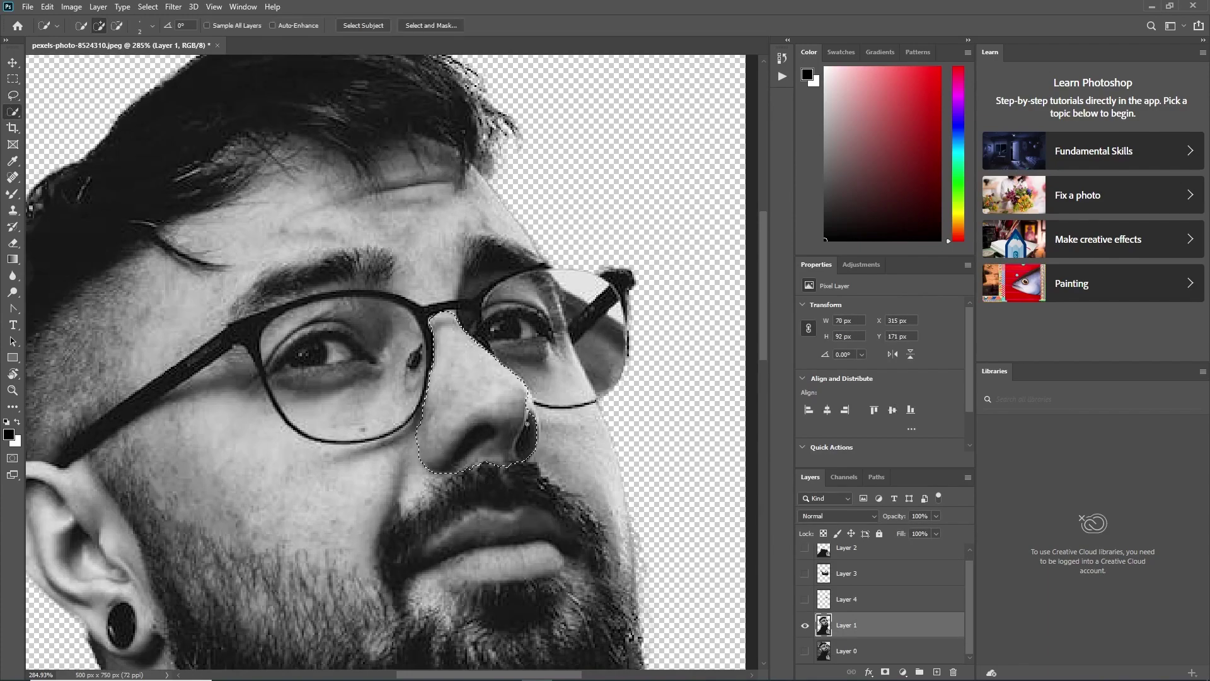
pyautogui.scroll(2, 509, 459)
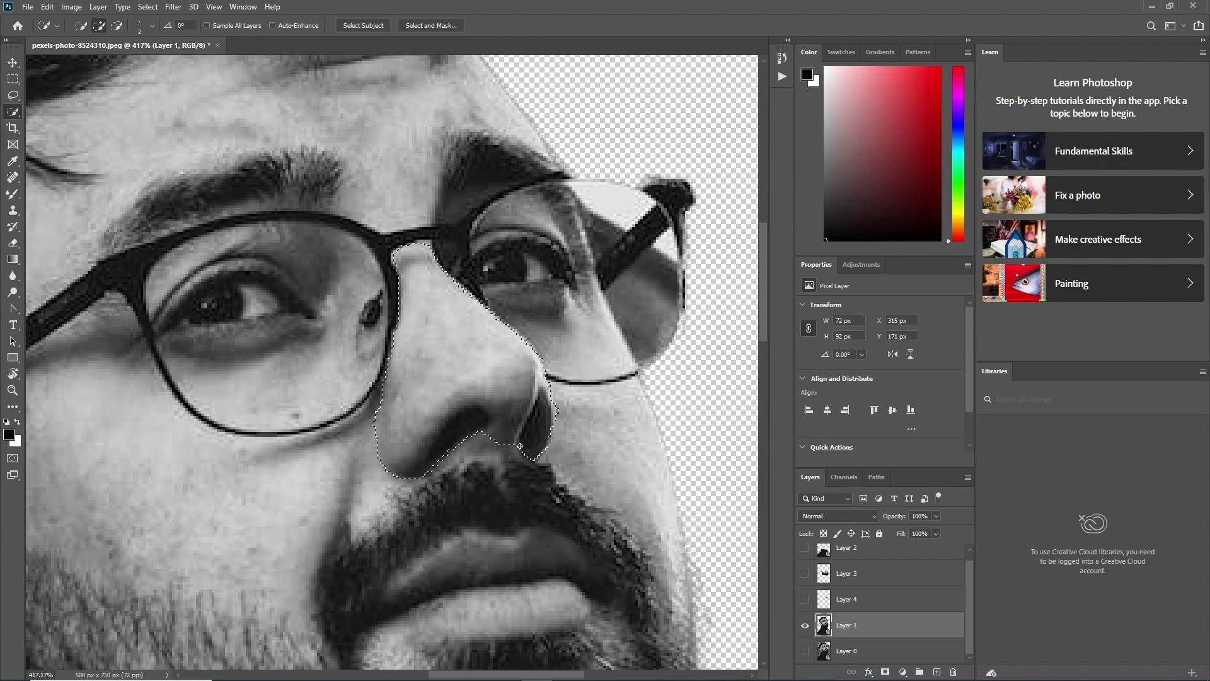
pyautogui.keyDown('alt'); pyautogui.click(377, 416); pyautogui.keyUp('alt')
pyautogui.scroll(-2, 377, 425)
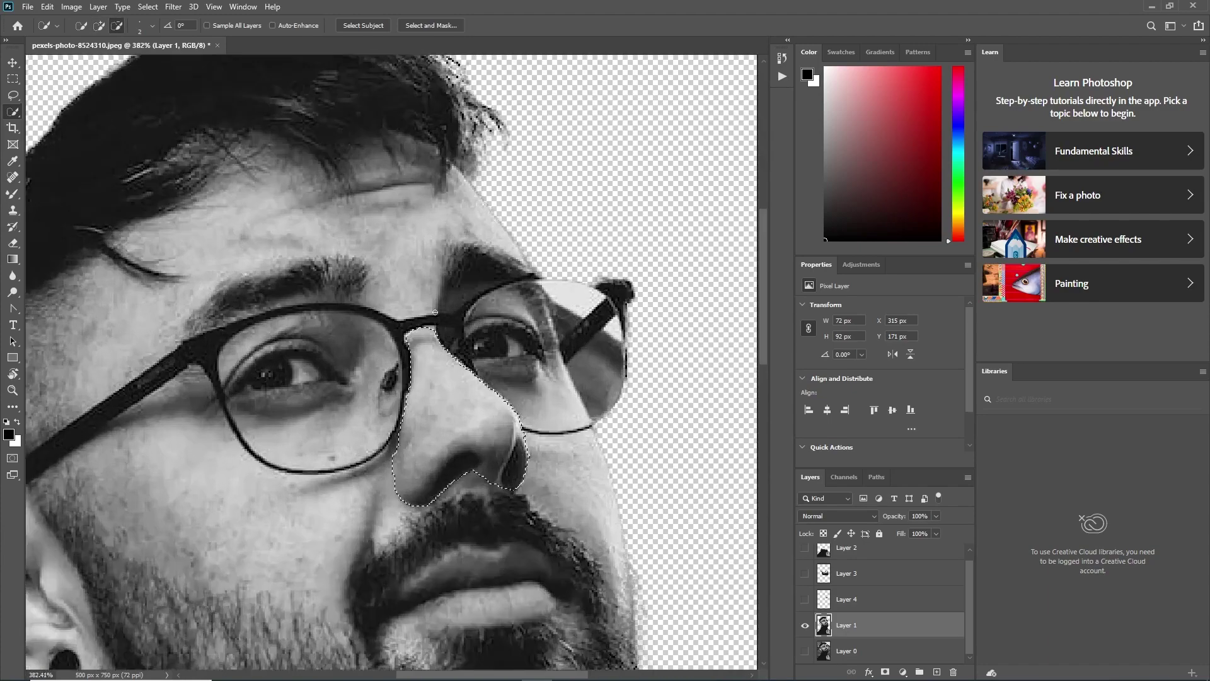
pyautogui.scroll(2, 377, 425)
pyautogui.click(397, 352)
pyautogui.scroll(-5, 397, 351)
pyautogui.hotkey('ctrl', 'j')
pyautogui.scroll(1, 561, 481)
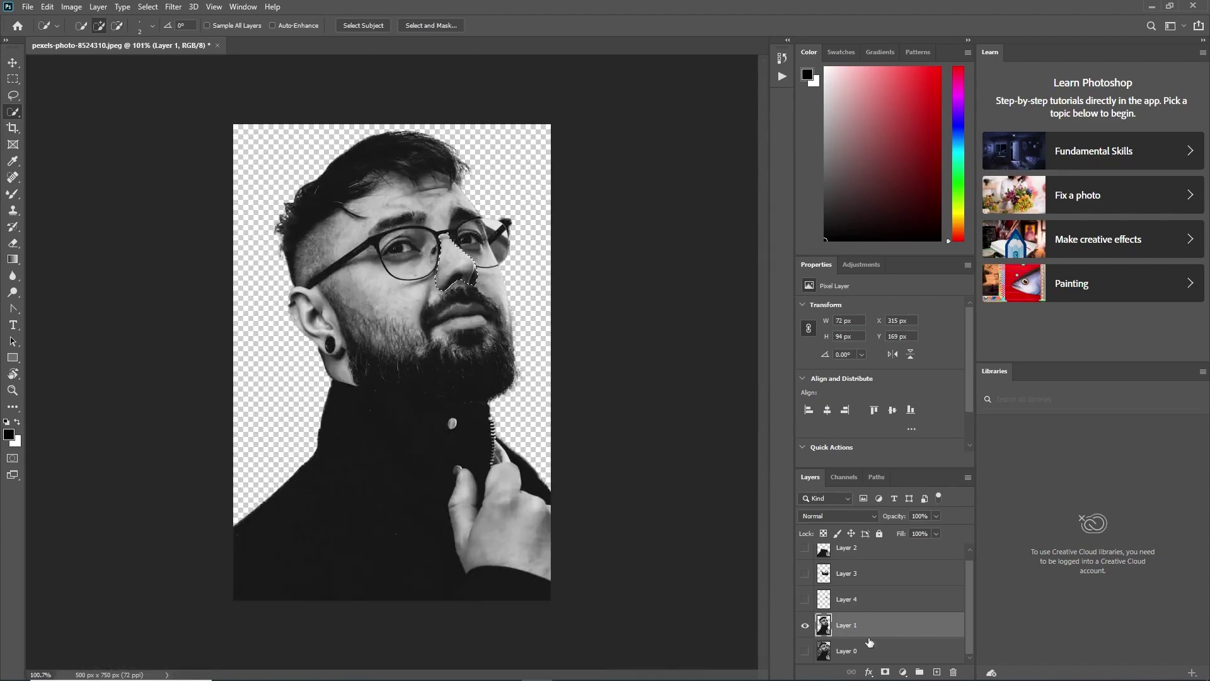
pyautogui.scroll(2, 394, 409)
# - Make Layer 1 active and start selecting the glasses arm
pyautogui.rightClick(877, 625)
pyautogui.click(863, 629)
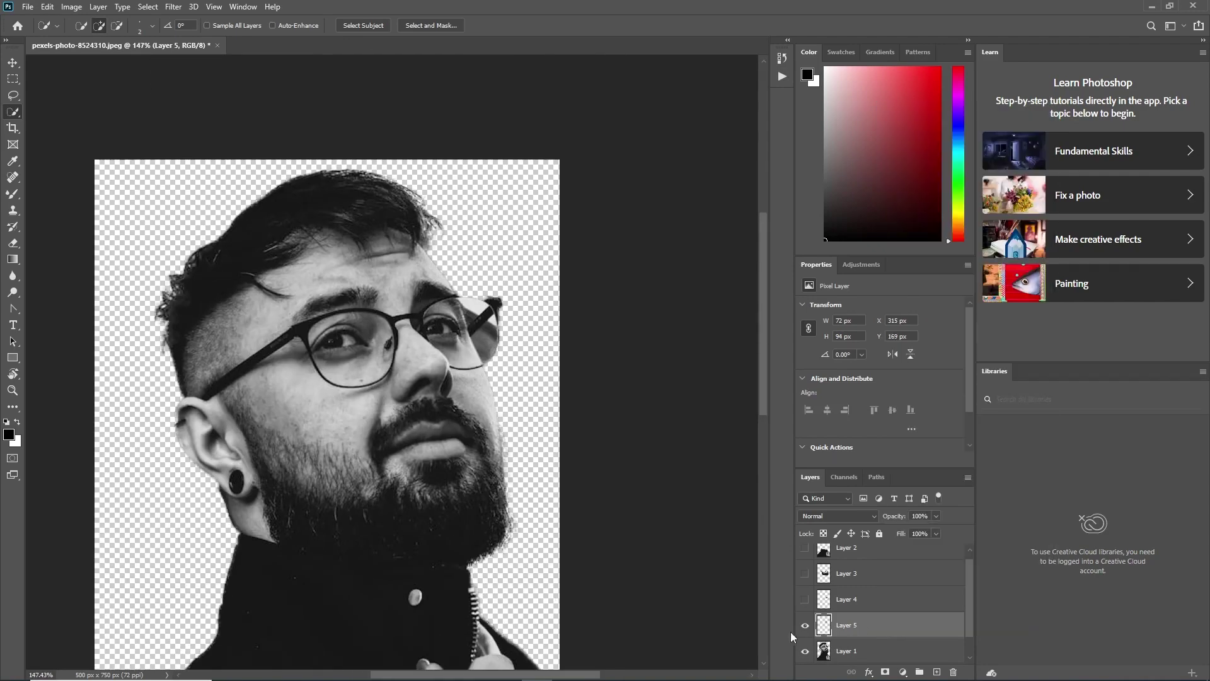
pyautogui.click(895, 650)
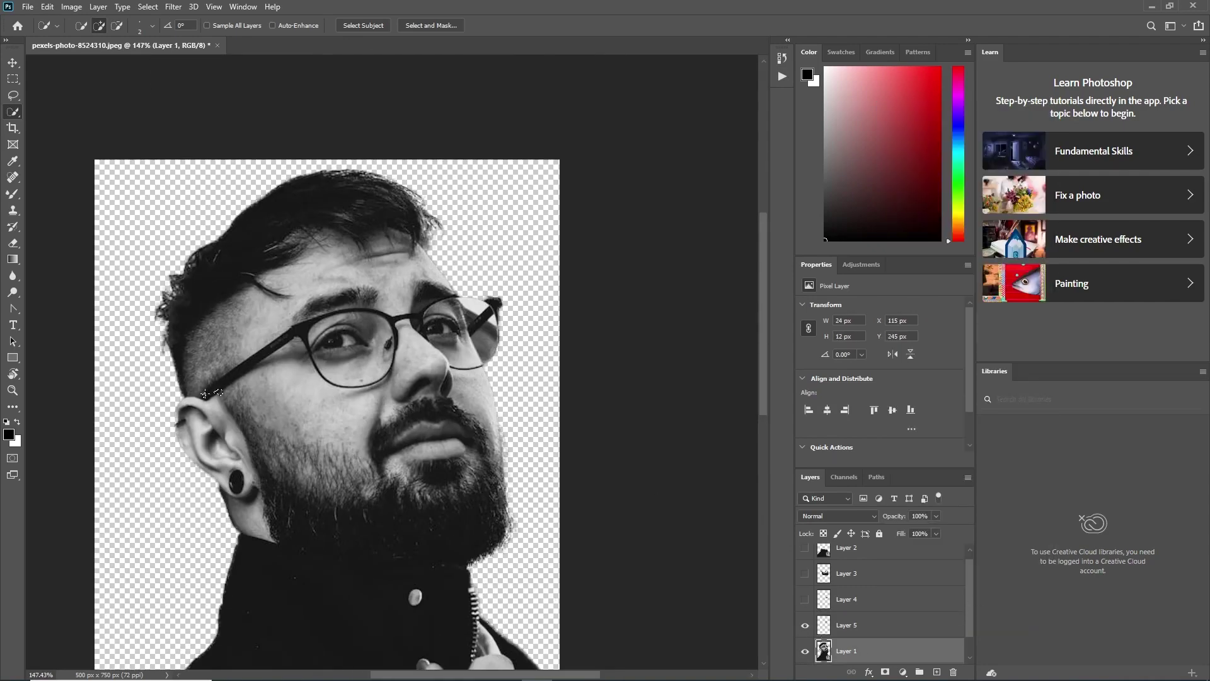
pyautogui.click(212, 392)
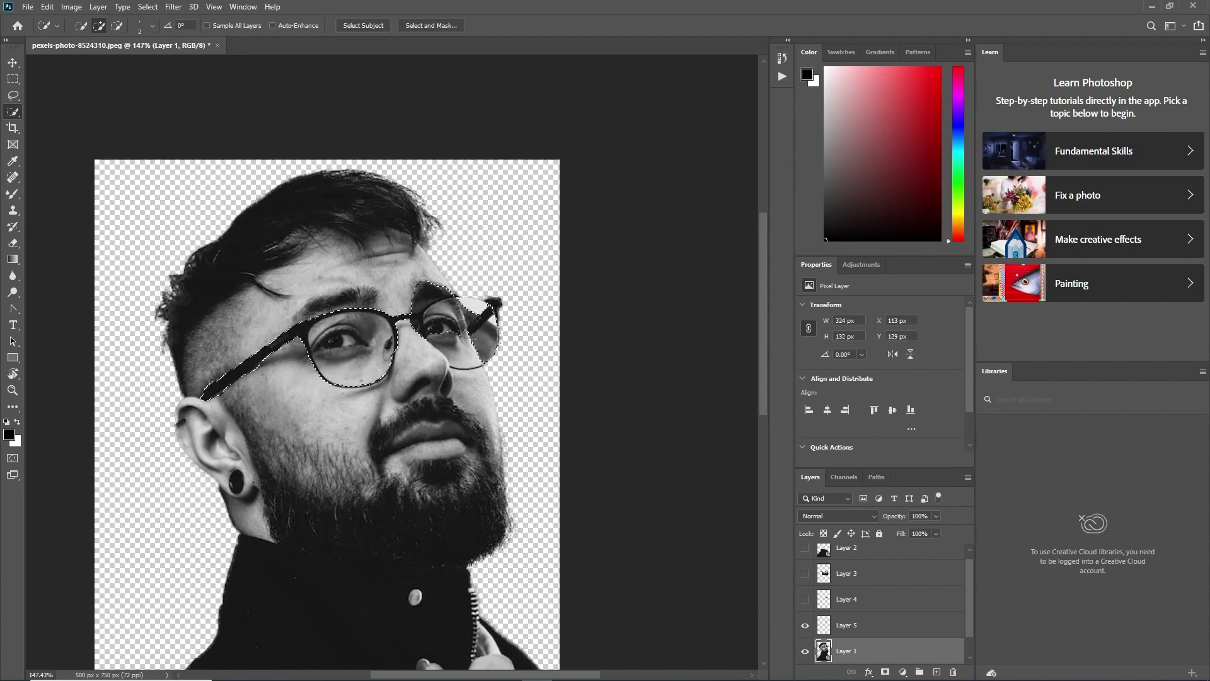
# - Extend the glasses selection across both lens frames, zooming in to inspect it
pyautogui.moveTo(203, 395); pyautogui.dragTo(449, 285)
pyautogui.press('alt')
pyautogui.scroll(5, 318, 329)
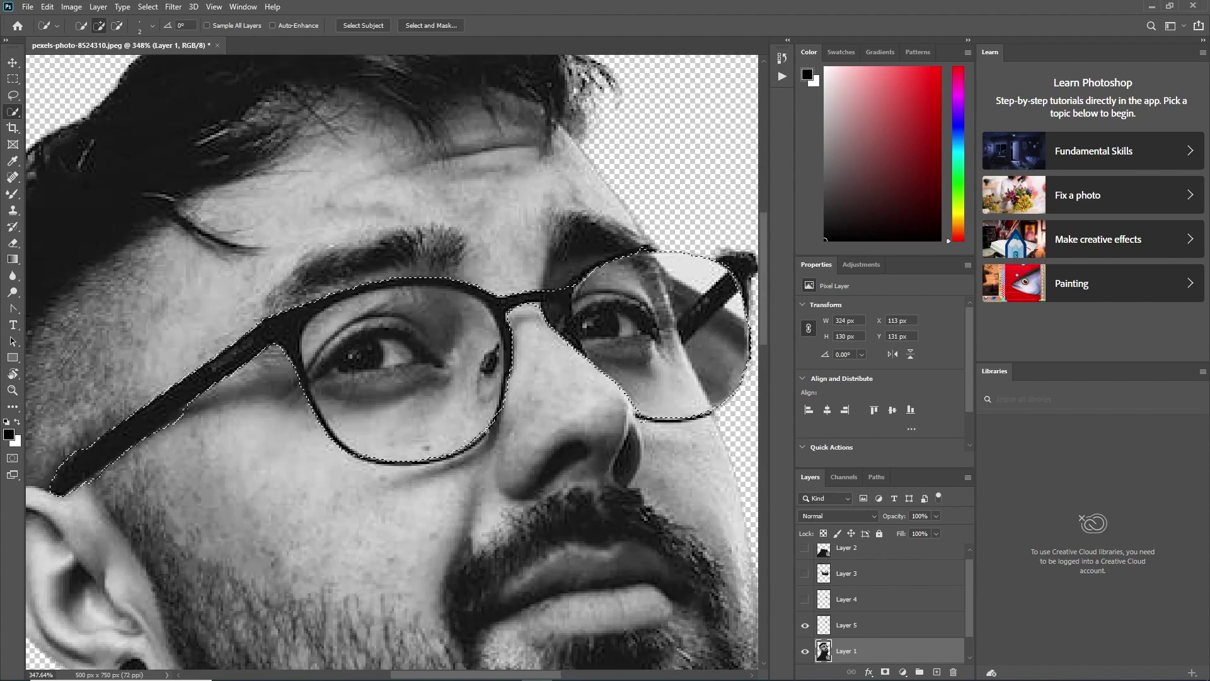
pyautogui.moveTo(484, 423); pyautogui.dragTo(345, 454)
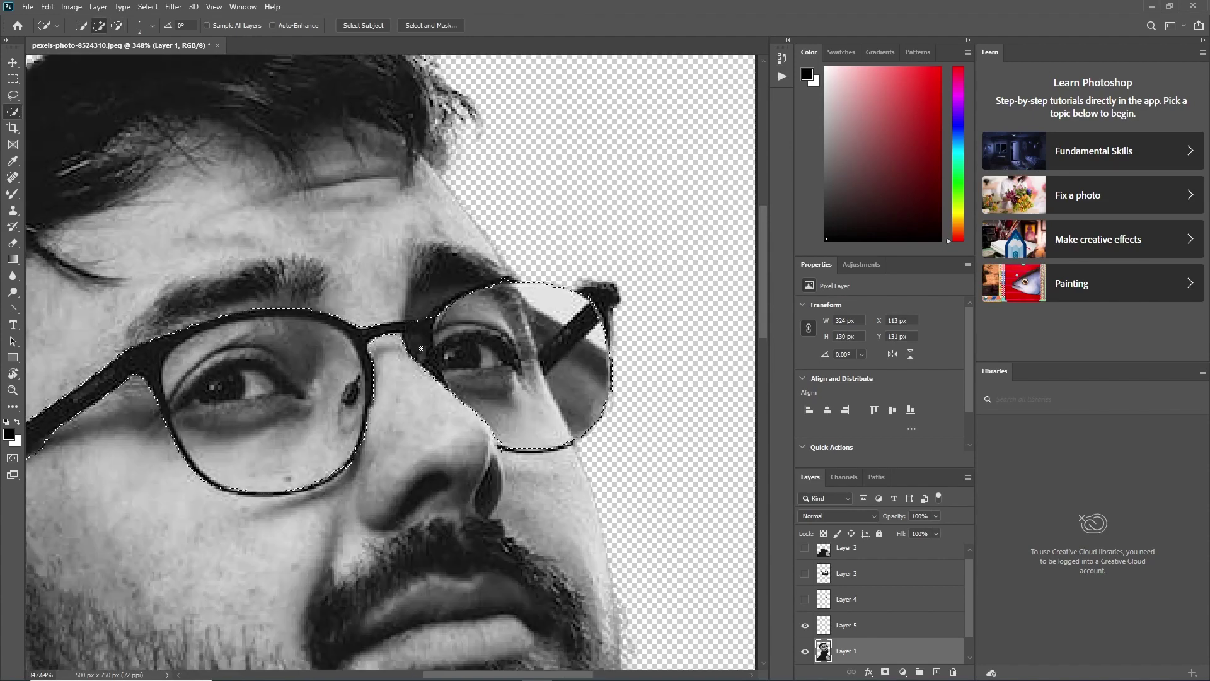
pyautogui.scroll(2, 454, 356)
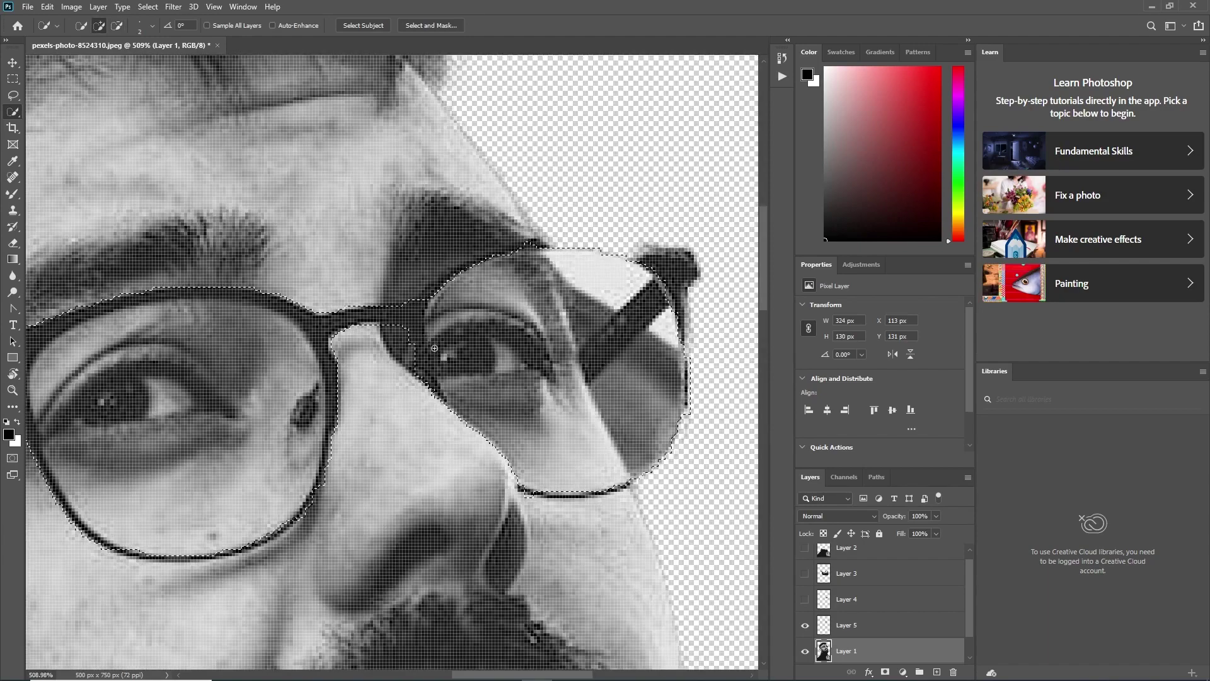
pyautogui.scroll(-1, 476, 411)
pyautogui.scroll(-2, 479, 404)
pyautogui.scroll(-2, 483, 397)
pyautogui.scroll(1, 486, 391)
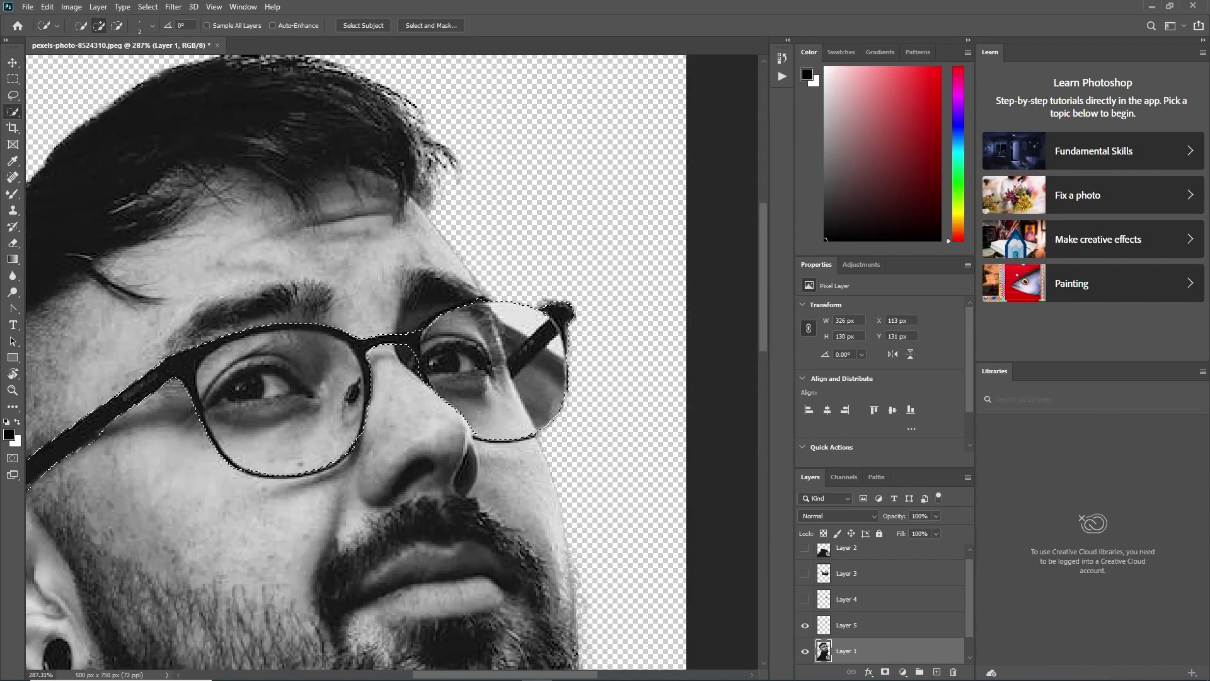
pyautogui.scroll(1, 451, 309)
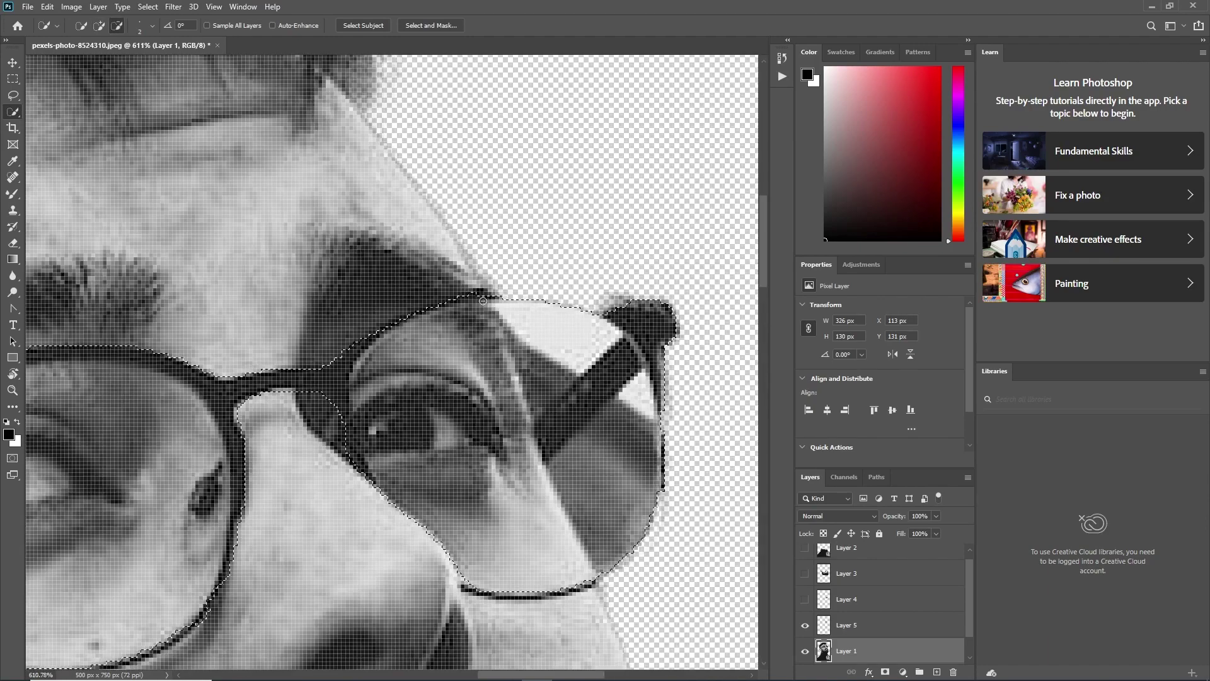
pyautogui.scroll(-3, 535, 337)
pyautogui.scroll(4, 296, 410)
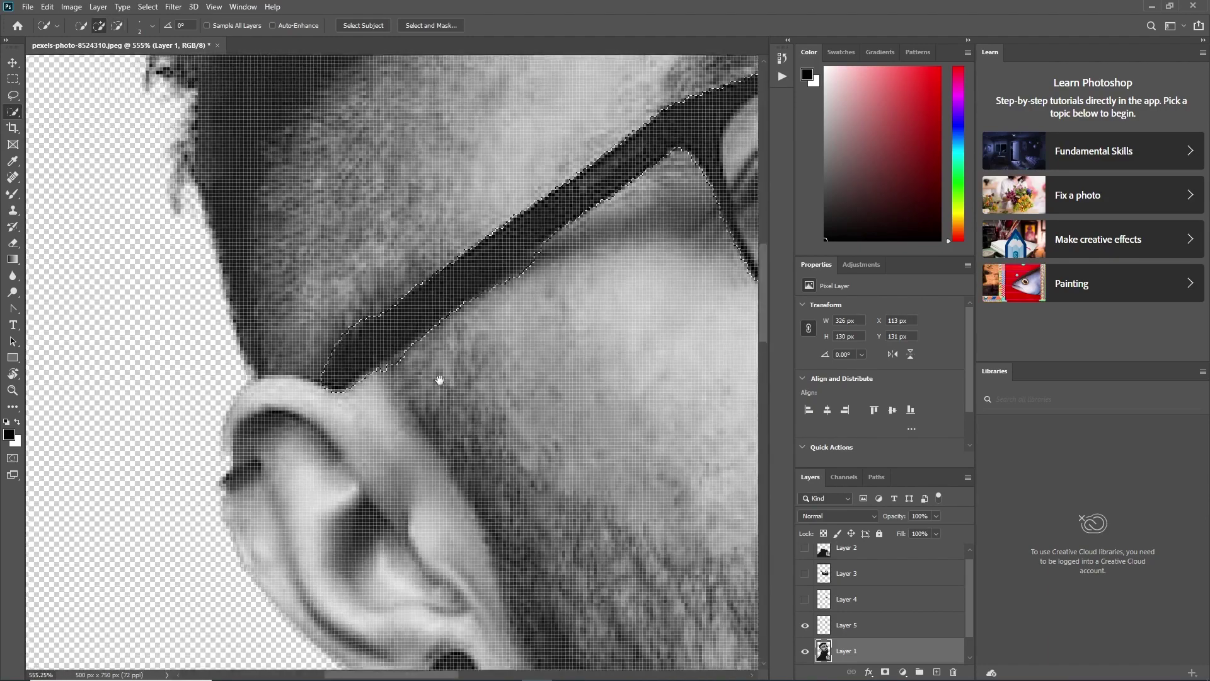
pyautogui.scroll(1, 437, 378)
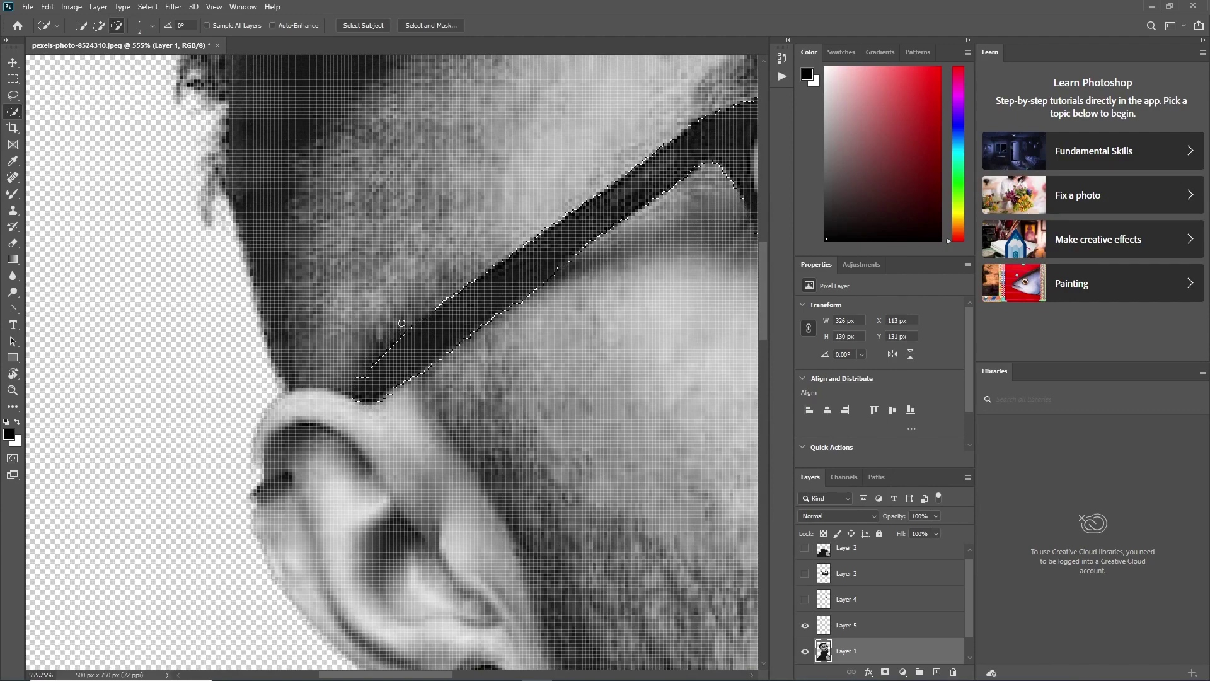
# - Trim the arm's selection near the ear, copy the glasses to Layer 6, and hide Layer 1
pyautogui.keyDown('alt'); pyautogui.click(381, 346); pyautogui.keyUp('alt')
pyautogui.scroll(-1, 391, 397)
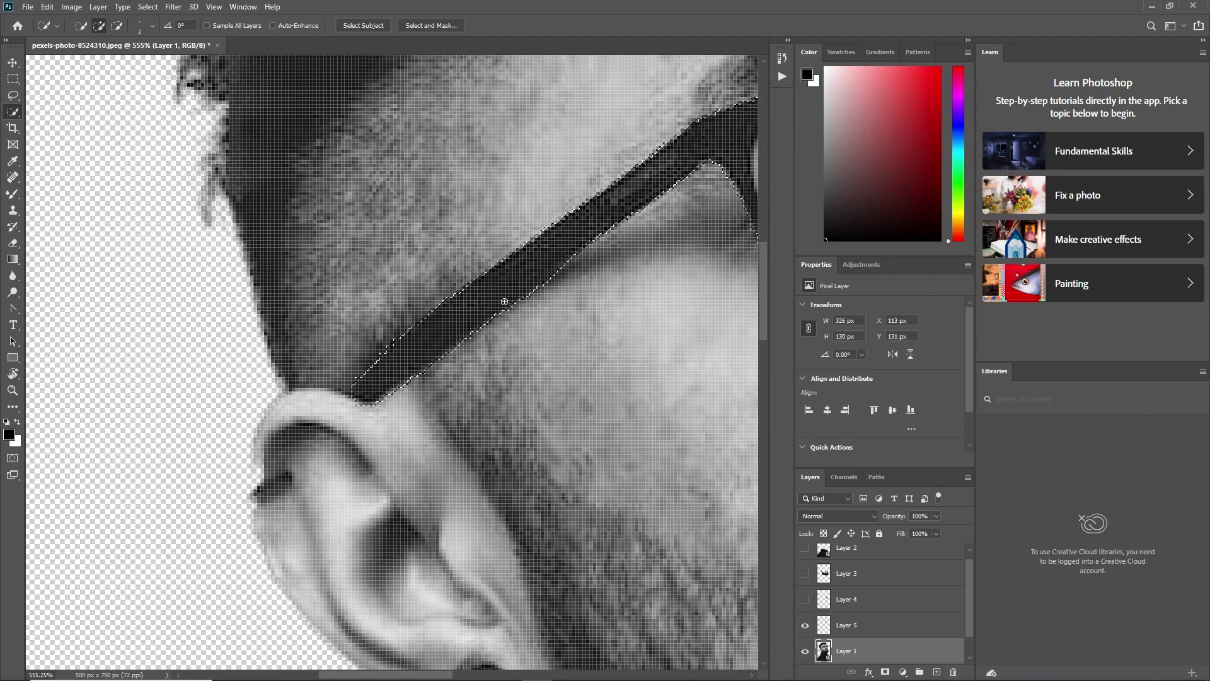
pyautogui.scroll(-2, 384, 407)
pyautogui.scroll(5, 376, 419)
pyautogui.scroll(-3, 376, 419)
pyautogui.scroll(-1, 403, 441)
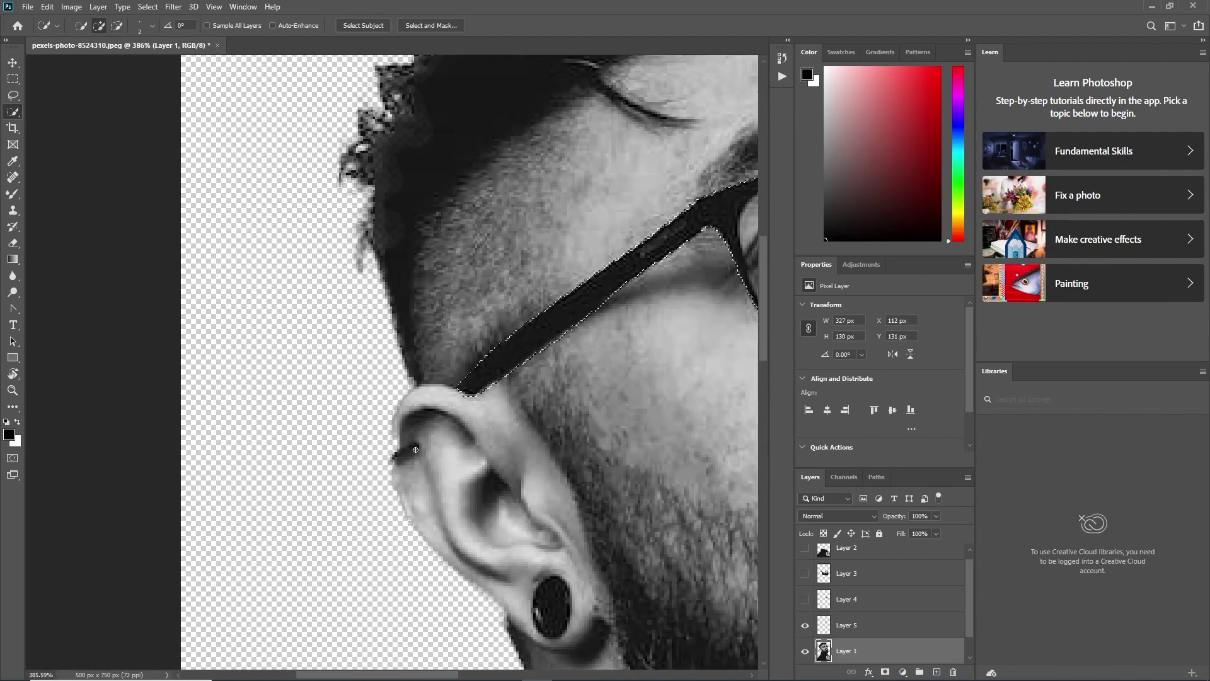
pyautogui.keyDown('alt'); pyautogui.click(411, 450); pyautogui.keyUp('alt')
pyautogui.scroll(-3, 445, 454)
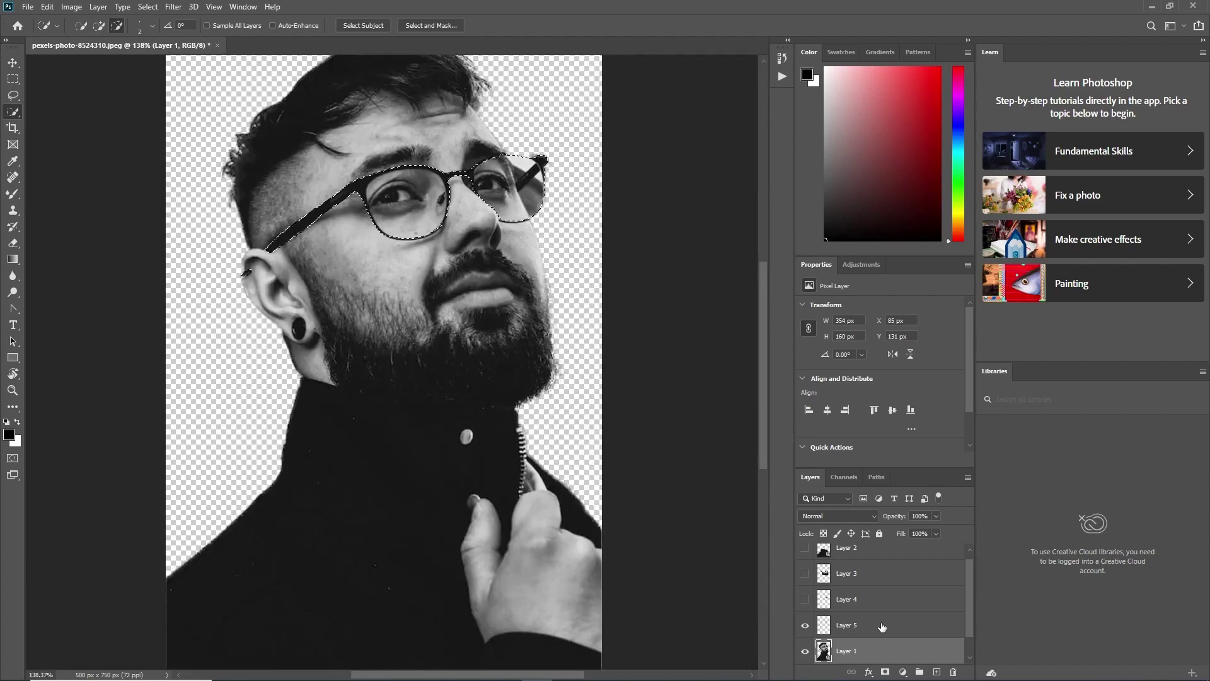
pyautogui.hotkey('ctrl', 'j')
pyautogui.click(805, 650)
# - Add a new black-filled layer beneath the glasses layer
pyautogui.scroll(3, 498, 153)
pyautogui.click(936, 671)
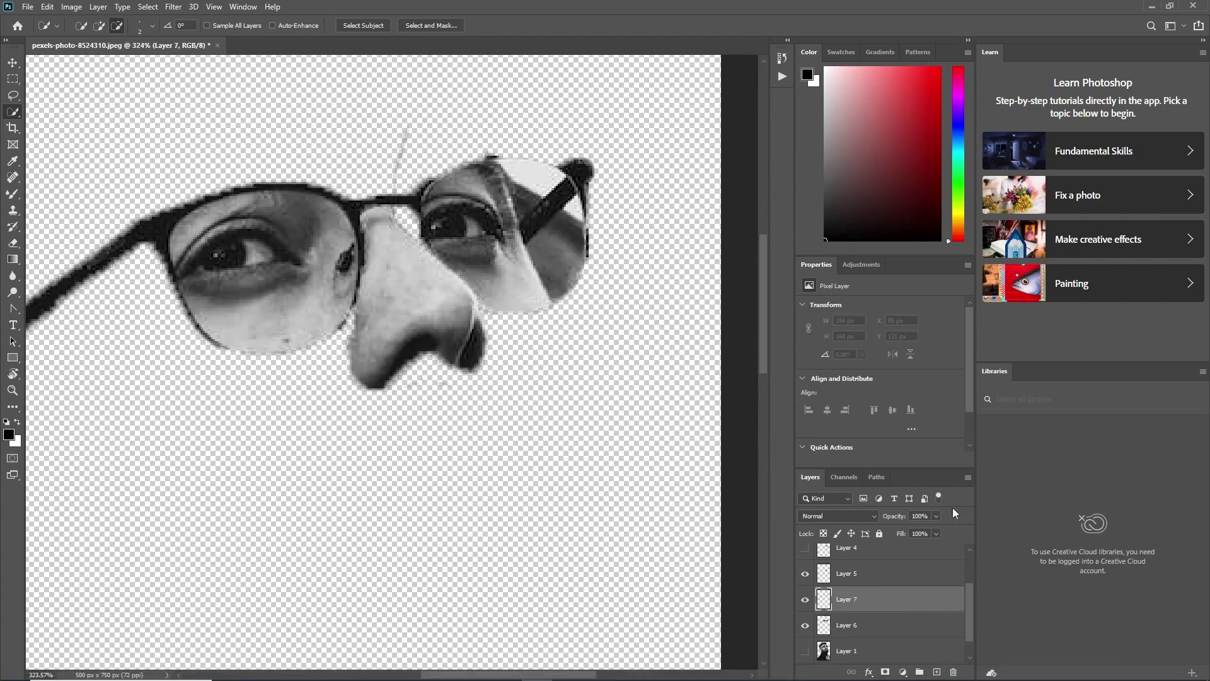
pyautogui.hotkey('ctrl', '[')
pyautogui.hotkey('alt', 'BackSpace')
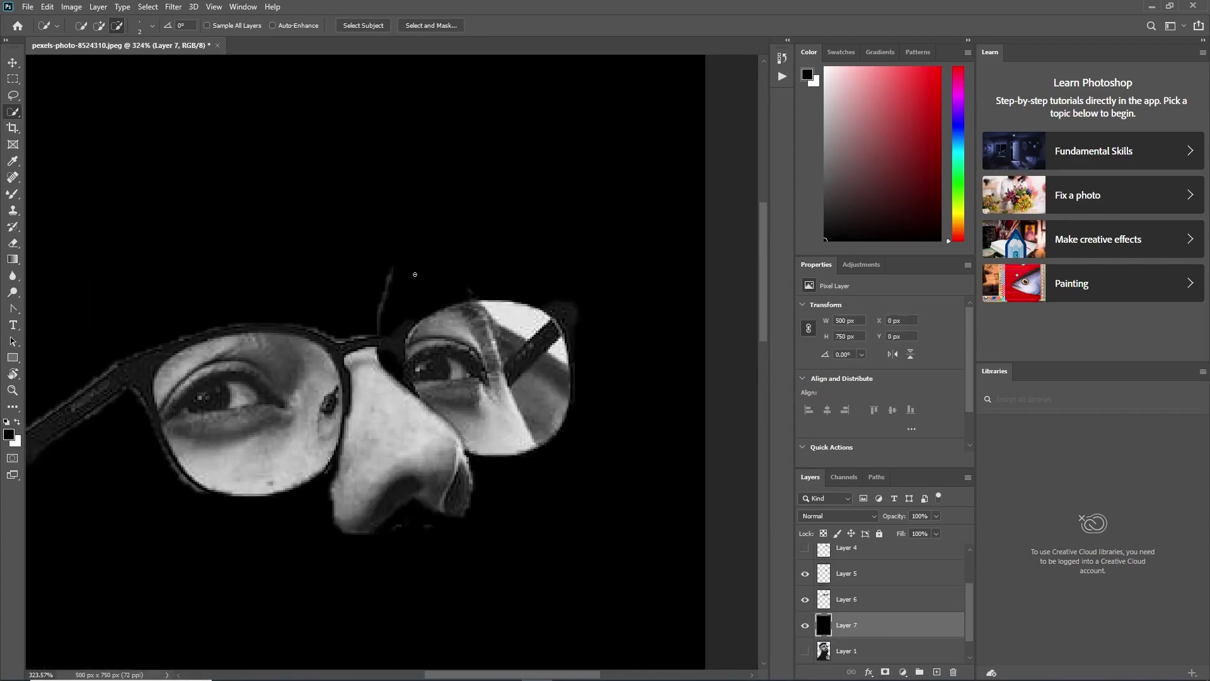
# - Set up a small Eraser, then hide the black layer and make it active
pyautogui.press('e')
pyautogui.press('[')
pyautogui.press('[')
pyautogui.press('[')
pyautogui.hotkey('alt', ']')
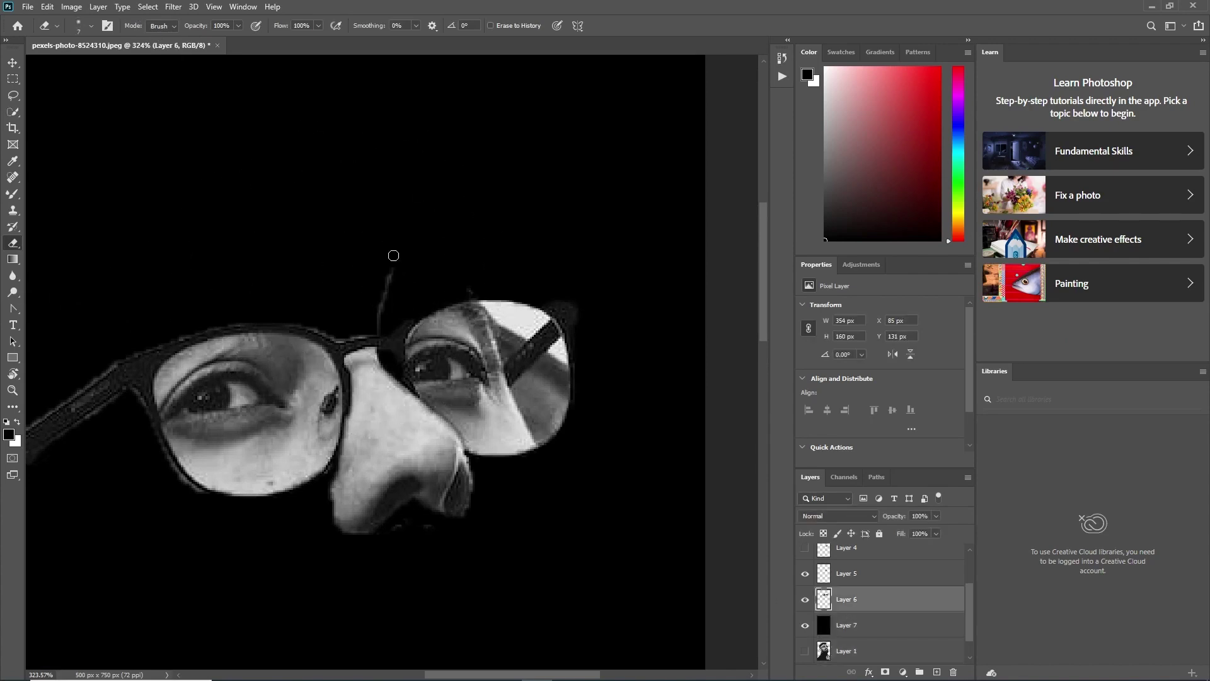
pyautogui.scroll(-3, 464, 288)
pyautogui.click(805, 625)
pyautogui.click(901, 627)
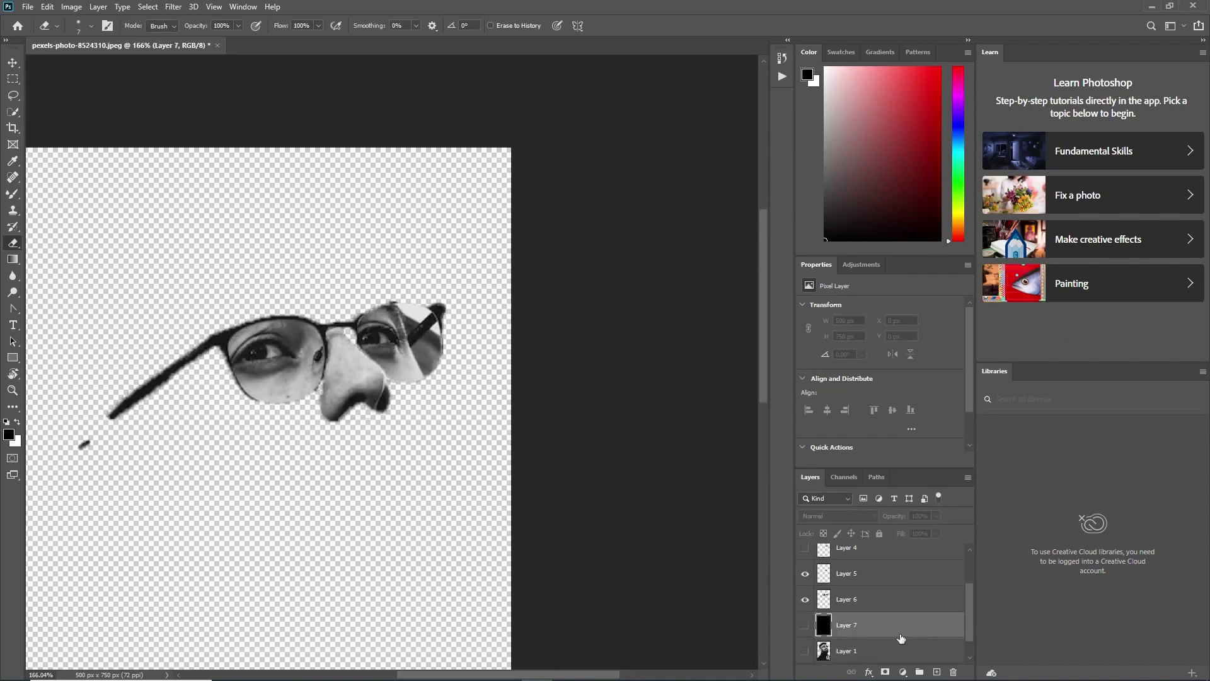
# - With the Mixer Brush on Layer 6, darken and thicken the left lens's lower rim, redoing bad strokes
pyautogui.press('b')
pyautogui.hotkey('alt', ']')
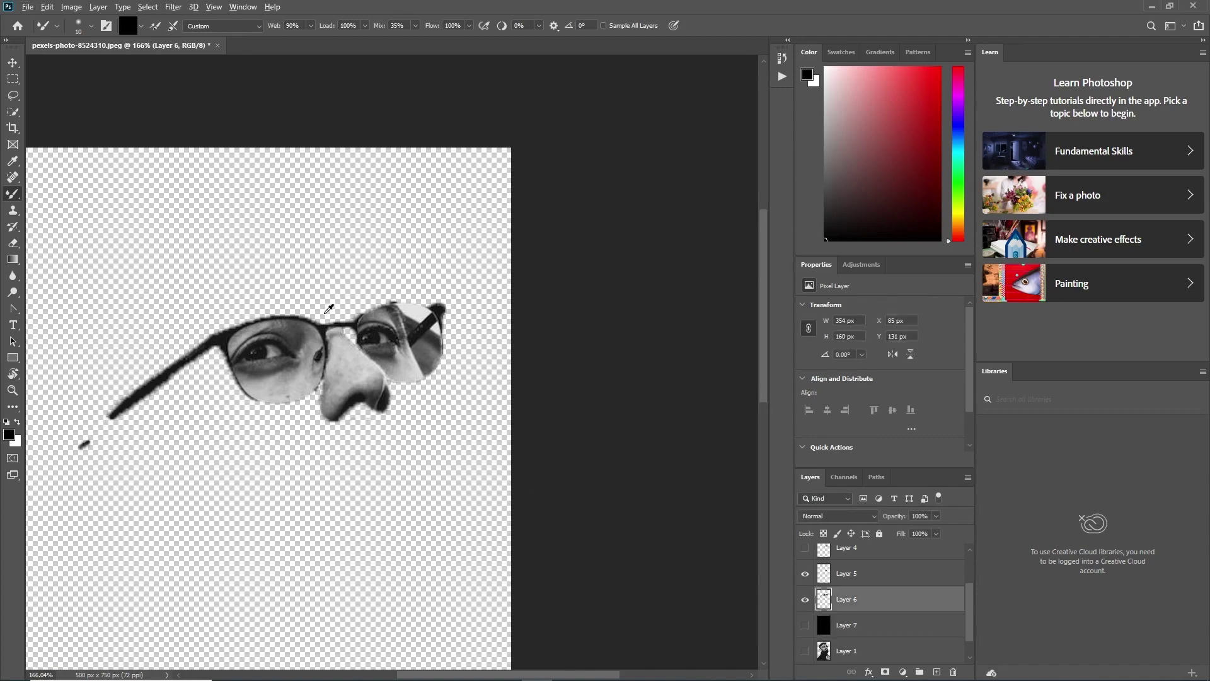
pyautogui.scroll(3, 266, 452)
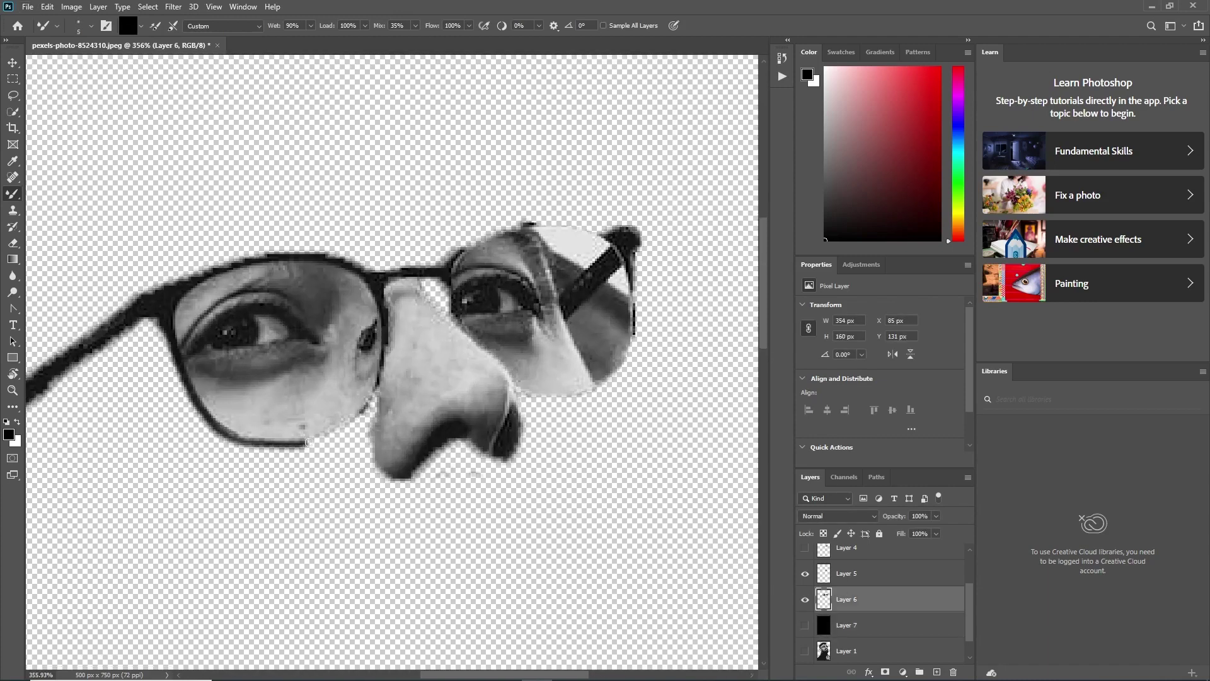
pyautogui.moveTo(193, 398); pyautogui.dragTo(378, 371)
pyautogui.hotkey('ctrl', 'z')
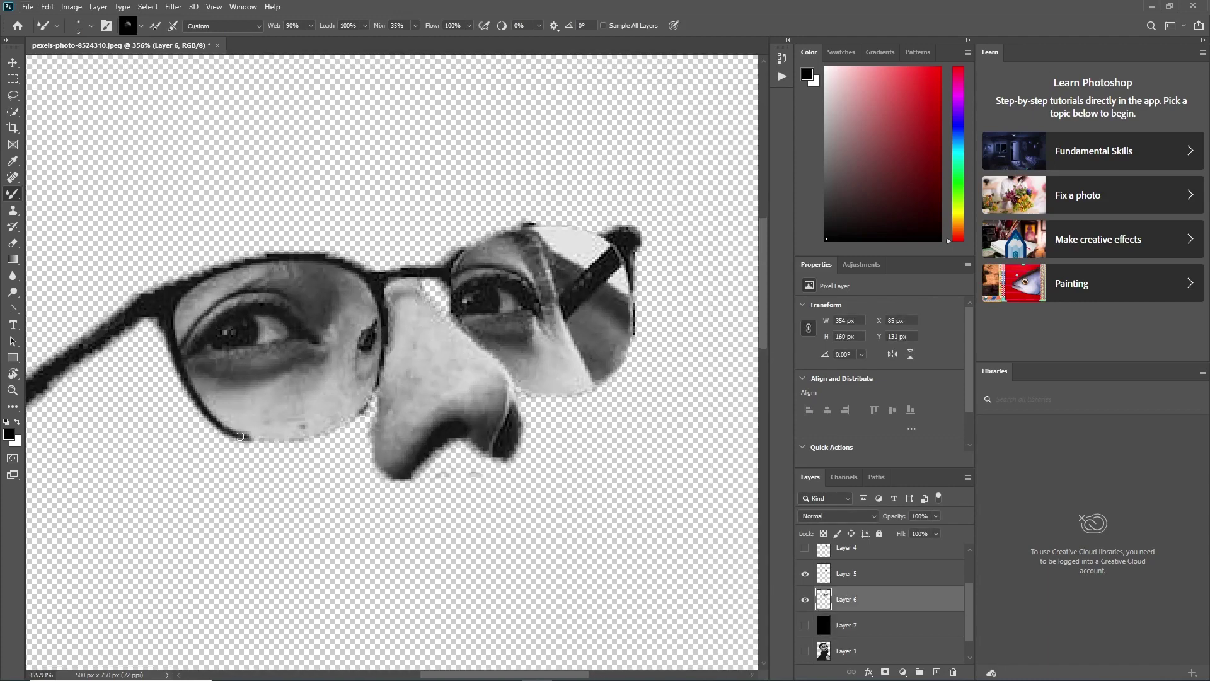
pyautogui.moveTo(239, 436); pyautogui.dragTo(375, 406)
pyautogui.hotkey('ctrl', 'z')
pyautogui.moveTo(308, 438)
pyautogui.mouseDown()
pyautogui.moveTo(230, 437)
pyautogui.moveTo(331, 425)
pyautogui.moveTo(310, 445)
pyautogui.mouseUp()
pyautogui.moveTo(239, 435); pyautogui.dragTo(165, 331)
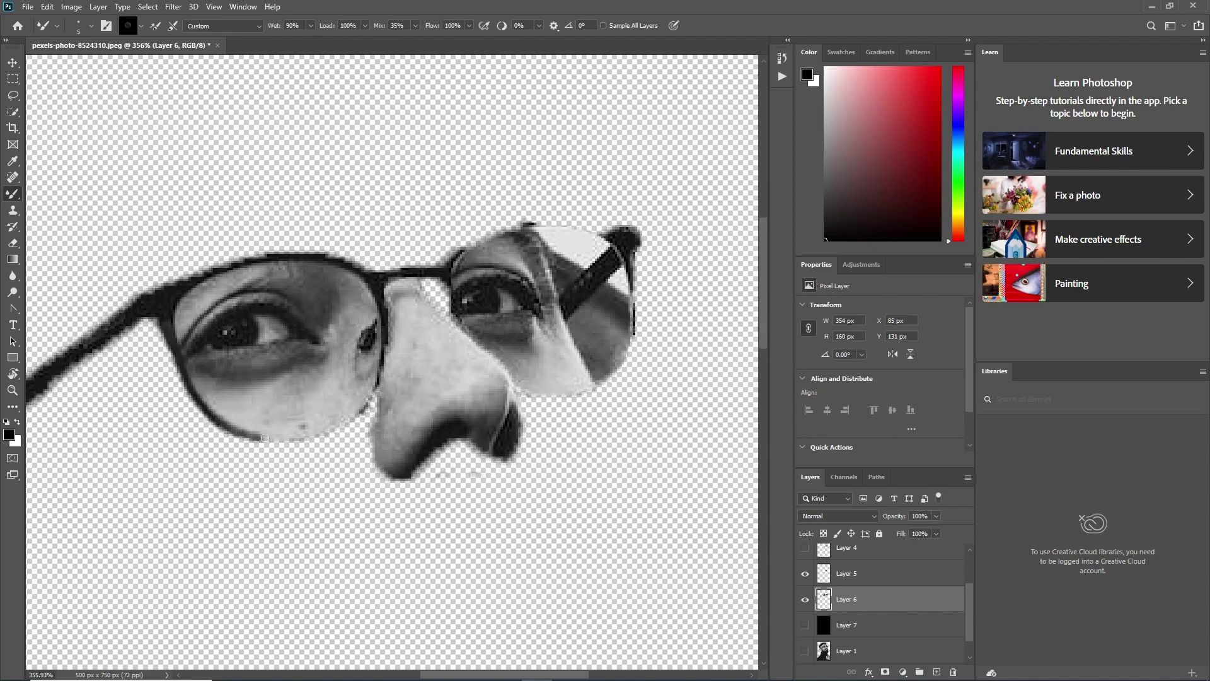
pyautogui.moveTo(242, 432)
pyautogui.mouseDown()
pyautogui.moveTo(327, 435)
pyautogui.moveTo(385, 337)
pyautogui.mouseUp()
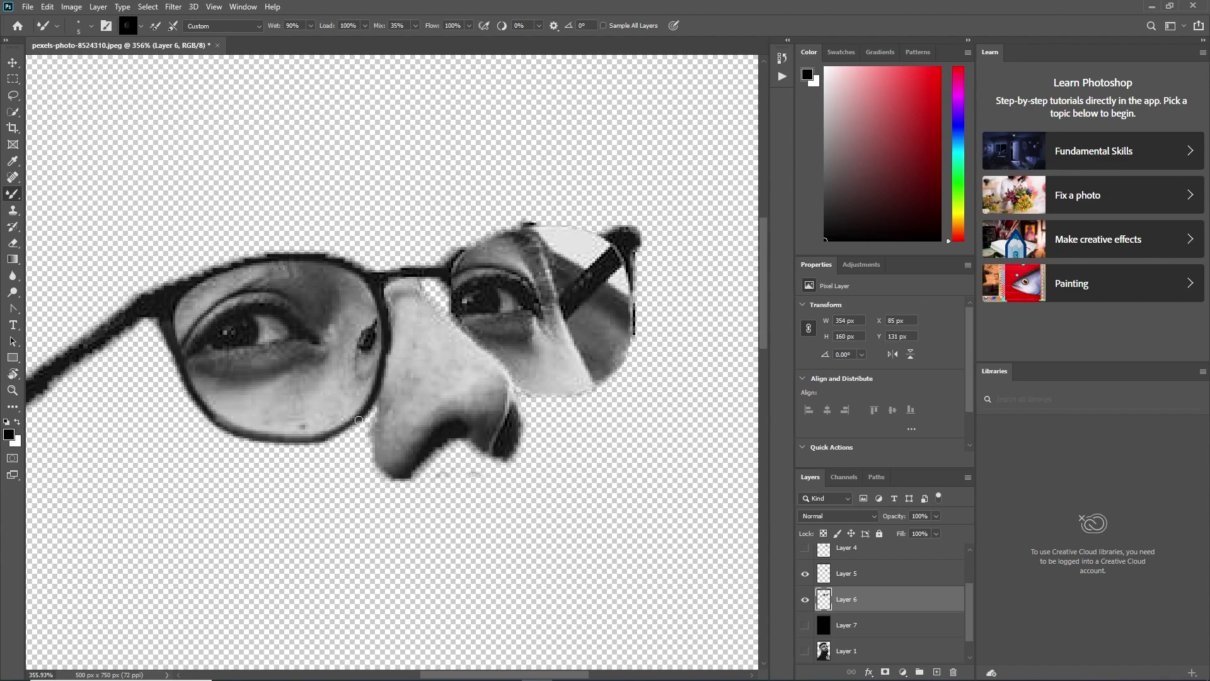
pyautogui.moveTo(358, 419); pyautogui.dragTo(268, 440)
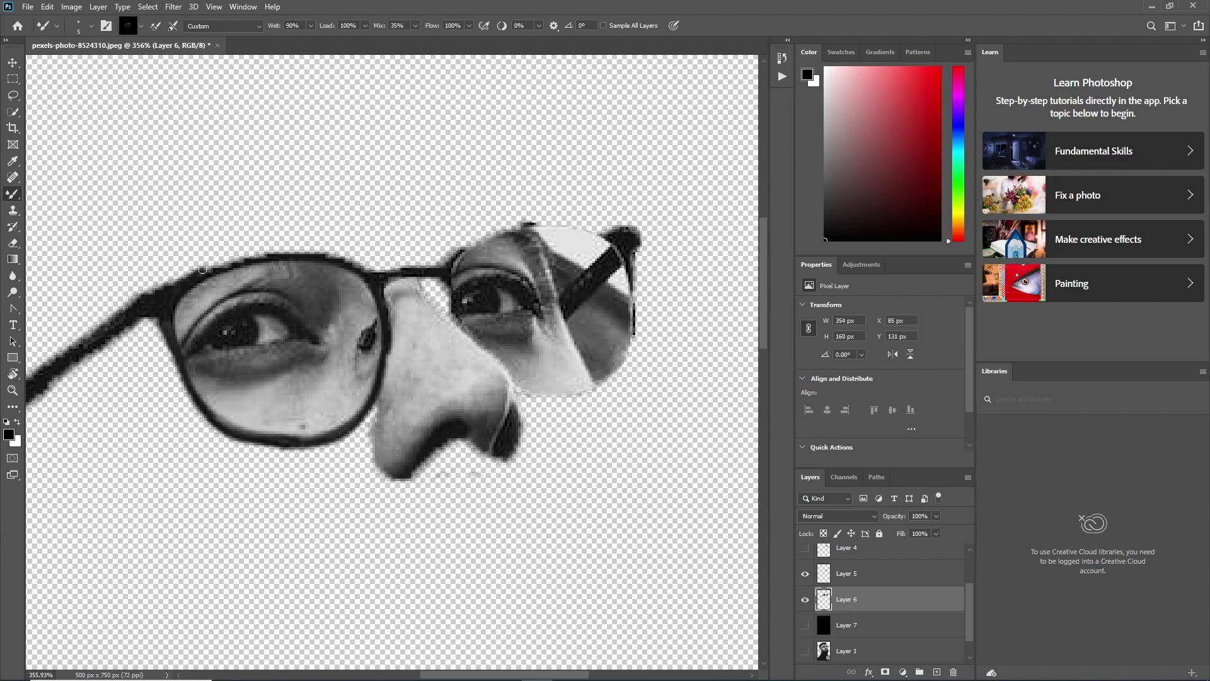
# - Darken the upper rims of both lenses and the right lens's lower-right rim
pyautogui.moveTo(203, 269); pyautogui.dragTo(345, 265)
pyautogui.moveTo(489, 235)
pyautogui.mouseDown()
pyautogui.moveTo(459, 252)
pyautogui.moveTo(580, 221)
pyautogui.moveTo(510, 224)
pyautogui.mouseUp()
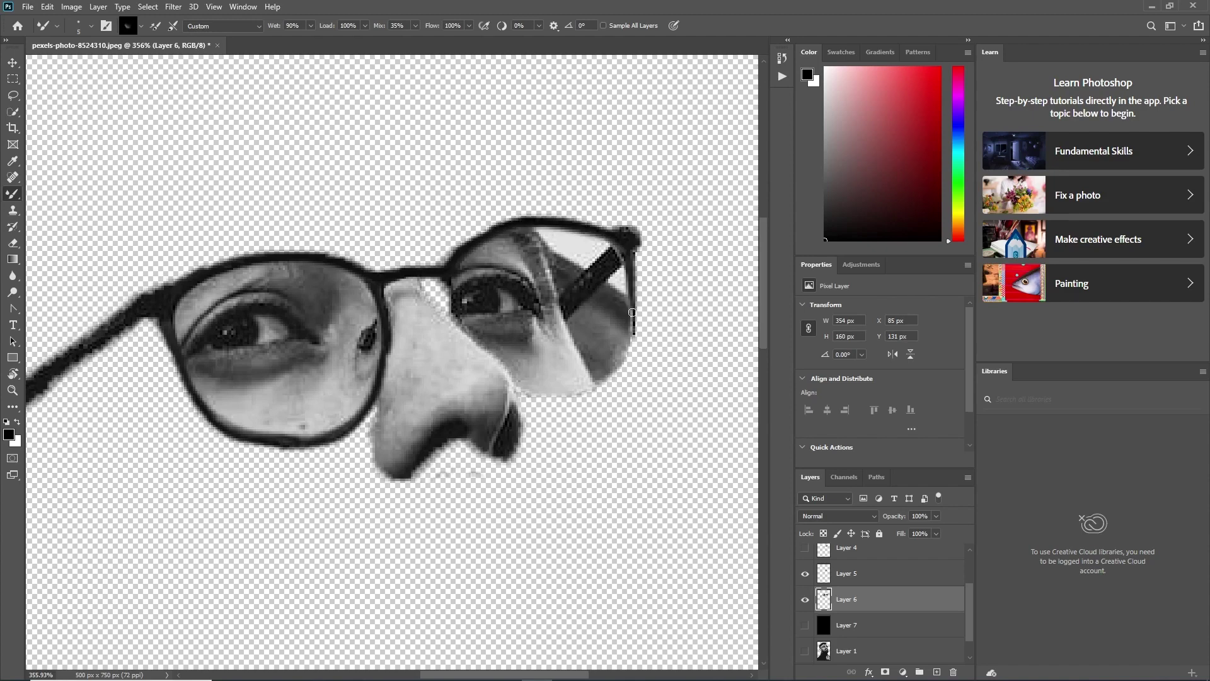
pyautogui.moveTo(634, 308); pyautogui.dragTo(516, 393)
pyautogui.hotkey('ctrl', 'z')
pyautogui.moveTo(632, 321); pyautogui.dragTo(539, 391)
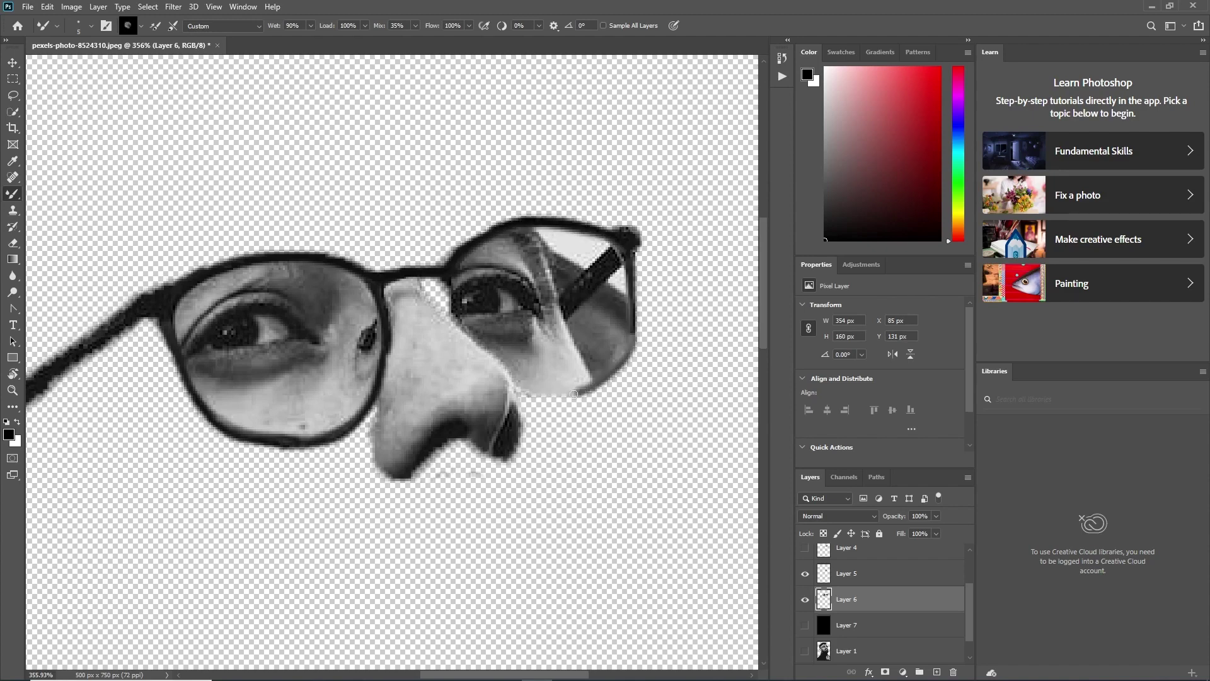
pyautogui.hotkey('shift', 'b')
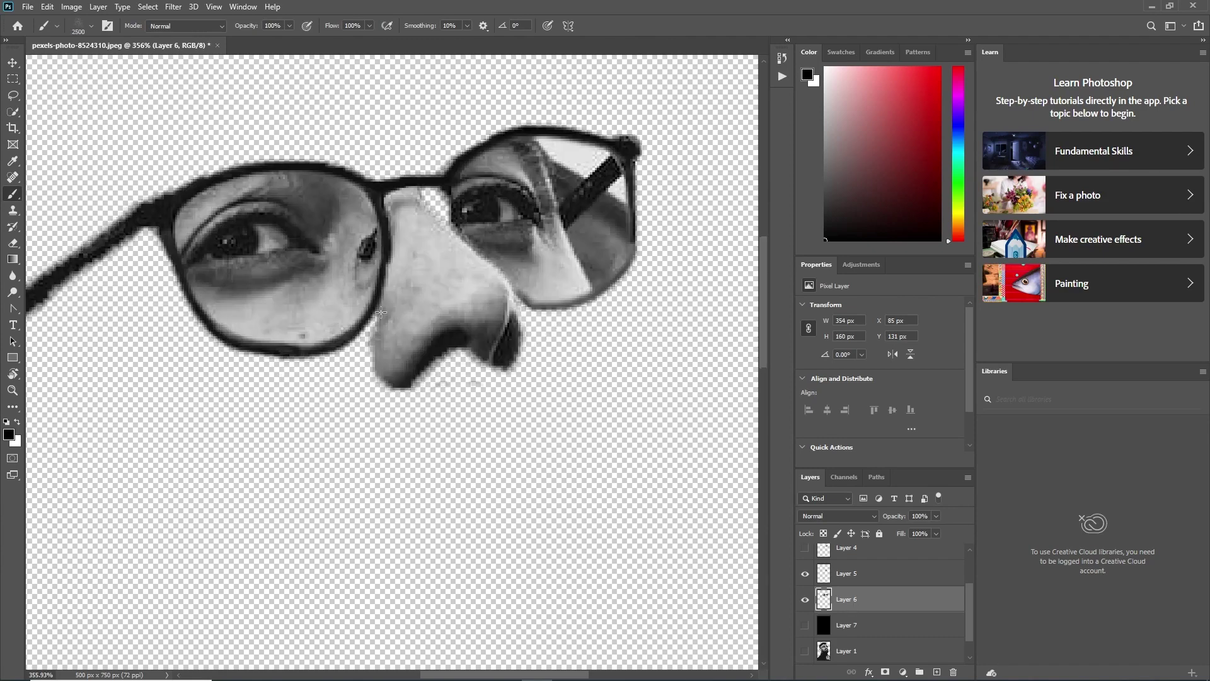
# - Hide the nose-piece layer and set the Brush tool size to 3 px
pyautogui.click(91, 26)
pyautogui.click(654, 415)
pyautogui.hotkey('ctrl', 'z')
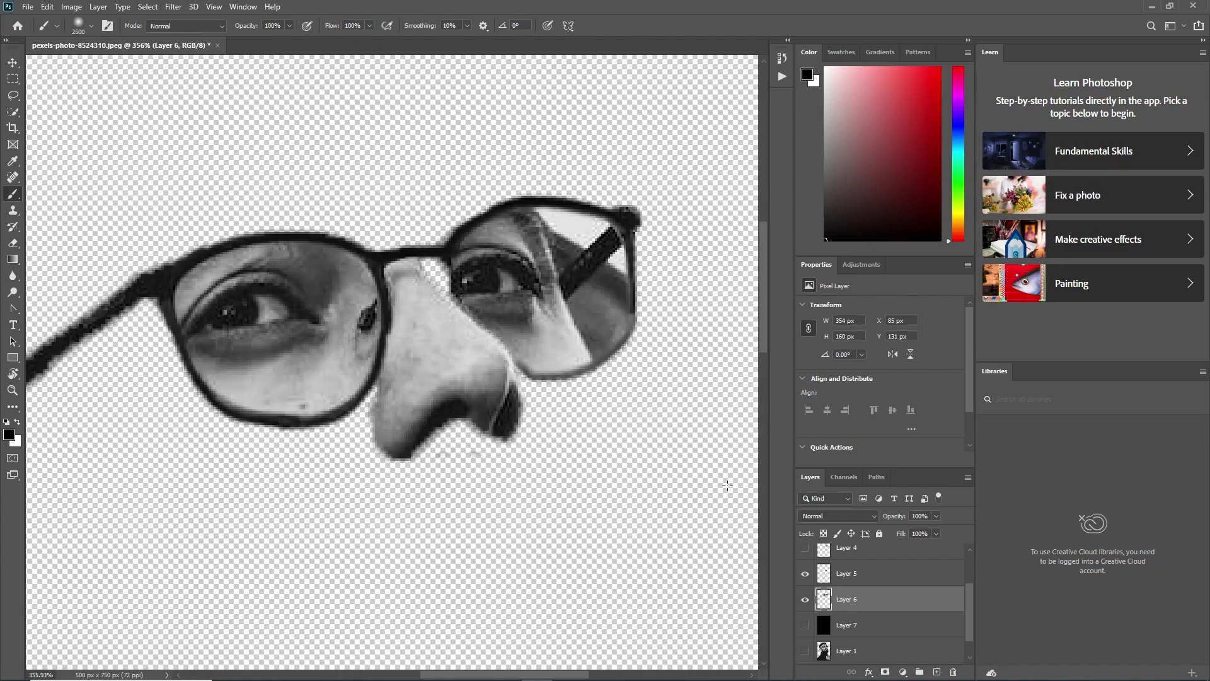
pyautogui.scroll(-5, 654, 415)
pyautogui.click(805, 574)
pyautogui.scroll(3, 108, 282)
pyautogui.rightClick(13, 193)
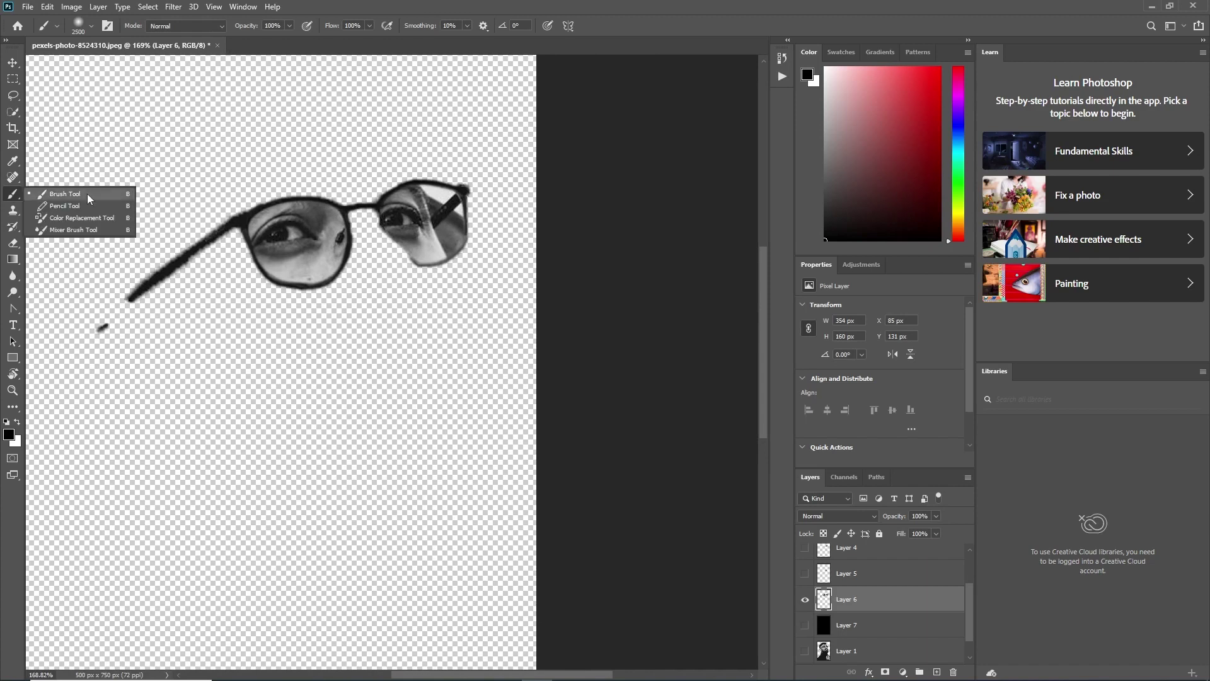
pyautogui.click(91, 26)
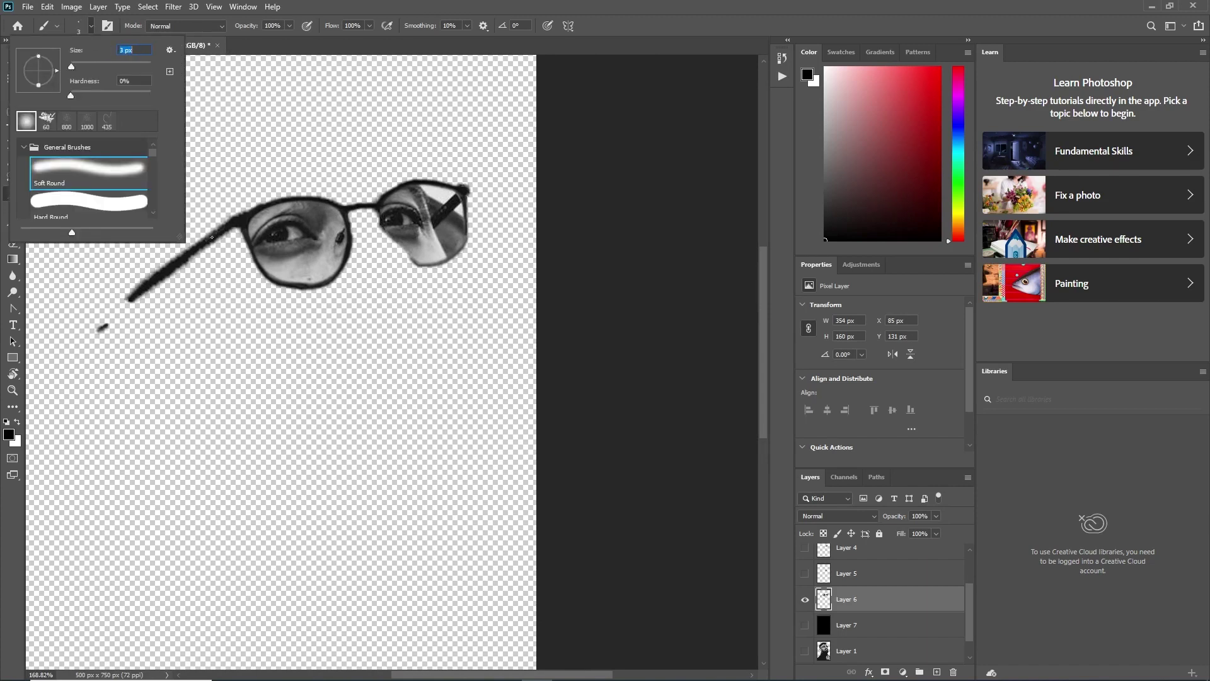
pyautogui.press('Return')
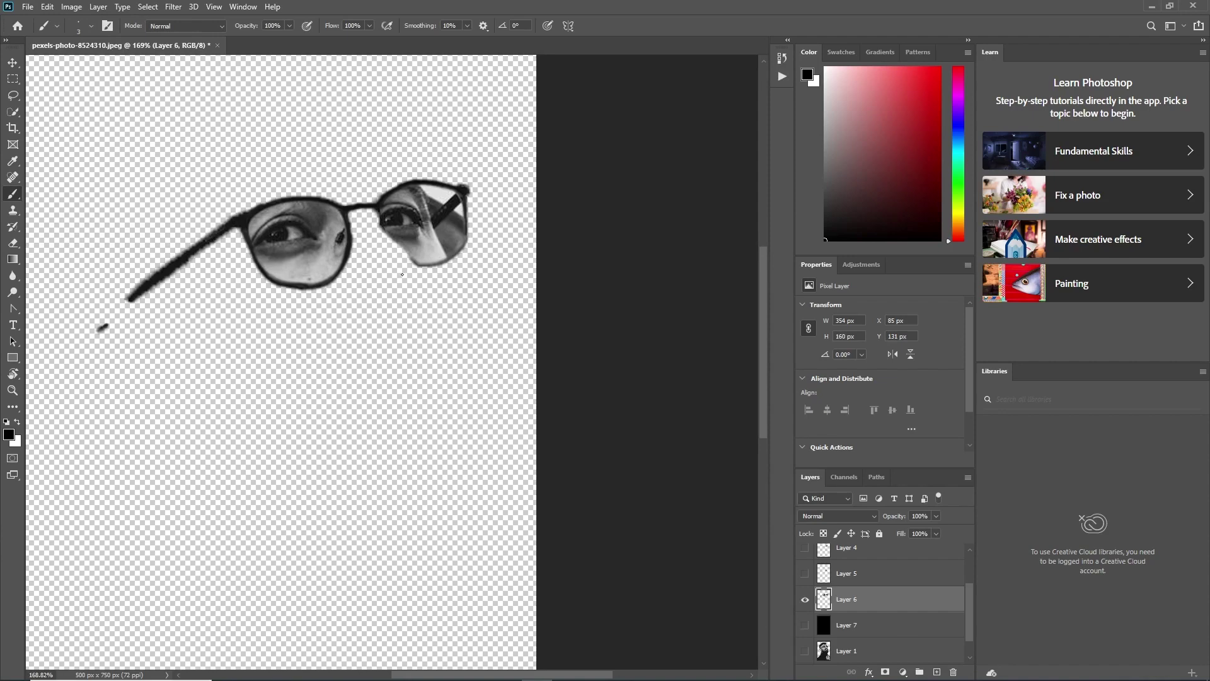
# - Paint the left temple arm solid black with strokes along its length
pyautogui.scroll(3, 387, 191)
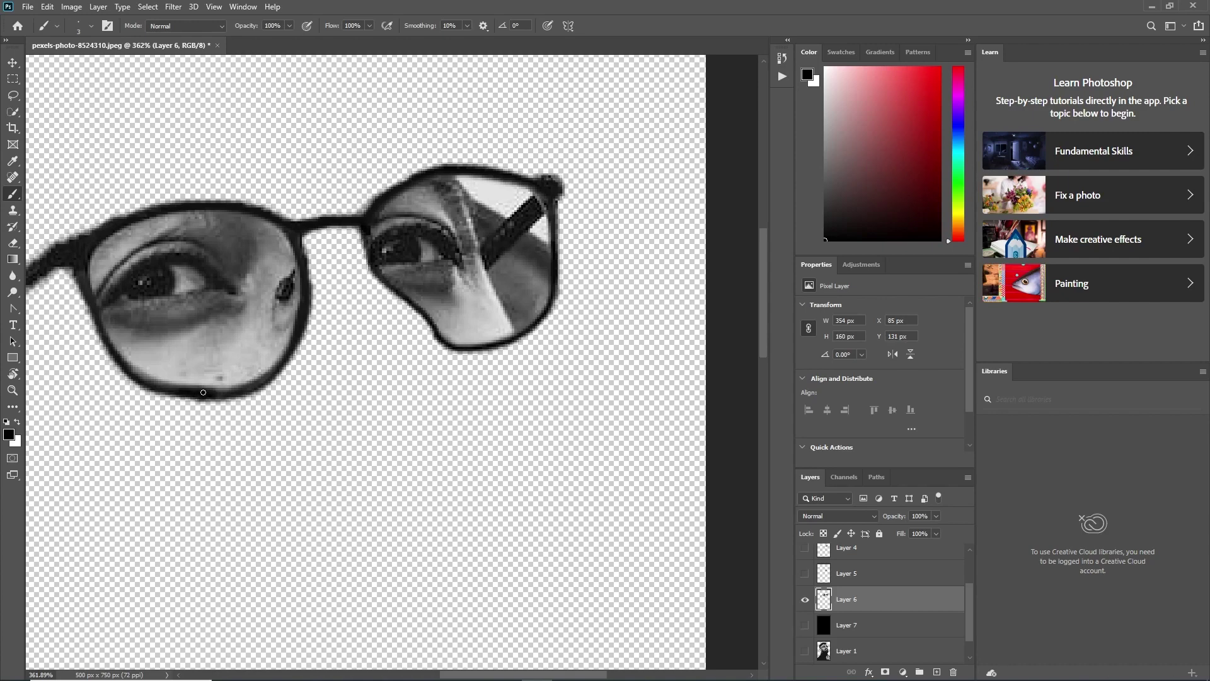
pyautogui.scroll(-3, 104, 232)
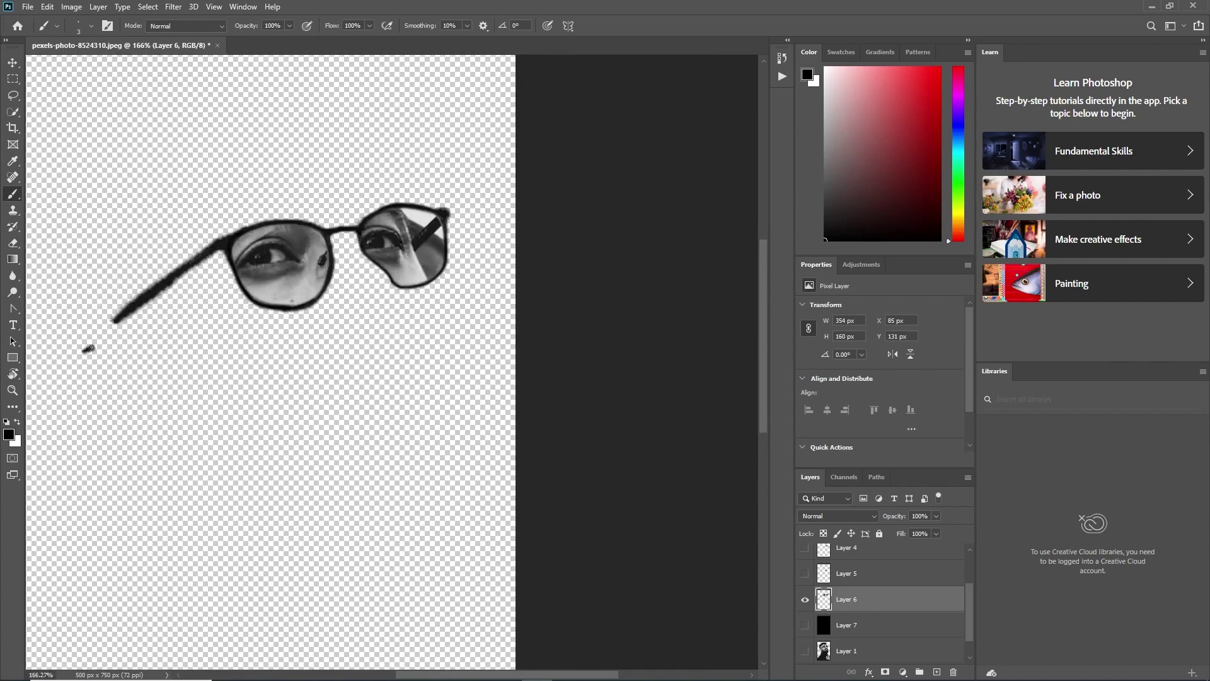
pyautogui.scroll(2, 177, 267)
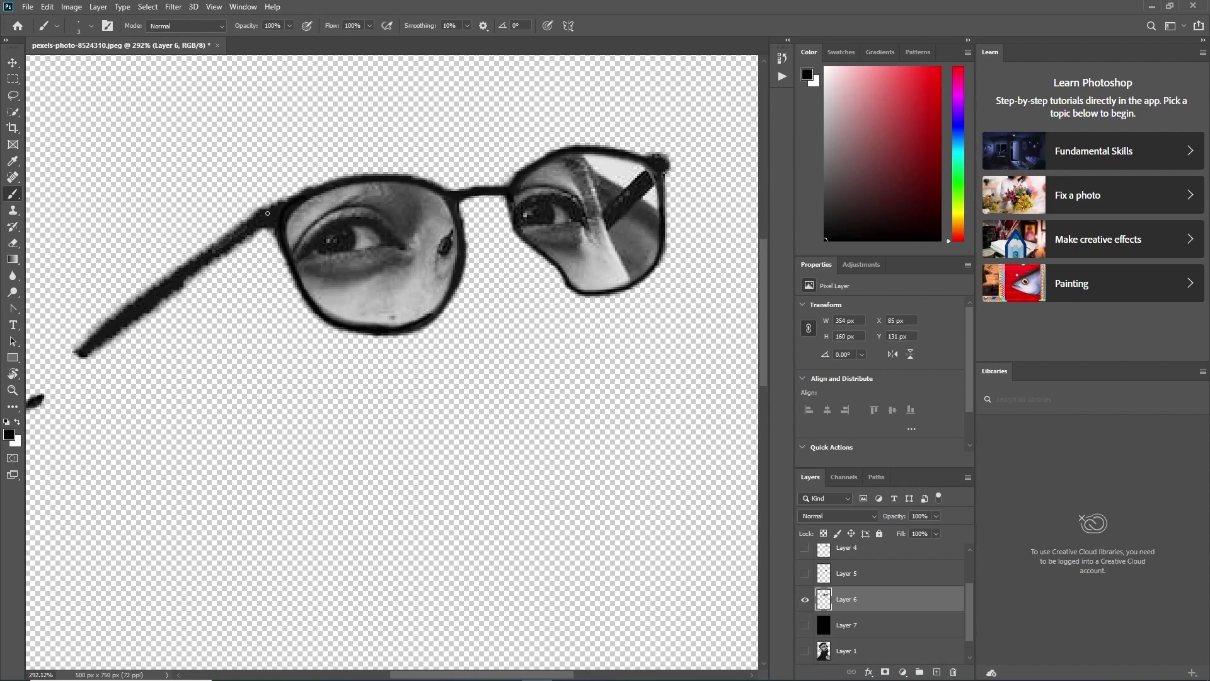
pyautogui.moveTo(267, 213); pyautogui.dragTo(87, 343)
pyautogui.scroll(1, 255, 214)
pyautogui.scroll(1, 265, 234)
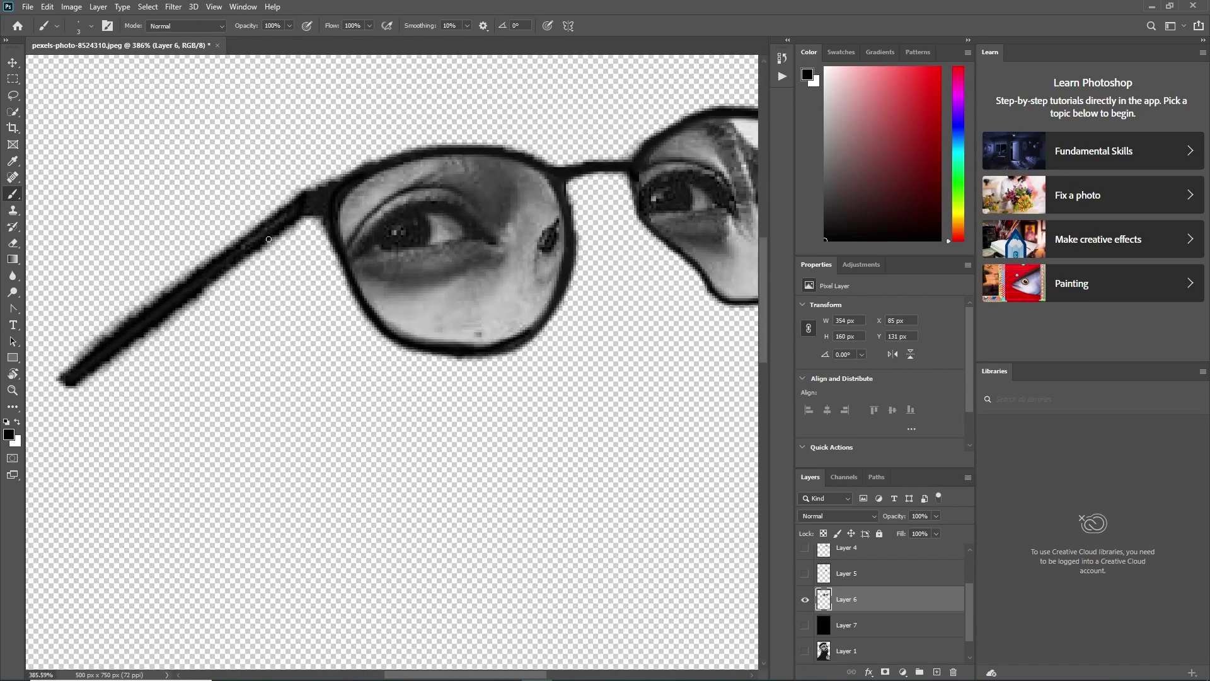
pyautogui.keyDown('shift'); pyautogui.click(312, 203); pyautogui.keyUp('shift')
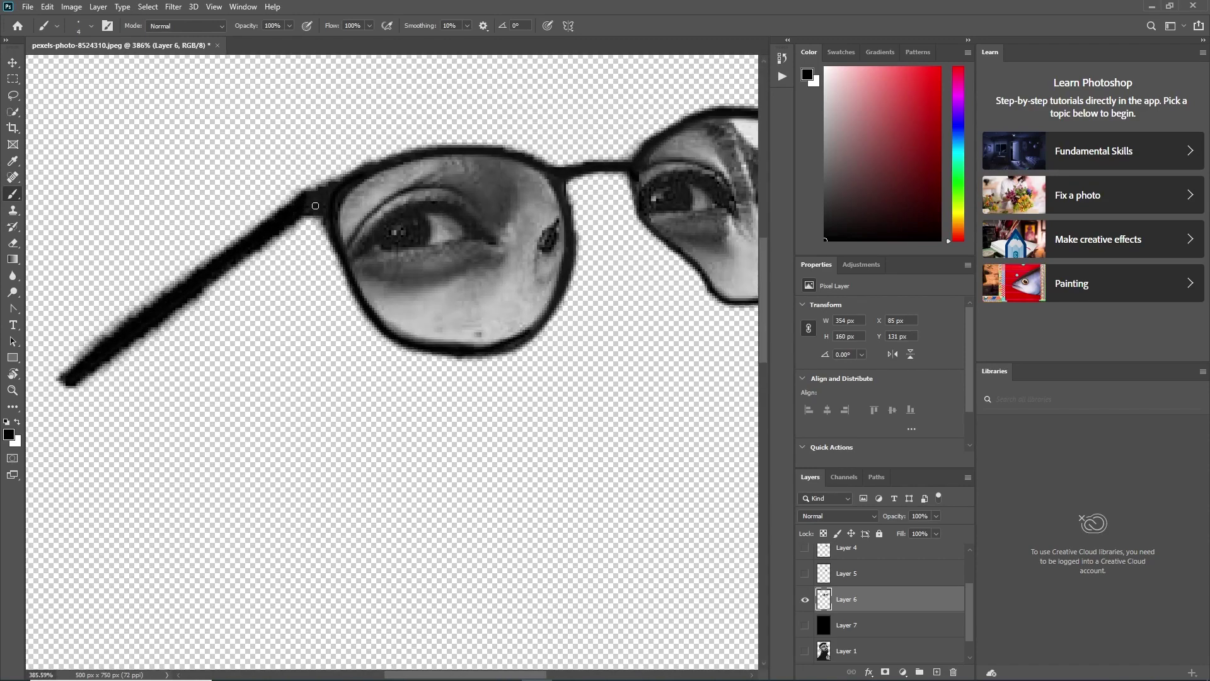
pyautogui.scroll(-1, 315, 199)
pyautogui.scroll(-1, 333, 192)
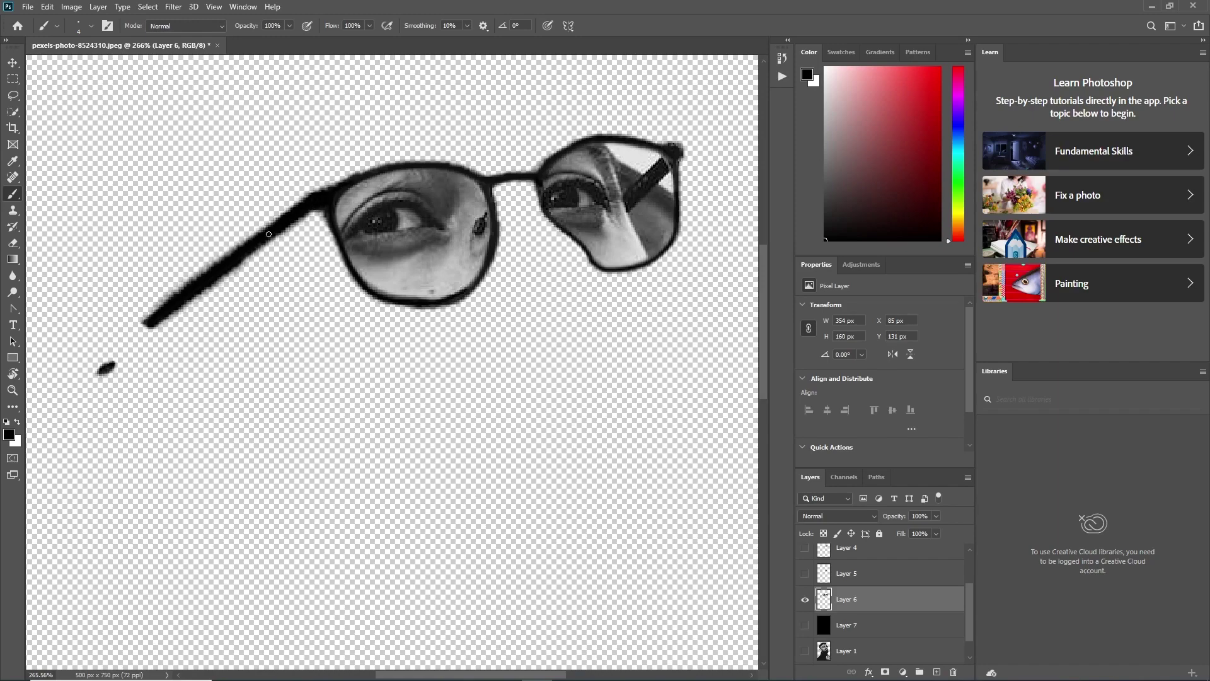
pyautogui.scroll(-2, 269, 234)
pyautogui.scroll(1, 515, 209)
pyautogui.scroll(3, 308, 299)
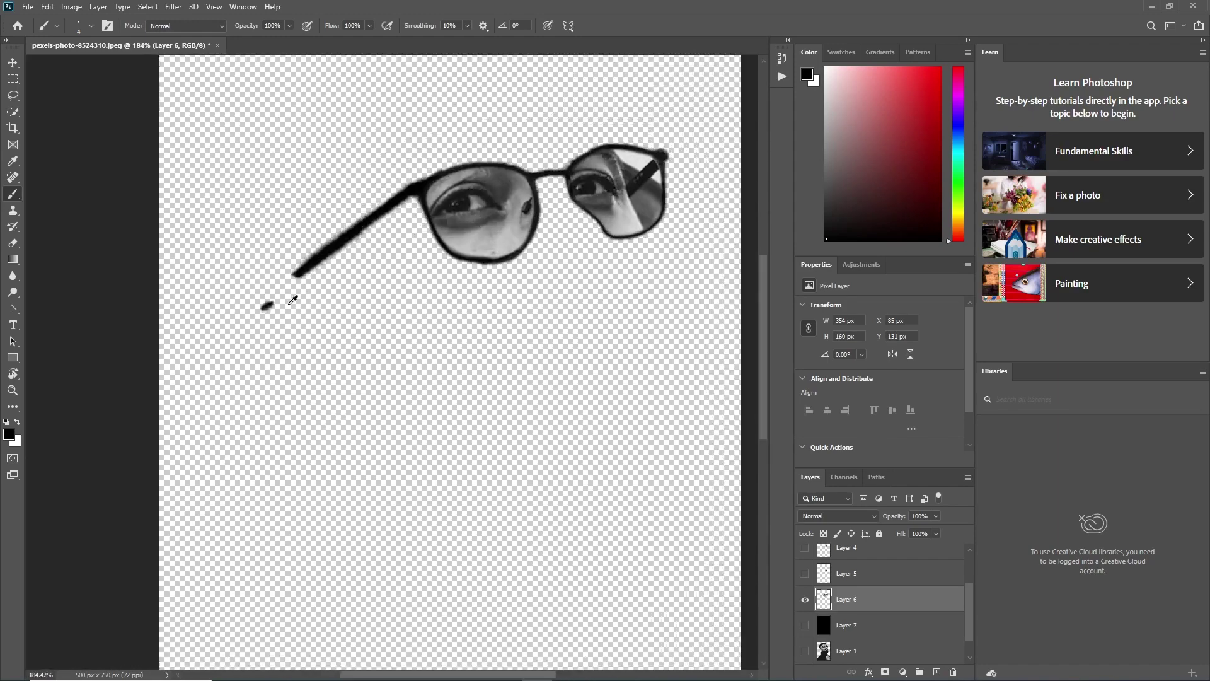
pyautogui.scroll(-5, 289, 294)
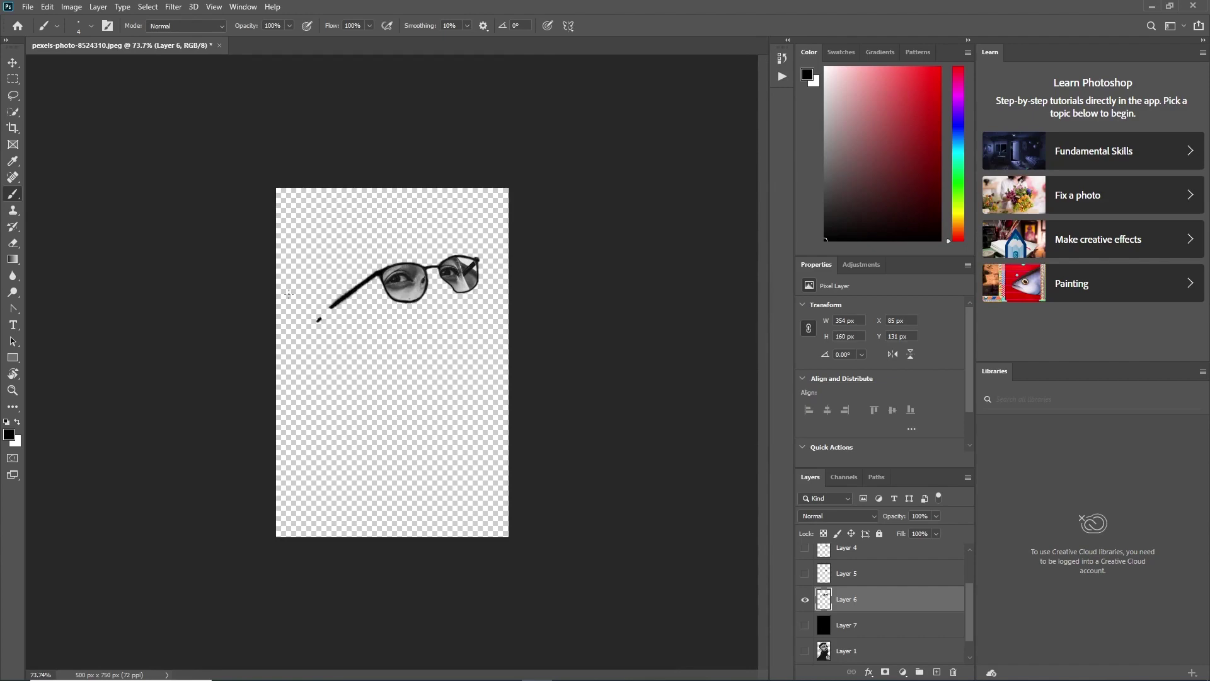
# - Hide Layer 6, show and select Layer 1, and Quick Select the left eyebrow
pyautogui.click(804, 599)
pyautogui.click(805, 650)
pyautogui.click(846, 652)
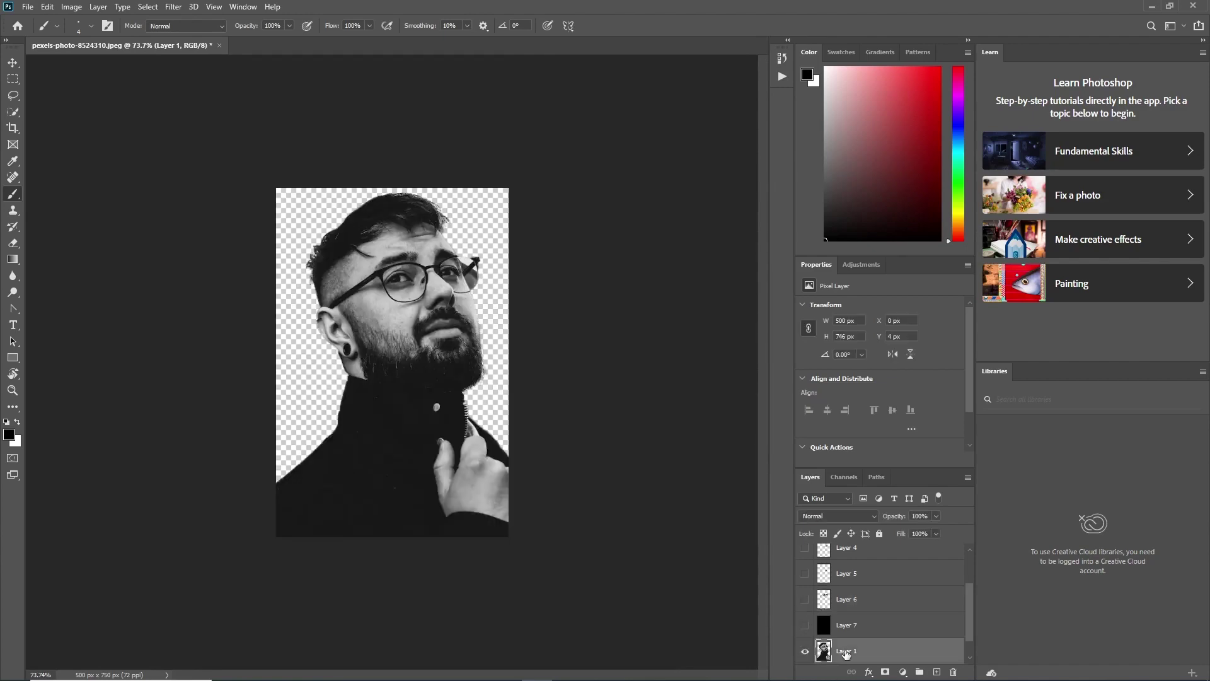
pyautogui.scroll(2, 466, 236)
pyautogui.press('w')
pyautogui.scroll(2, 467, 237)
pyautogui.click(372, 294)
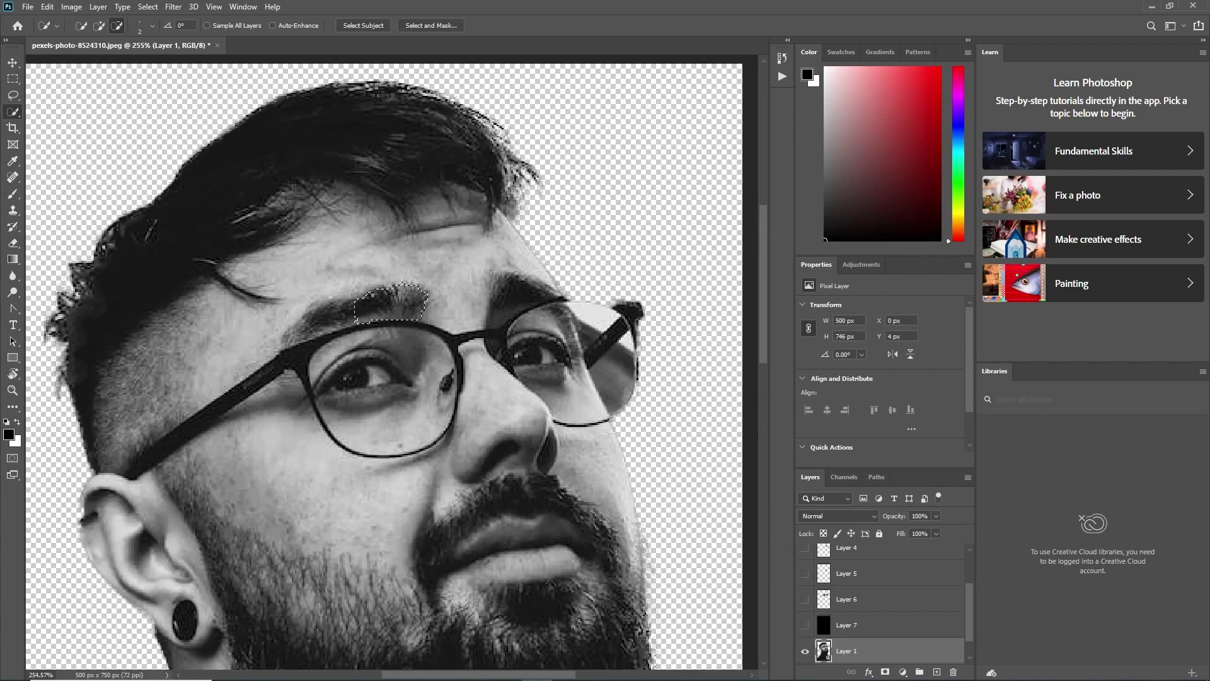
# - Lasso both eyebrows into the selection, copy them to Layer 8, and move Layer 7 below Layer 1
pyautogui.scroll(2, 417, 320)
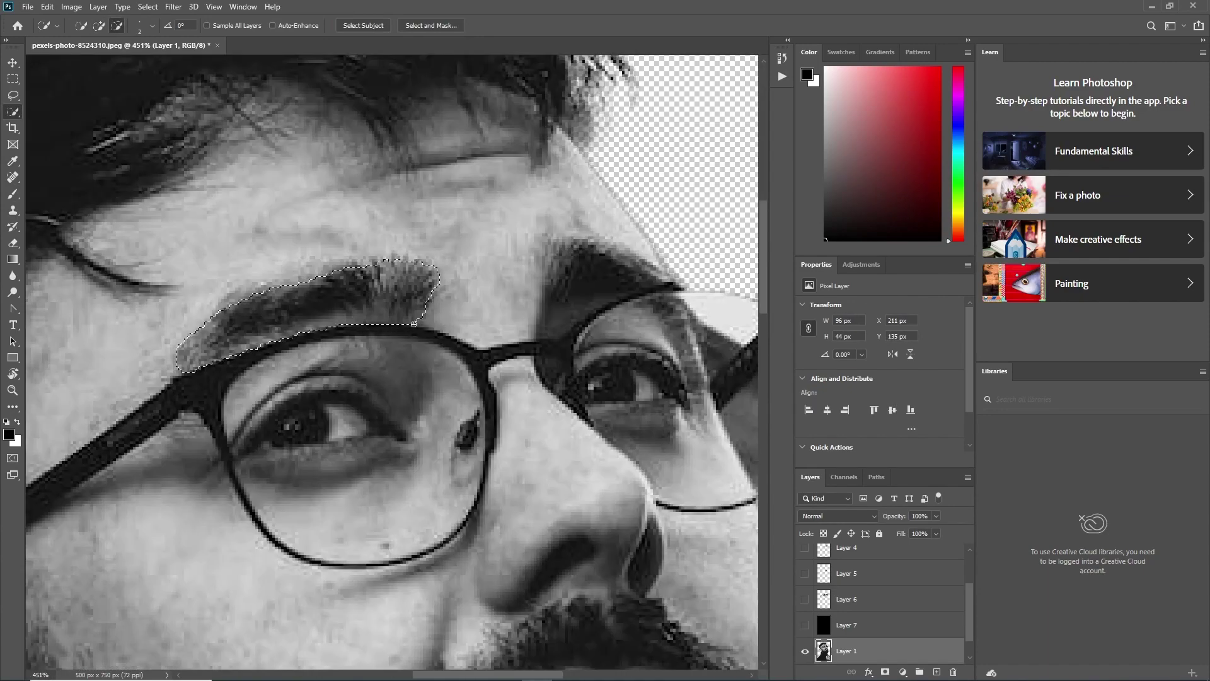
pyautogui.scroll(2, 417, 320)
pyautogui.scroll(-4, 378, 327)
pyautogui.press('l')
pyautogui.moveTo(271, 339); pyautogui.dragTo(287, 332)
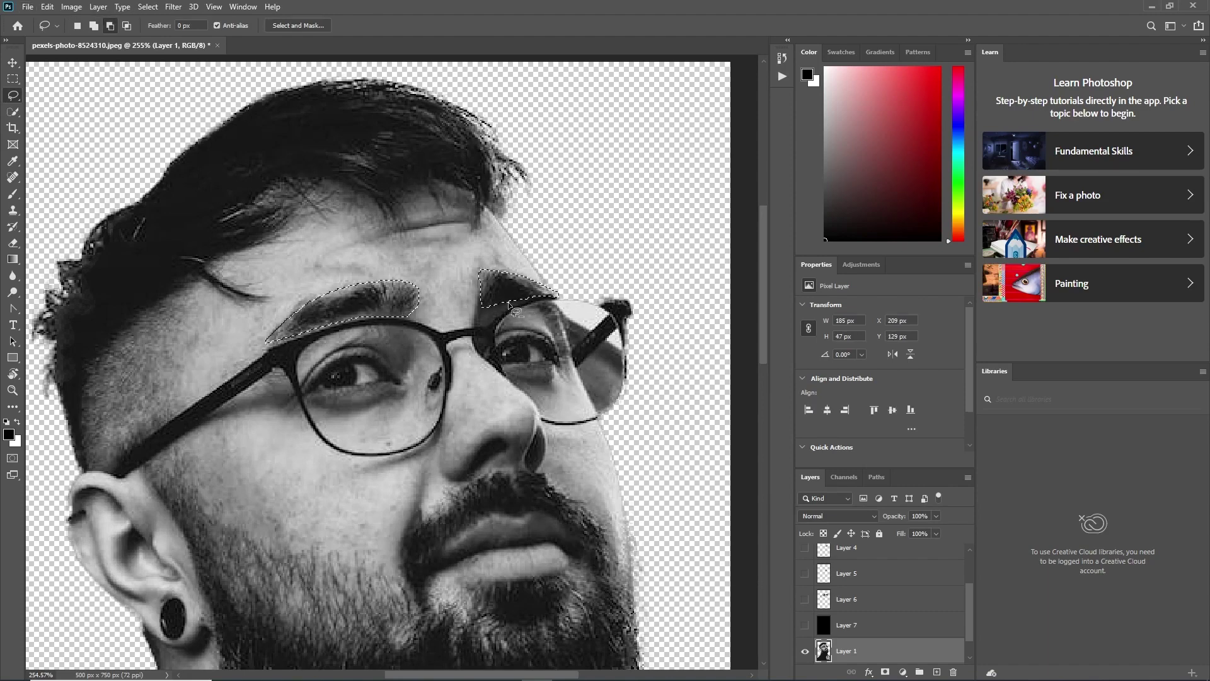
pyautogui.scroll(3, 547, 308)
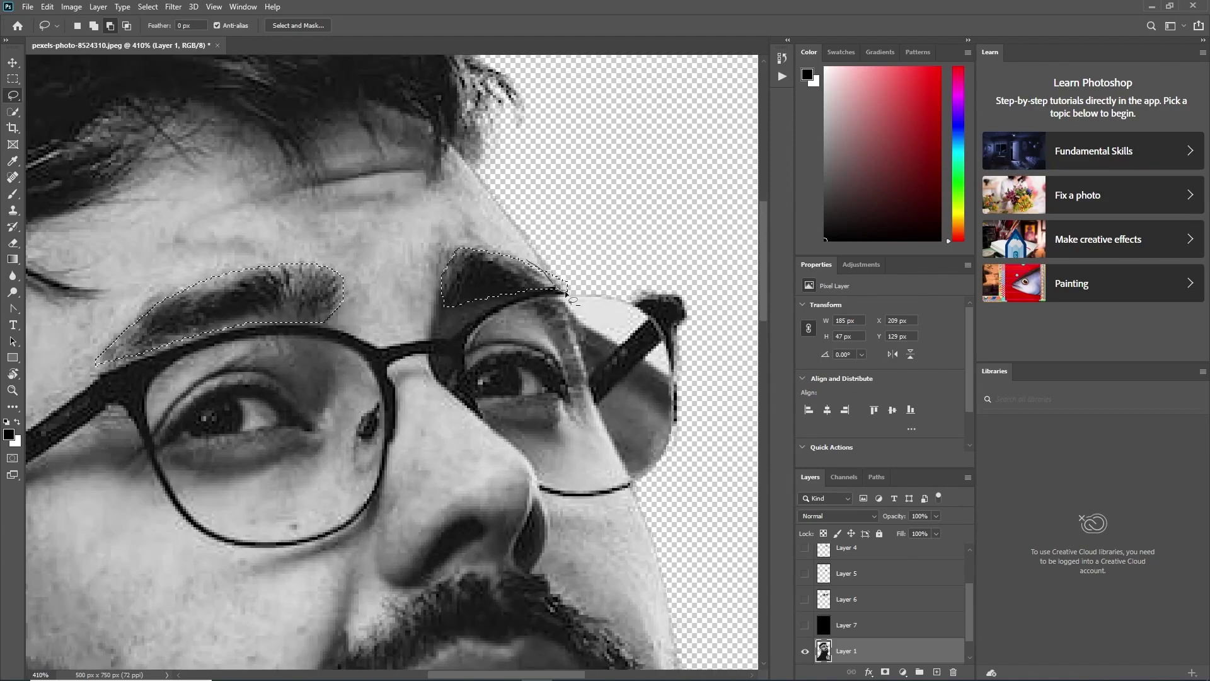
pyautogui.moveTo(472, 238); pyautogui.dragTo(470, 240)
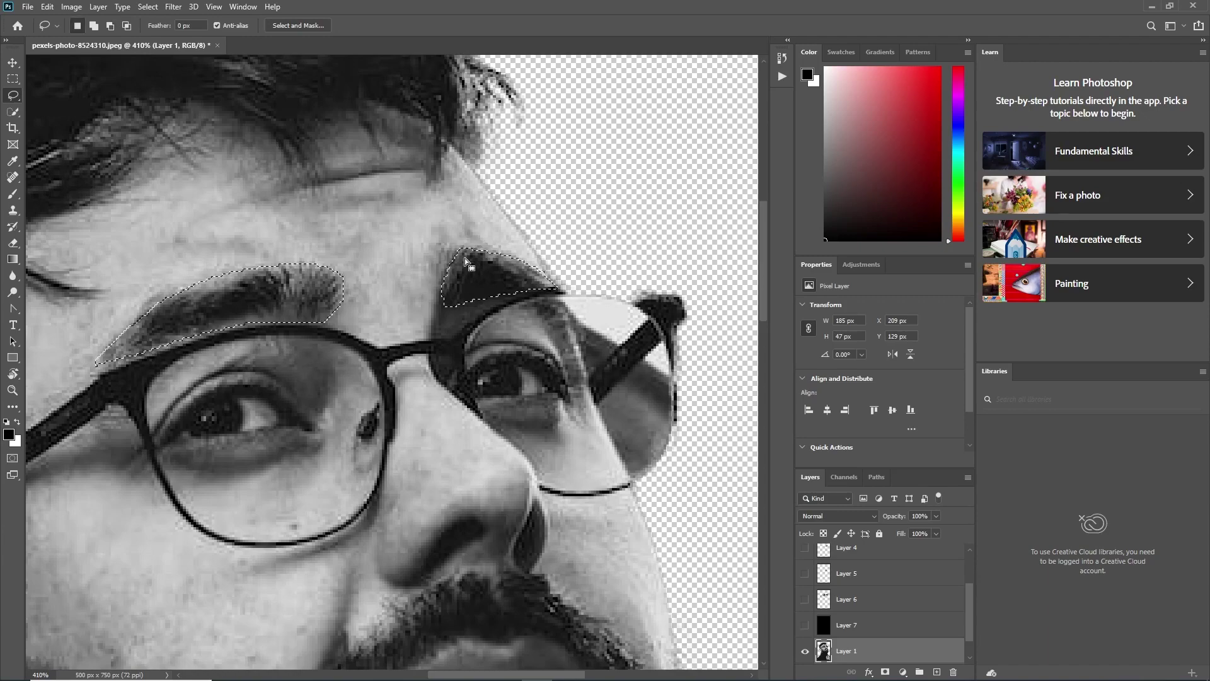
pyautogui.scroll(-5, 446, 300)
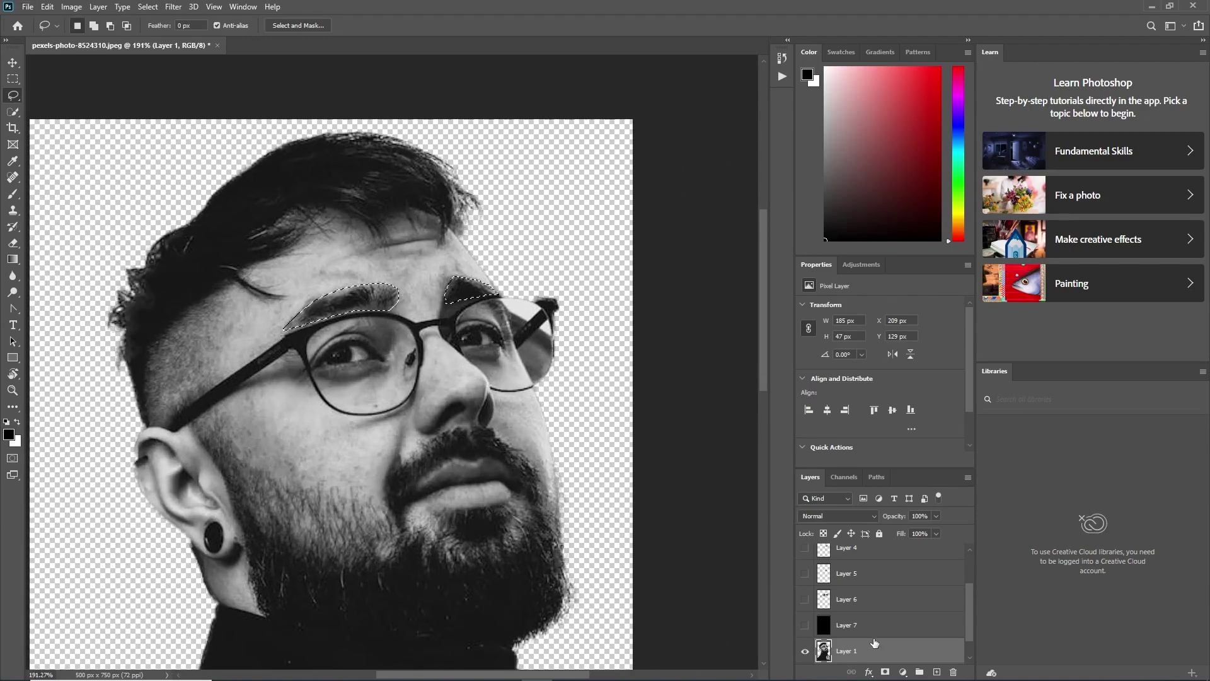
pyautogui.hotkey('ctrl', 'j')
pyautogui.moveTo(857, 573); pyautogui.dragTo(861, 630)
pyautogui.scroll(3, 603, 526)
# - Quick Select the ear and jaw side on Layer 1 and copy them to Layer 9
pyautogui.scroll(1, 284, 419)
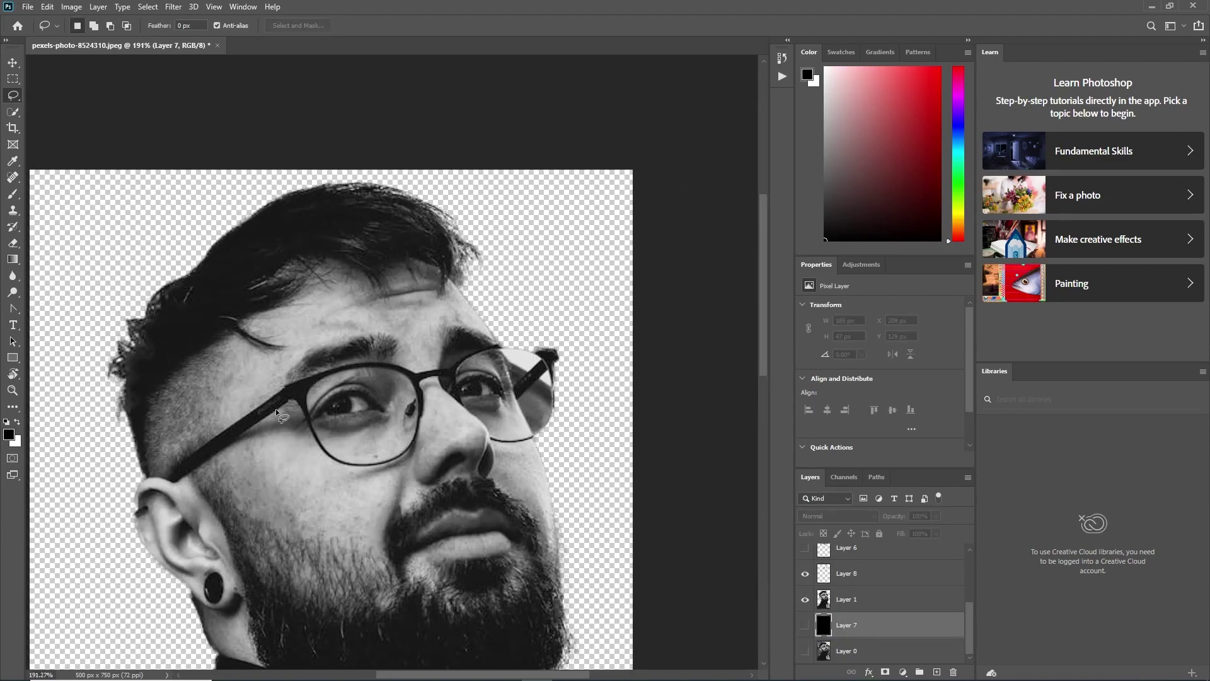
pyautogui.scroll(-2, 278, 413)
pyautogui.press('w')
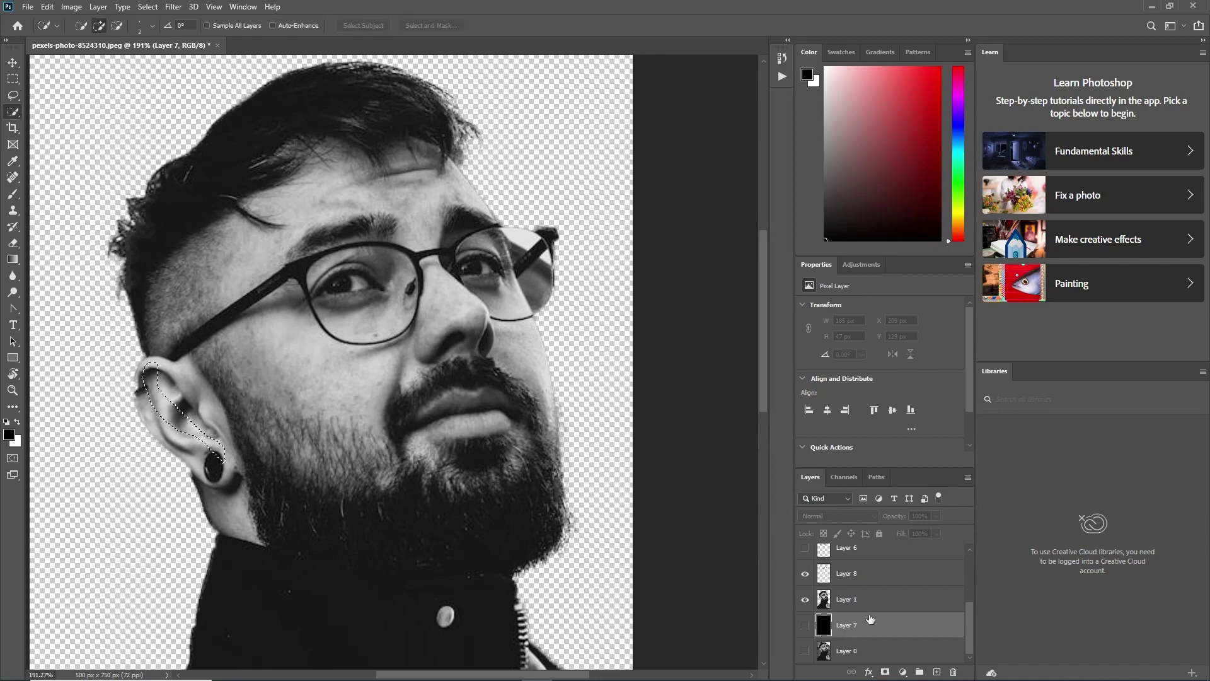
pyautogui.click(871, 599)
pyautogui.moveTo(152, 385); pyautogui.dragTo(158, 398)
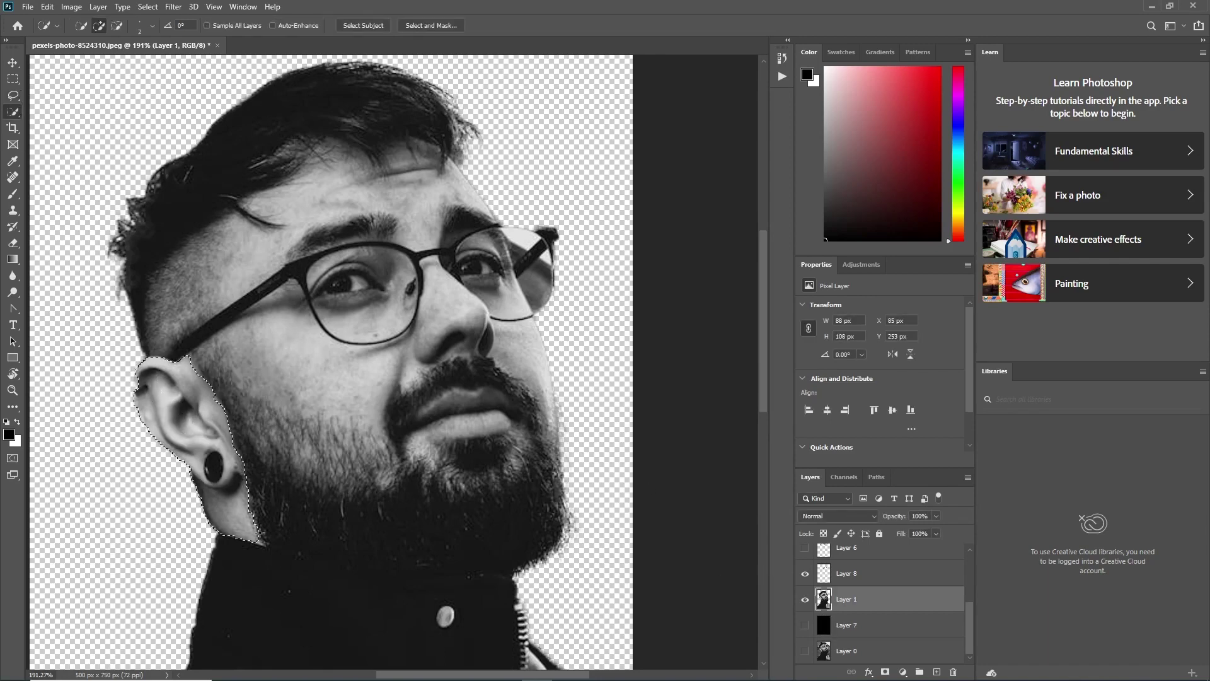
pyautogui.scroll(5, 237, 451)
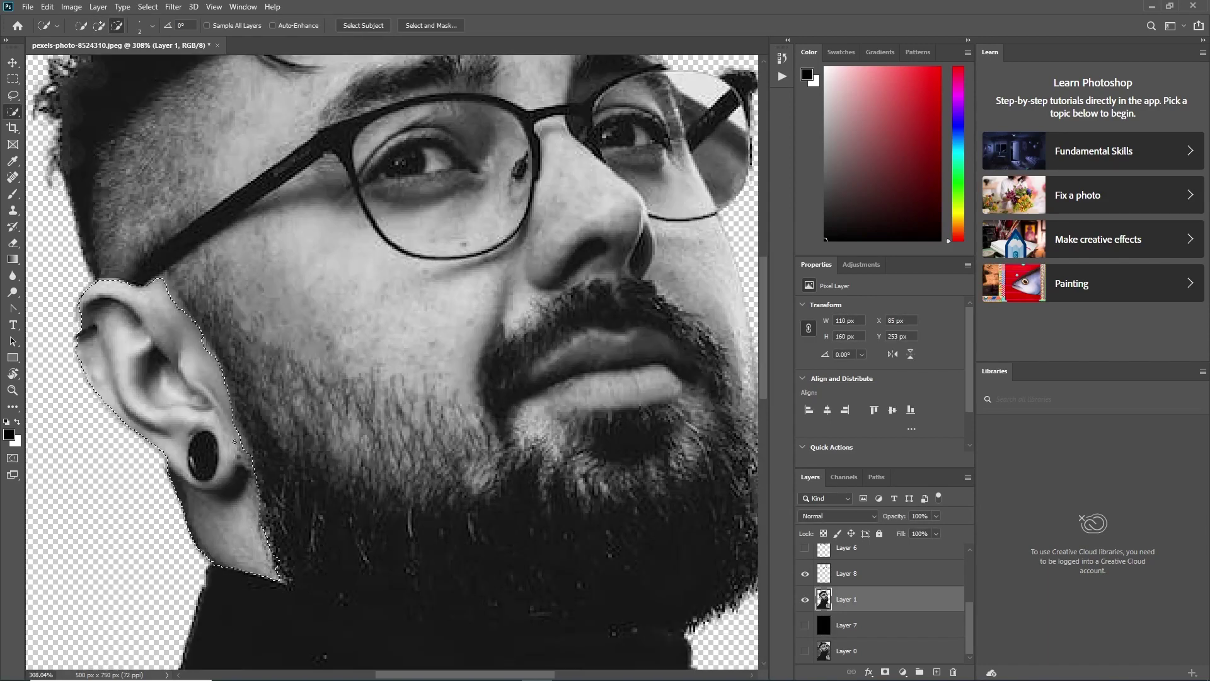
pyautogui.scroll(-3, 185, 329)
pyautogui.hotkey('ctrl', 'j')
# - Trace a freehand Lasso outline around the hair, then discard that selection
pyautogui.scroll(1, 306, 297)
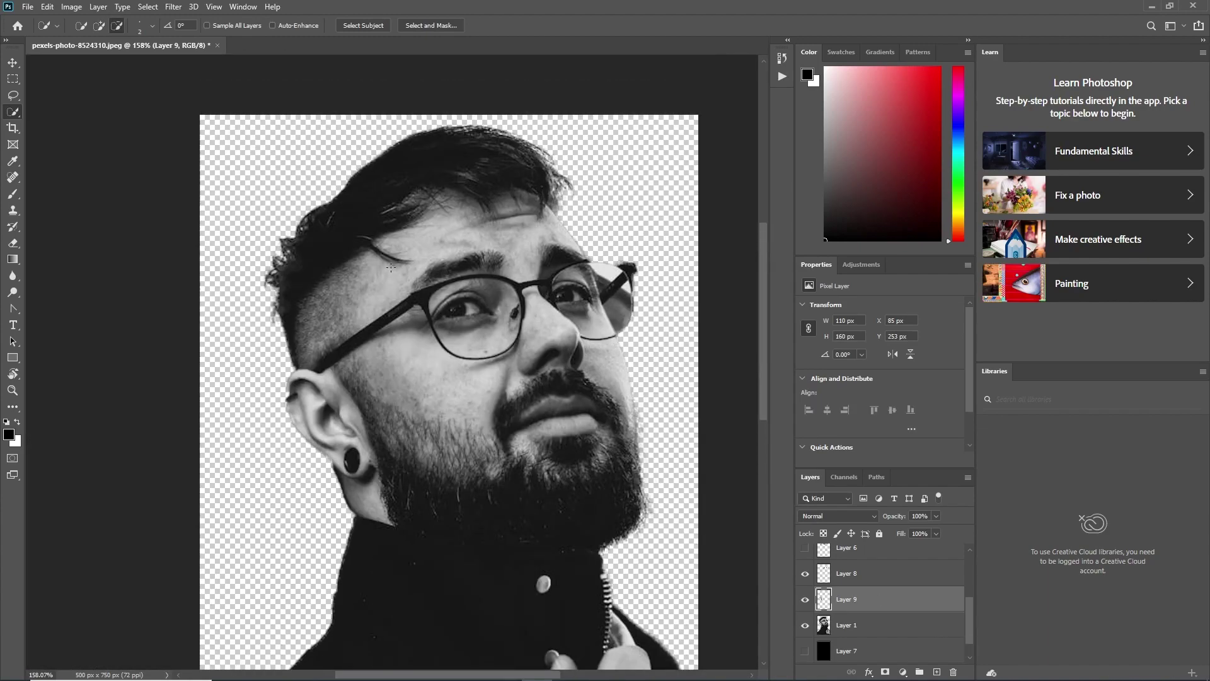
pyautogui.scroll(1, 297, 224)
pyautogui.scroll(1, 290, 385)
pyautogui.press('l')
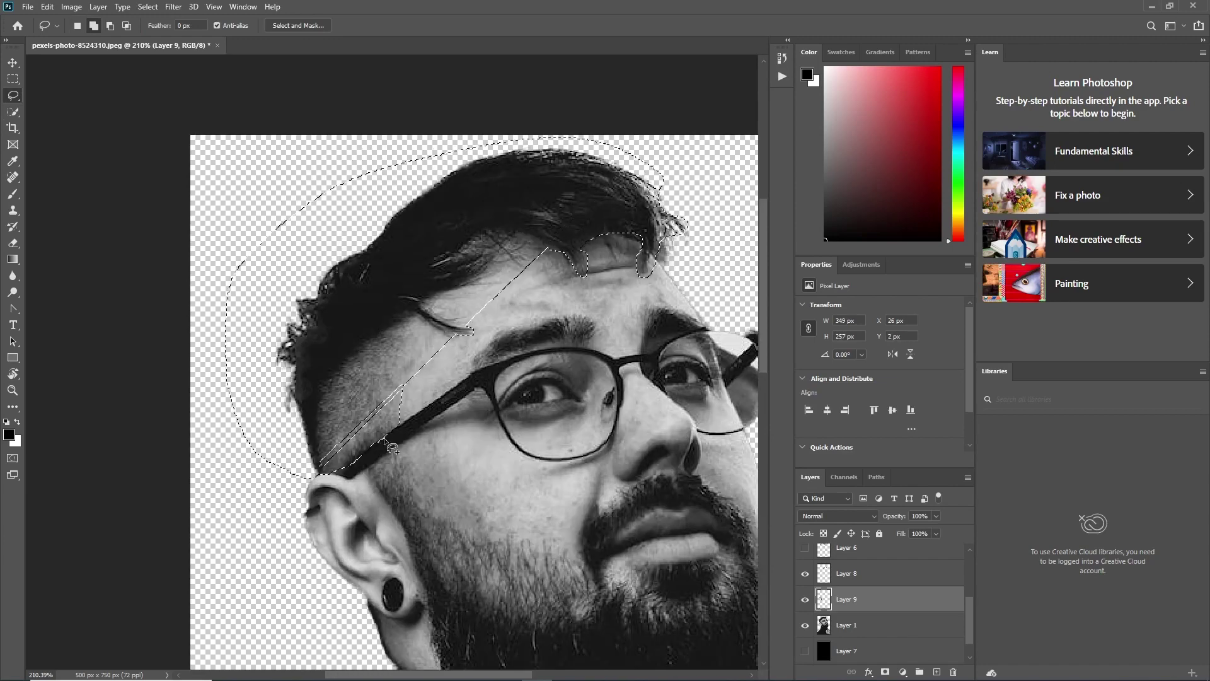
pyautogui.moveTo(643, 123); pyautogui.dragTo(362, 441)
pyautogui.moveTo(407, 383); pyautogui.dragTo(374, 426)
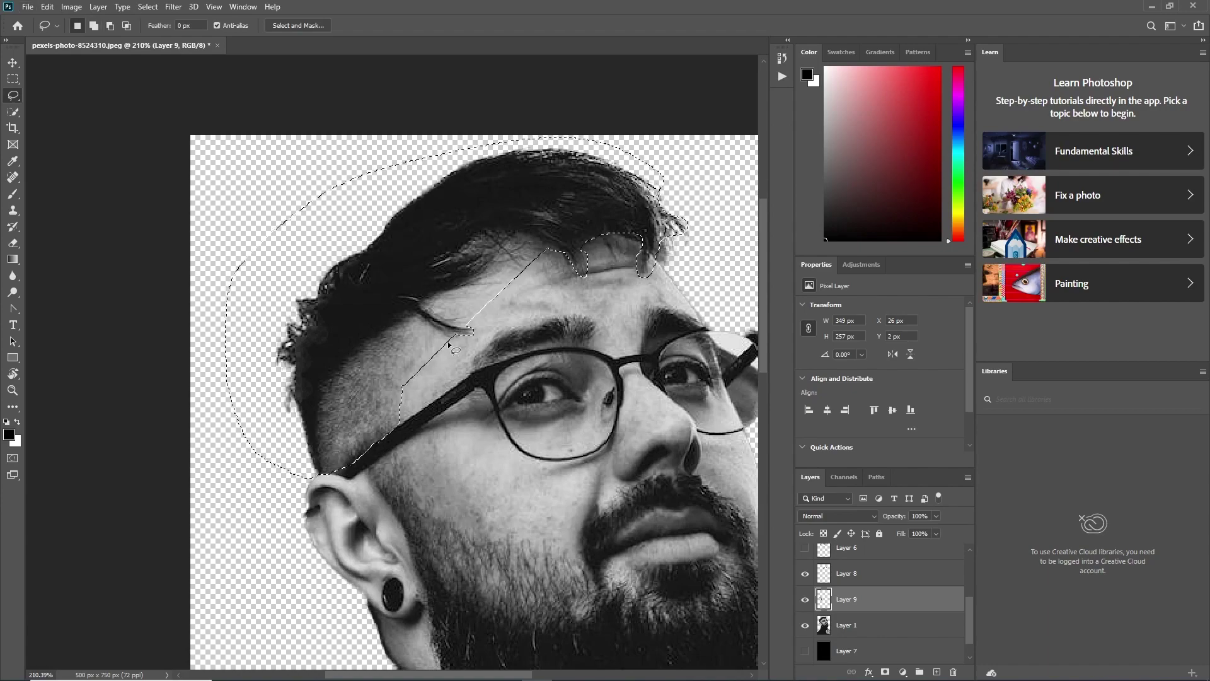
pyautogui.scroll(-5, 445, 378)
pyautogui.hotkey('alt', '[')
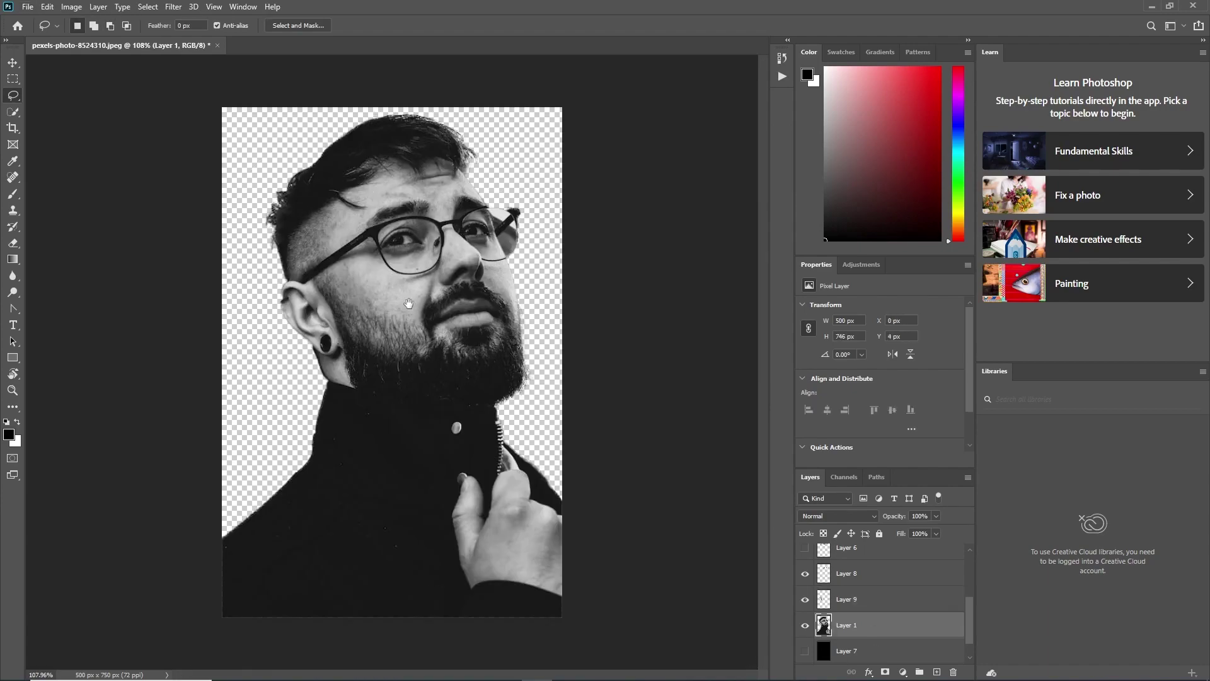
# - Quick Select the shaved side of the head, subtract the glasses arm, and copy it to Layer 10
pyautogui.scroll(4, 403, 411)
pyautogui.press('w')
pyautogui.moveTo(404, 411); pyautogui.dragTo(338, 337)
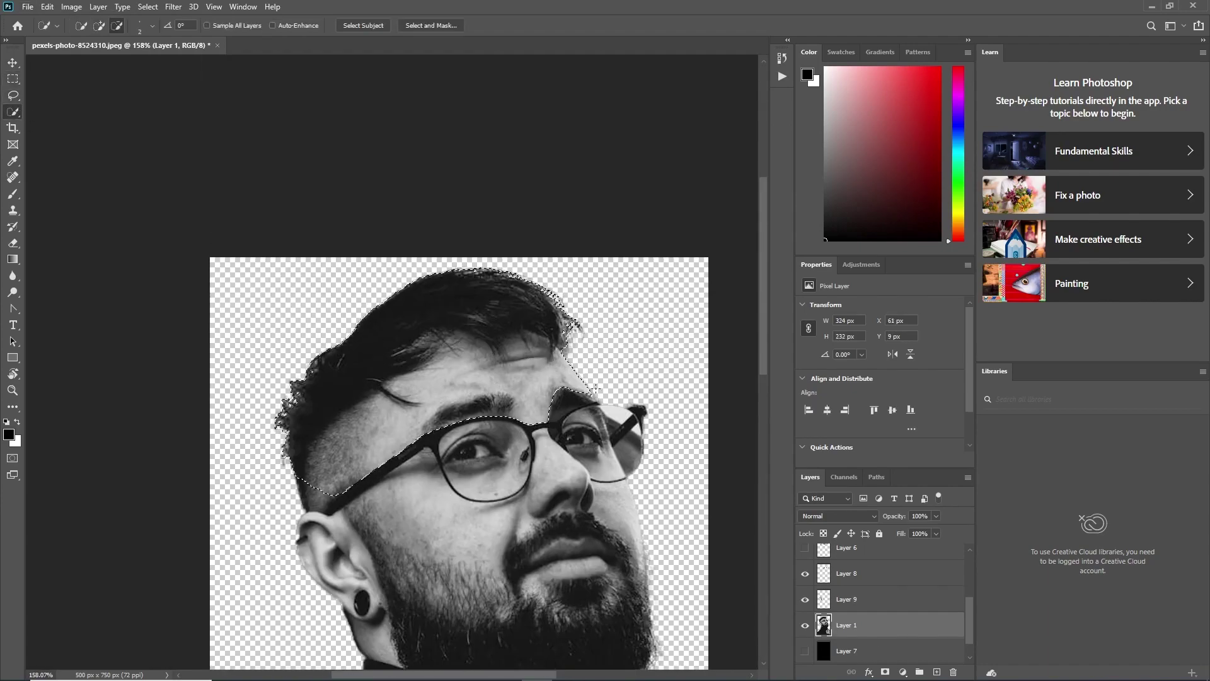
pyautogui.moveTo(459, 339); pyautogui.dragTo(578, 394)
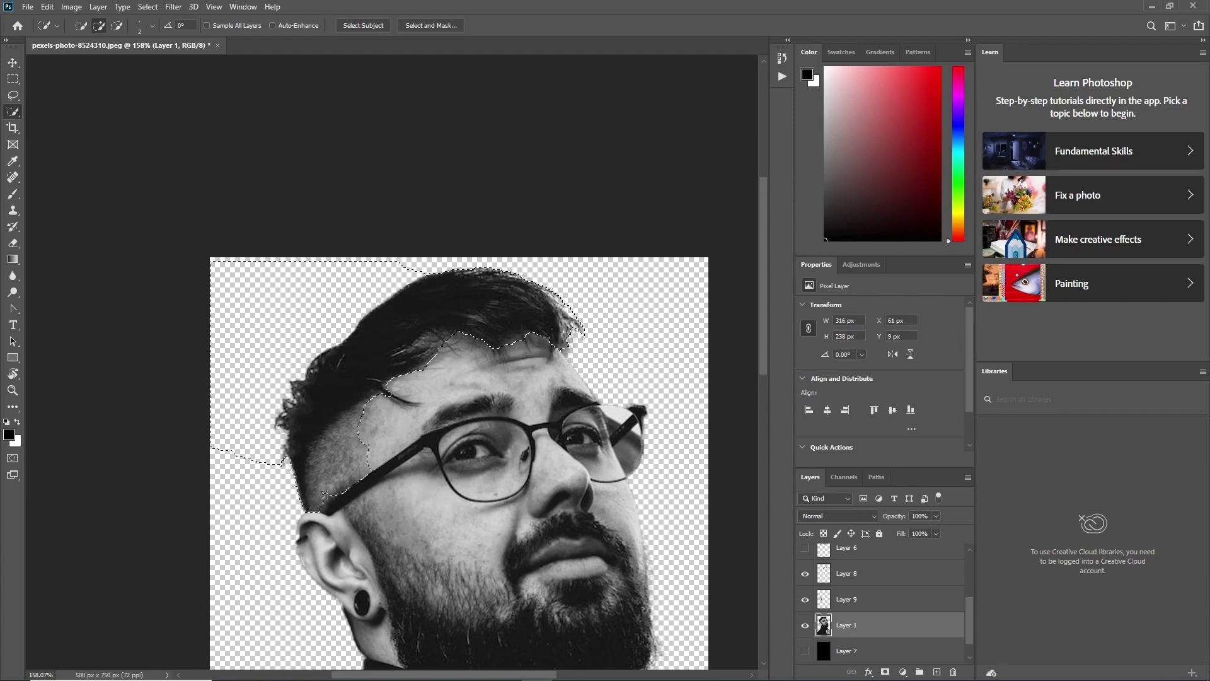
pyautogui.scroll(3, 381, 447)
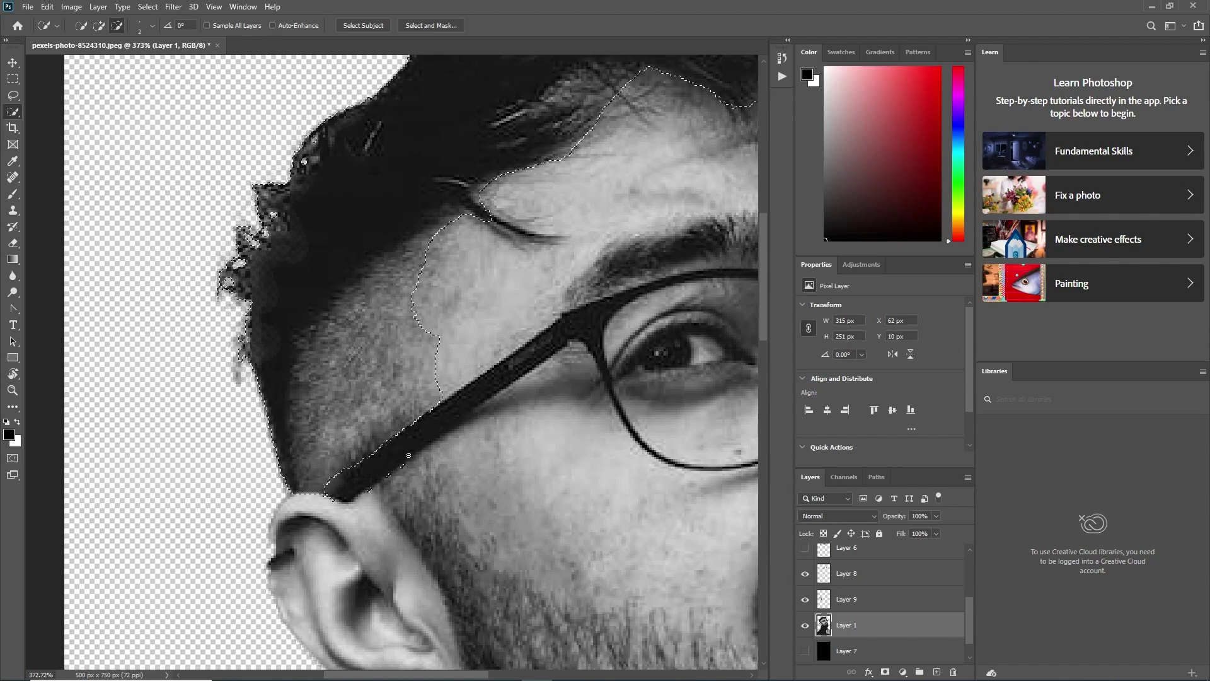
pyautogui.moveTo(377, 437); pyautogui.dragTo(486, 403)
pyautogui.scroll(-2, 486, 404)
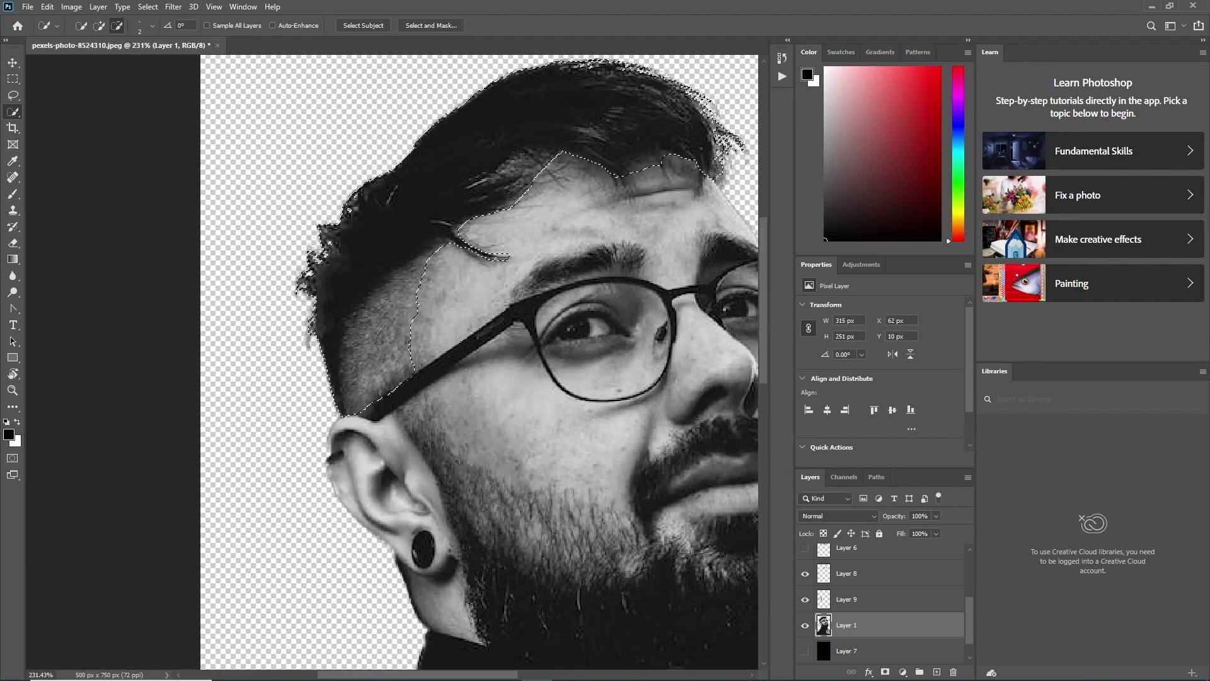
pyautogui.scroll(-1, 345, 296)
pyautogui.scroll(-1, 346, 295)
pyautogui.scroll(-1, 353, 303)
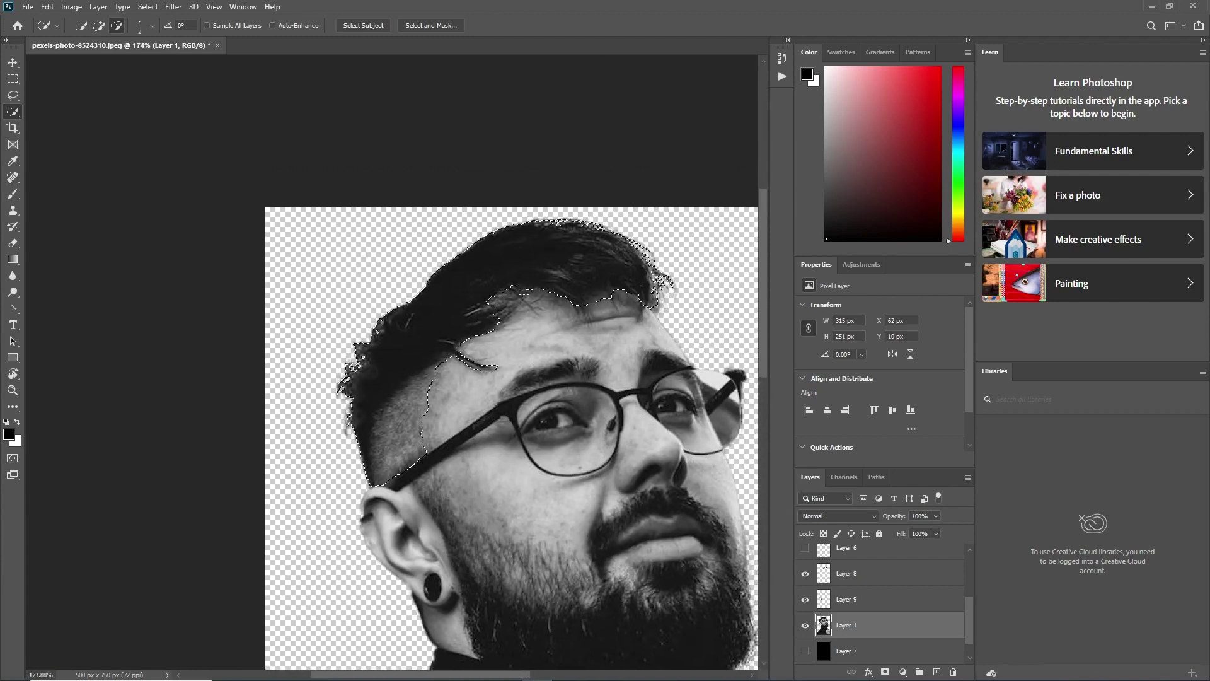
pyautogui.scroll(-1, 438, 334)
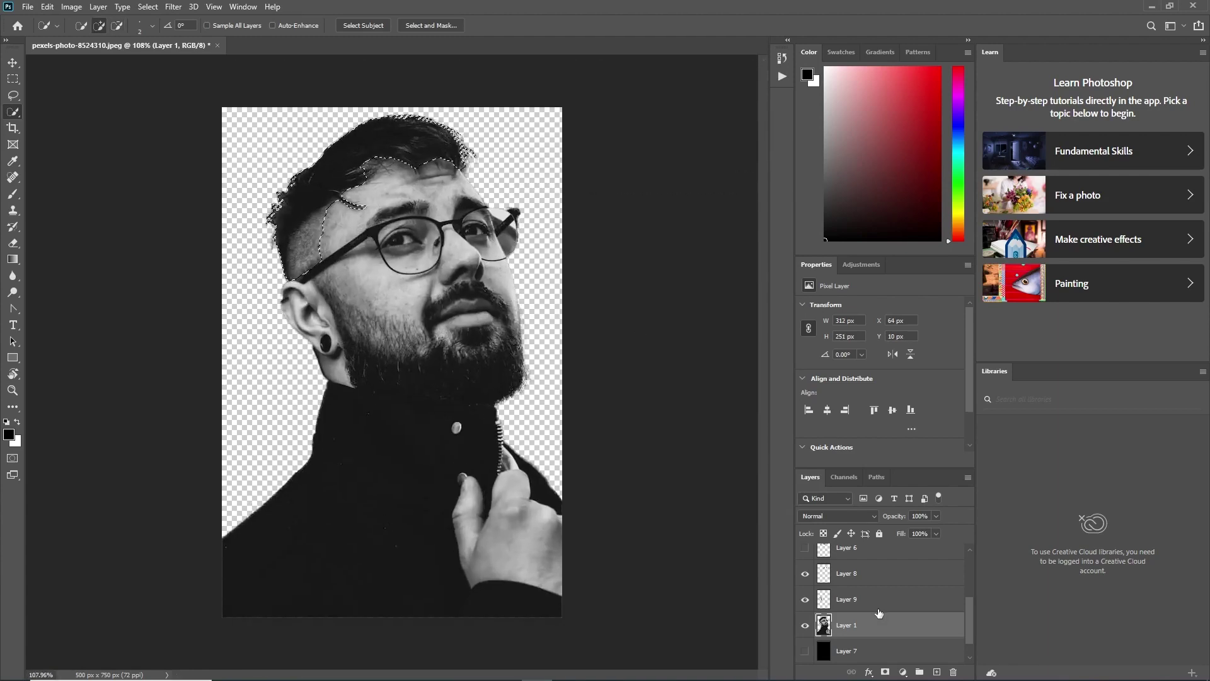
pyautogui.hotkey('ctrl', 'j')
# - Hide Layer 1 and toggle the ear and face layers to preview the cut-out pieces
pyautogui.doubleClick(806, 652)
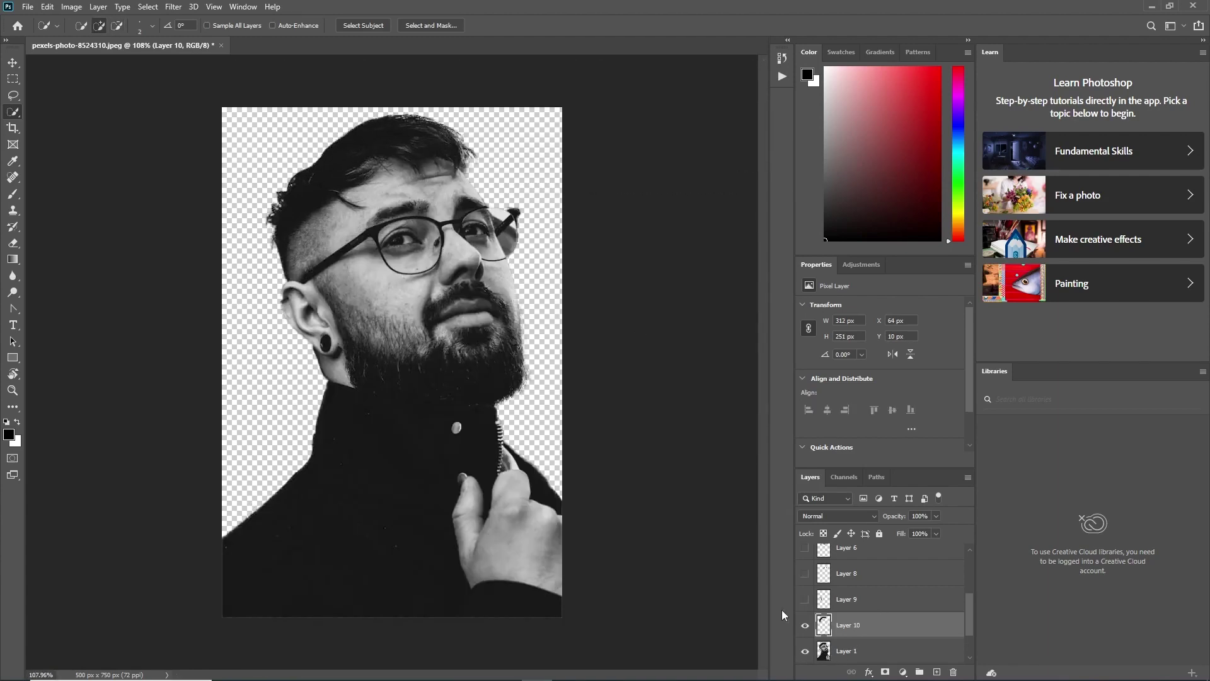
pyautogui.click(805, 650)
pyautogui.scroll(-2, 882, 599)
pyautogui.click(805, 548)
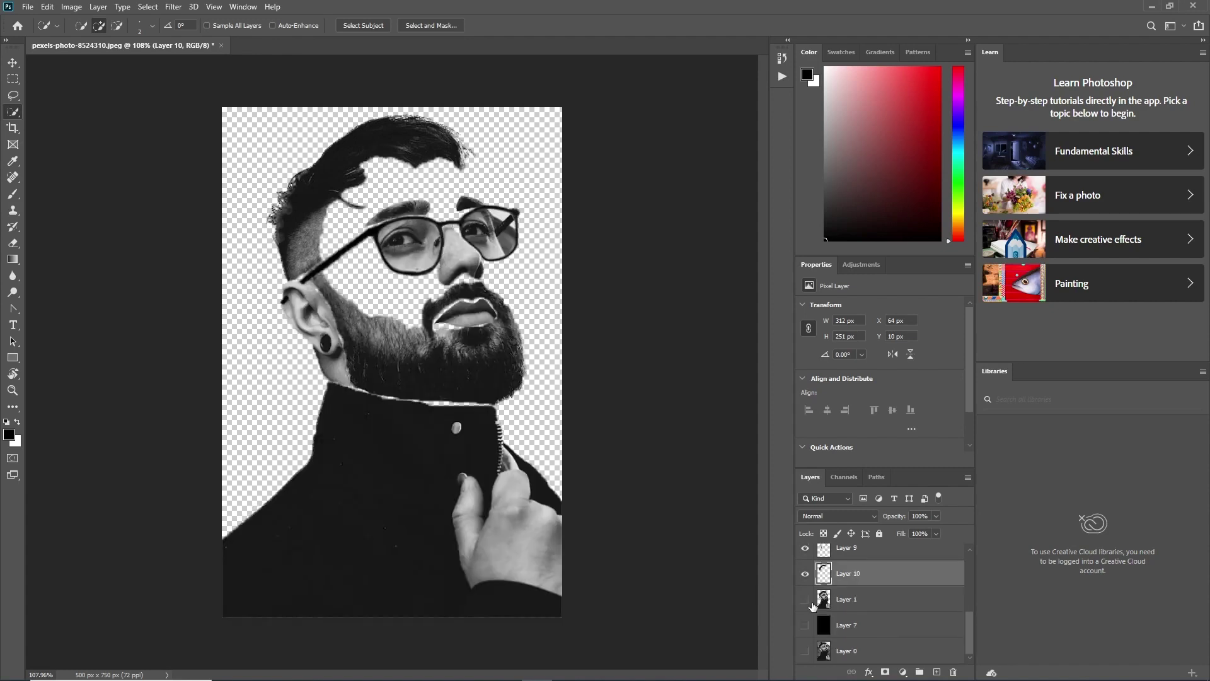
pyautogui.scroll(2, 813, 606)
pyautogui.scroll(-2, 813, 607)
pyautogui.scroll(3, 852, 605)
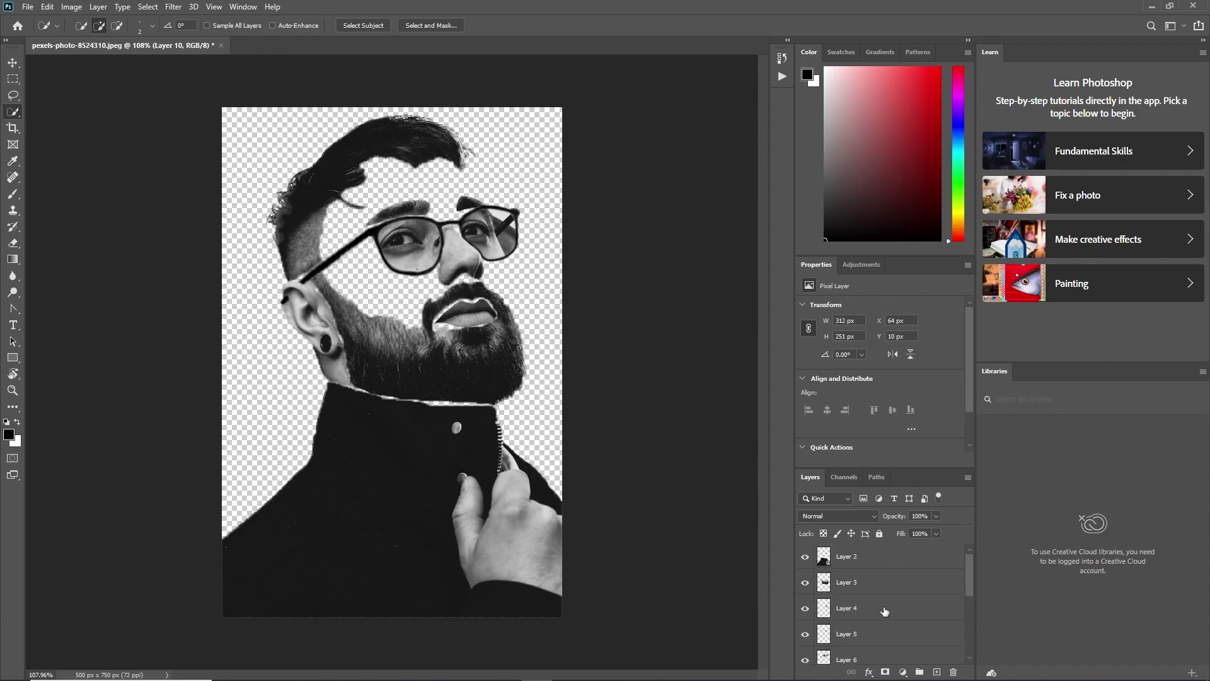
pyautogui.click(850, 555)
pyautogui.scroll(-3, 851, 586)
# - Cut the hand from jacket Layer 2 and paste it back into place as Layer 11
pyautogui.click(805, 579)
pyautogui.scroll(3, 854, 586)
pyautogui.hotkey('ctrl', ',')
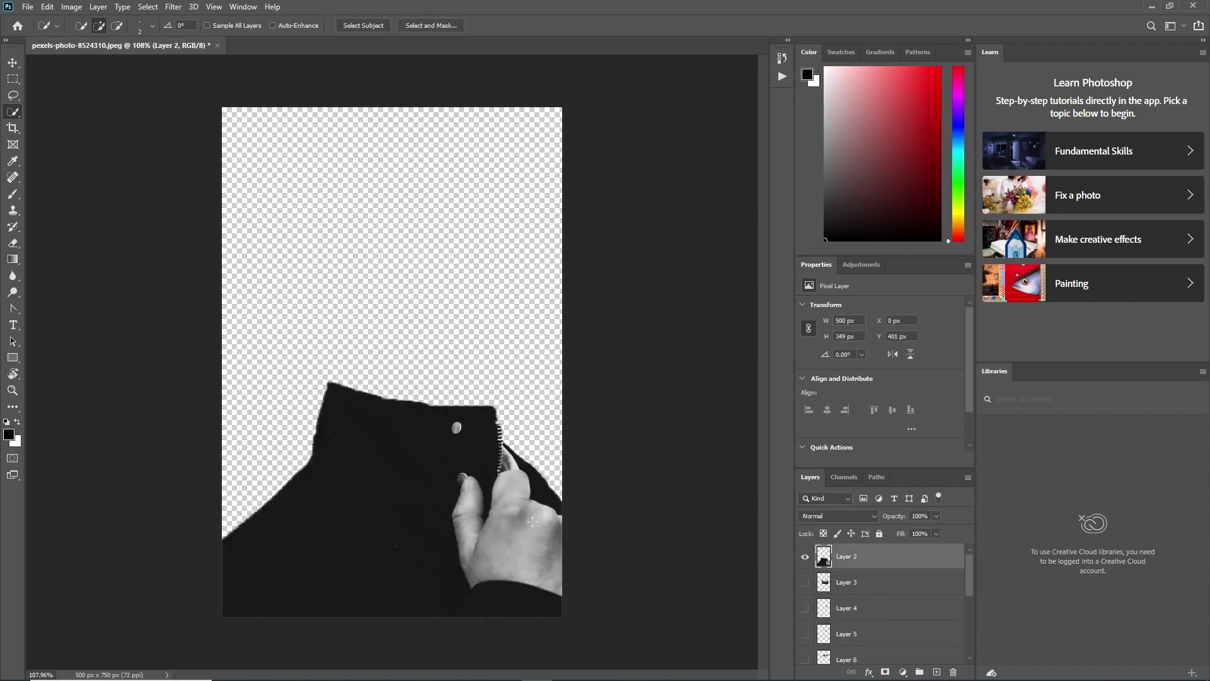
pyautogui.scroll(3, 532, 522)
pyautogui.click(511, 578)
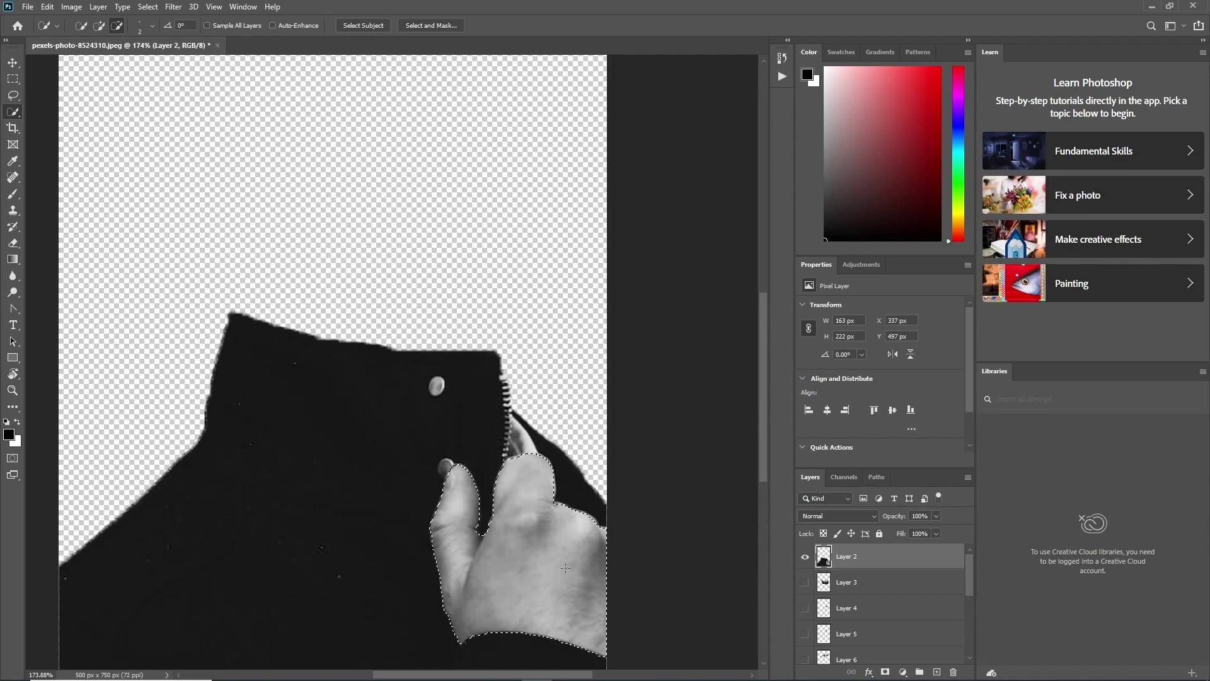
pyautogui.hotkey('ctrl', 'x')
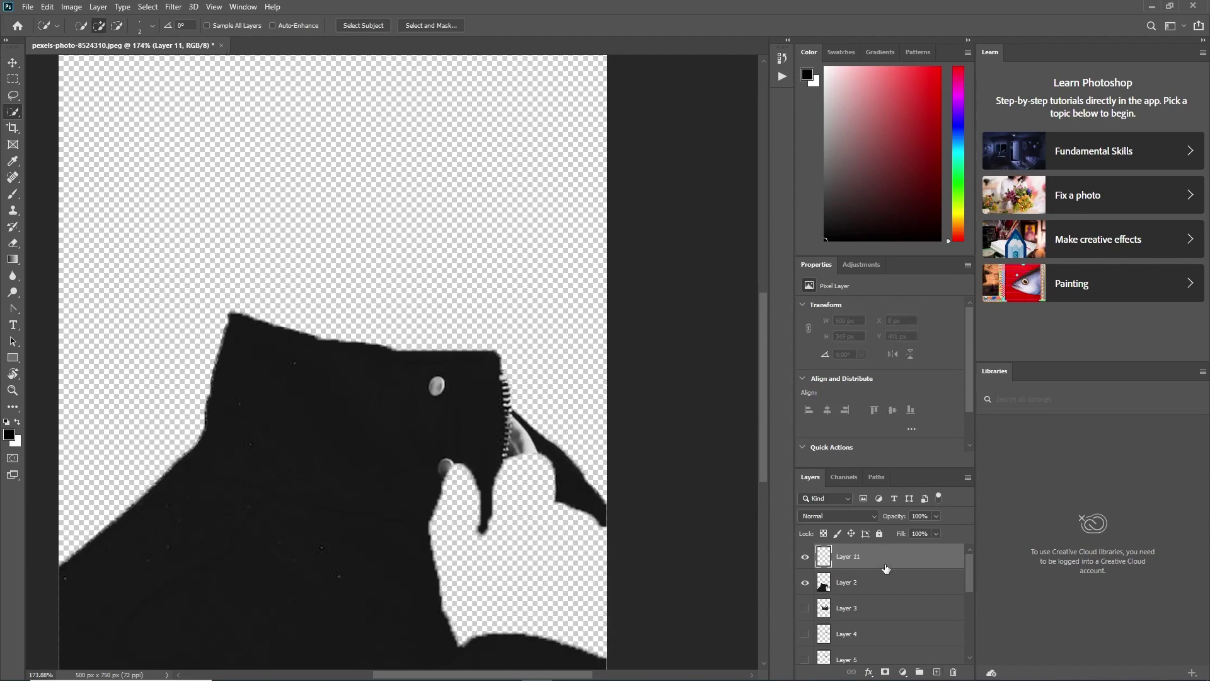
pyautogui.hotkey('ctrl', 'v')
pyautogui.press('v')
pyautogui.moveTo(362, 422); pyautogui.dragTo(542, 567)
pyautogui.scroll(-1, 543, 569)
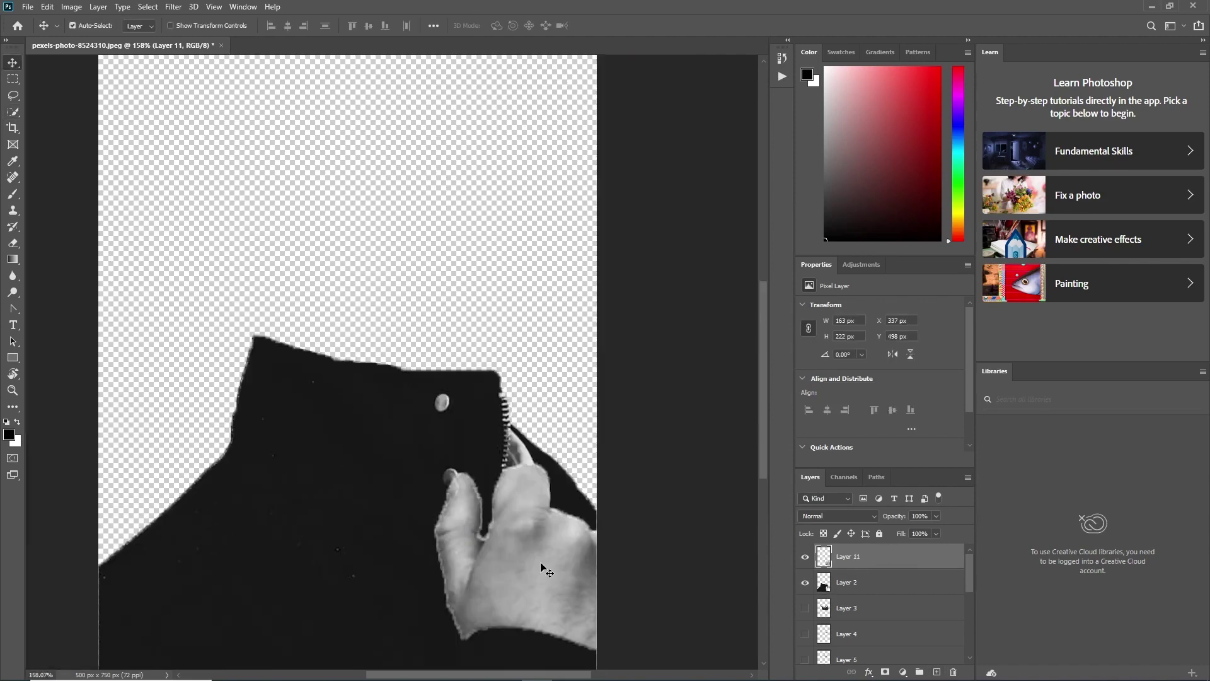
pyautogui.press('Down')
# - Hide and re-show jacket Layer 2 to check the separated hand
pyautogui.click(805, 582)
pyautogui.press('e')
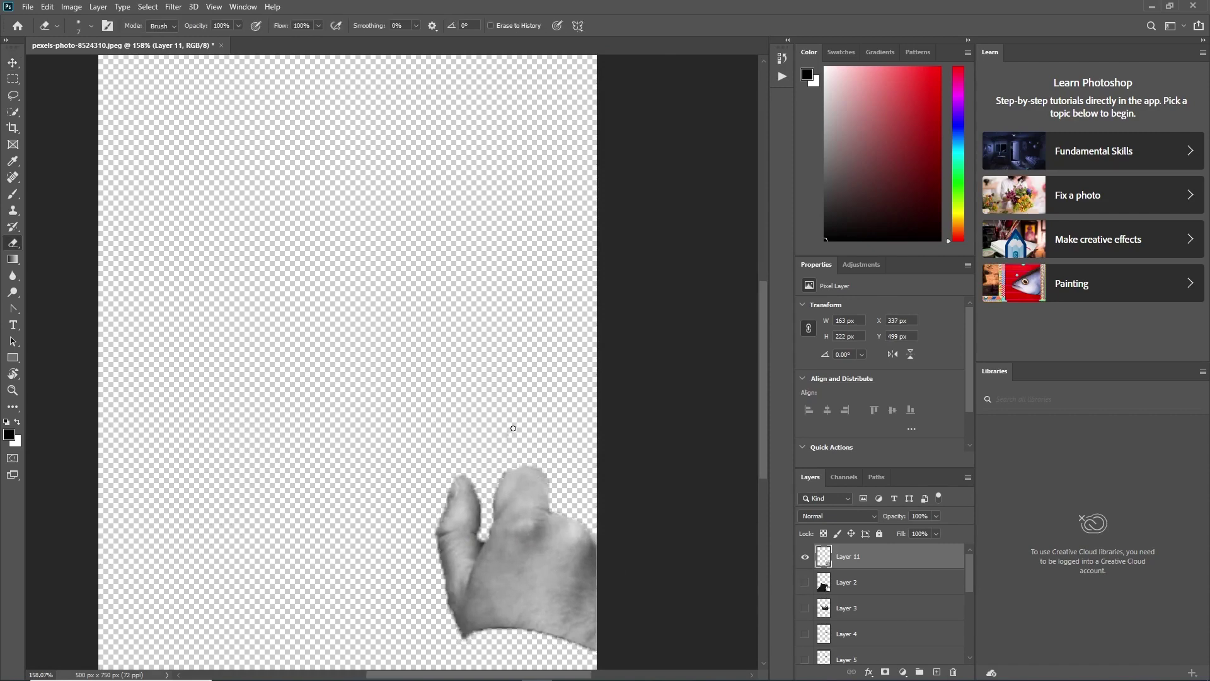
pyautogui.press('v')
pyautogui.click(805, 583)
pyautogui.scroll(-3, 392, 362)
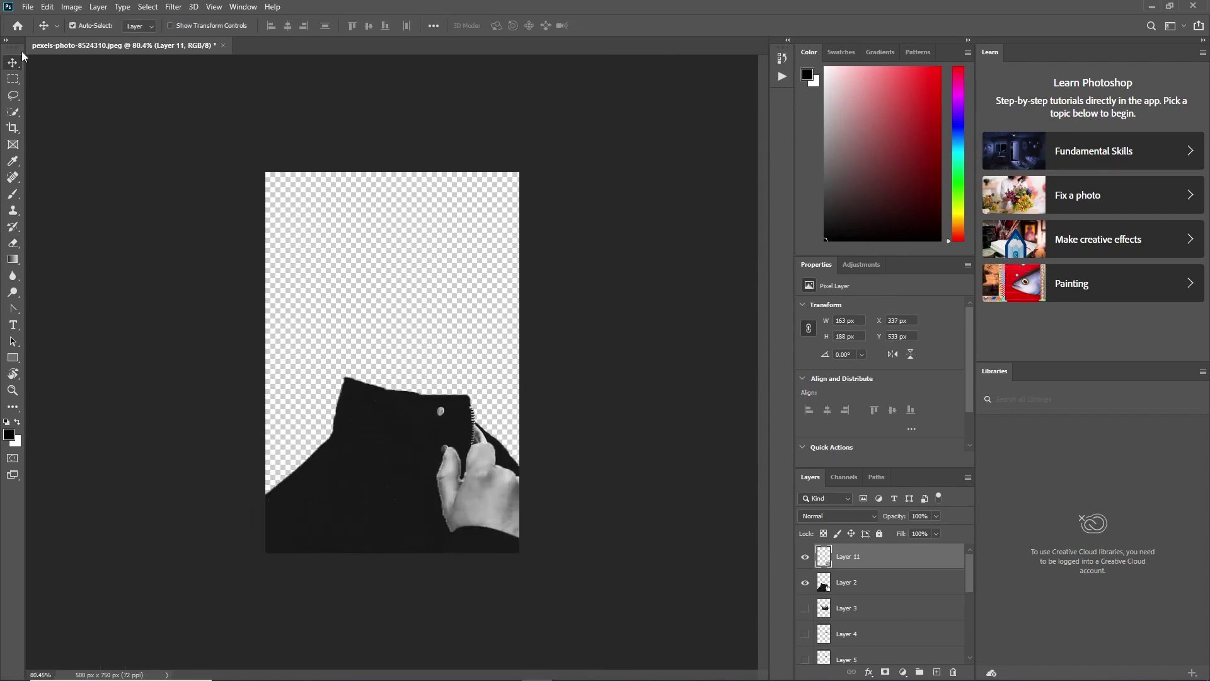
# - Move Layer 2 above hand Layer 11, hide the hand layer, and create a 'no name' export folder
pyautogui.moveTo(857, 578); pyautogui.dragTo(850, 553)
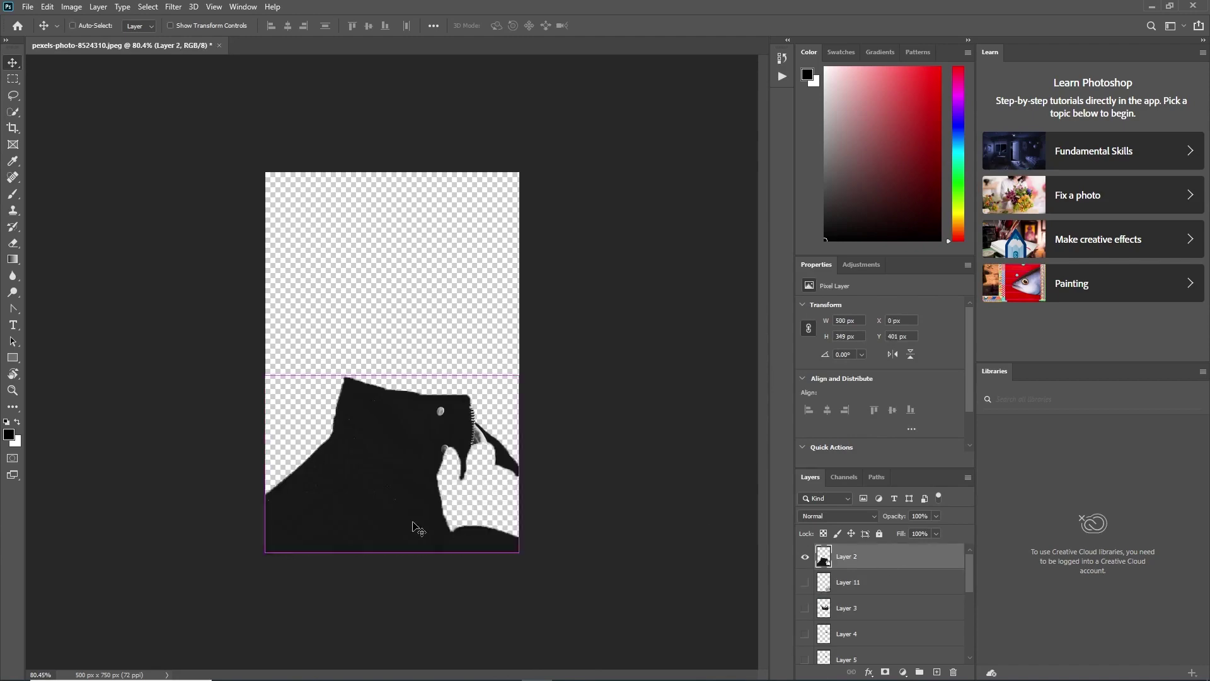
pyautogui.click(805, 583)
pyautogui.hotkey('ctrl', 'shift', 's')
pyautogui.rightClick(423, 216)
pyautogui.click(568, 339)
pyautogui.write('no name')
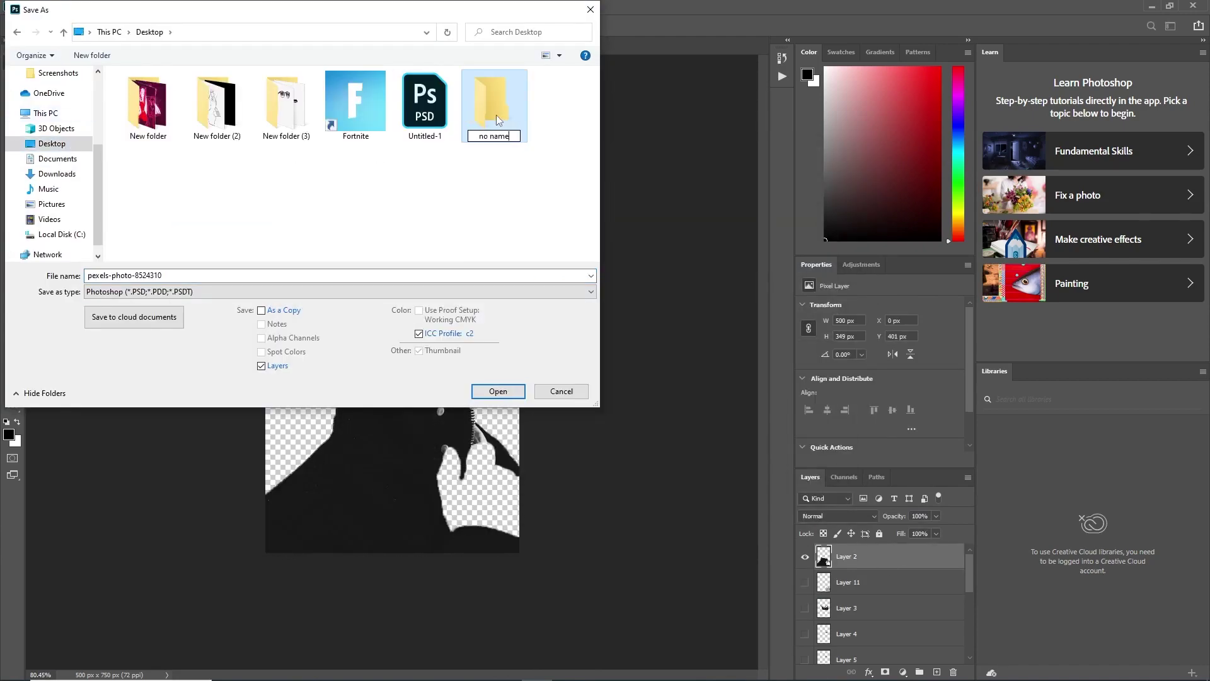
pyautogui.press('Return')
pyautogui.press('Return')
# - Save the visible layer as a numbered PNG copy
pyautogui.write('1')
pyautogui.click(189, 291)
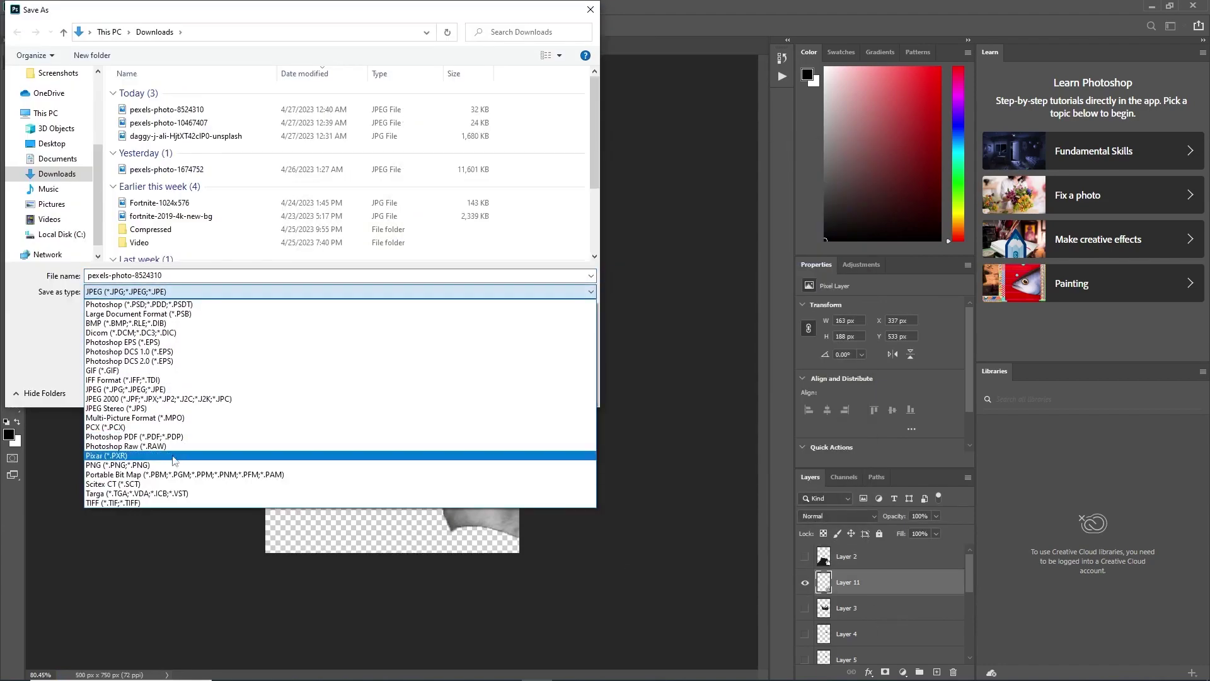
pyautogui.click(118, 464)
pyautogui.write('2')
pyautogui.click(52, 143)
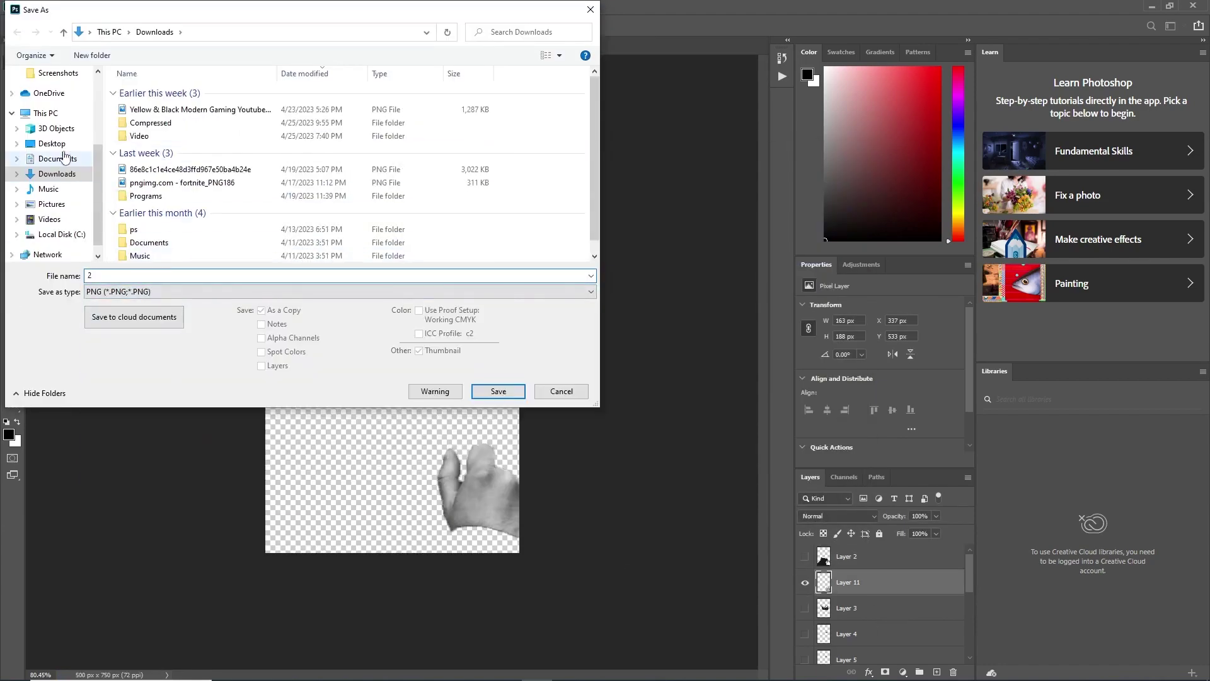
pyautogui.press('Return')
pyautogui.press('Return')
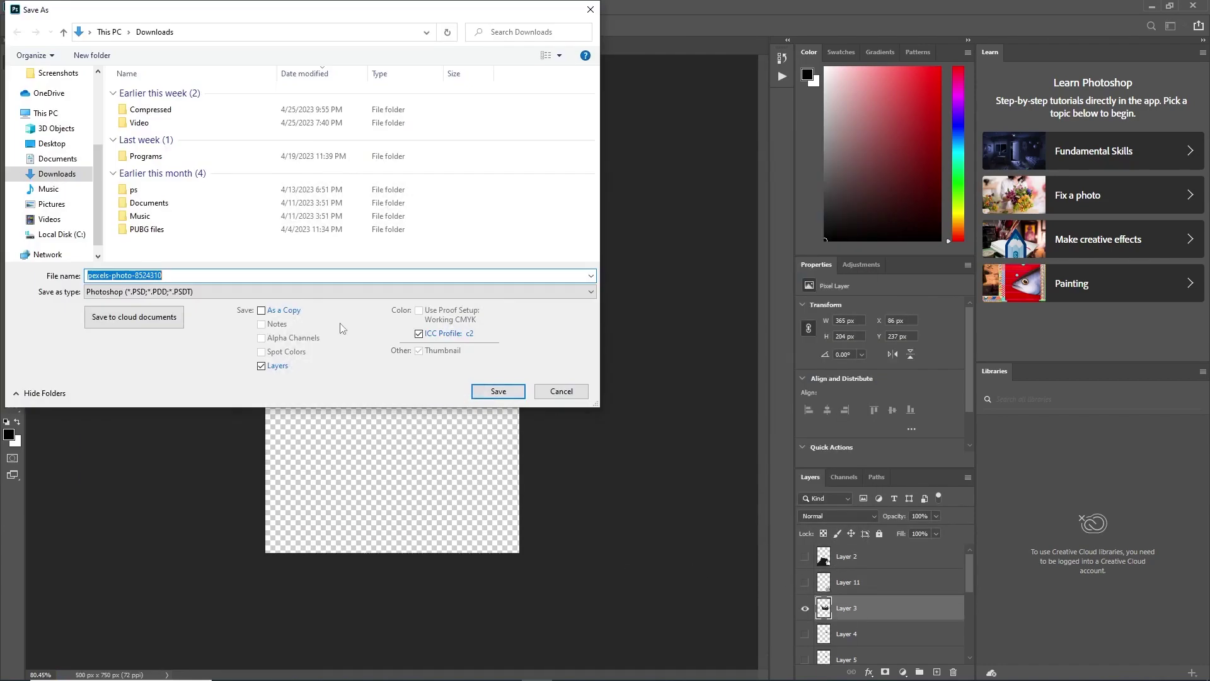
# - Save the visible layer as PNG file 3 in the no name folder
pyautogui.doubleClick(355, 104)
pyautogui.write('3')
pyautogui.click(338, 291)
pyautogui.click(118, 451)
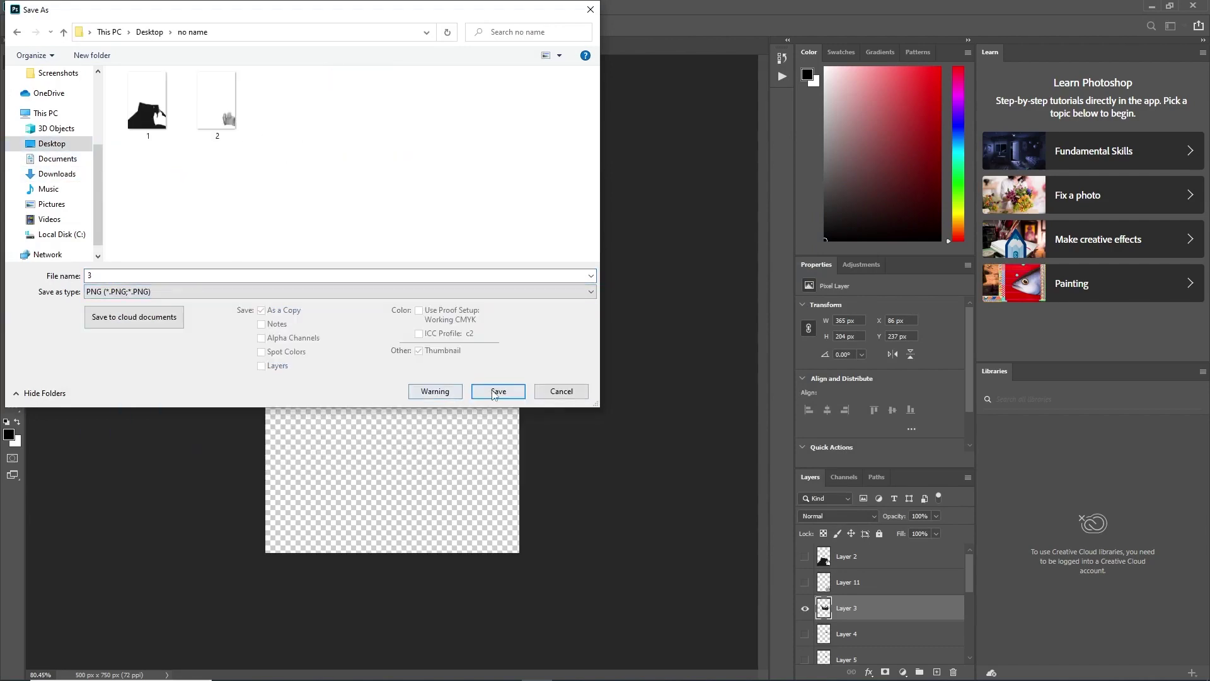
pyautogui.press('Return')
# - Show only Layer 4 and save it as a PNG copy in Desktop\no name
pyautogui.click(805, 608)
pyautogui.click(805, 634)
pyautogui.hotkey('ctrl', 'shift', 's')
pyautogui.click(52, 143)
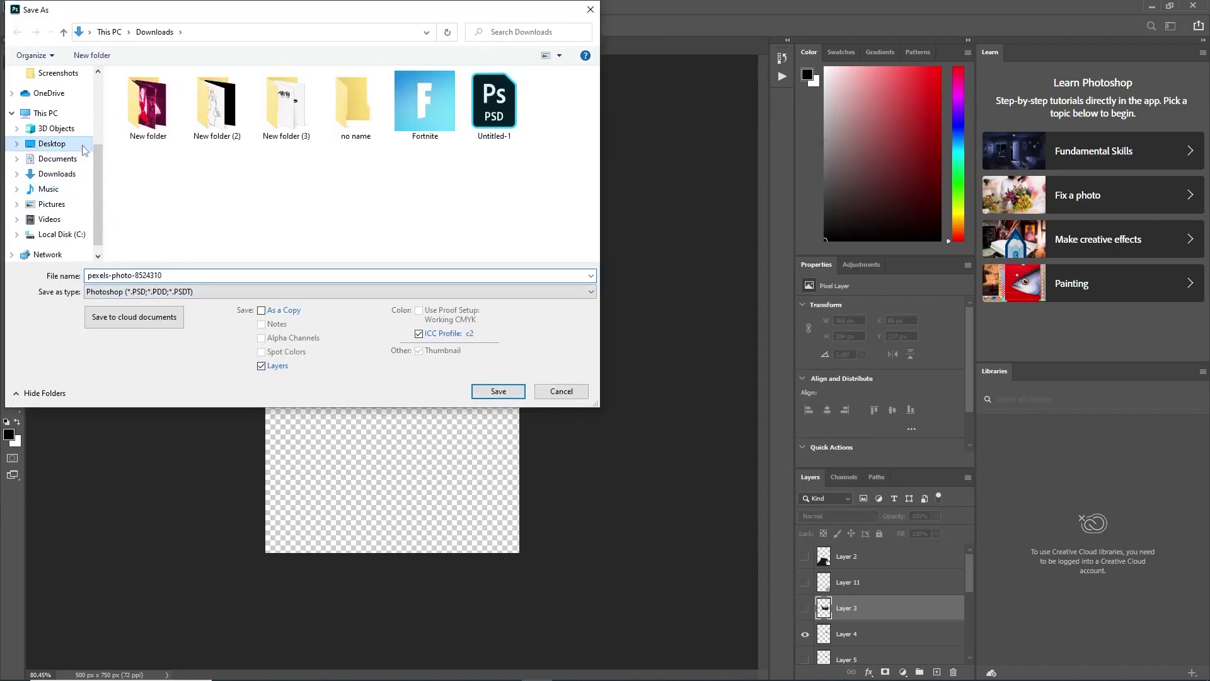
pyautogui.doubleClick(354, 104)
pyautogui.click(230, 292)
pyautogui.click(118, 451)
pyautogui.press('Return')
pyautogui.press('Return')
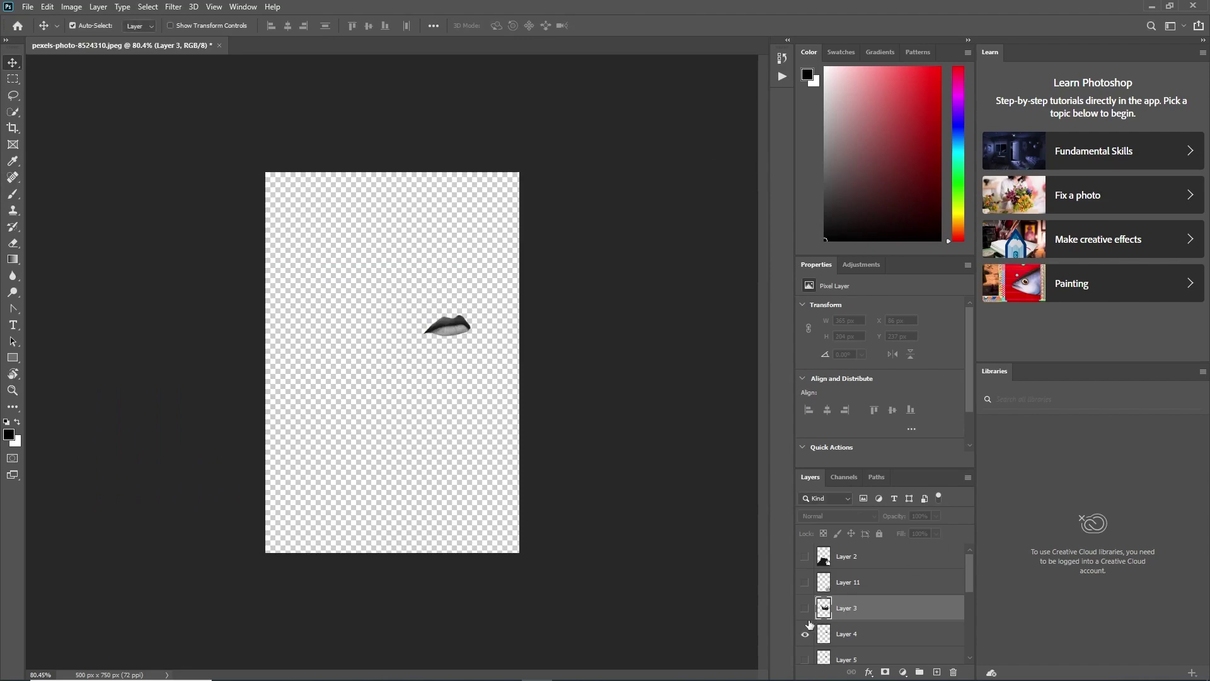
# - Show only the nose layer, Layer 5, and save it locally as a numbered PNG in no name
pyautogui.click(804, 634)
pyautogui.scroll(-1, 875, 609)
pyautogui.scroll(-1, 874, 610)
pyautogui.click(875, 608)
pyautogui.click(805, 608)
pyautogui.hotkey('ctrl', 'shift', 's')
pyautogui.click(682, 455)
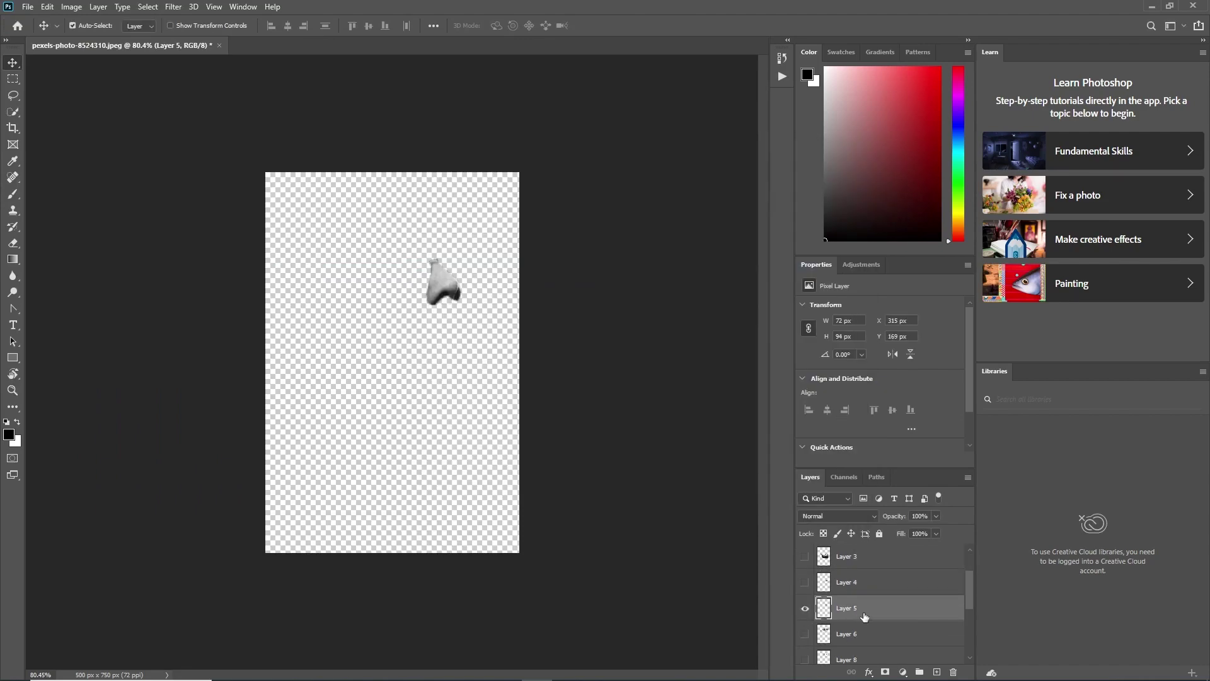
pyautogui.click(349, 291)
pyautogui.click(118, 451)
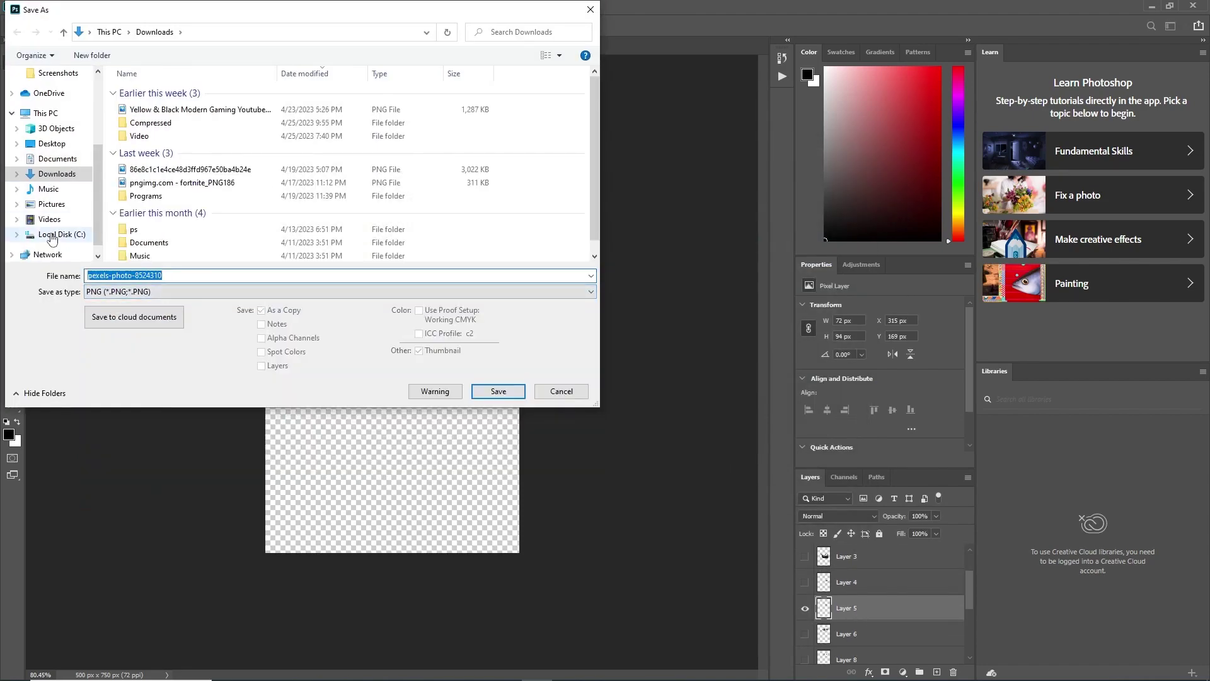
pyautogui.click(58, 158)
pyautogui.click(51, 143)
pyautogui.write('1')
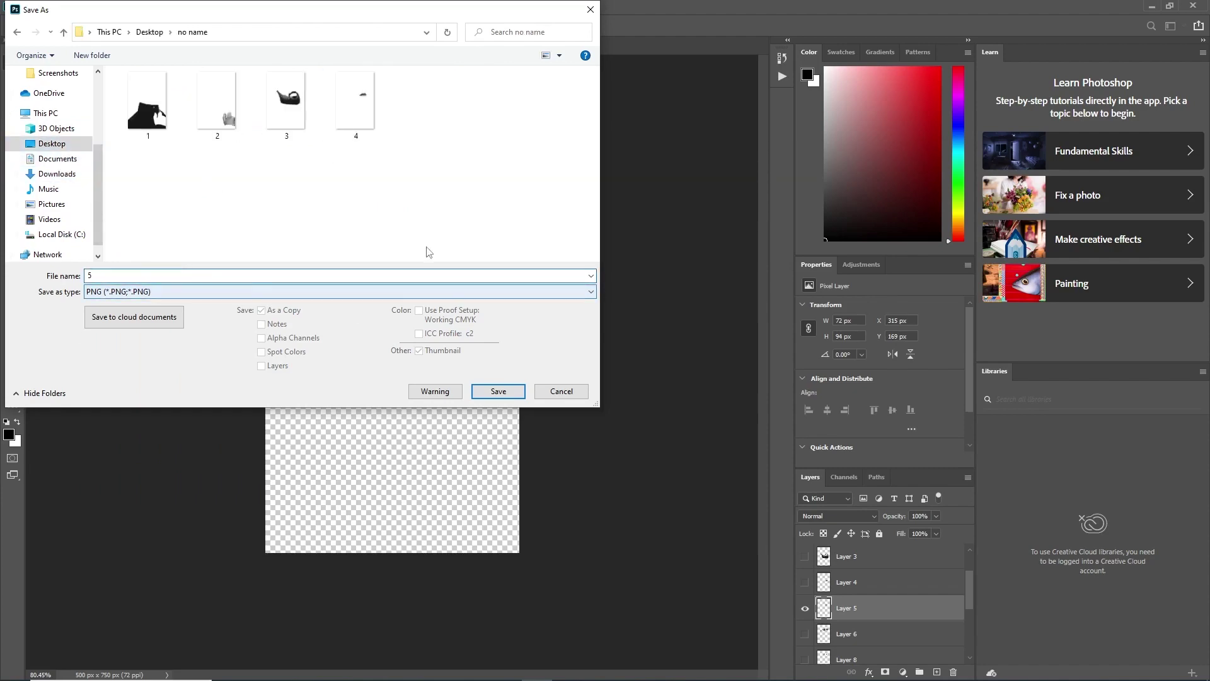
pyautogui.press('Return')
# - Show only the glasses layer, Layer 6, and save it as a PNG in no name
pyautogui.keyDown('alt'); pyautogui.click(805, 634); pyautogui.keyUp('alt')
pyautogui.click(874, 634)
pyautogui.hotkey('ctrl', 'shift', 's')
pyautogui.click(682, 455)
pyautogui.click(348, 291)
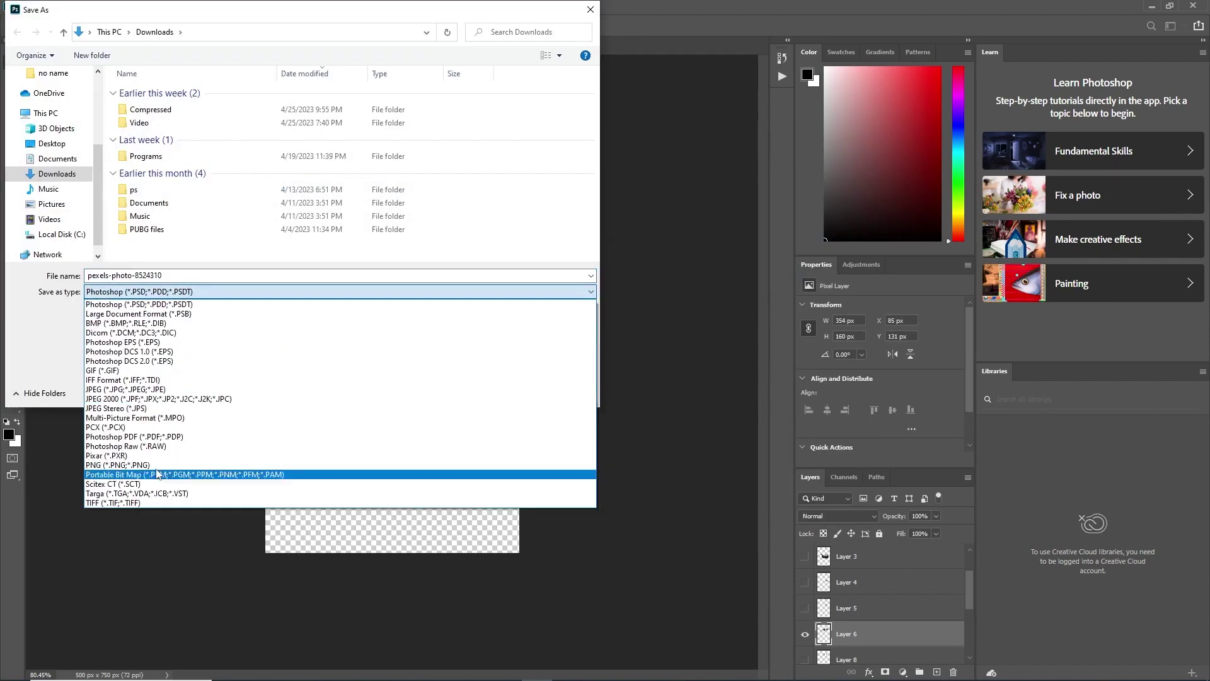
pyautogui.click(118, 451)
pyautogui.click(52, 143)
pyautogui.doubleClick(362, 103)
pyautogui.press('Return')
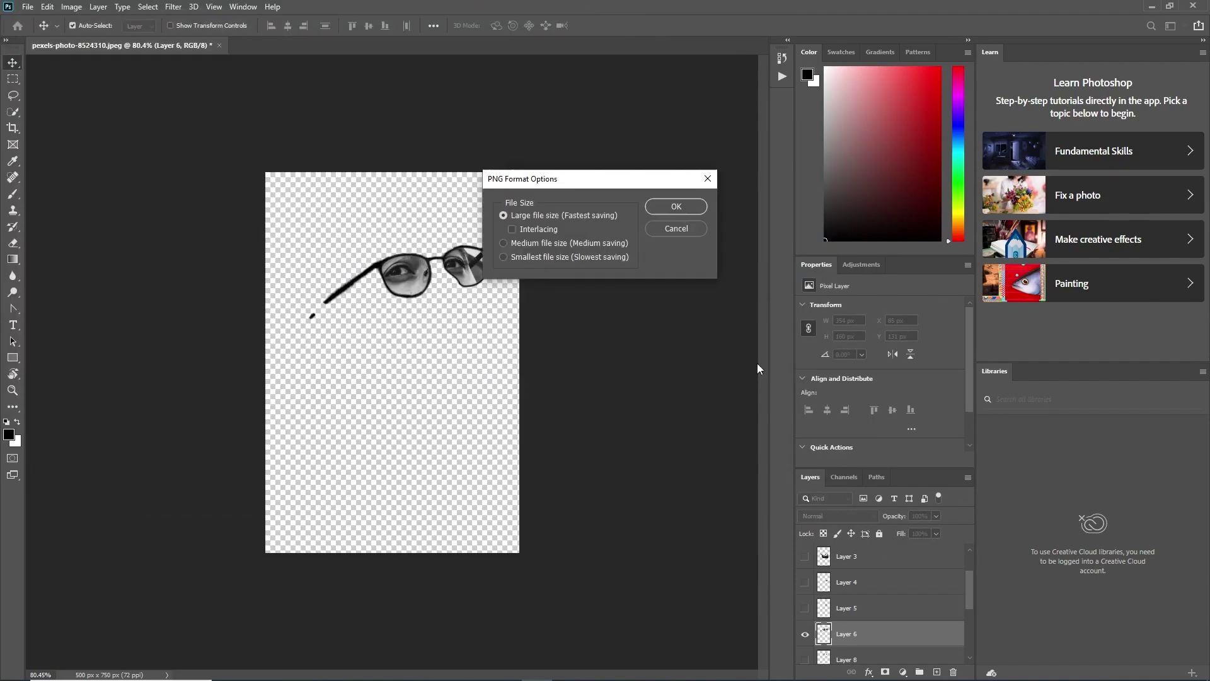
pyautogui.press('Return')
# - Show only the eyebrows layer, Layer 8, and save it as a PNG in no name
pyautogui.scroll(-1, 975, 604)
pyautogui.scroll(-1, 975, 604)
pyautogui.keyDown('alt'); pyautogui.click(805, 568); pyautogui.keyUp('alt')
pyautogui.click(875, 568)
pyautogui.hotkey('ctrl', 'shift', 's')
pyautogui.click(682, 455)
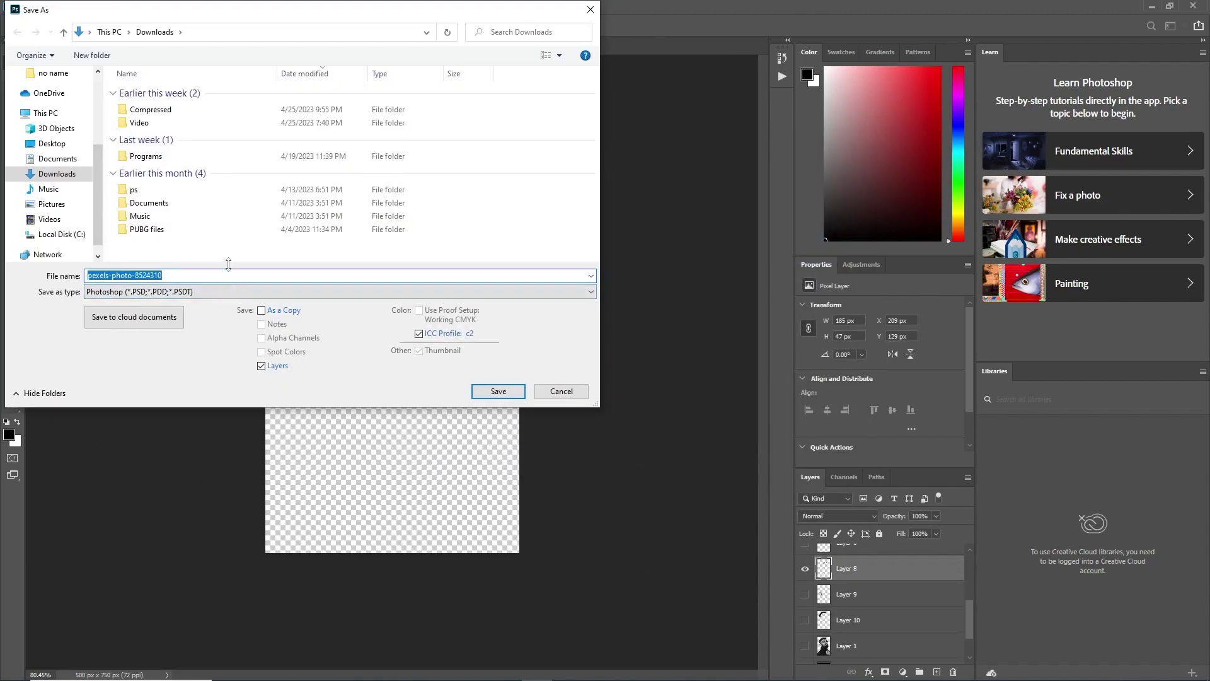
pyautogui.click(349, 292)
pyautogui.click(118, 465)
pyautogui.click(51, 143)
pyautogui.doubleClick(362, 103)
pyautogui.press('Return')
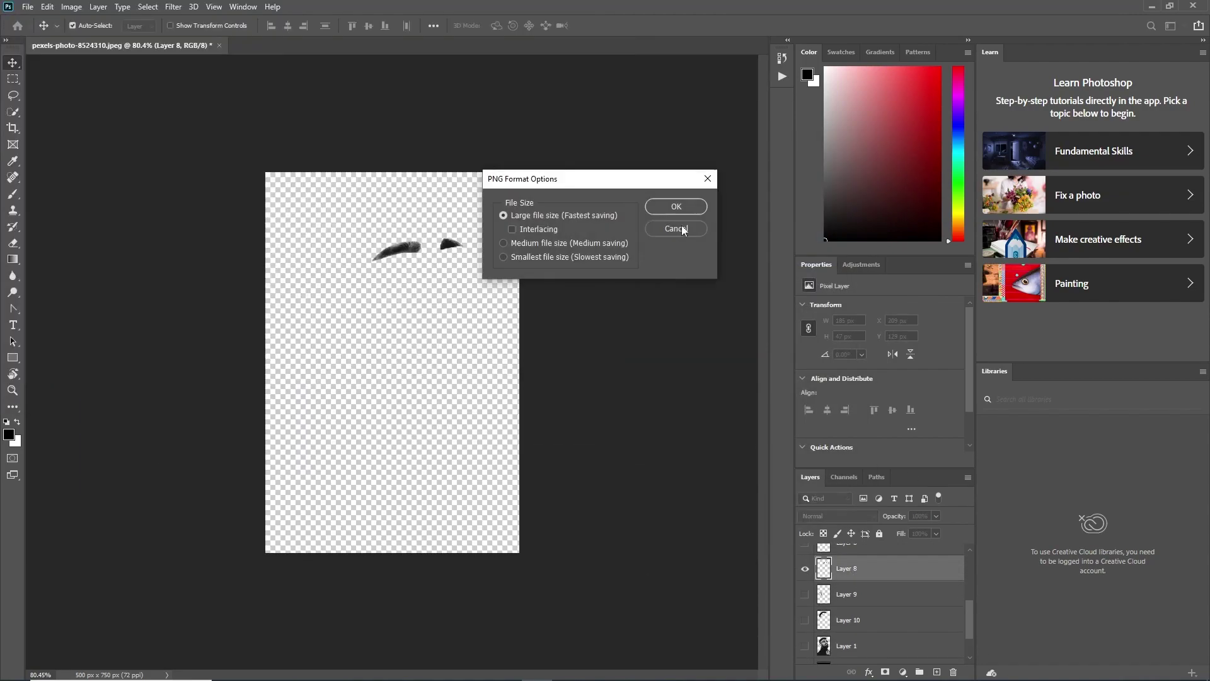
# - Save the next isolated layer as PNG file 8 in the no name folder
pyautogui.press('Return')
pyautogui.keyDown('alt'); pyautogui.click(805, 594); pyautogui.keyUp('alt')
pyautogui.hotkey('ctrl', 'shift', 's')
pyautogui.click(348, 292)
pyautogui.click(118, 464)
pyautogui.click(52, 144)
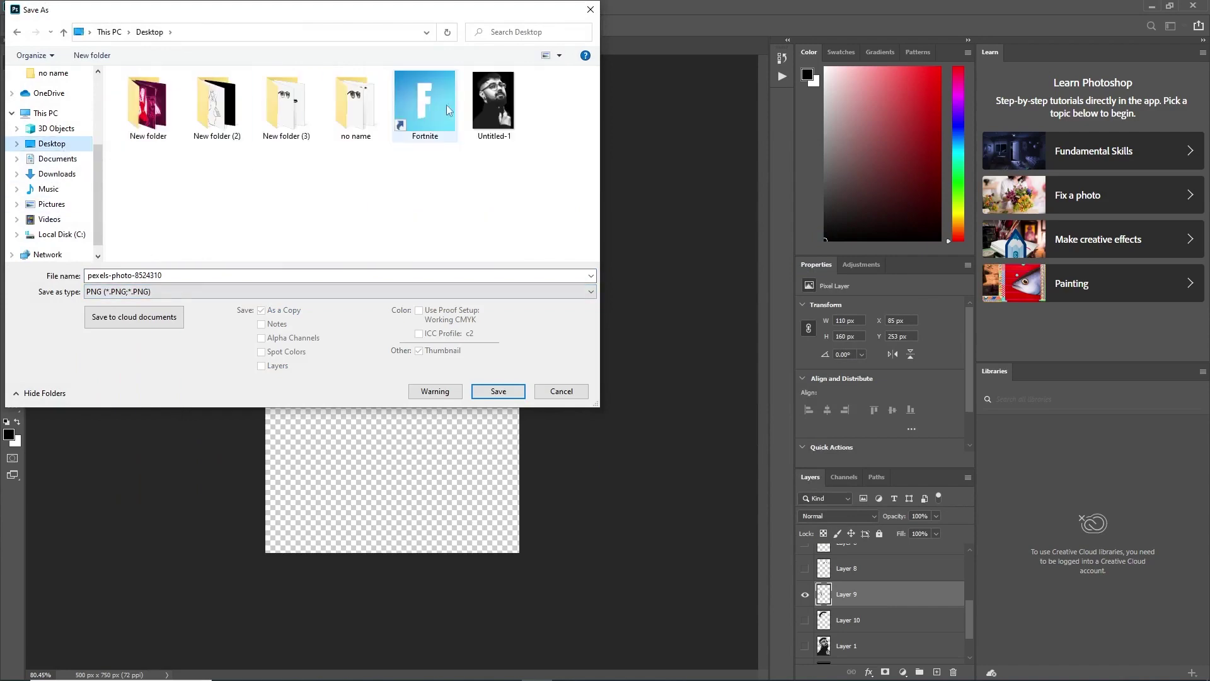
pyautogui.doubleClick(362, 103)
pyautogui.click(498, 391)
# - Show only Layer 10 and save it as PNG file 9 in no name
pyautogui.scroll(-1, 882, 598)
pyautogui.keyDown('alt'); pyautogui.click(805, 573); pyautogui.keyUp('alt')
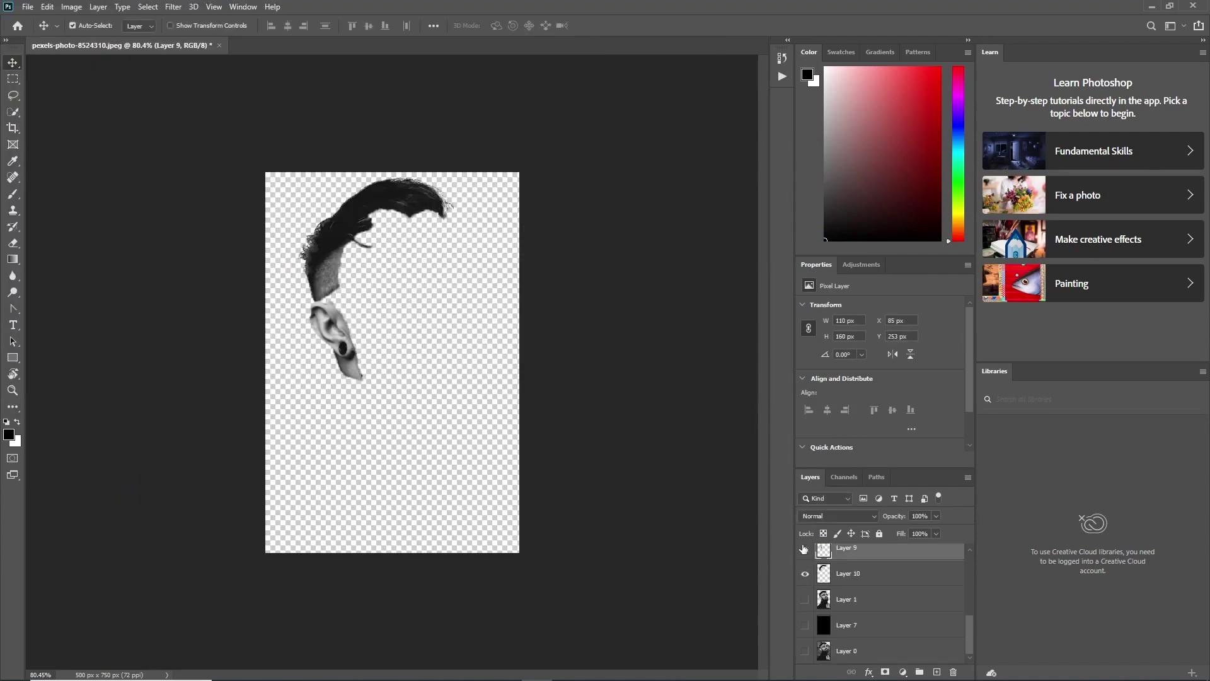
pyautogui.click(875, 573)
pyautogui.hotkey('ctrl', 'shift', 's')
pyautogui.click(349, 291)
pyautogui.click(118, 464)
pyautogui.click(51, 143)
pyautogui.doubleClick(361, 103)
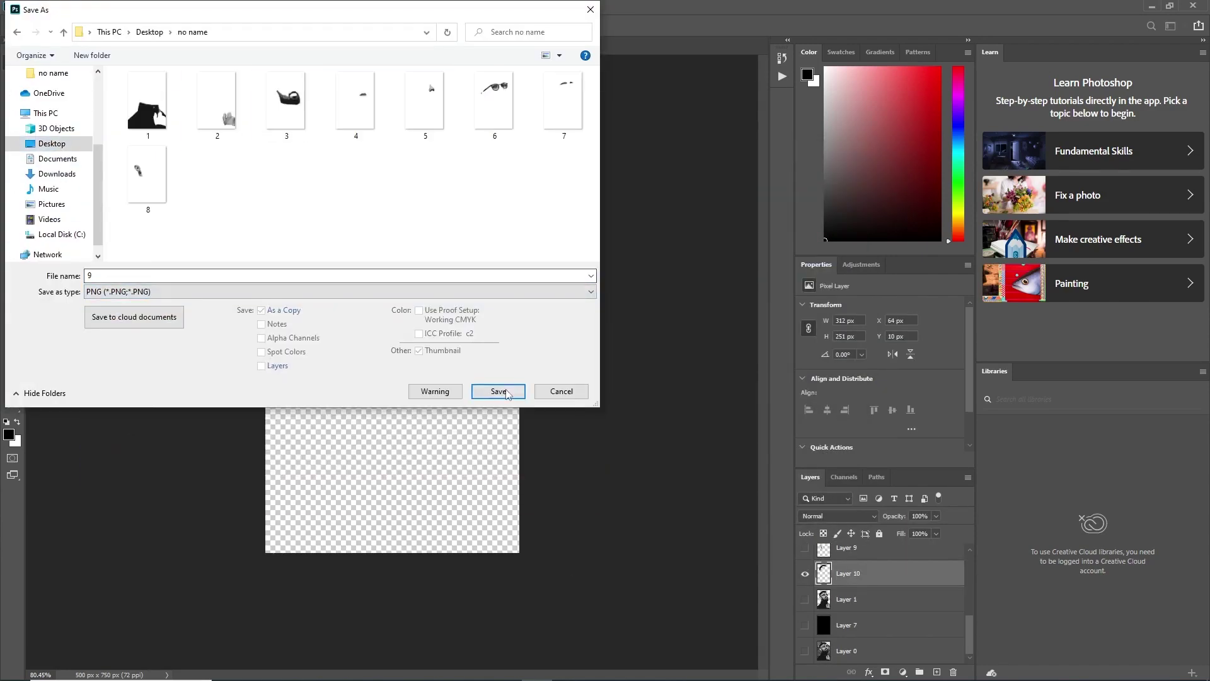
pyautogui.press('Return')
pyautogui.press('Return')
# - Show only the full portrait Layer 1 and save it as PNG file 10 in no name
pyautogui.keyDown('alt'); pyautogui.click(805, 598); pyautogui.keyUp('alt')
pyautogui.click(870, 599)
pyautogui.hotkey('ctrl', 'shift', 's')
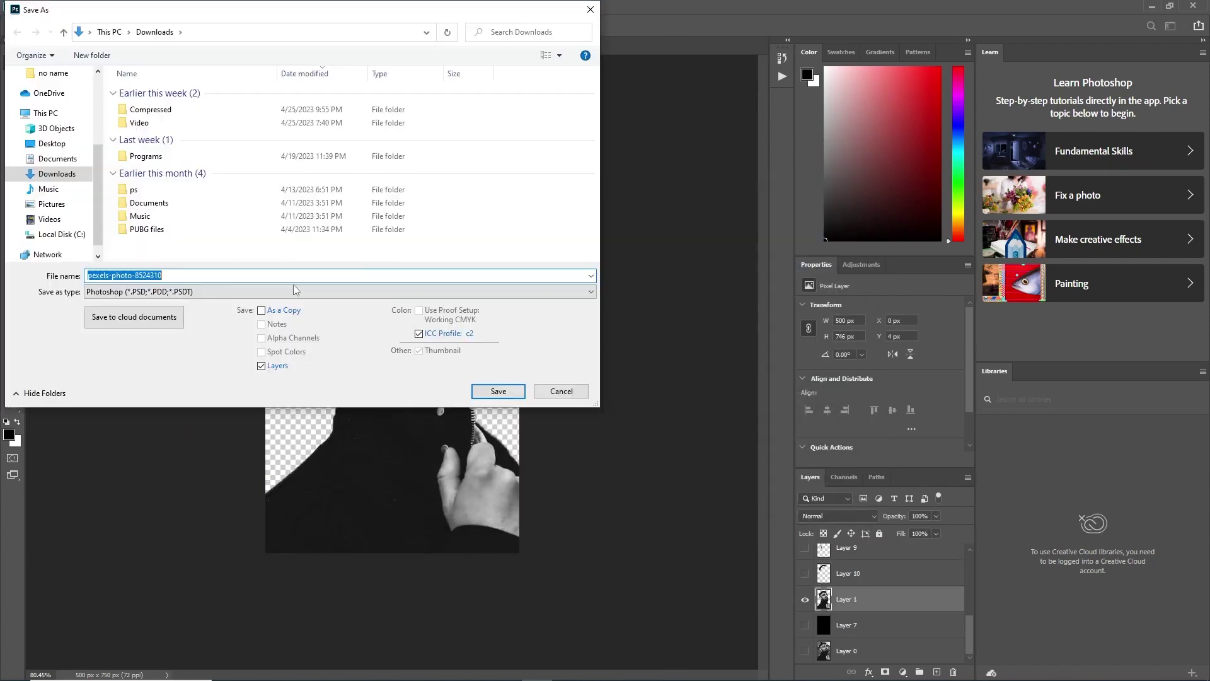
pyautogui.click(349, 291)
pyautogui.click(118, 465)
pyautogui.click(59, 234)
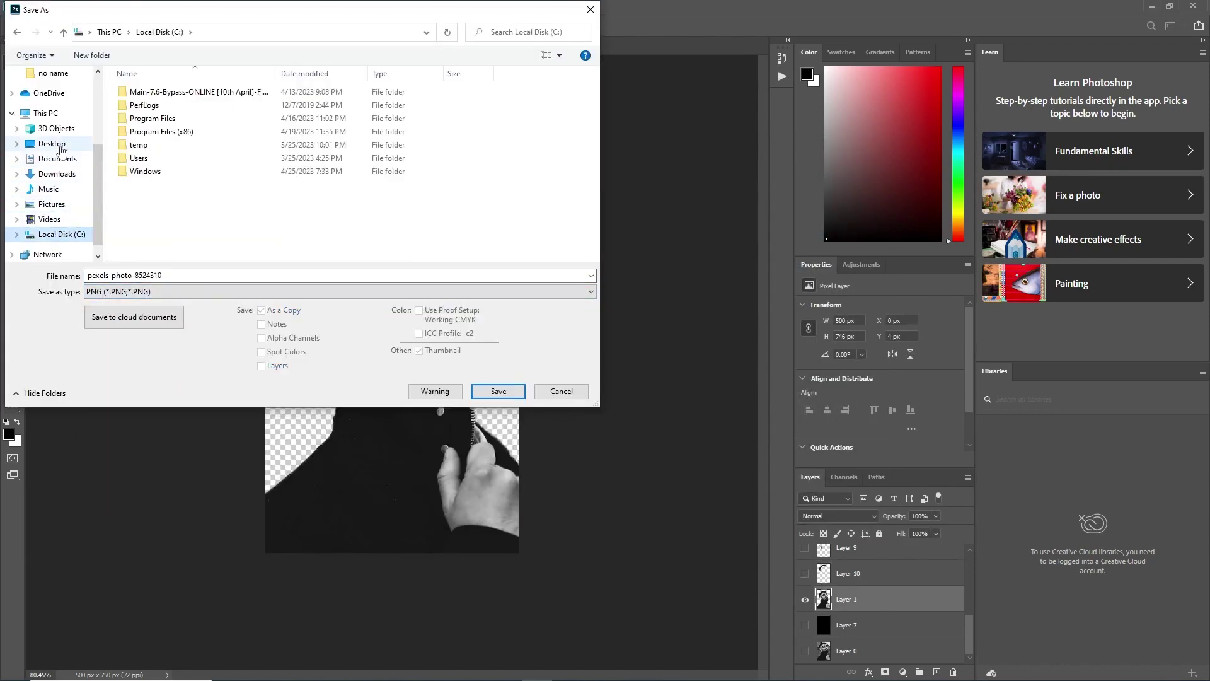
pyautogui.click(51, 143)
pyautogui.doubleClick(362, 103)
pyautogui.doubleClick(126, 275)
pyautogui.write('10')
pyautogui.click(498, 391)
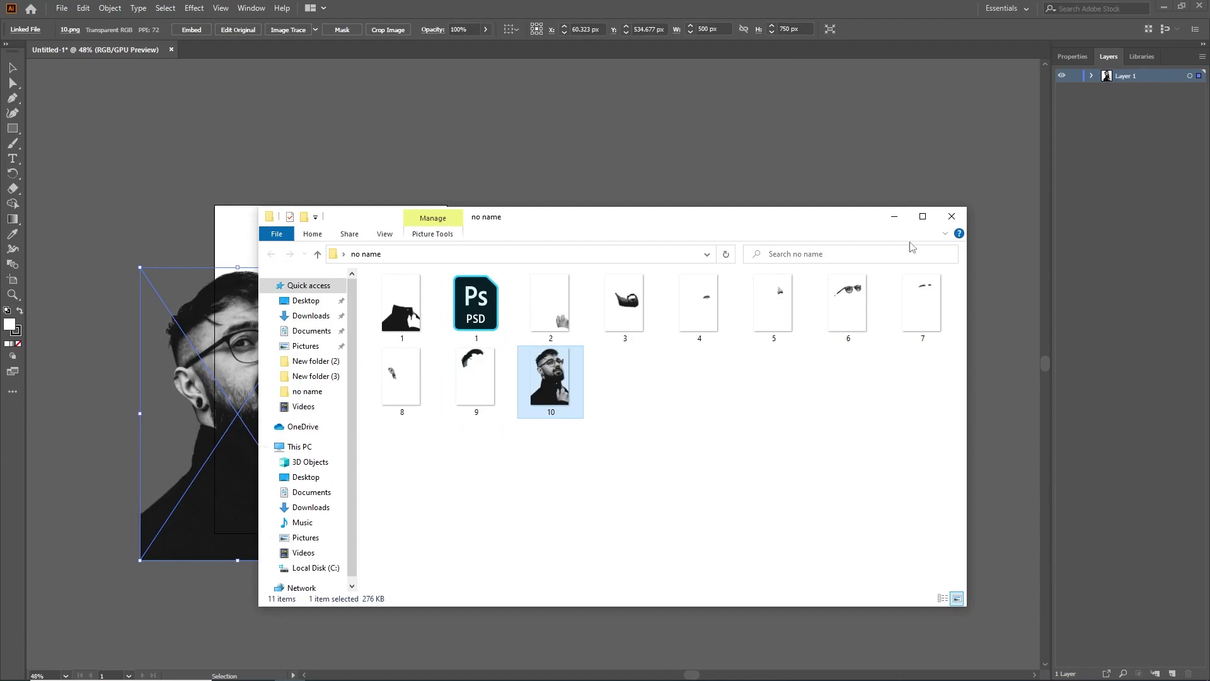
# - Place 10.png, the full portrait, onto the artboard and reframe the page view
pyautogui.moveTo(290, 498); pyautogui.dragTo(383, 470)
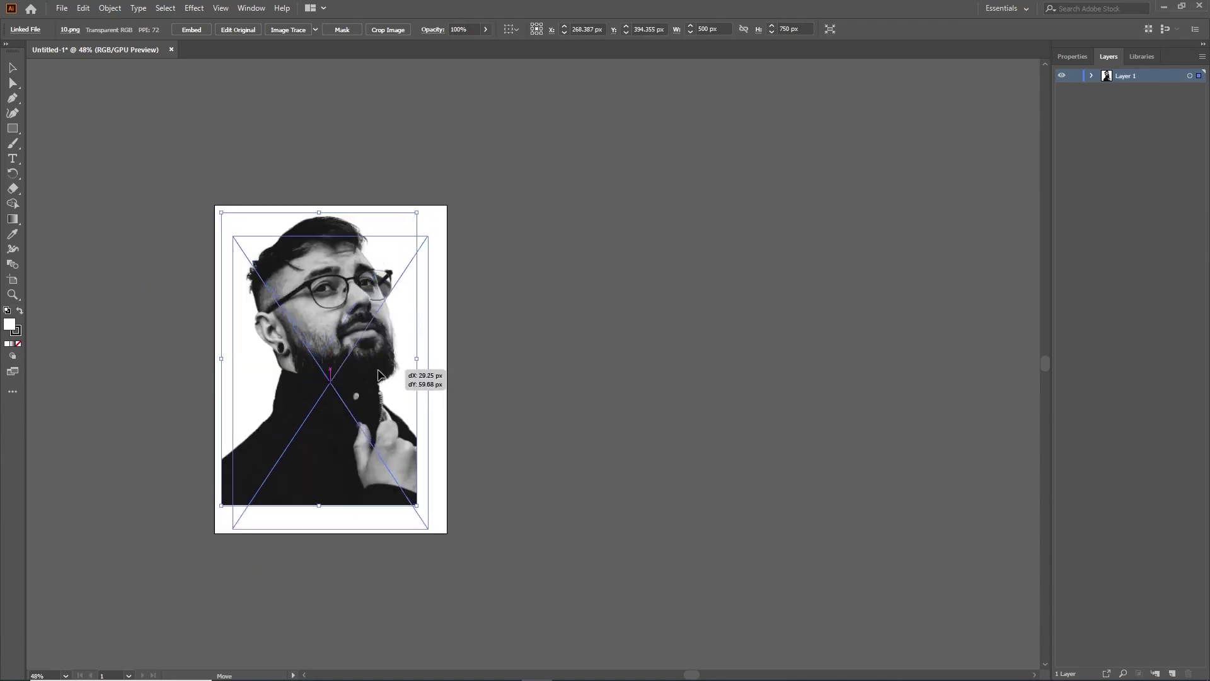
pyautogui.scroll(5, 383, 469)
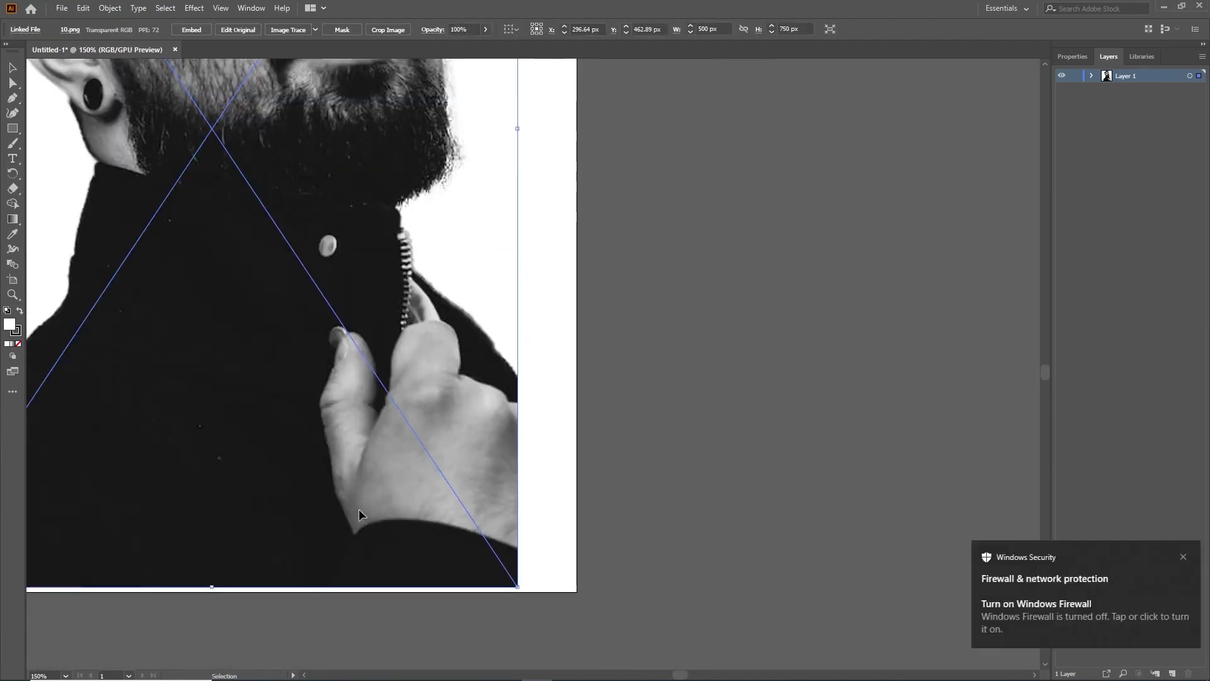
pyautogui.hotkey('ctrl', 'shift', 'a')
pyautogui.scroll(-5, 626, 399)
pyautogui.scroll(2, 655, 327)
pyautogui.moveTo(655, 326); pyautogui.dragTo(661, 373)
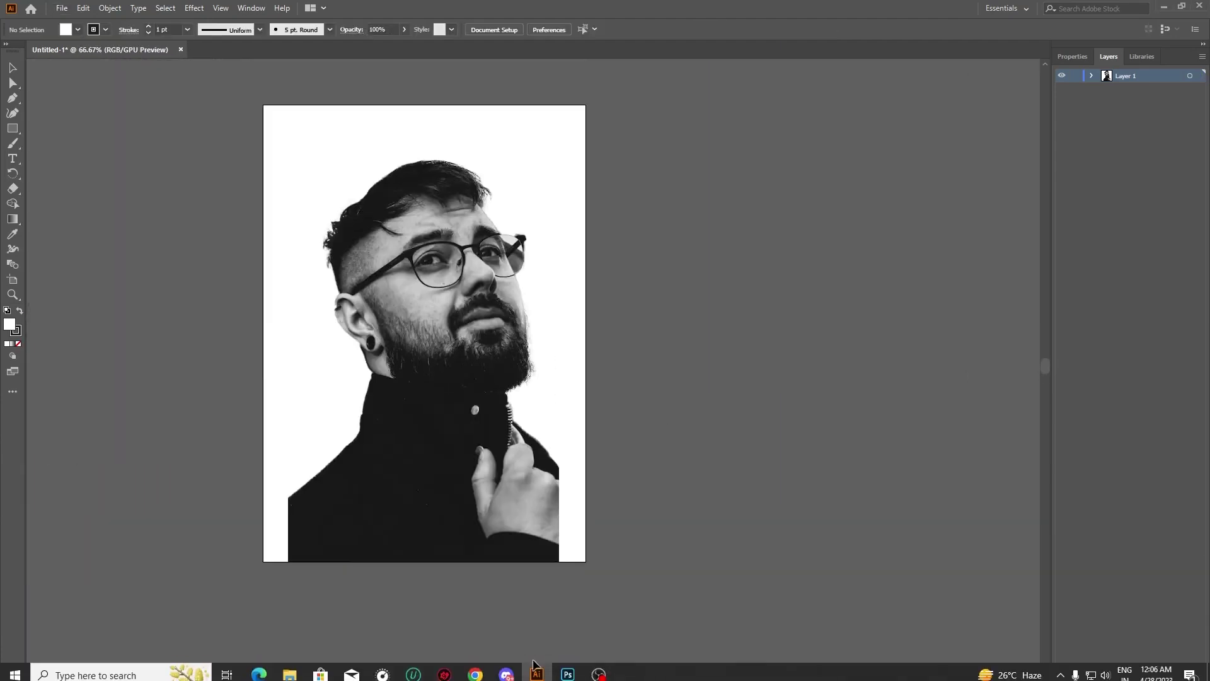
# - Drag exported files 1–9, excluding the PSD and file 10, onto the artboard
pyautogui.click(181, 671)
pyautogui.hotkey('ctrl', 'a')
pyautogui.keyDown('ctrl'); pyautogui.click(550, 378); pyautogui.keyUp('ctrl')
pyautogui.keyDown('ctrl'); pyautogui.click(476, 305); pyautogui.keyUp('ctrl')
pyautogui.moveTo(427, 380); pyautogui.dragTo(479, 346)
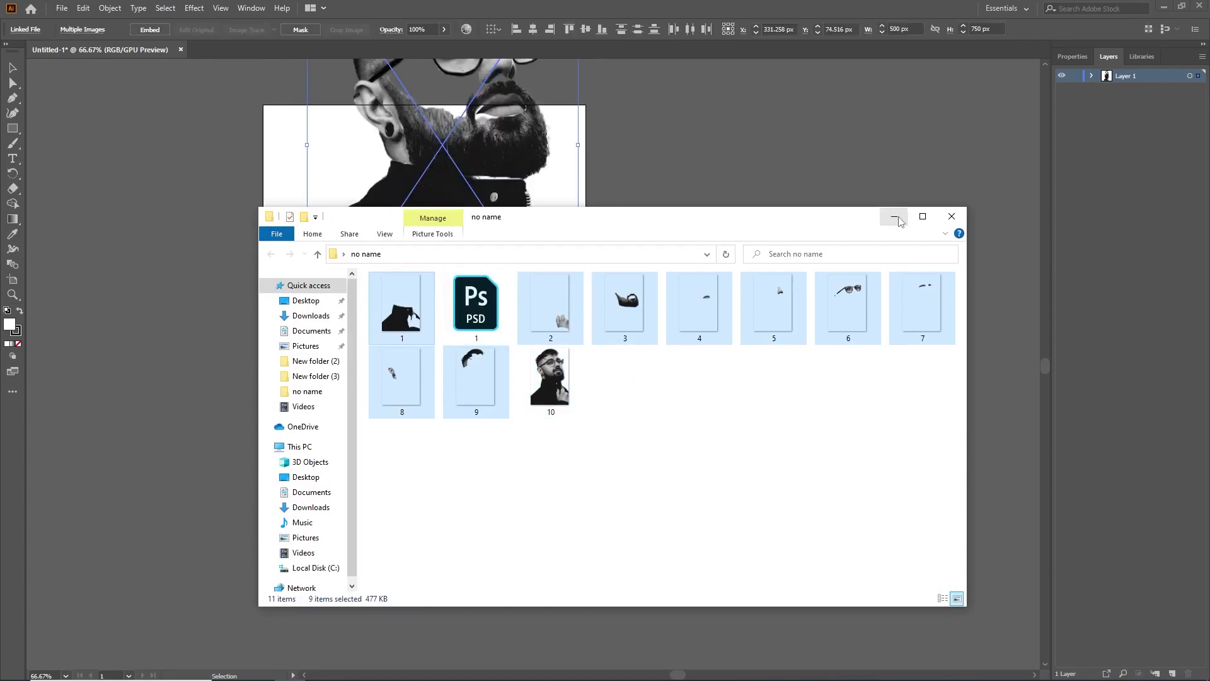
pyautogui.scroll(5, 559, 199)
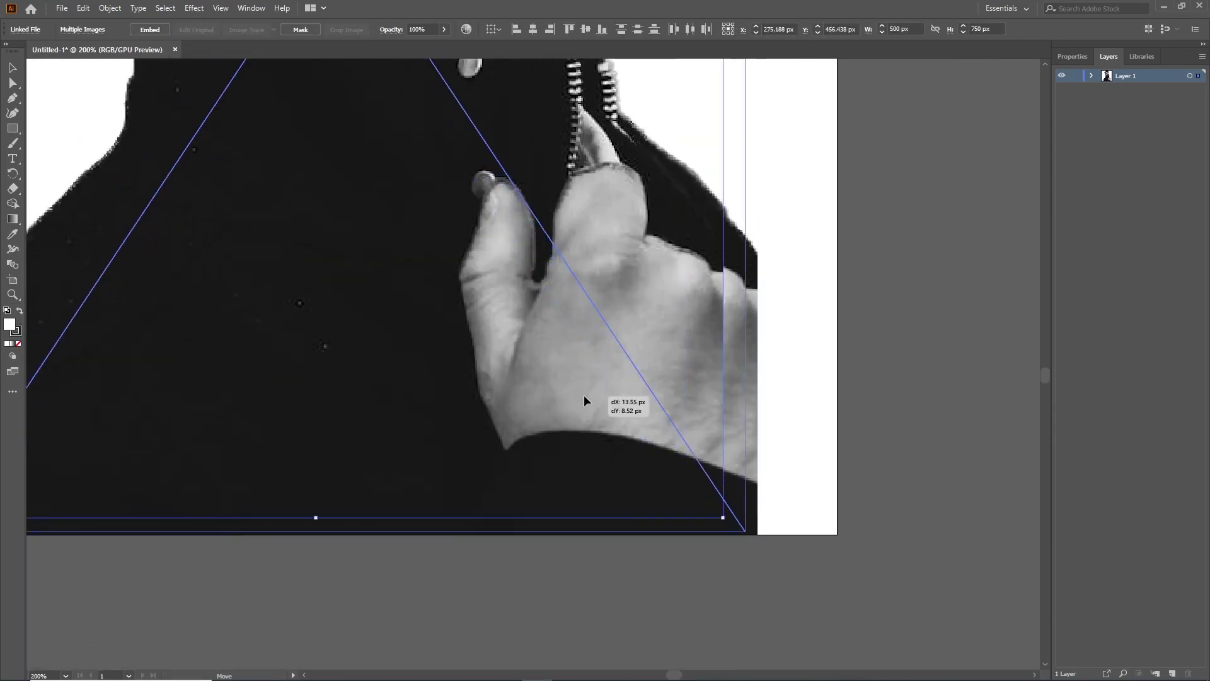
pyautogui.hotkey('ctrl', '-')
pyautogui.hotkey('ctrl', '-')
pyautogui.hotkey('ctrl', '-')
# - Expand Layer 1, toggle the linked images' visibility, and move the top image to the bottom
pyautogui.click(1092, 76)
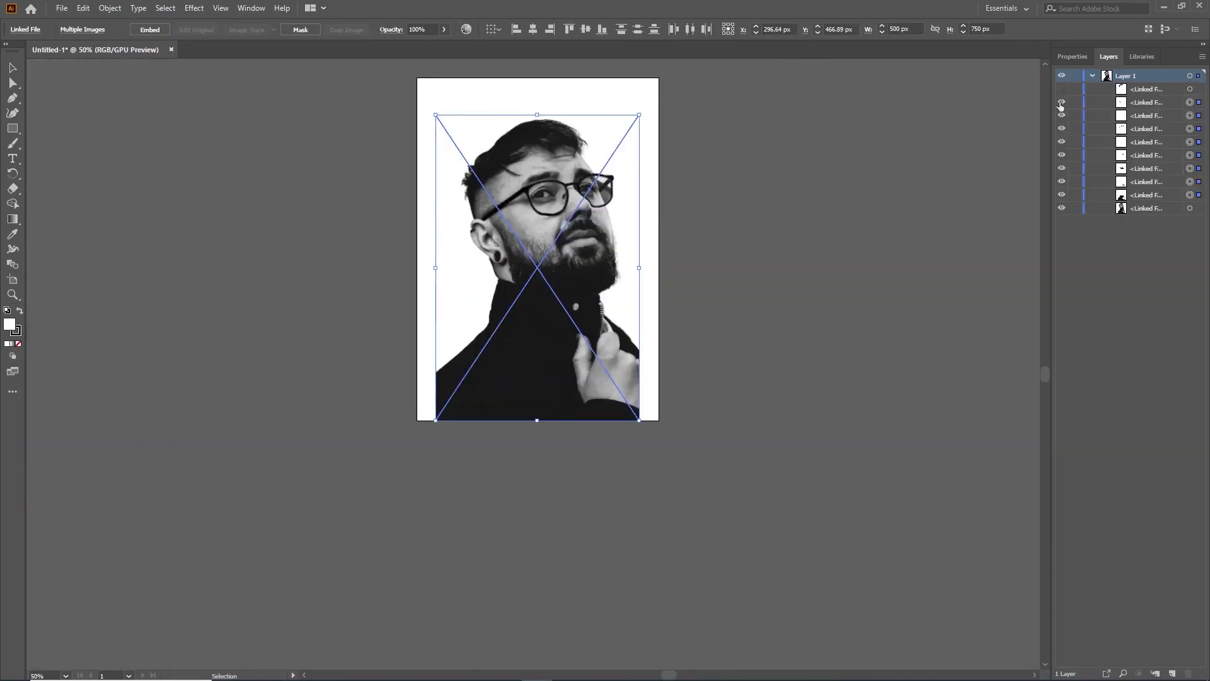
pyautogui.moveTo(1062, 106); pyautogui.dragTo(1062, 197)
pyautogui.moveTo(1061, 102); pyautogui.dragTo(1061, 208)
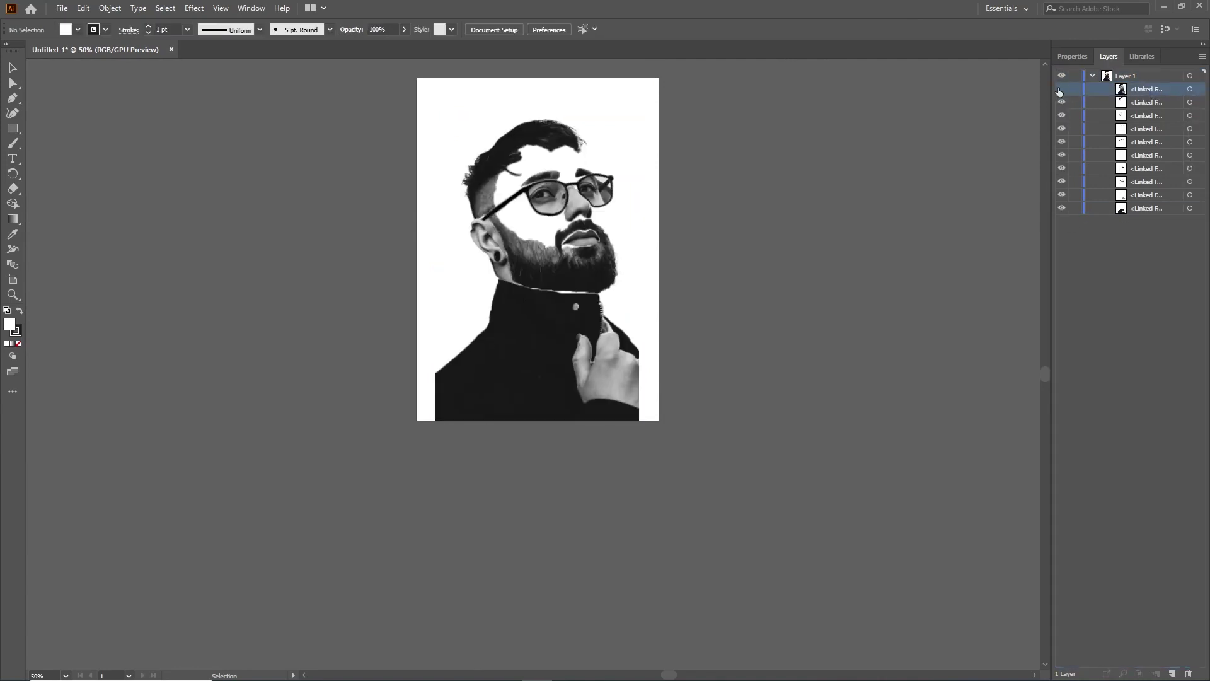
pyautogui.moveTo(1090, 89); pyautogui.dragTo(1148, 215)
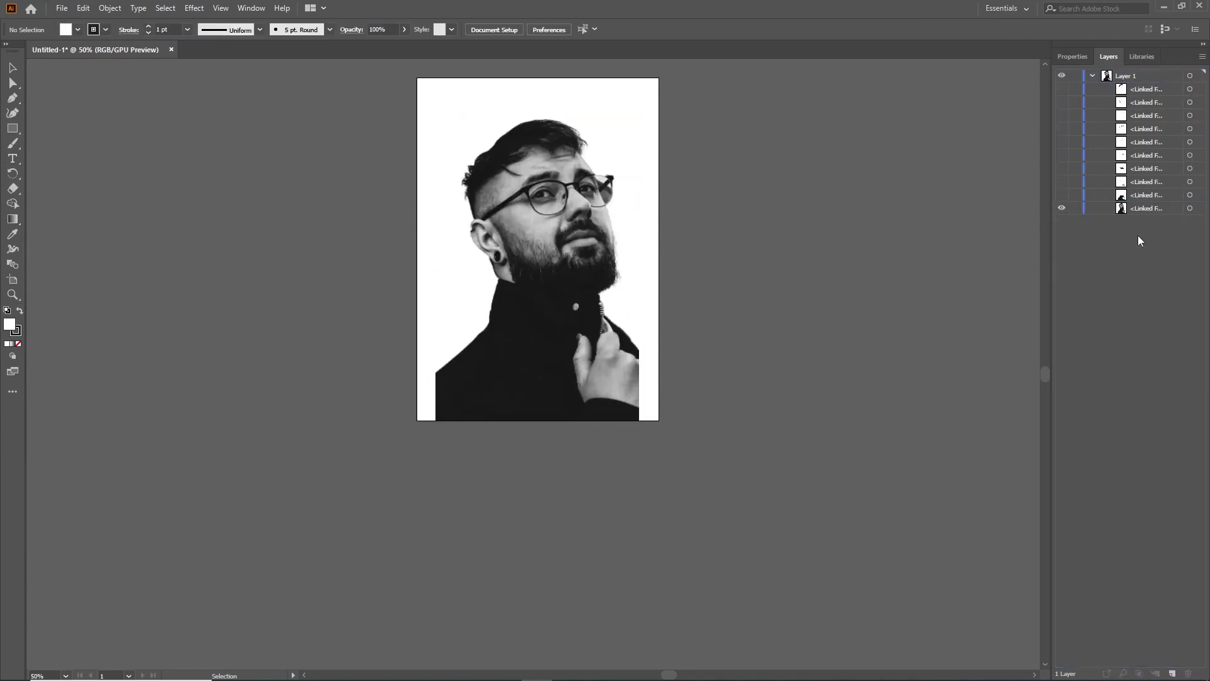
# - Image-trace the full portrait and switch the trace settings to colour mode
pyautogui.scroll(2, 564, 326)
pyautogui.click(564, 326)
pyautogui.click(288, 30)
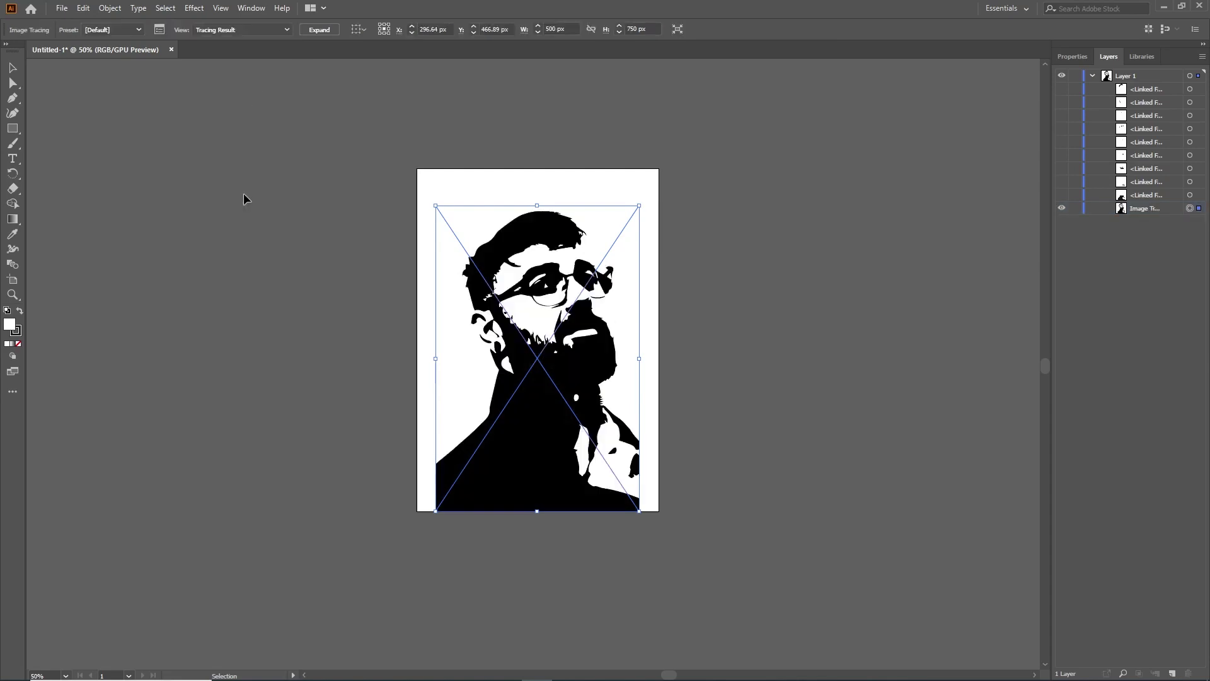
pyautogui.click(159, 29)
pyautogui.click(265, 296)
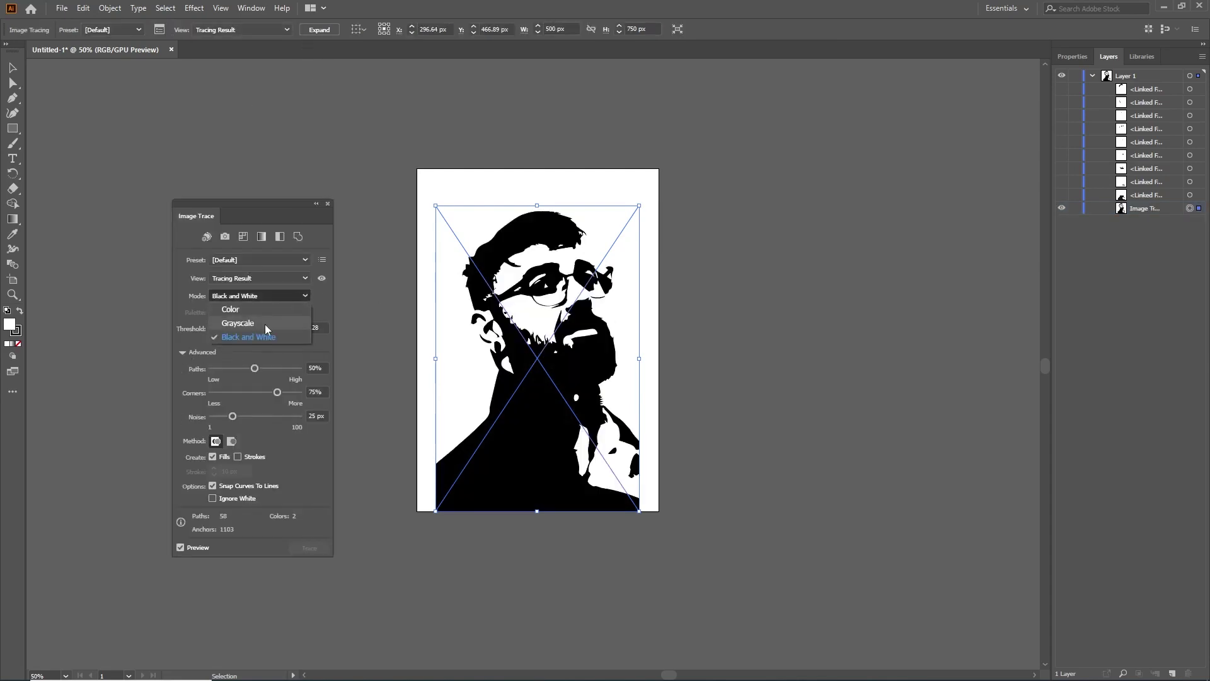
pyautogui.click(222, 308)
# - Try colour counts 30, 17 and 19, and set Noise 1 px, Corners 0%, Paths 100%
pyautogui.press('Return')
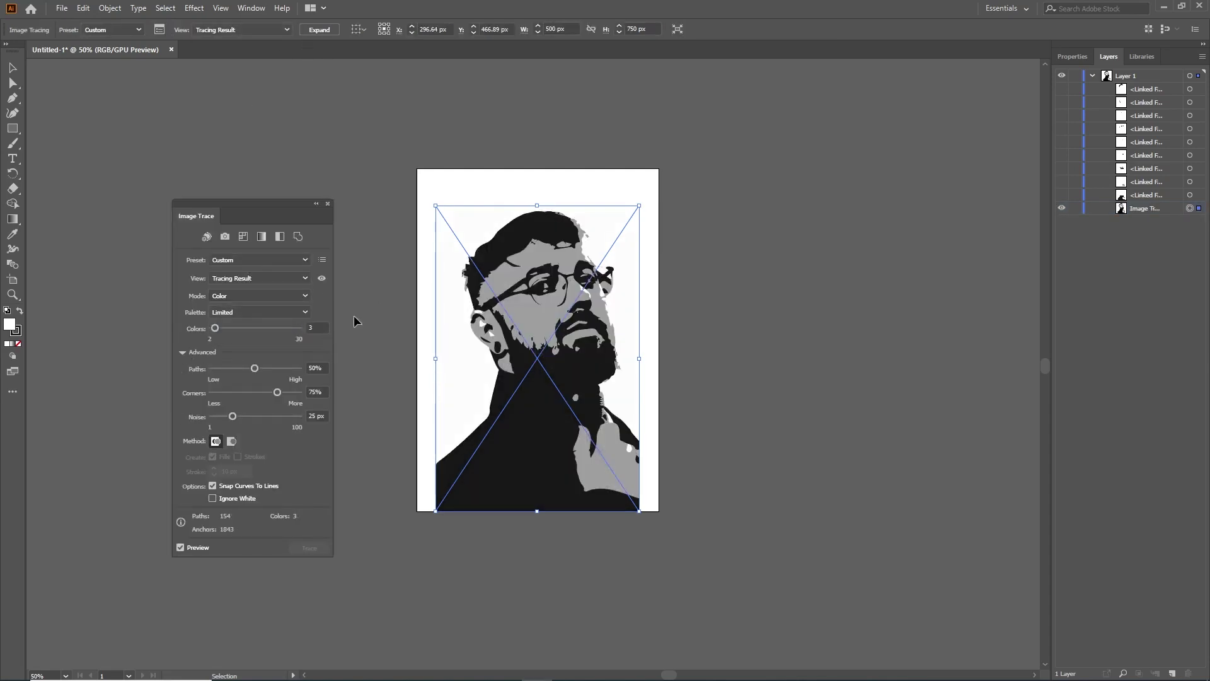
pyautogui.write('30')
pyautogui.press('Return')
pyautogui.write('17')
pyautogui.press('Return')
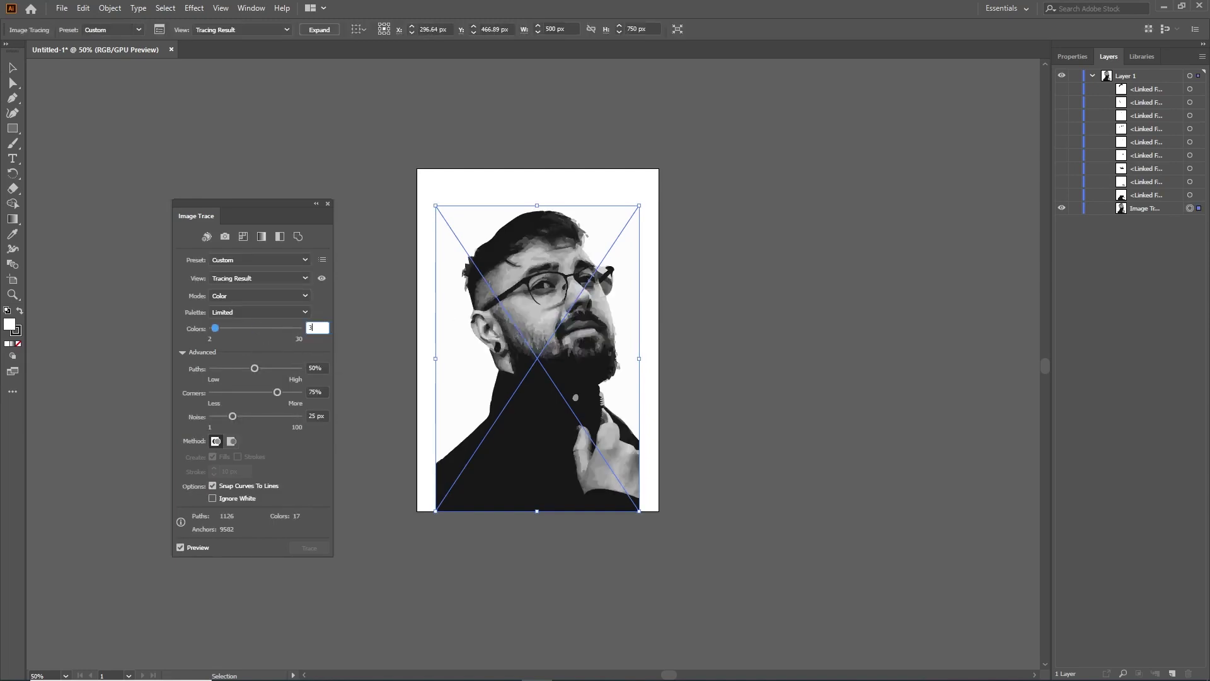
pyautogui.write('19')
pyautogui.press('Return')
pyautogui.press('Return')
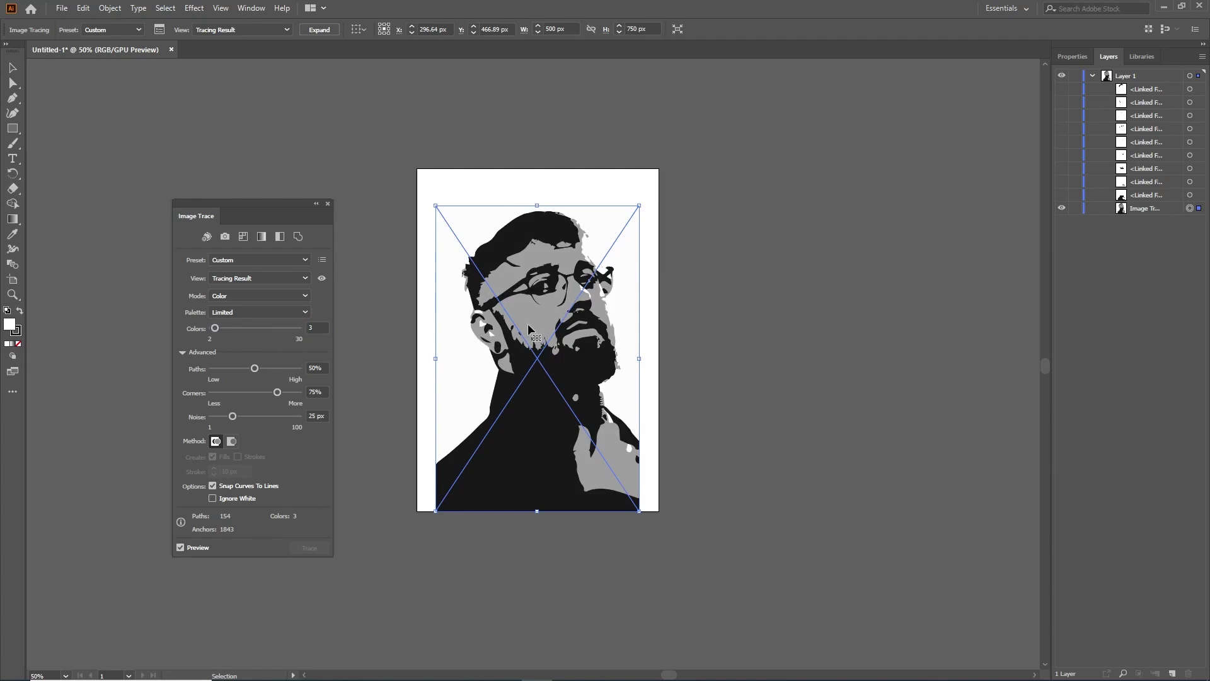
pyautogui.scroll(1, 528, 329)
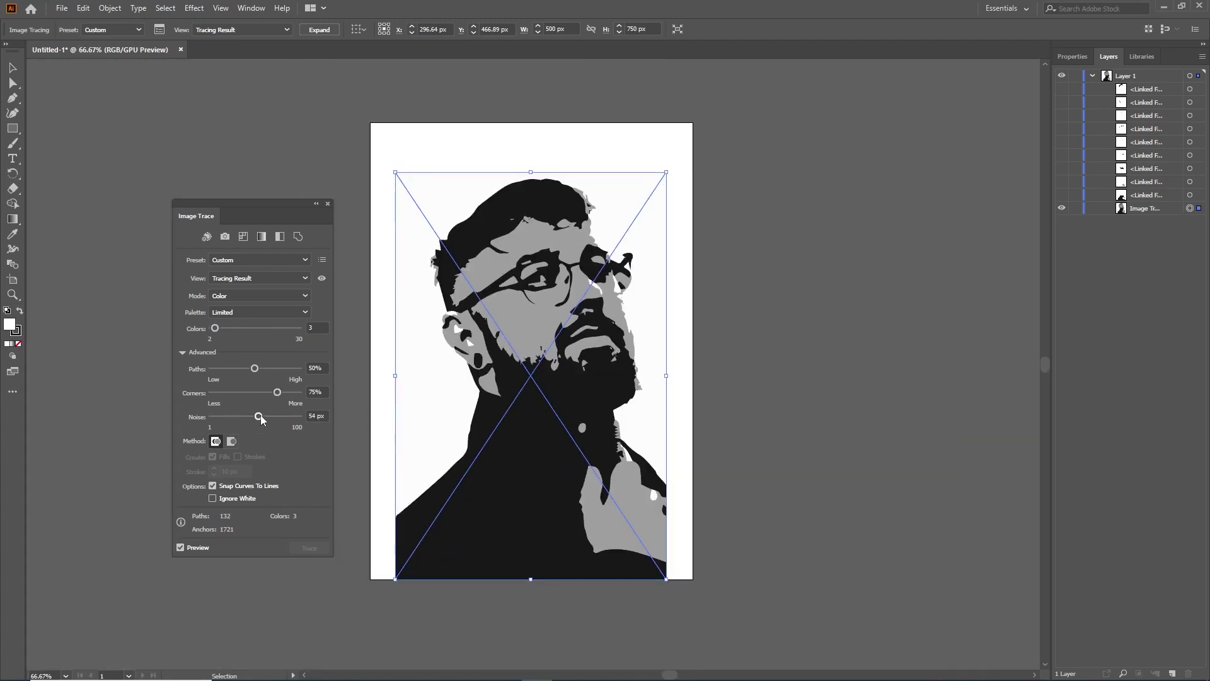
pyautogui.moveTo(261, 416); pyautogui.dragTo(211, 416)
pyautogui.moveTo(278, 392)
pyautogui.mouseDown()
pyautogui.moveTo(213, 371)
pyautogui.moveTo(261, 368)
pyautogui.mouseUp()
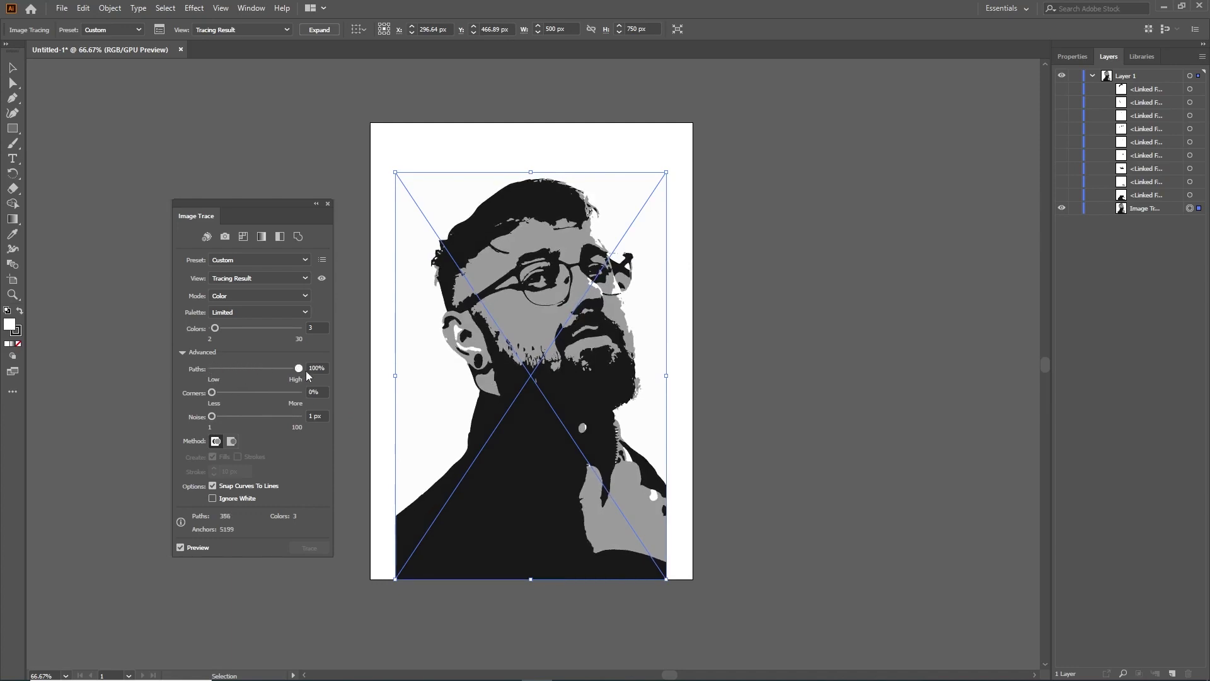
pyautogui.click(328, 203)
# - Inspect the trace in Outlines view, then Outlines with Source Image view
pyautogui.click(259, 164)
pyautogui.click(534, 344)
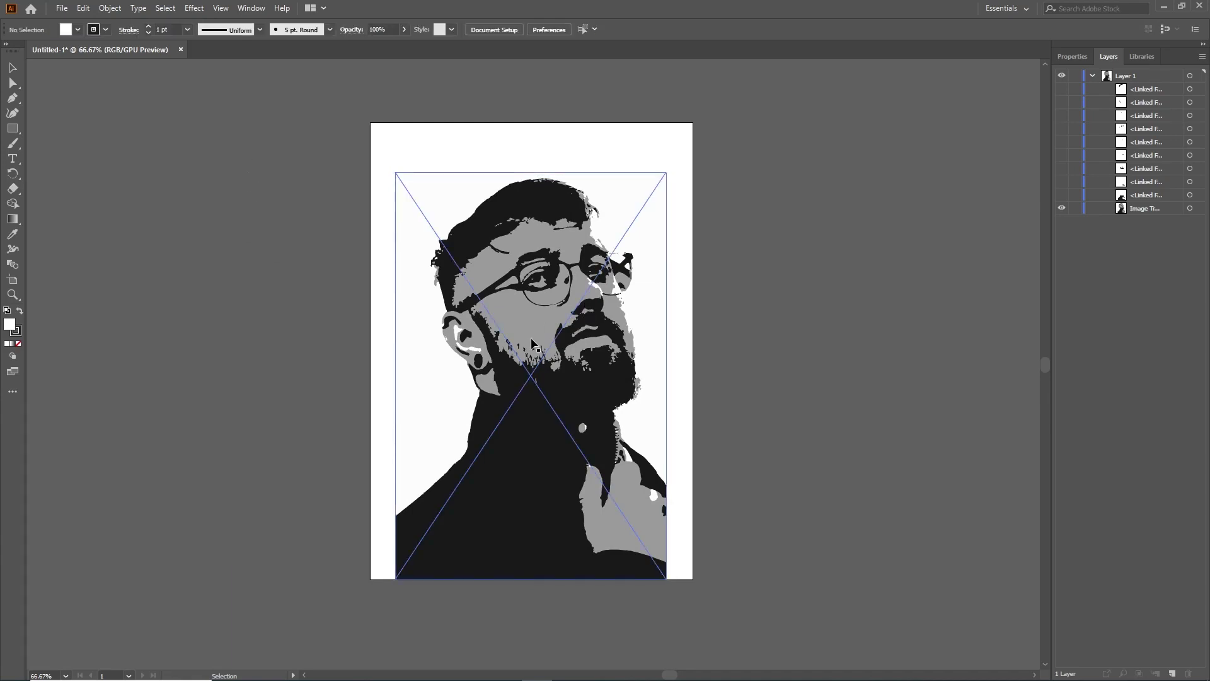
pyautogui.rightClick(530, 318)
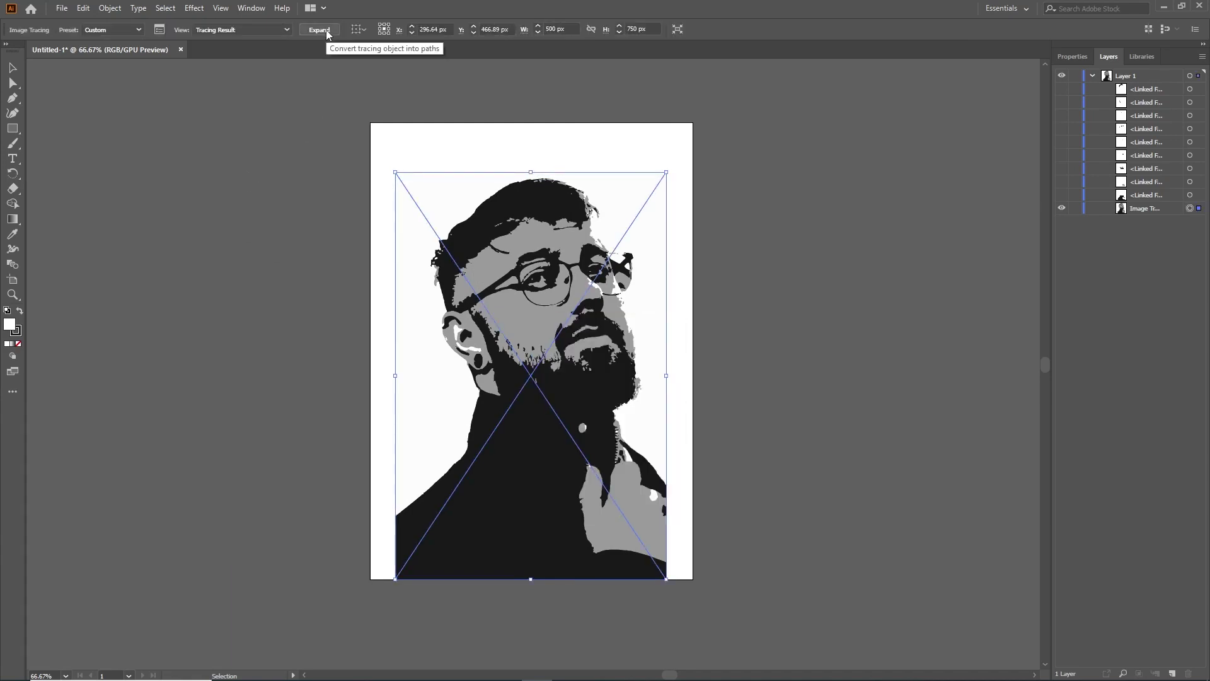
pyautogui.click(287, 30)
pyautogui.click(218, 71)
pyautogui.click(231, 420)
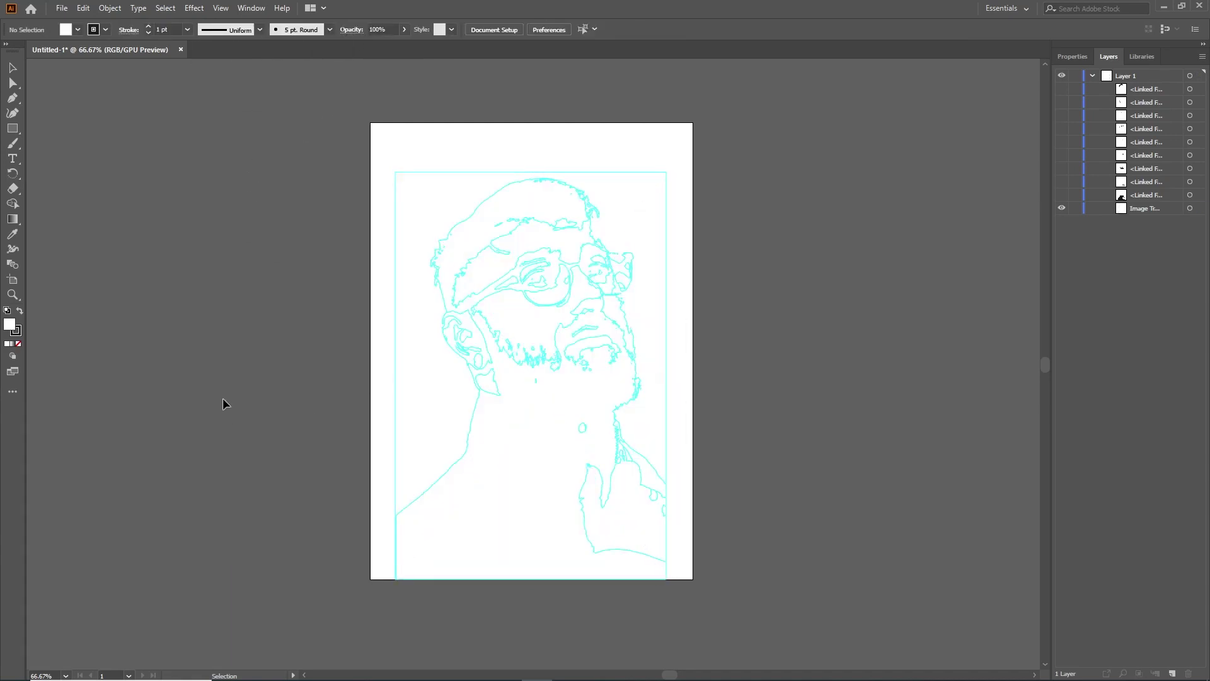
pyautogui.hotkey('ctrl', 'a')
pyautogui.click(270, 32)
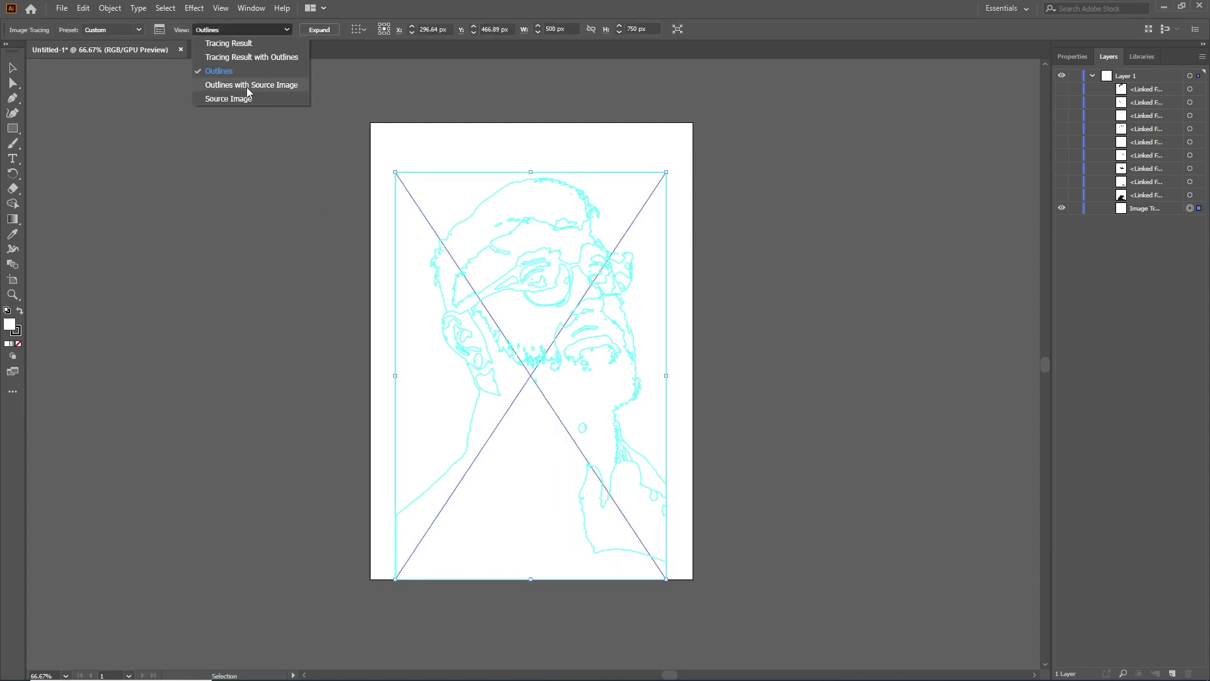
pyautogui.click(247, 87)
pyautogui.click(353, 157)
# - View the Source Image, return to Tracing Result, and expand the trace into vector shapes
pyautogui.hotkey('ctrl', 'a')
pyautogui.click(300, 32)
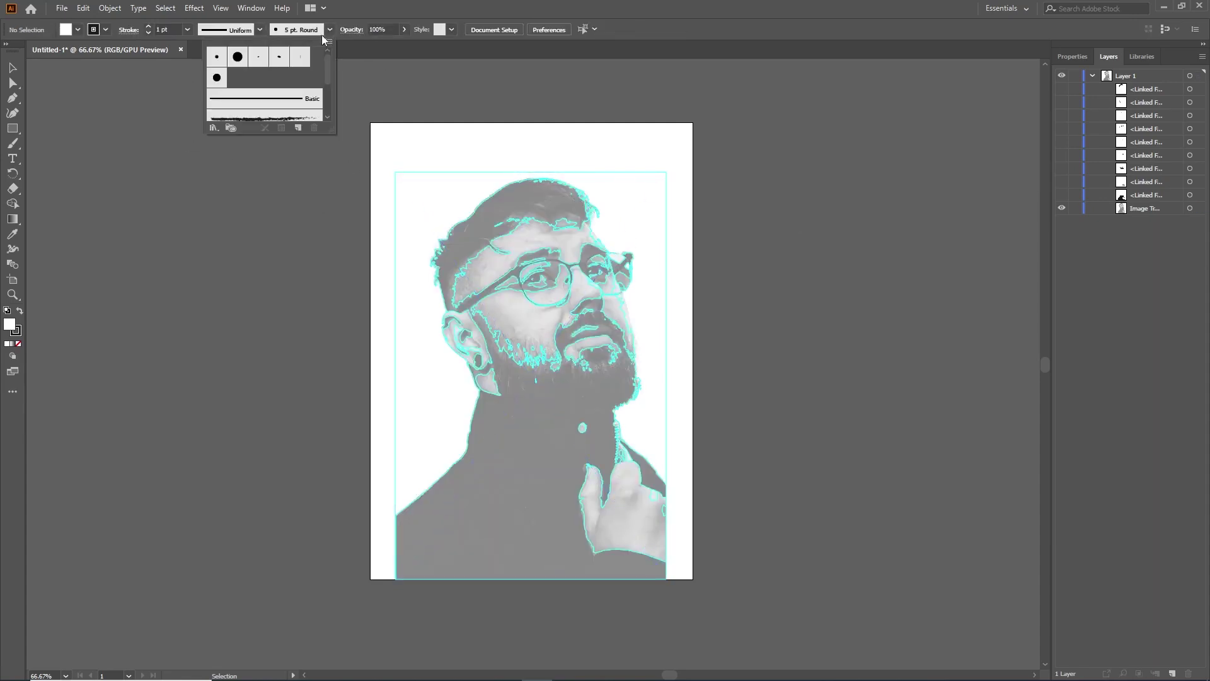
pyautogui.click(252, 104)
pyautogui.click(320, 34)
pyautogui.click(251, 102)
pyautogui.hotkey('ctrl', 'shift', 'a')
pyautogui.hotkey('ctrl', 'a')
pyautogui.click(277, 30)
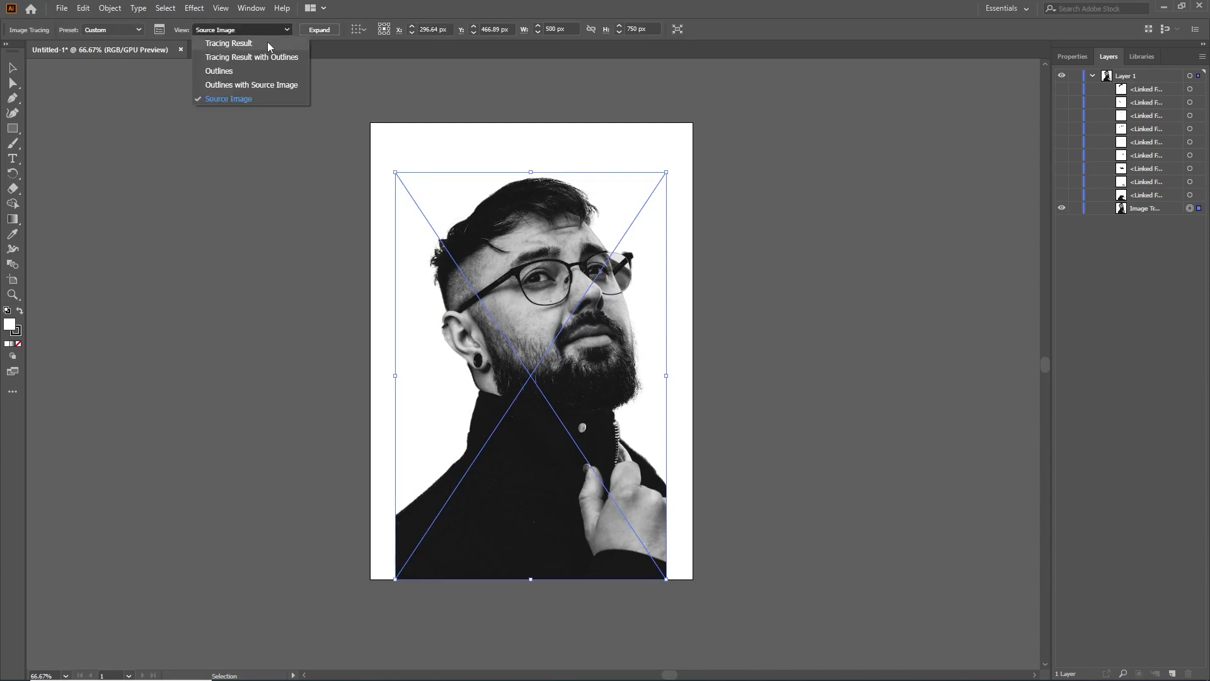
pyautogui.click(313, 30)
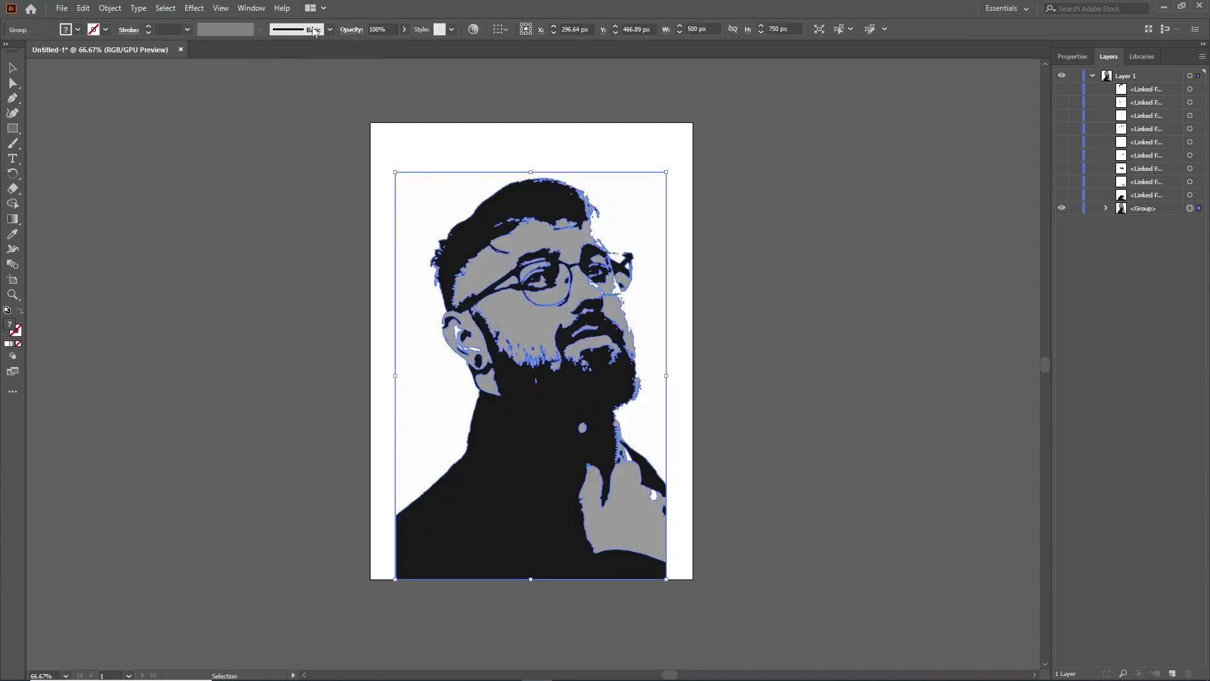
# - Ungroup the expanded trace and delete the black shapes and the grey hand and shirt pieces
pyautogui.hotkey('ctrl', 'shift', 'g')
pyautogui.click(305, 302)
pyautogui.press('Delete')
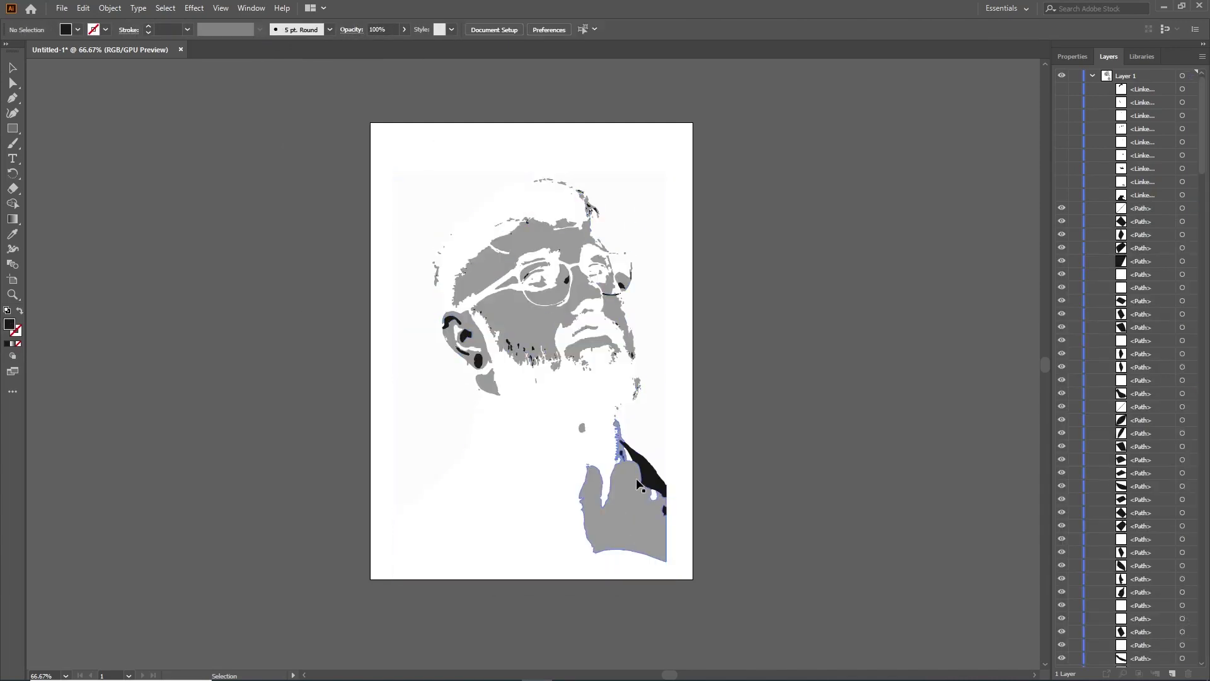
pyautogui.moveTo(888, 431); pyautogui.dragTo(644, 515)
pyautogui.press('Delete')
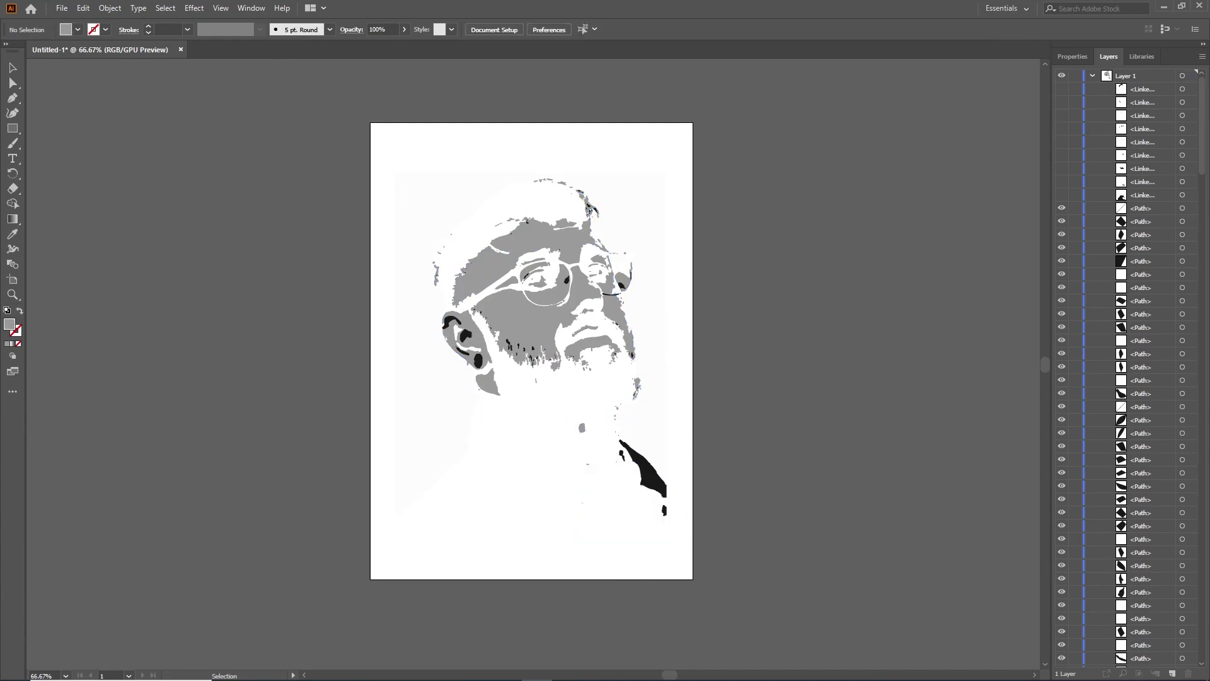
# - Delete the black neck shape, the large background path and the small grey and white bits below the chin
pyautogui.moveTo(751, 456); pyautogui.dragTo(575, 508)
pyautogui.press('Delete')
pyautogui.click(610, 454)
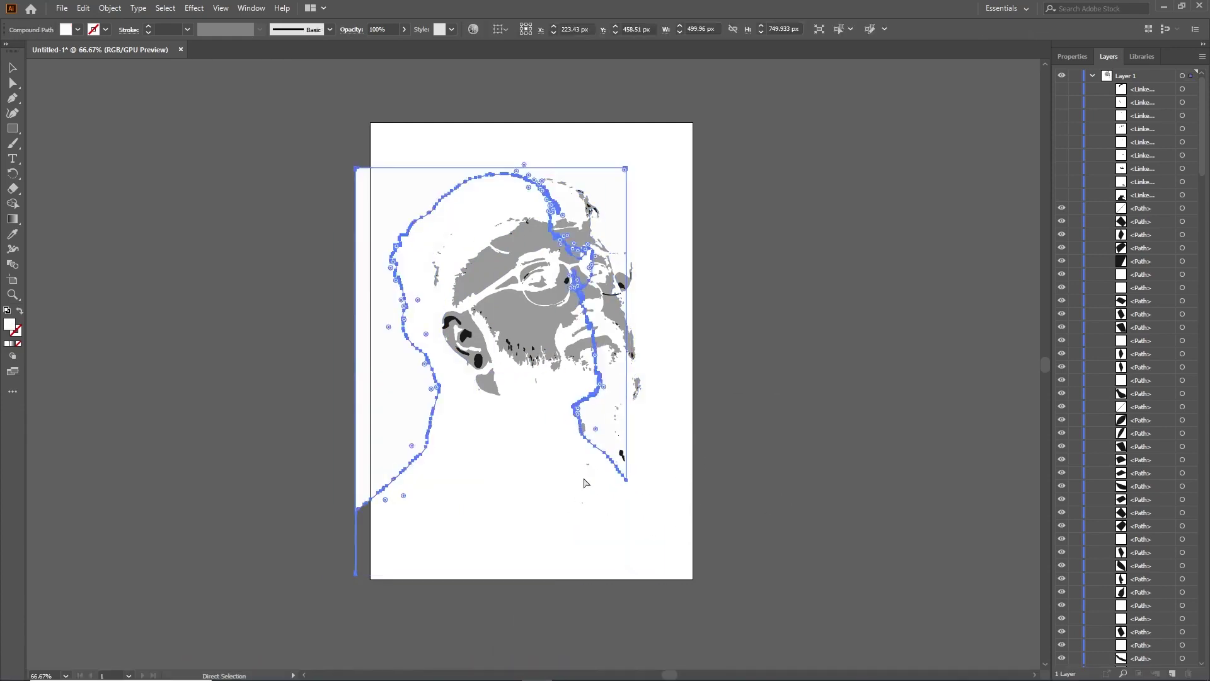
pyautogui.press('Delete')
pyautogui.click(581, 427)
pyautogui.press('Delete')
pyautogui.click(624, 452)
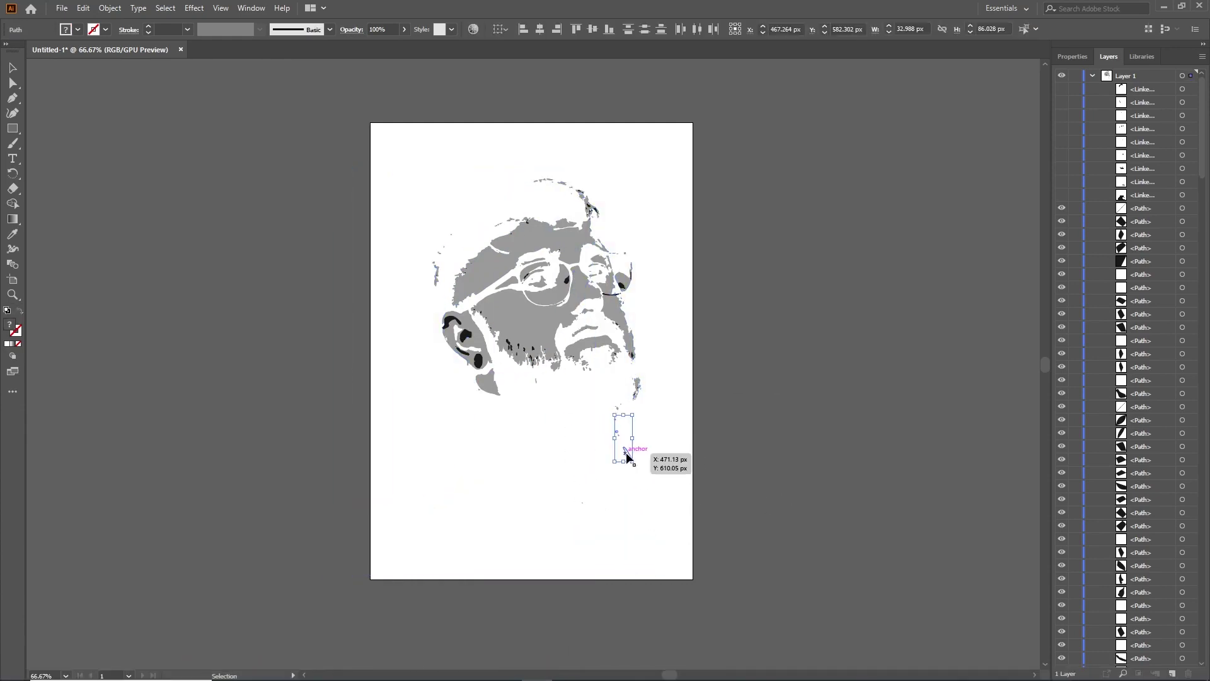
pyautogui.press('Delete')
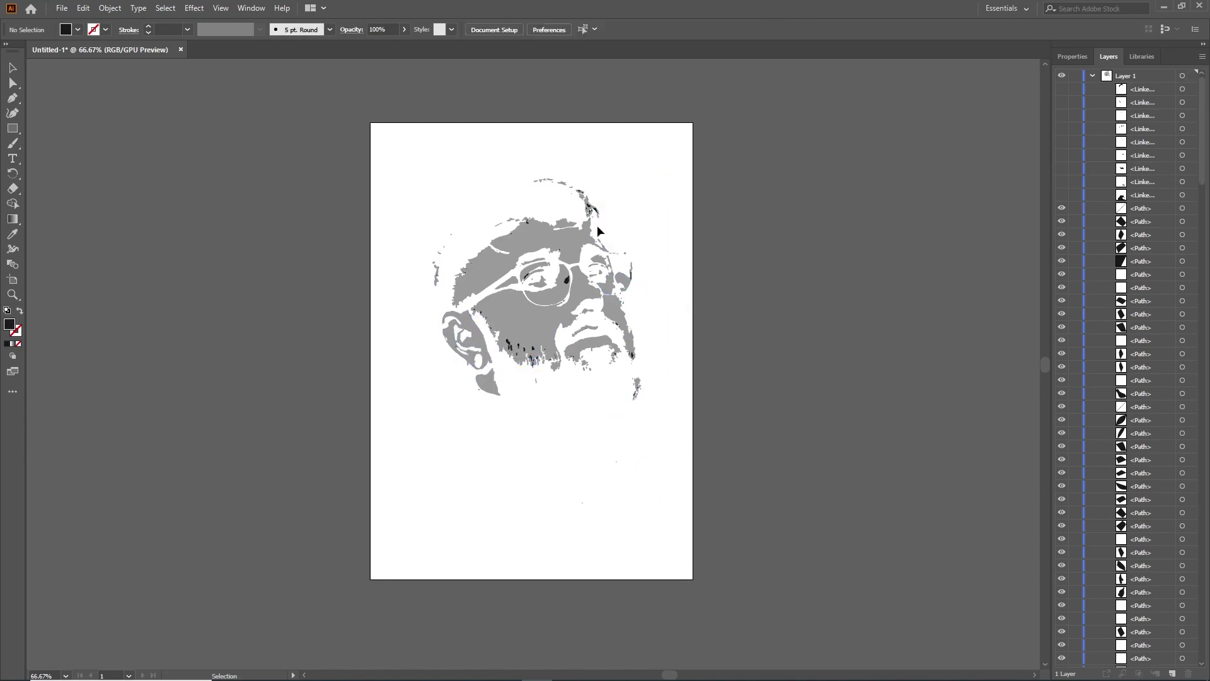
# - Check the area around the face for stray bits and delete the small piece below the beard
pyautogui.scroll(3, 586, 213)
pyautogui.click(558, 144)
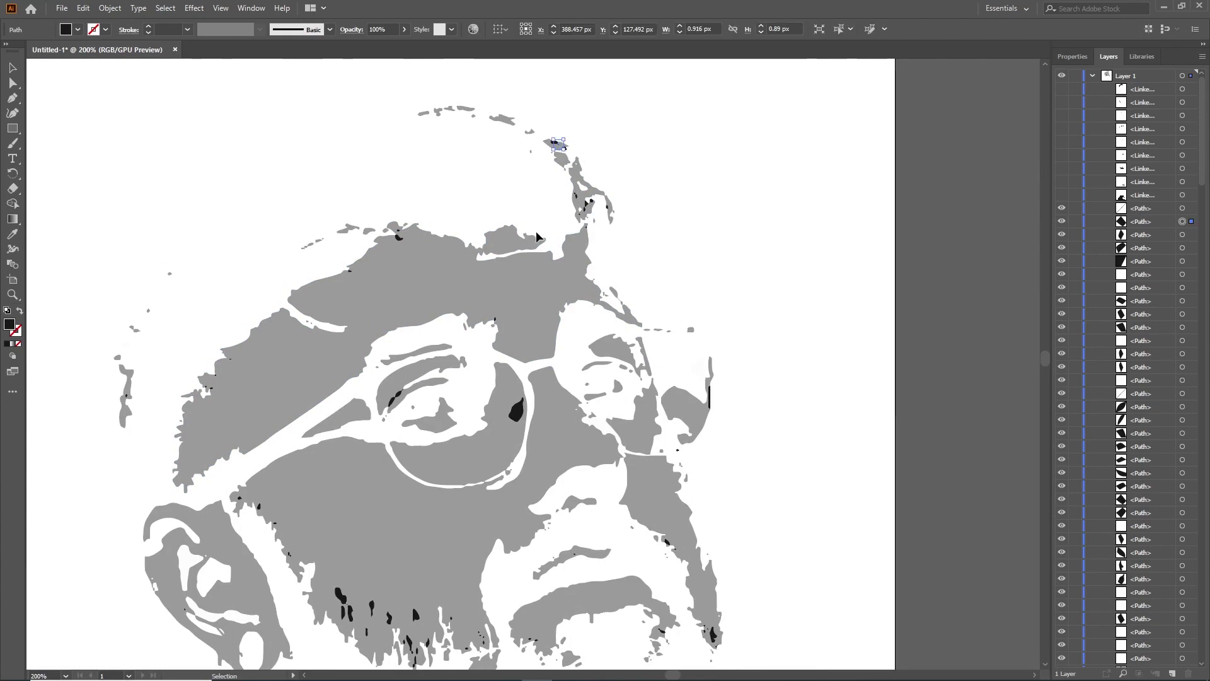
pyautogui.click(524, 411)
pyautogui.scroll(-3, 523, 411)
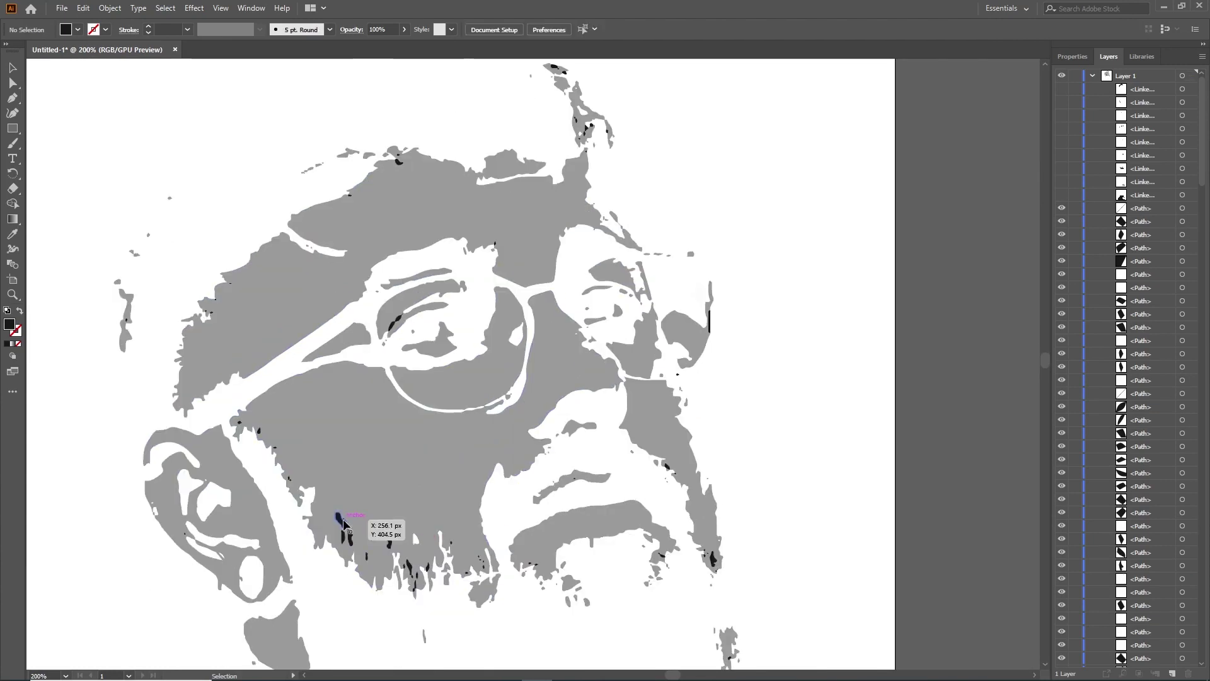
pyautogui.scroll(-5, 428, 573)
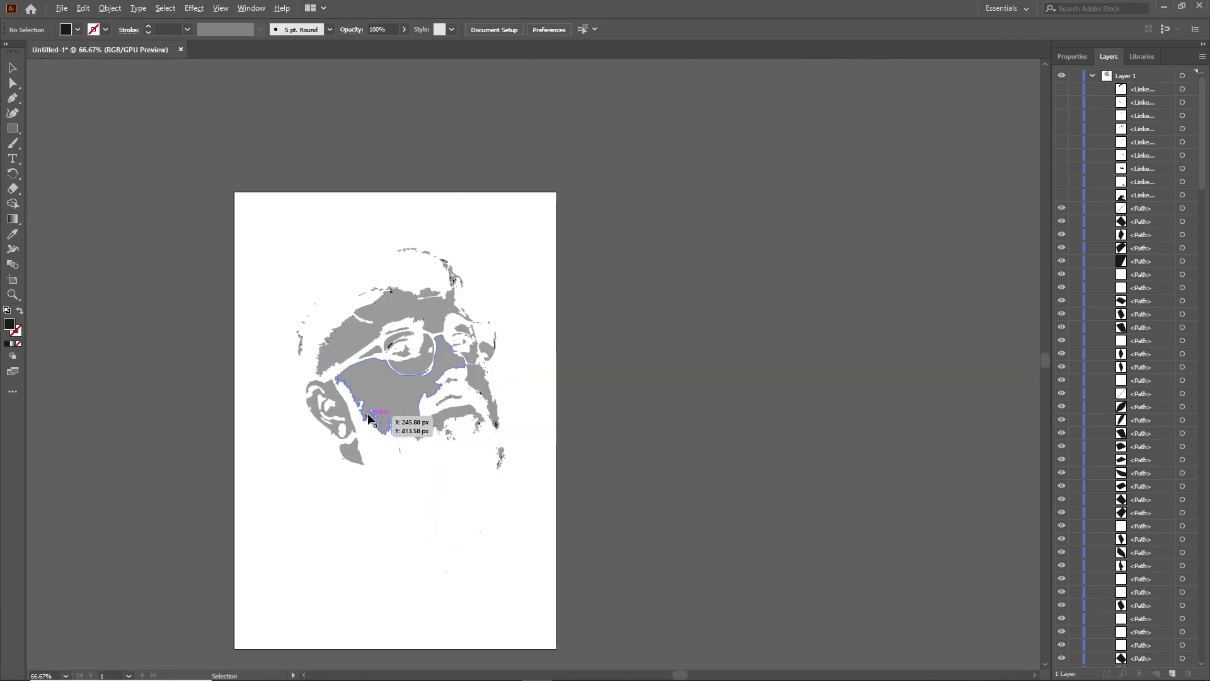
pyautogui.moveTo(115, 154); pyautogui.dragTo(596, 558)
pyautogui.click(567, 480)
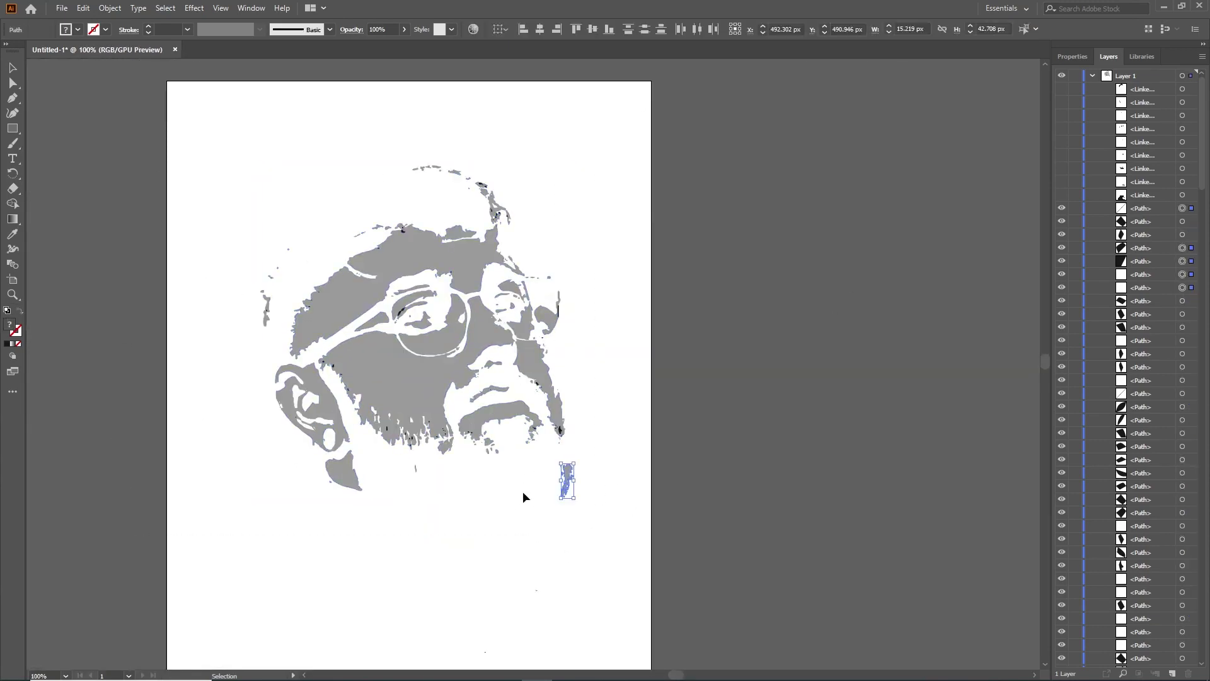
pyautogui.press('Delete')
pyautogui.moveTo(296, 463); pyautogui.dragTo(365, 493)
# - Delete the loose hair strands and the stray bits beside the glasses, undoing one mistaken deletion
pyautogui.moveTo(527, 220); pyautogui.dragTo(527, 222)
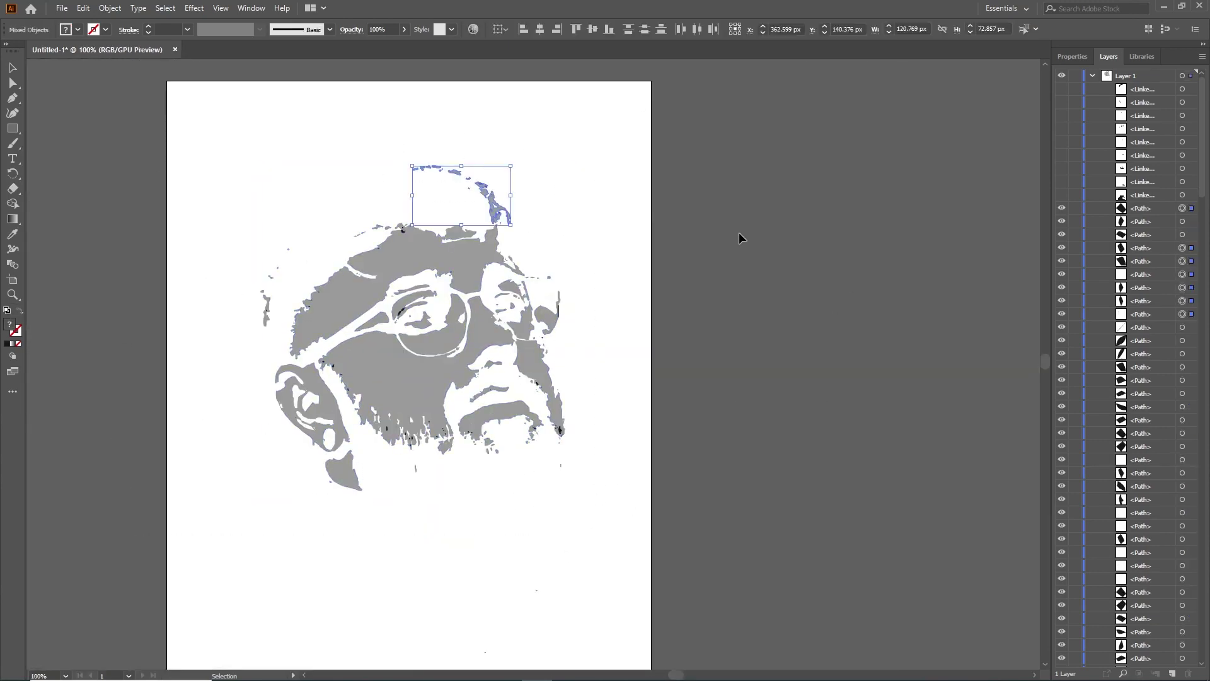
pyautogui.press('Delete')
pyautogui.moveTo(256, 205); pyautogui.dragTo(303, 269)
pyautogui.moveTo(383, 237); pyautogui.dragTo(384, 237)
pyautogui.press('Delete')
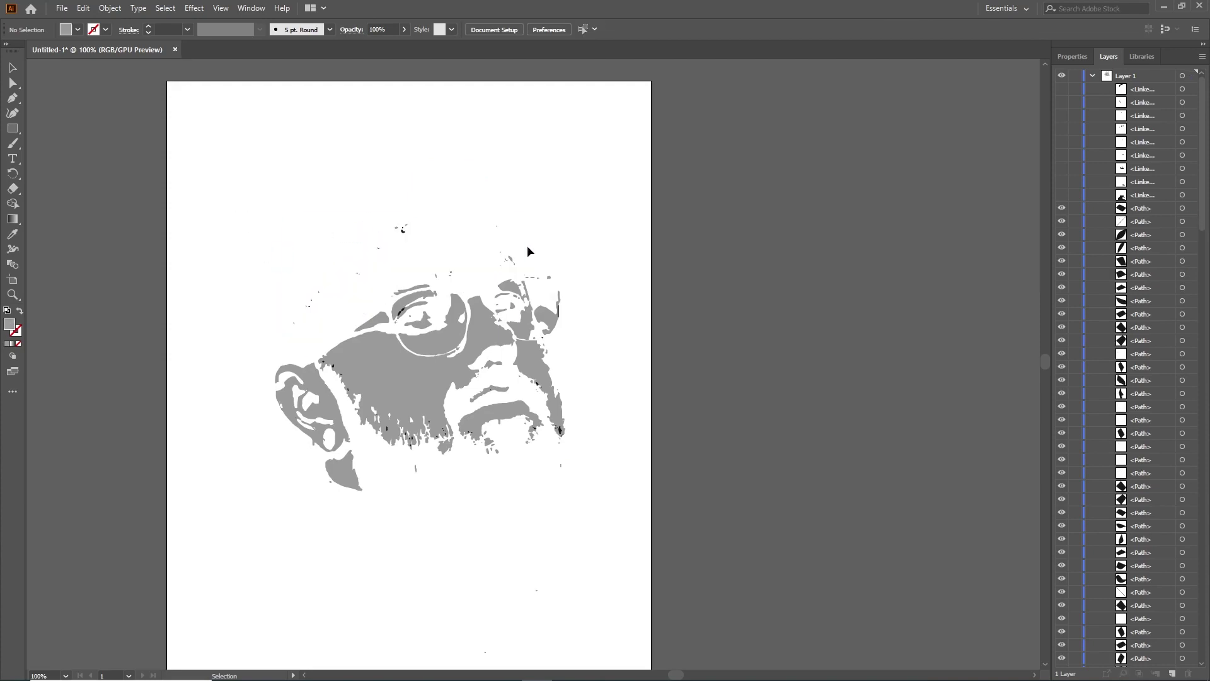
pyautogui.moveTo(575, 288); pyautogui.dragTo(565, 301)
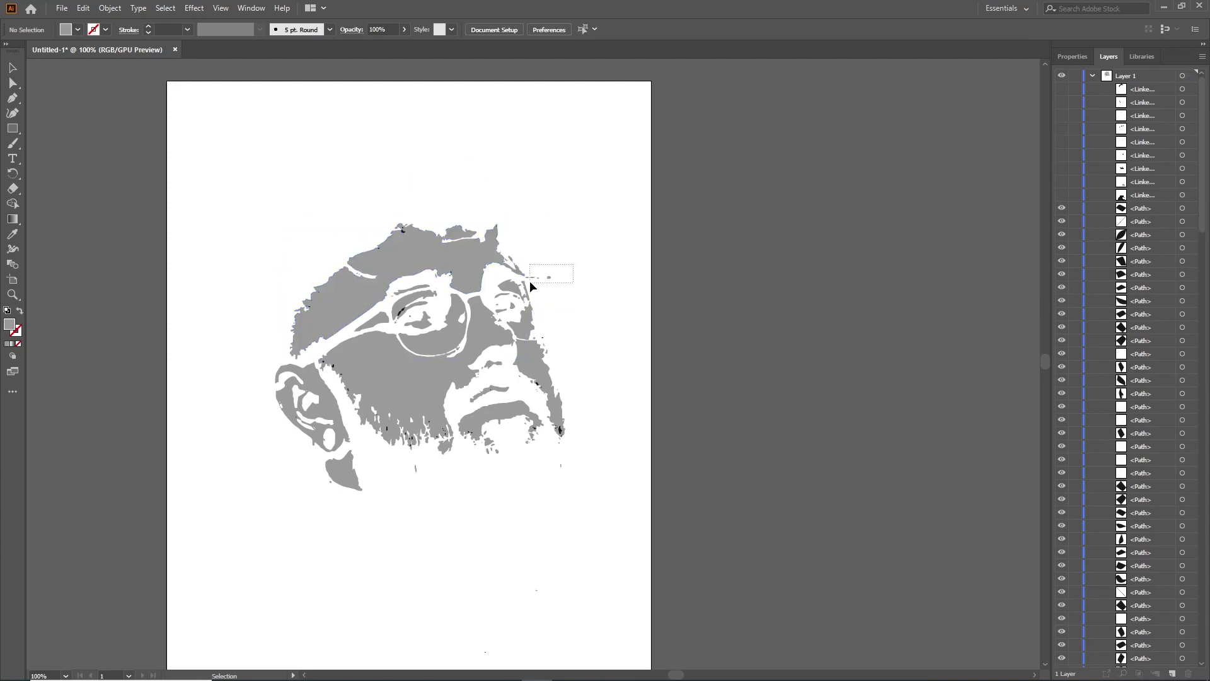
pyautogui.press('Delete')
pyautogui.hotkey('ctrl', 'z')
# - Group all the remaining face shapes and give them a dark grey fill
pyautogui.click(636, 391)
pyautogui.hotkey('ctrl', 'a')
pyautogui.click(109, 8)
pyautogui.click(126, 68)
pyautogui.doubleClick(9, 324)
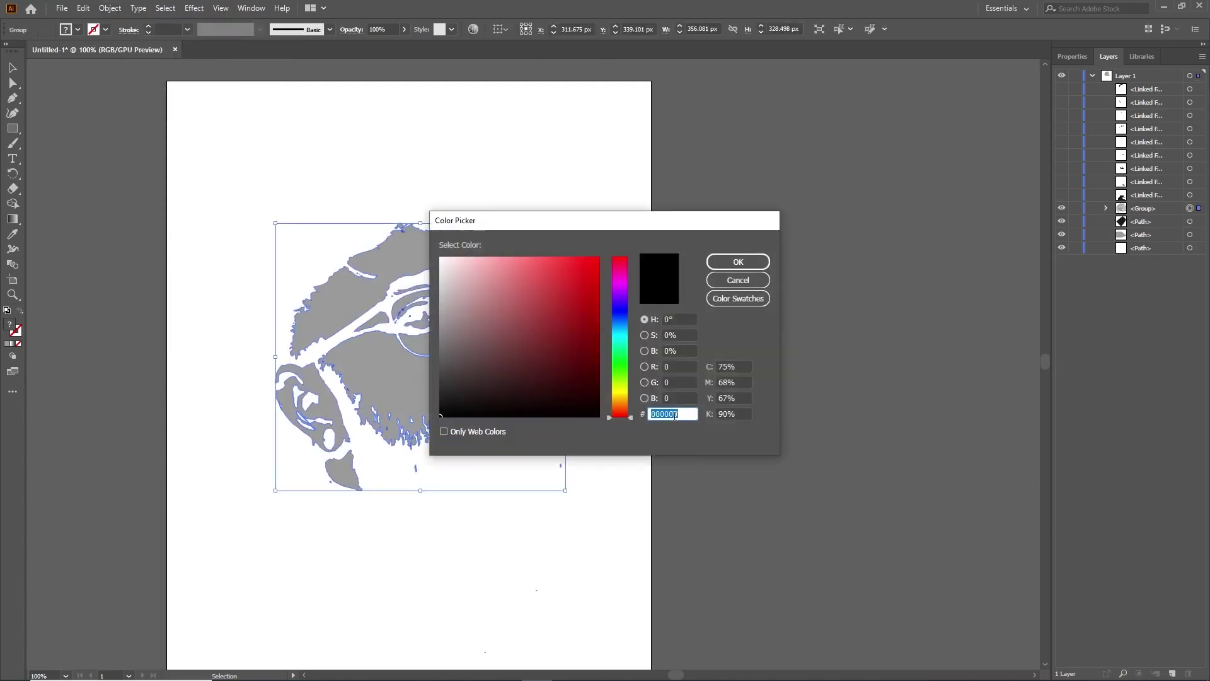
pyautogui.click(739, 262)
pyautogui.click(621, 334)
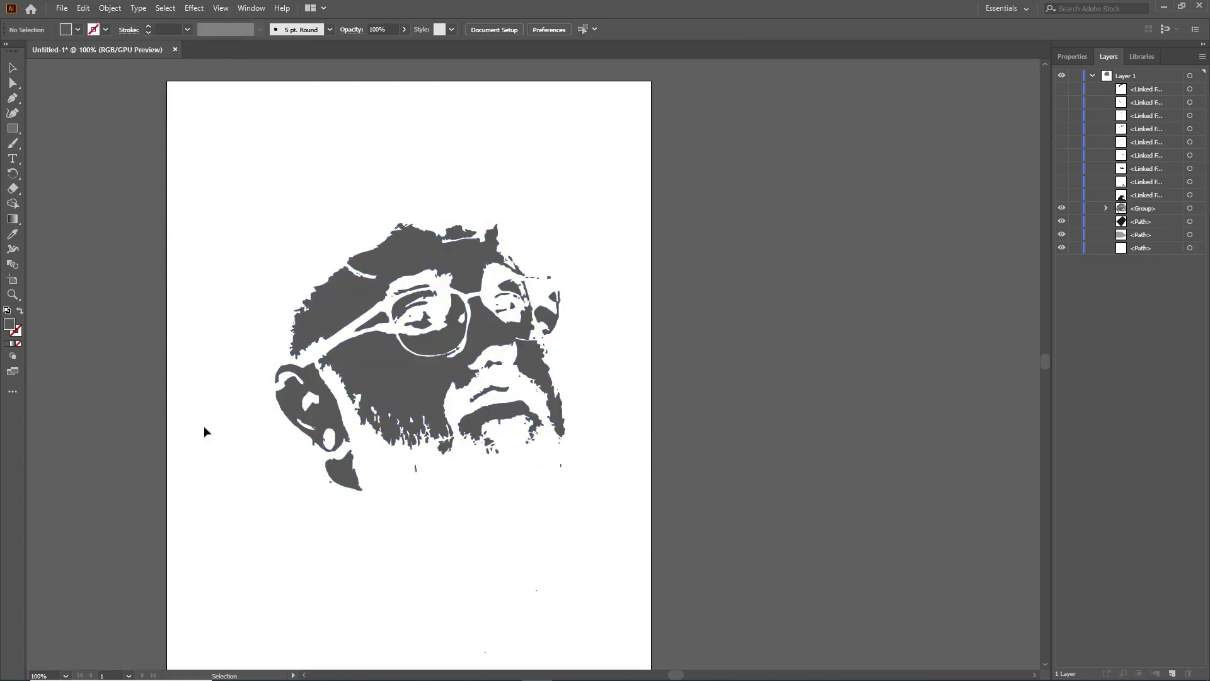
# - Change the face group's fill to a lighter grey, hide it, and bring up the traced jacket
pyautogui.hotkey('ctrl', 'a')
pyautogui.doubleClick(9, 325)
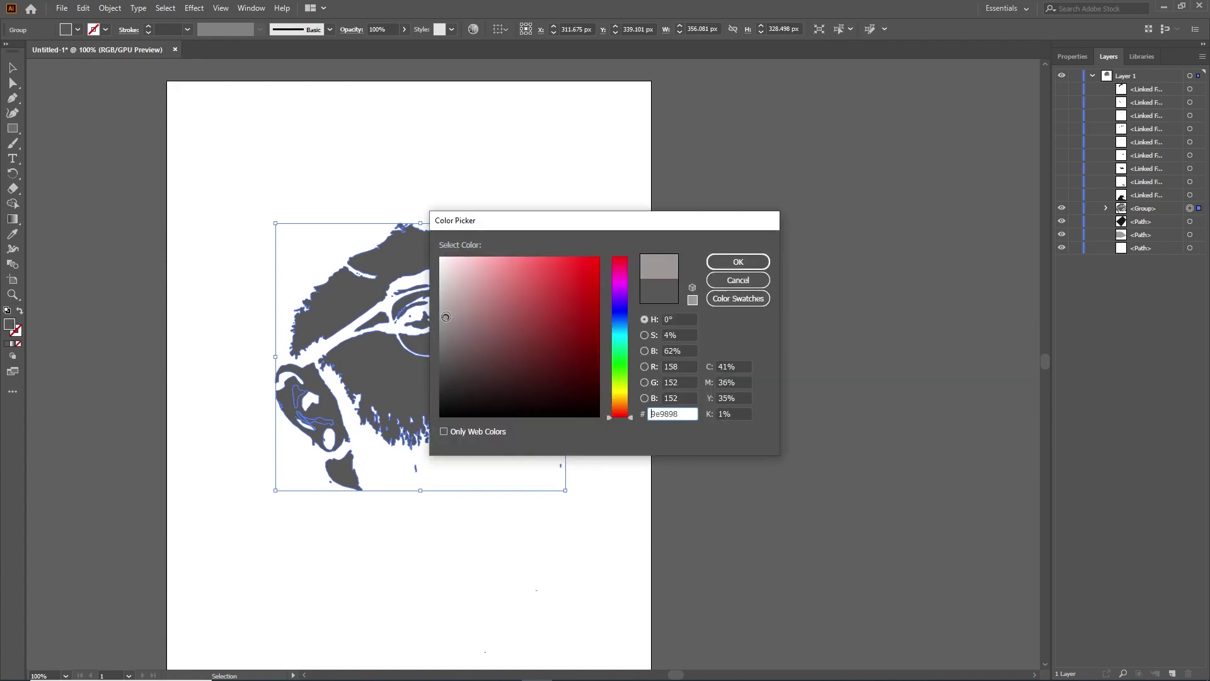
pyautogui.click(446, 317)
pyautogui.click(738, 261)
pyautogui.click(1062, 208)
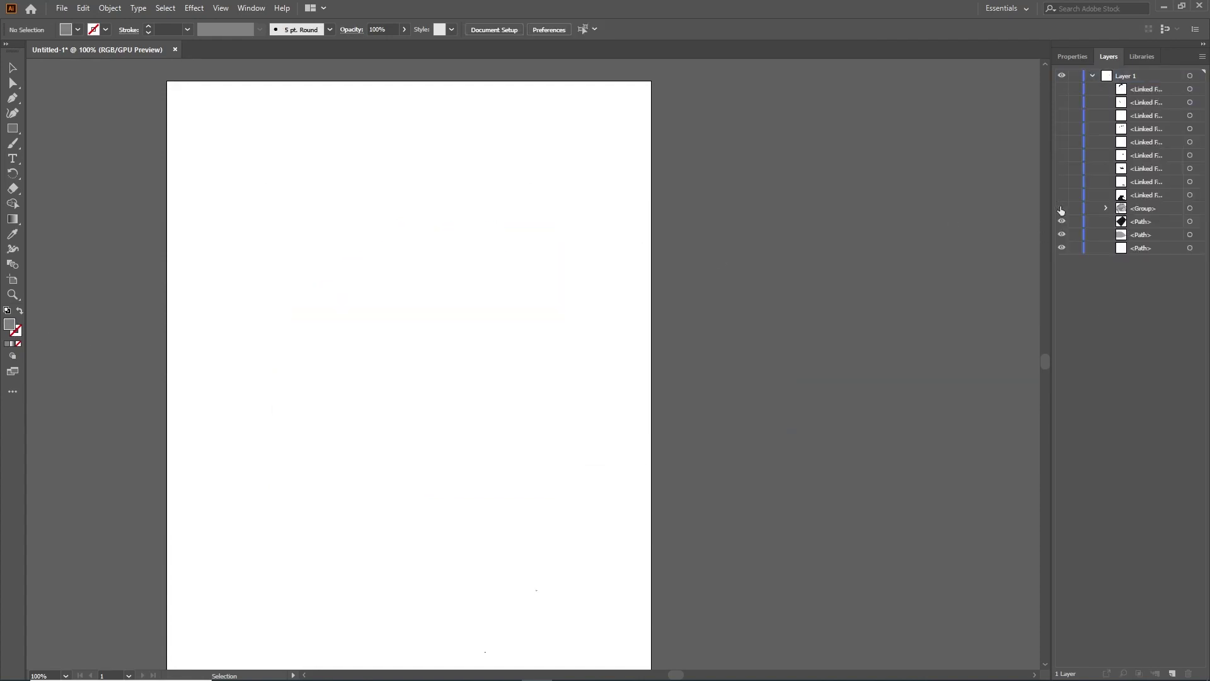
pyautogui.click(1062, 195)
pyautogui.click(441, 252)
# - Expand and ungroup the jacket trace, then hide the black jacket shape
pyautogui.scroll(-3, 361, 148)
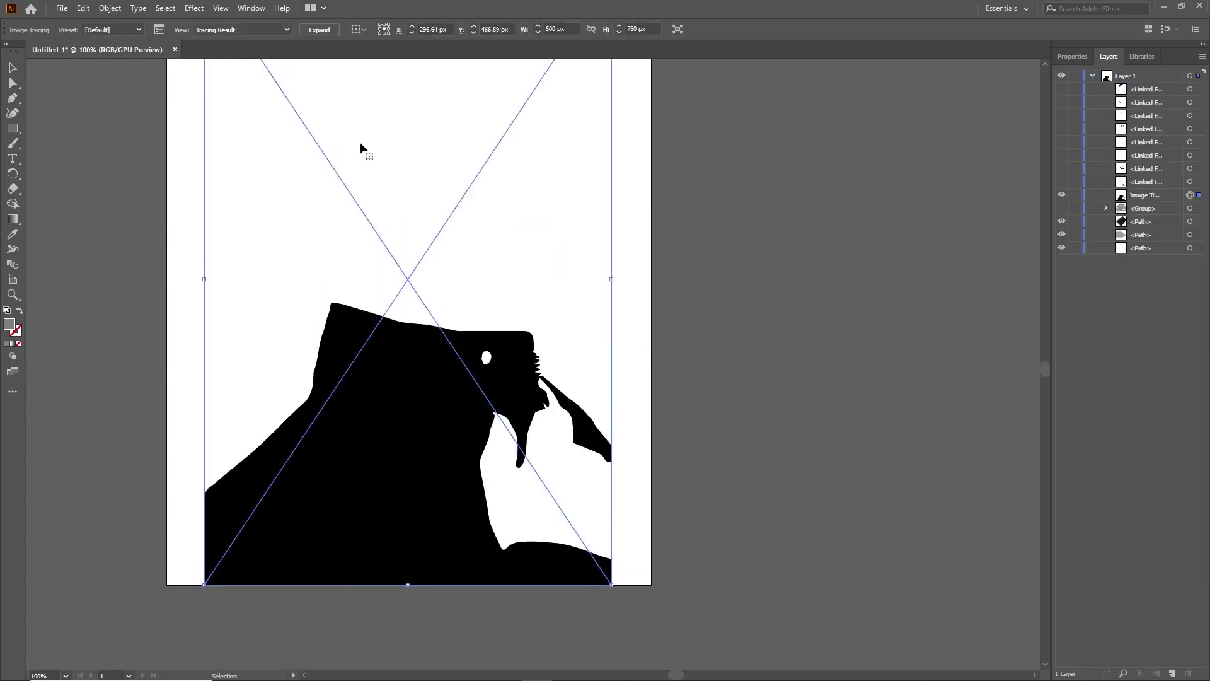
pyautogui.click(319, 29)
pyautogui.hotkey('ctrl', 'shift', 'g')
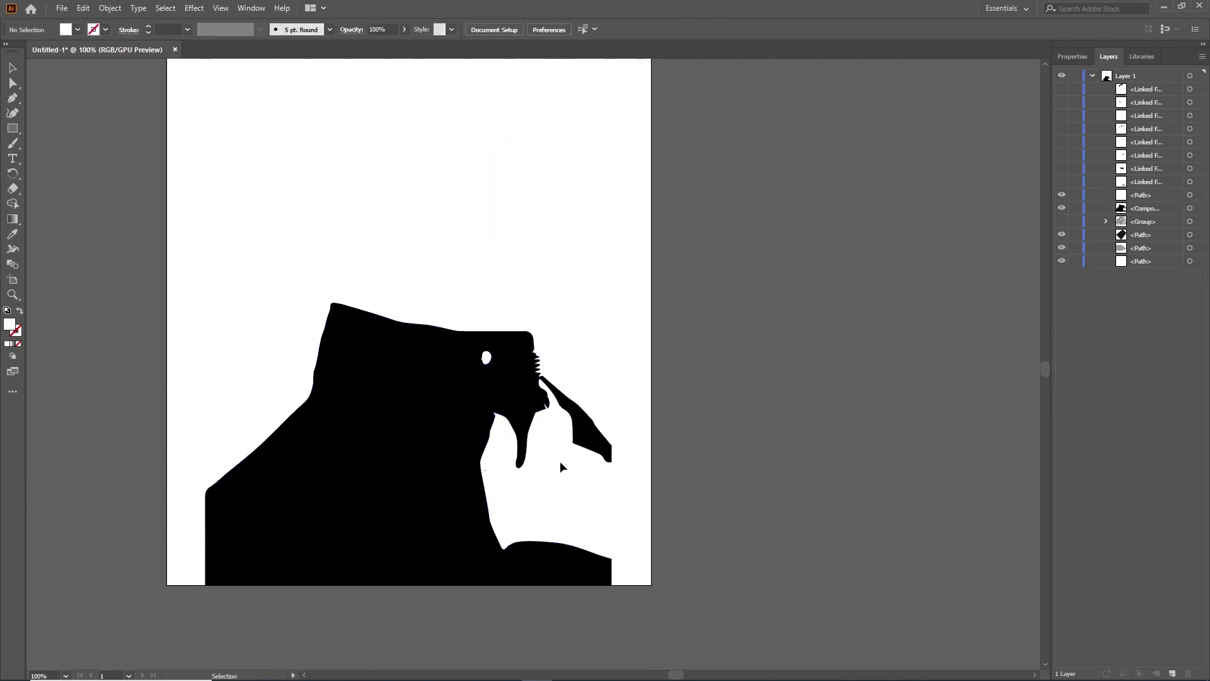
pyautogui.click(1062, 196)
# - Image Trace the hand photo with the 3 Colors preset, then expand and ungroup it
pyautogui.click(1062, 182)
pyautogui.click(421, 303)
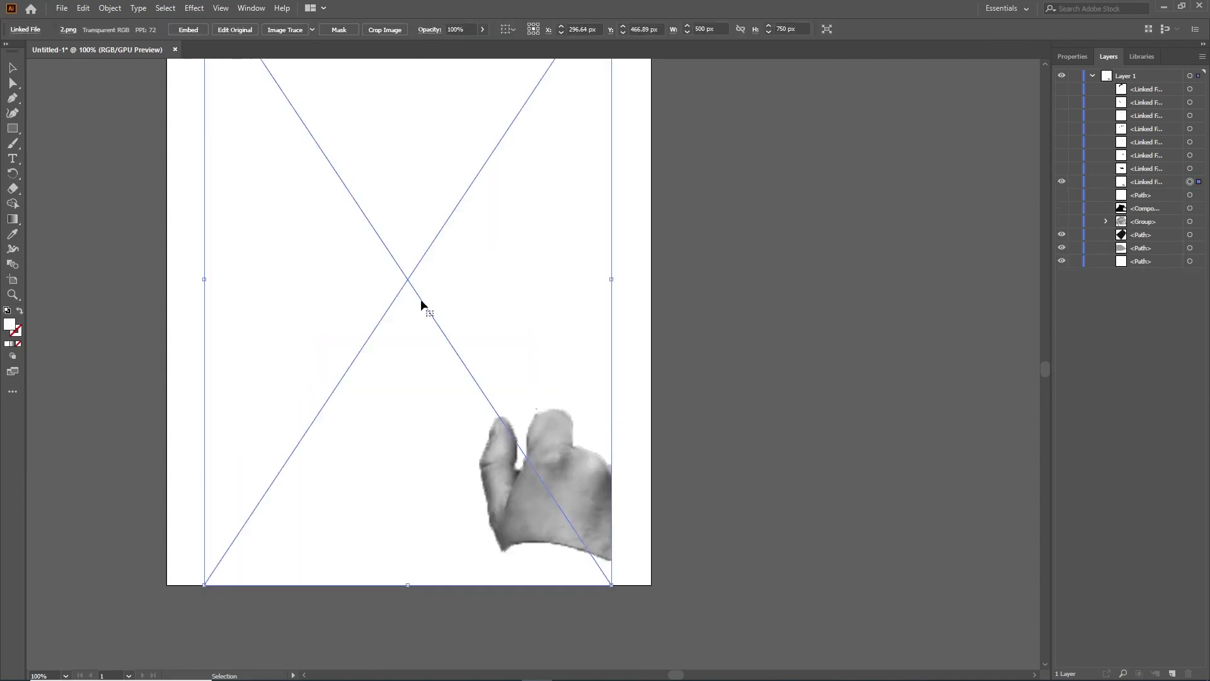
pyautogui.click(311, 30)
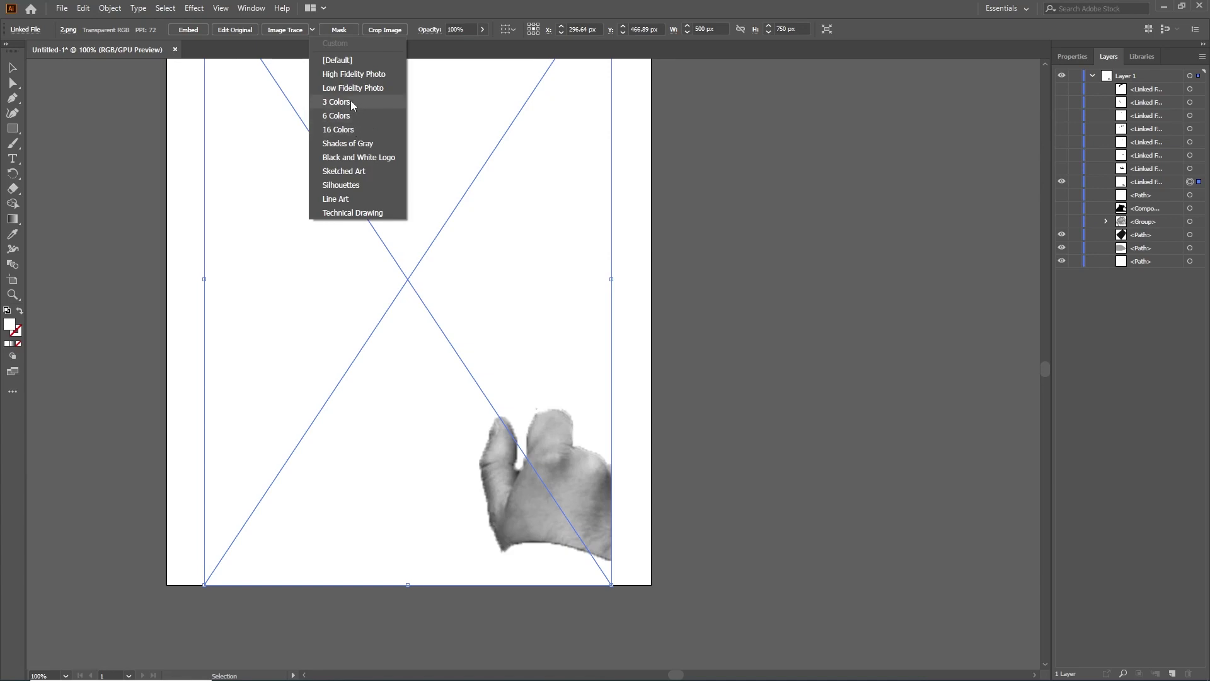
pyautogui.click(340, 102)
pyautogui.click(319, 30)
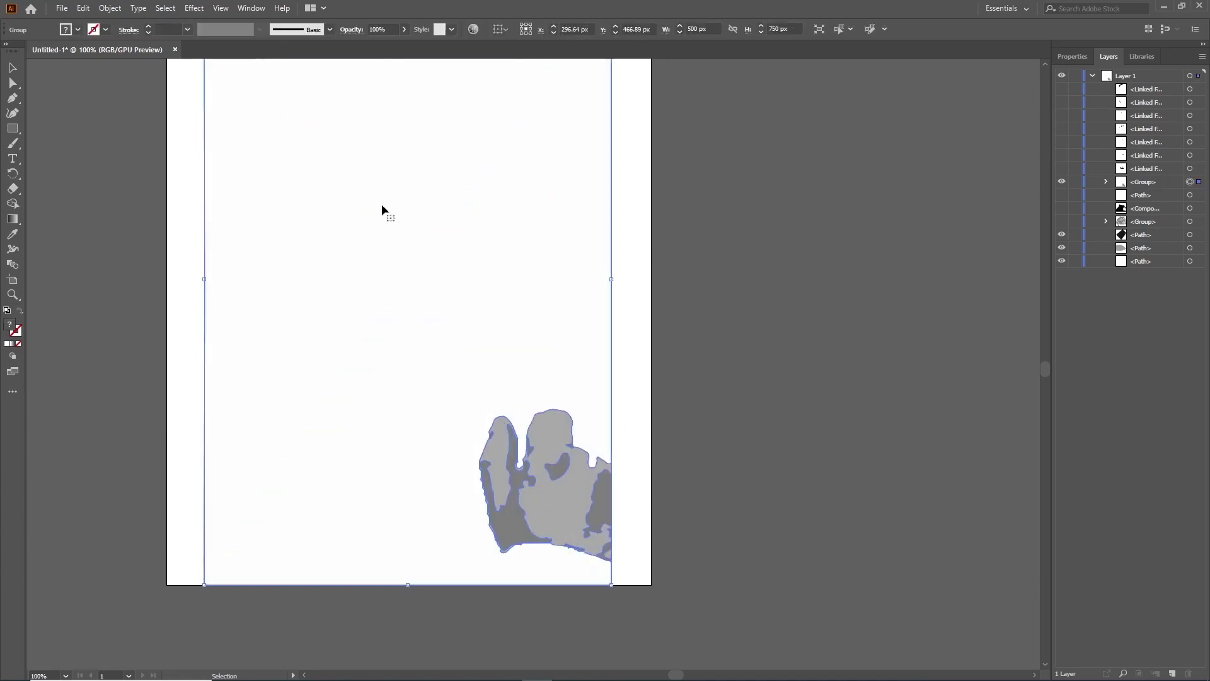
pyautogui.hotkey('ctrl', 'shift', 'g')
# - Fill all the hand paths dark grey, group them, and hide the group
pyautogui.click(524, 388)
pyautogui.hotkey('ctrl', 'a')
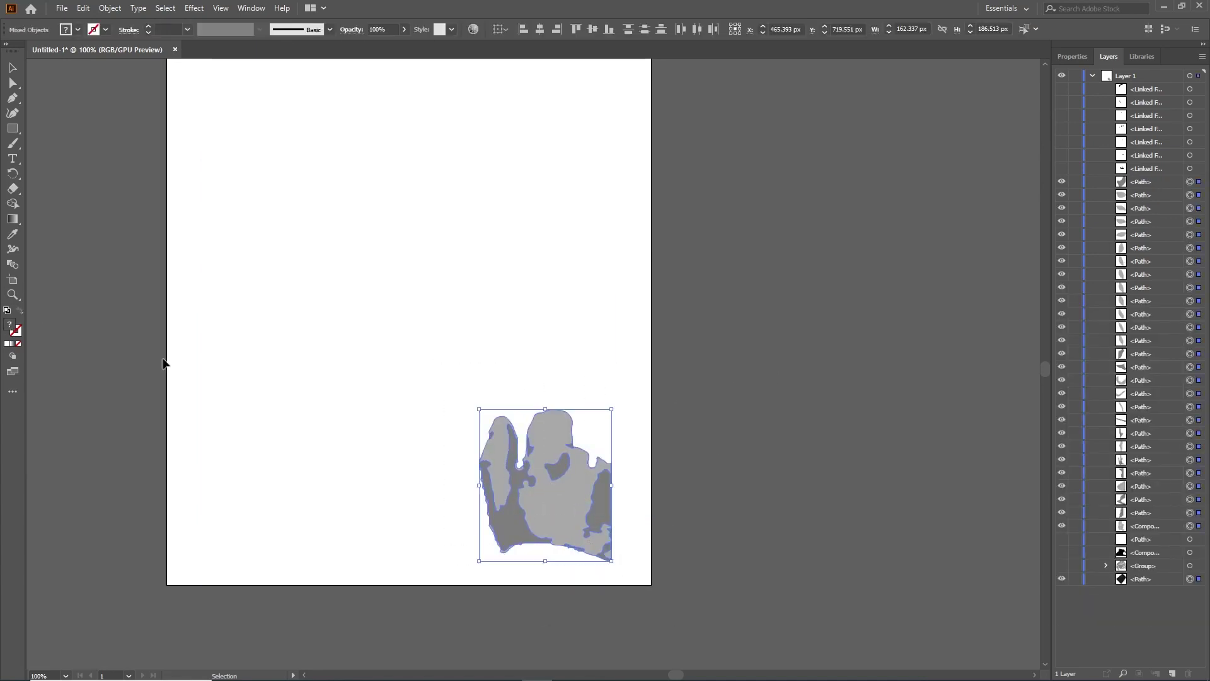
pyautogui.doubleClick(10, 325)
pyautogui.press('Return')
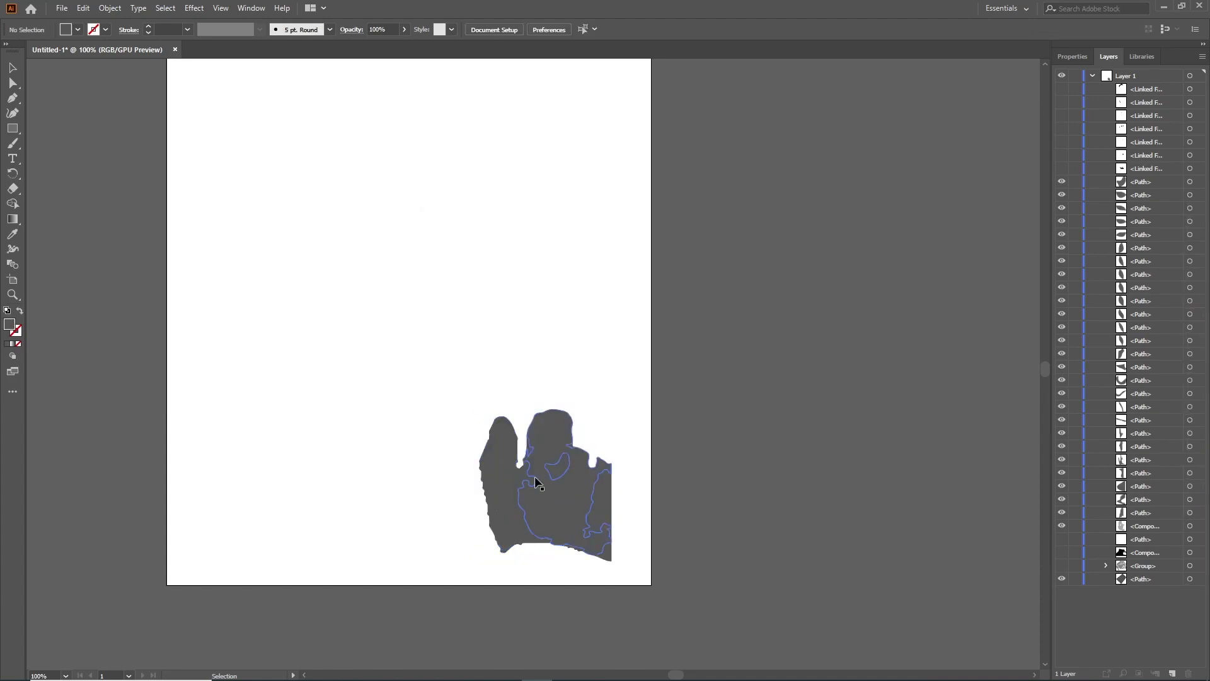
pyautogui.hotkey('ctrl', 'g')
pyautogui.click(1061, 182)
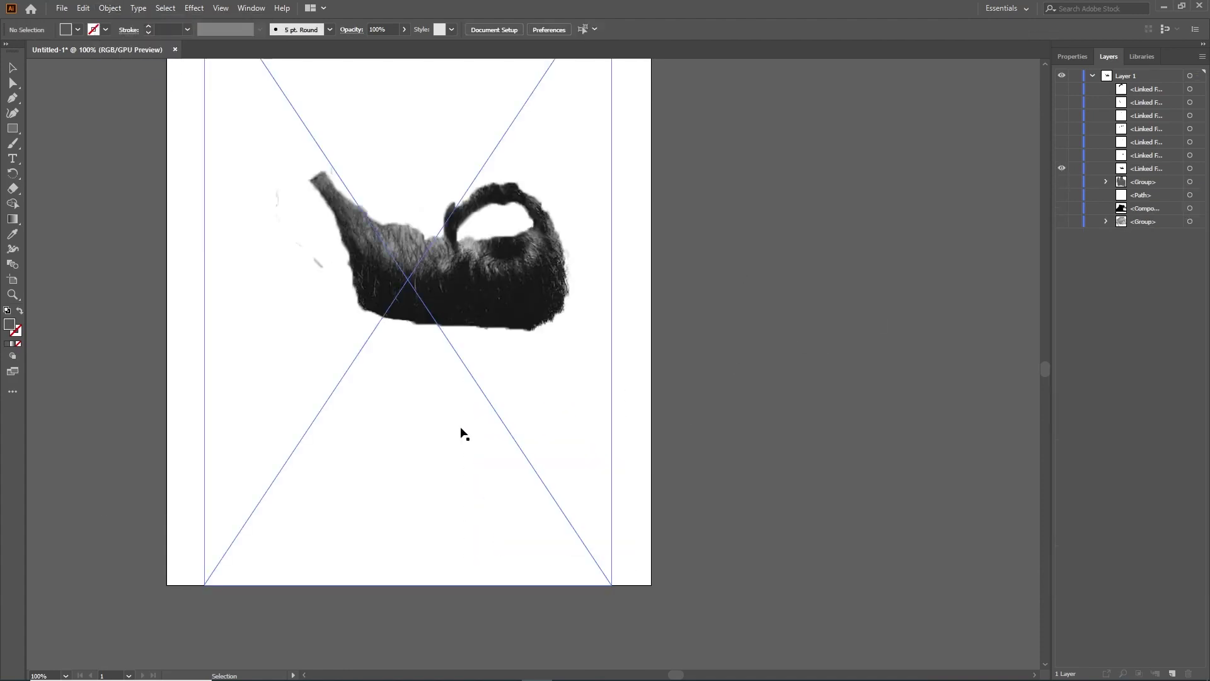
# - Ungroup the large traced black shape into separate paths
pyautogui.rightClick(329, 230)
pyautogui.click(372, 278)
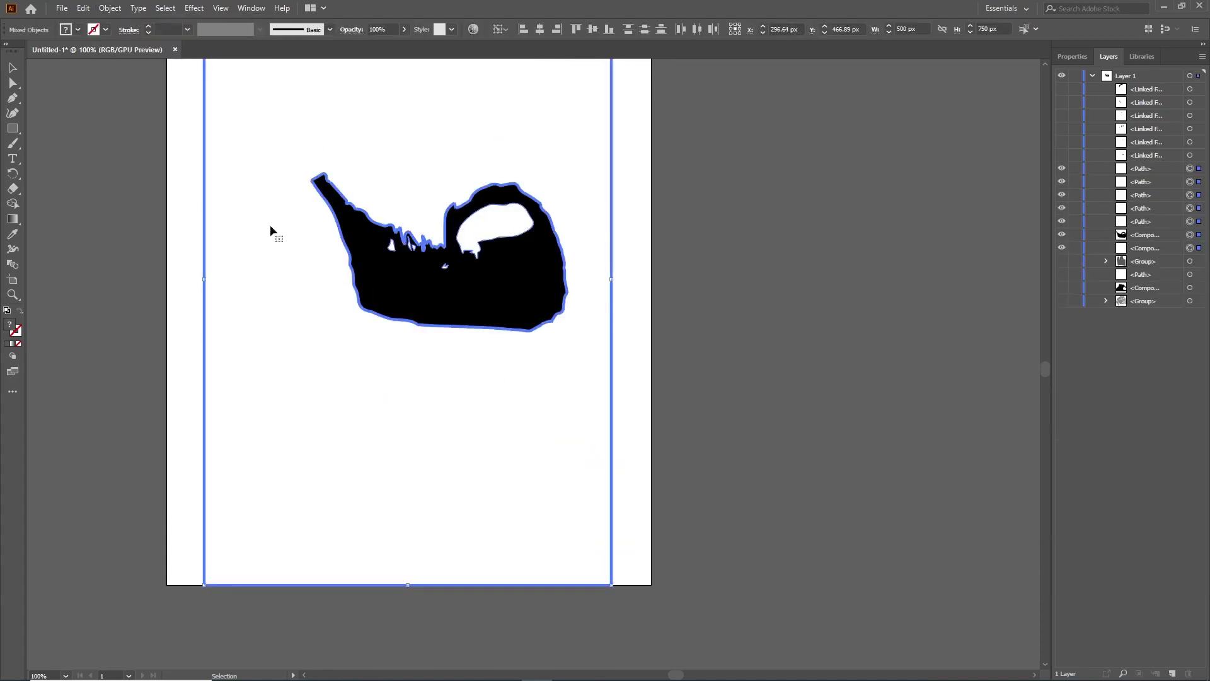
pyautogui.rightClick(435, 158)
pyautogui.click(500, 251)
pyautogui.click(489, 126)
# - Delete the five small white paths from the black shape, then hide it
pyautogui.scroll(1, 410, 169)
pyautogui.click(1062, 222)
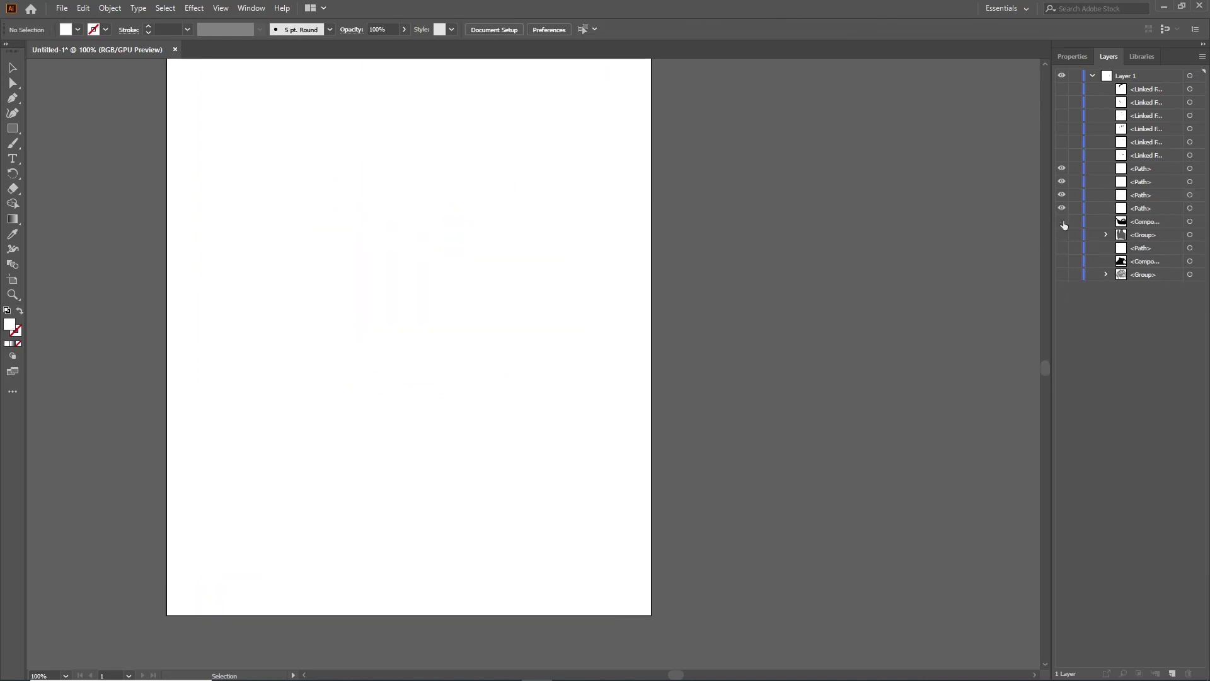
pyautogui.click(1061, 222)
pyautogui.click(1190, 208)
pyautogui.moveTo(1193, 203); pyautogui.dragTo(1189, 168)
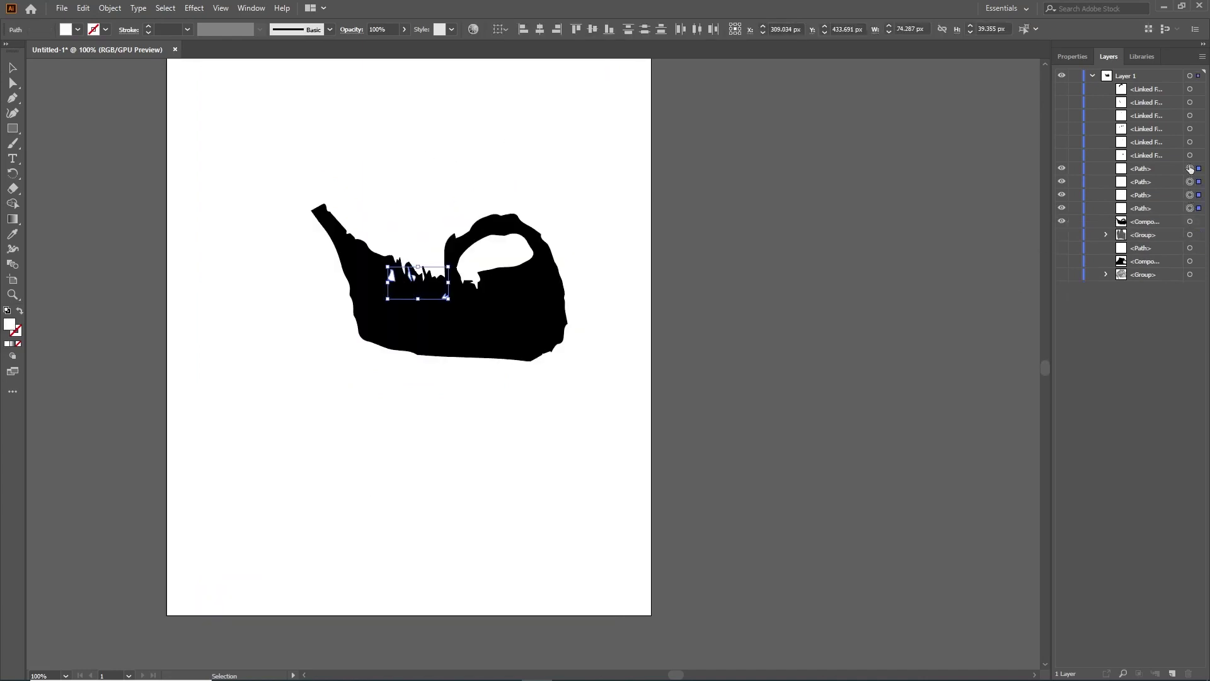
pyautogui.press('Delete')
pyautogui.click(1062, 182)
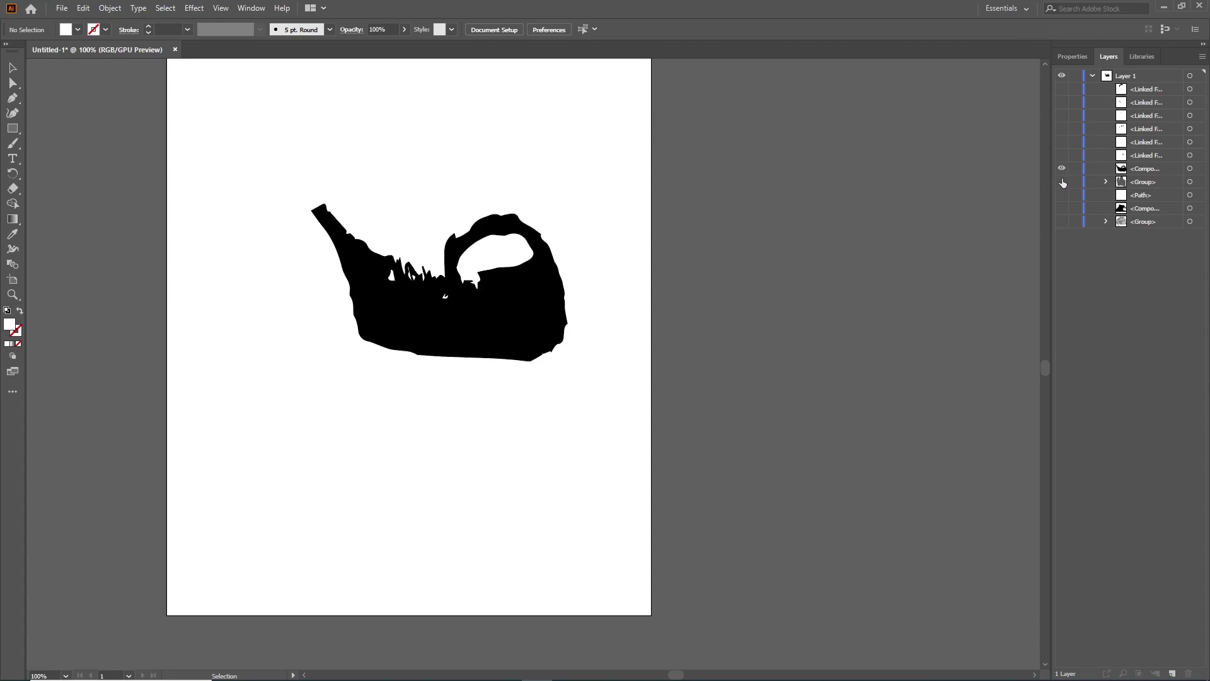
pyautogui.click(1190, 195)
pyautogui.press('Delete')
pyautogui.click(1062, 168)
# - Try black-and-white, 6 Colors and default traces on the lips photo, undoing each
pyautogui.click(1062, 155)
pyautogui.click(1189, 155)
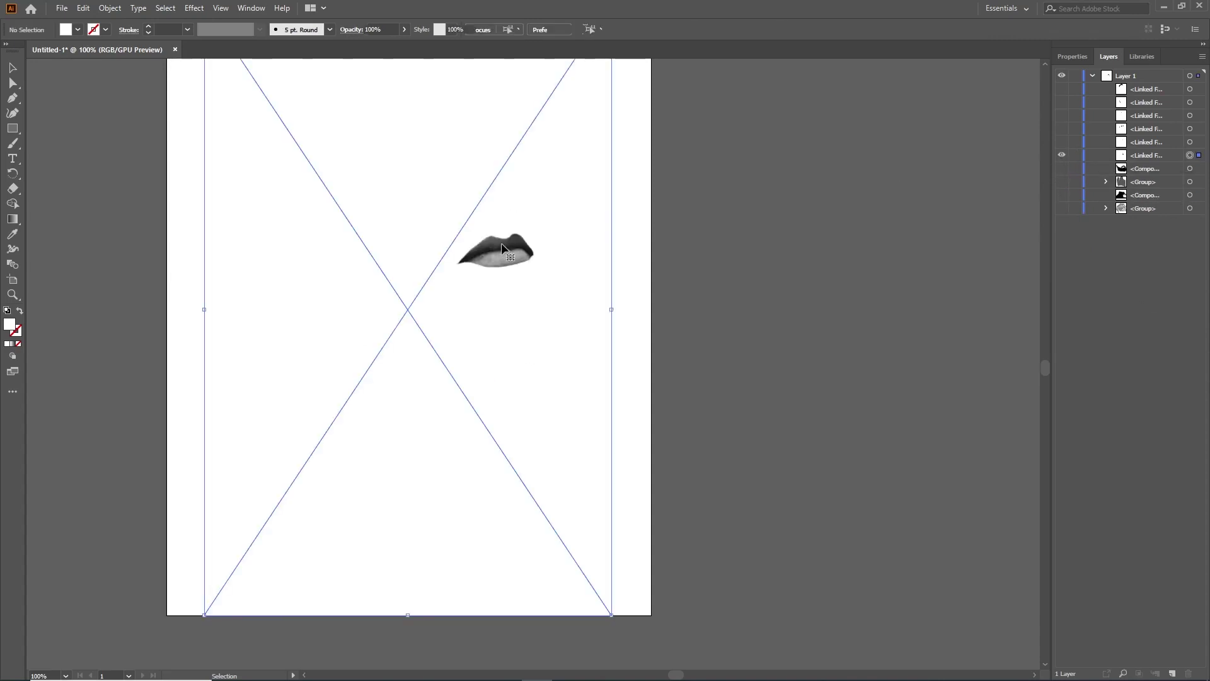
pyautogui.click(281, 30)
pyautogui.hotkey('ctrl', 'z')
pyautogui.click(312, 30)
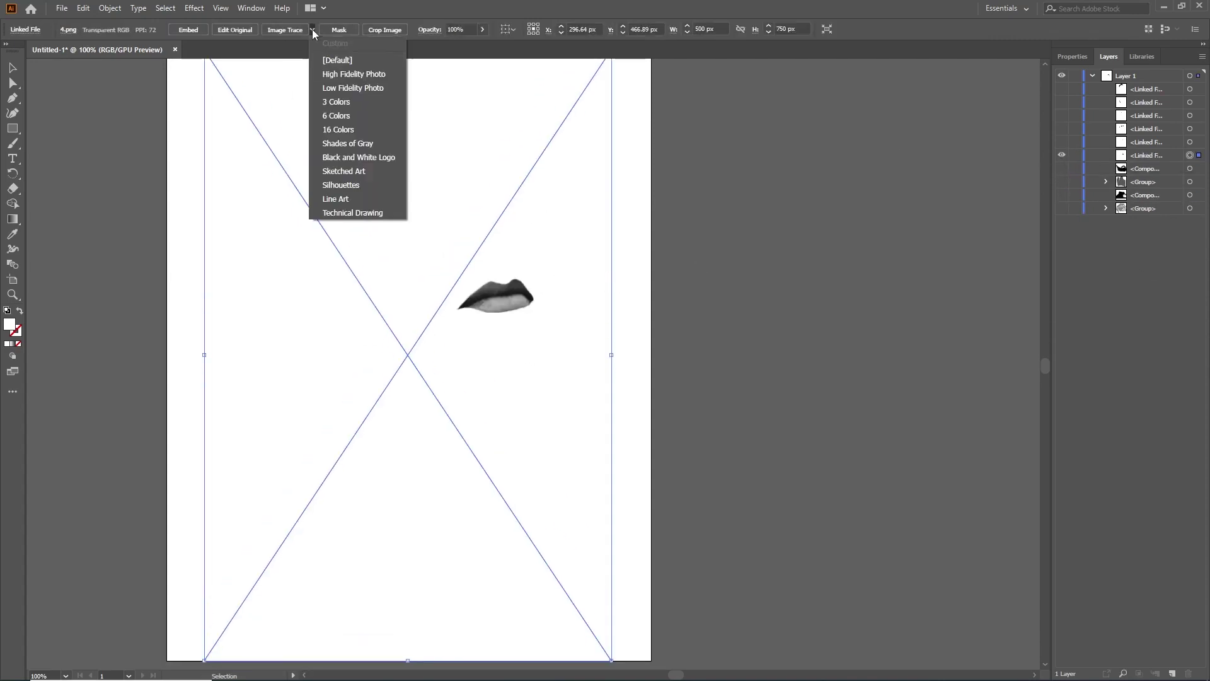
pyautogui.click(337, 122)
pyautogui.hotkey('ctrl', 'z')
pyautogui.click(309, 28)
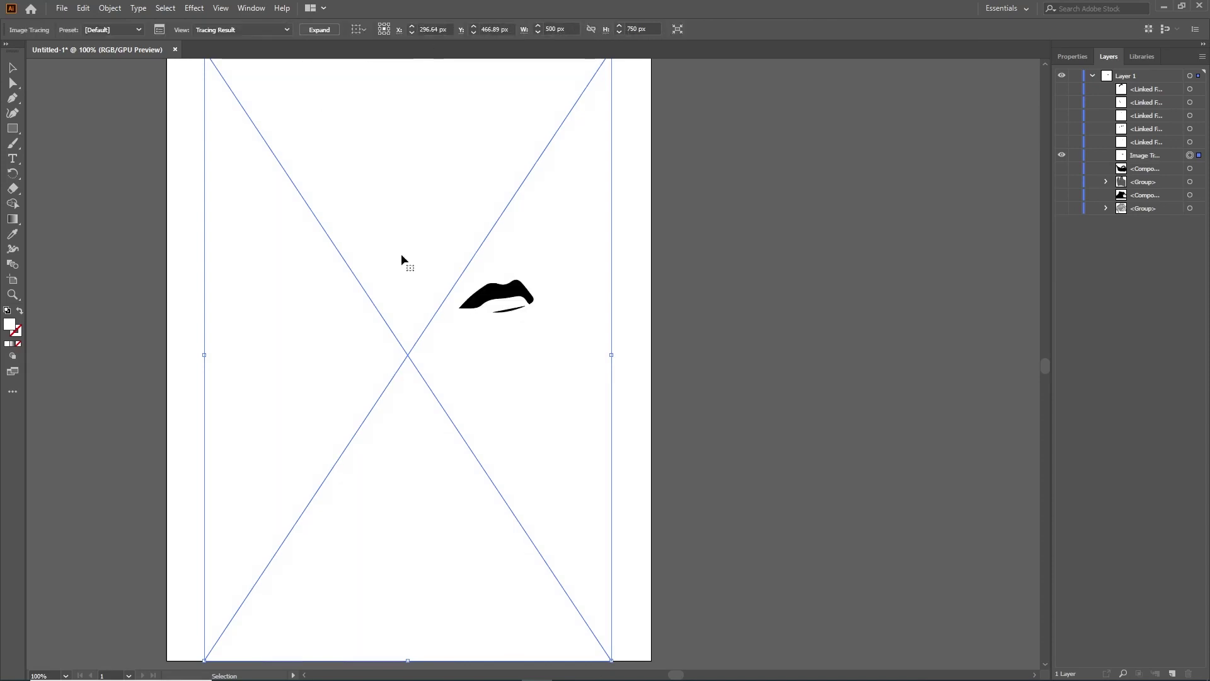
pyautogui.scroll(1, 399, 241)
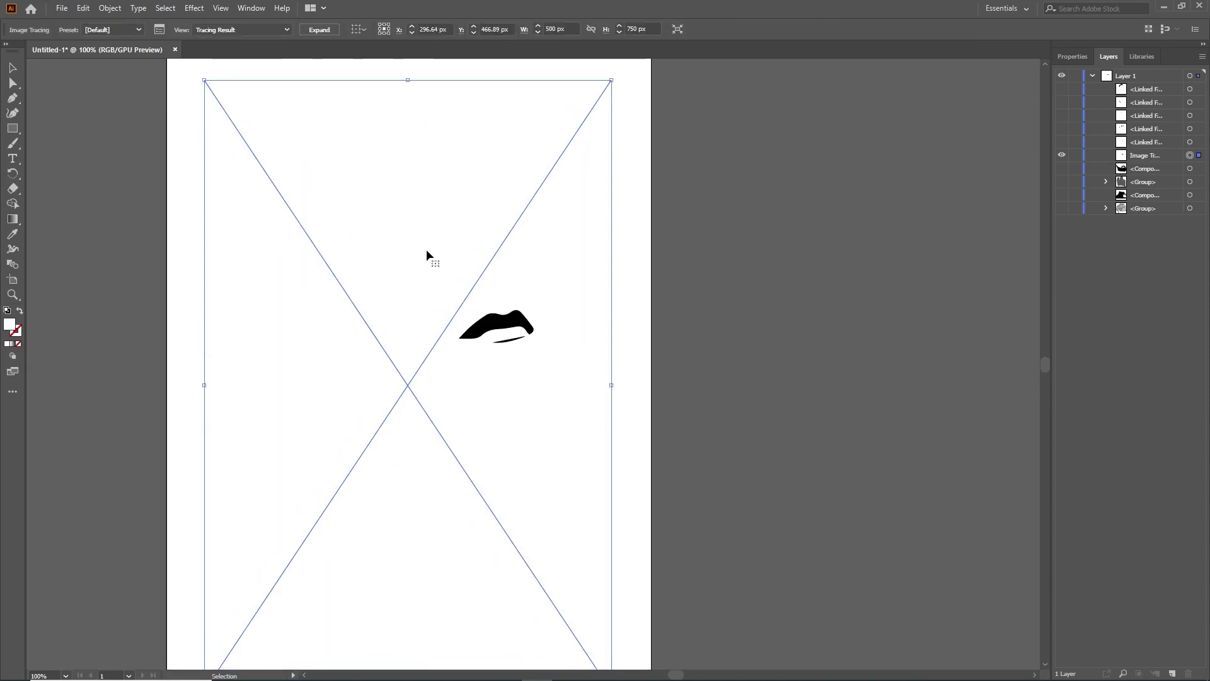
pyautogui.hotkey('ctrl', 'z')
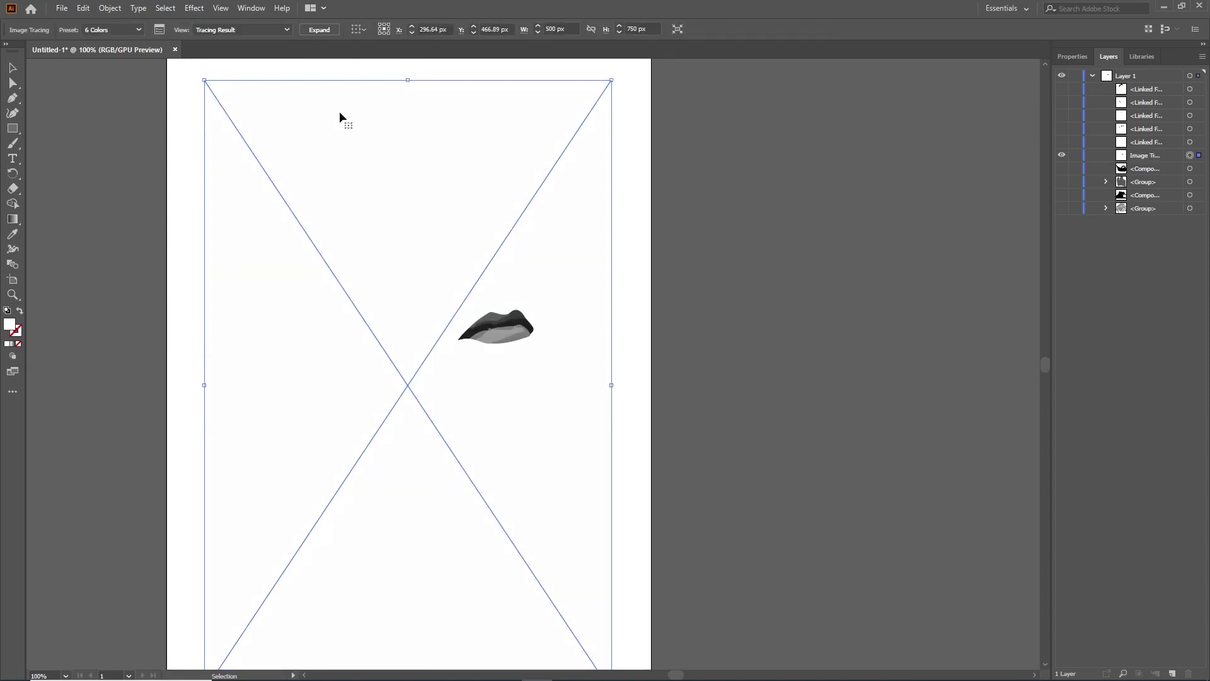
pyautogui.hotkey('ctrl', 'z')
# - Trace the lips with 3 Colors, expand, ungroup, and delete the off-white background rectangle
pyautogui.click(311, 30)
pyautogui.click(338, 101)
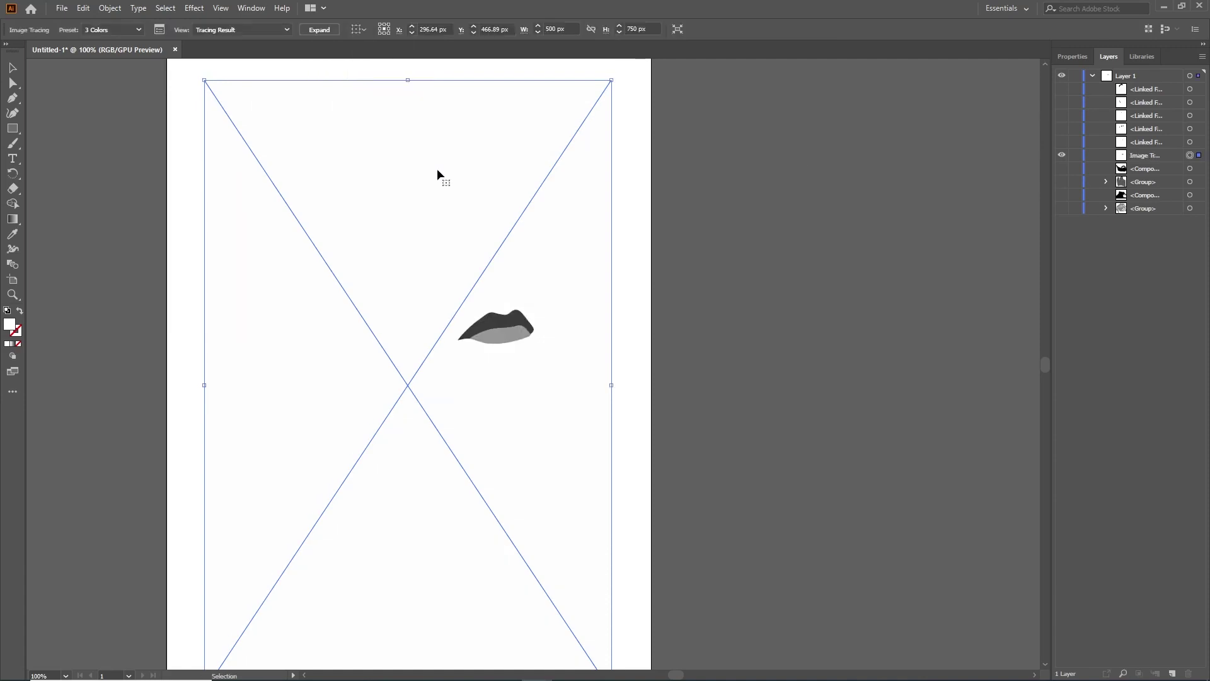
pyautogui.click(318, 30)
pyautogui.hotkey('ctrl', 'shift', 'g')
pyautogui.click(505, 246)
pyautogui.press('Delete')
# - Inspect the two lip shapes' properties, then hide the finished lips
pyautogui.moveTo(504, 246); pyautogui.dragTo(539, 345)
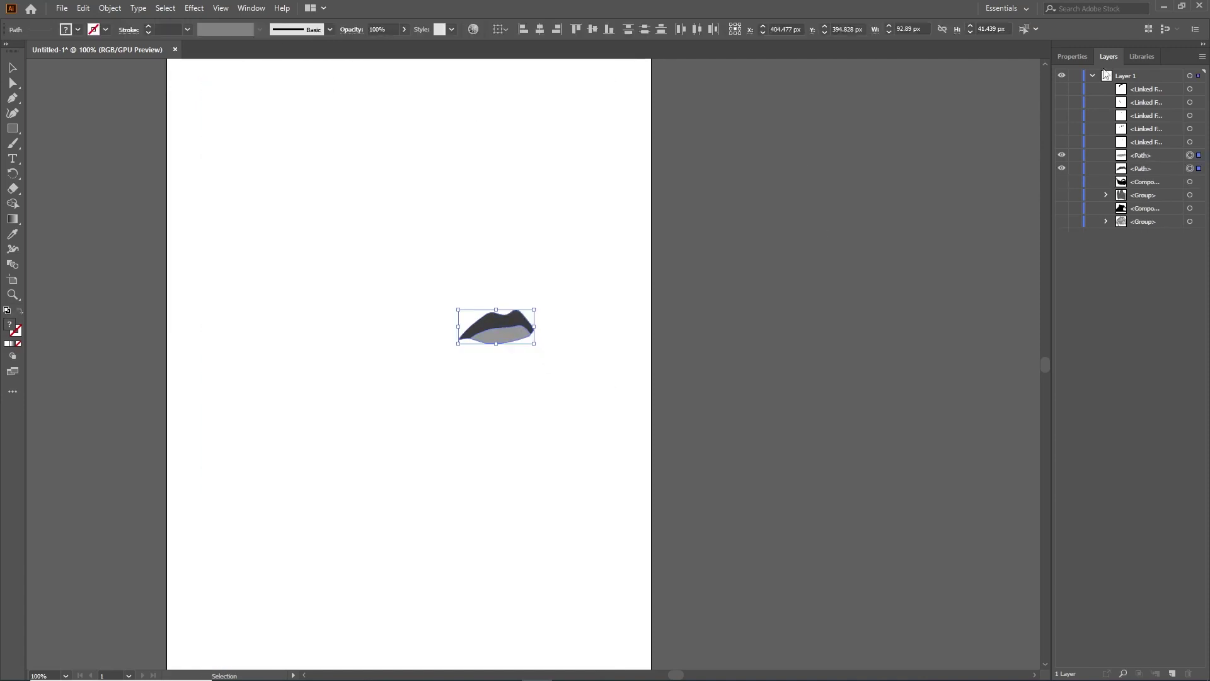
pyautogui.click(1072, 56)
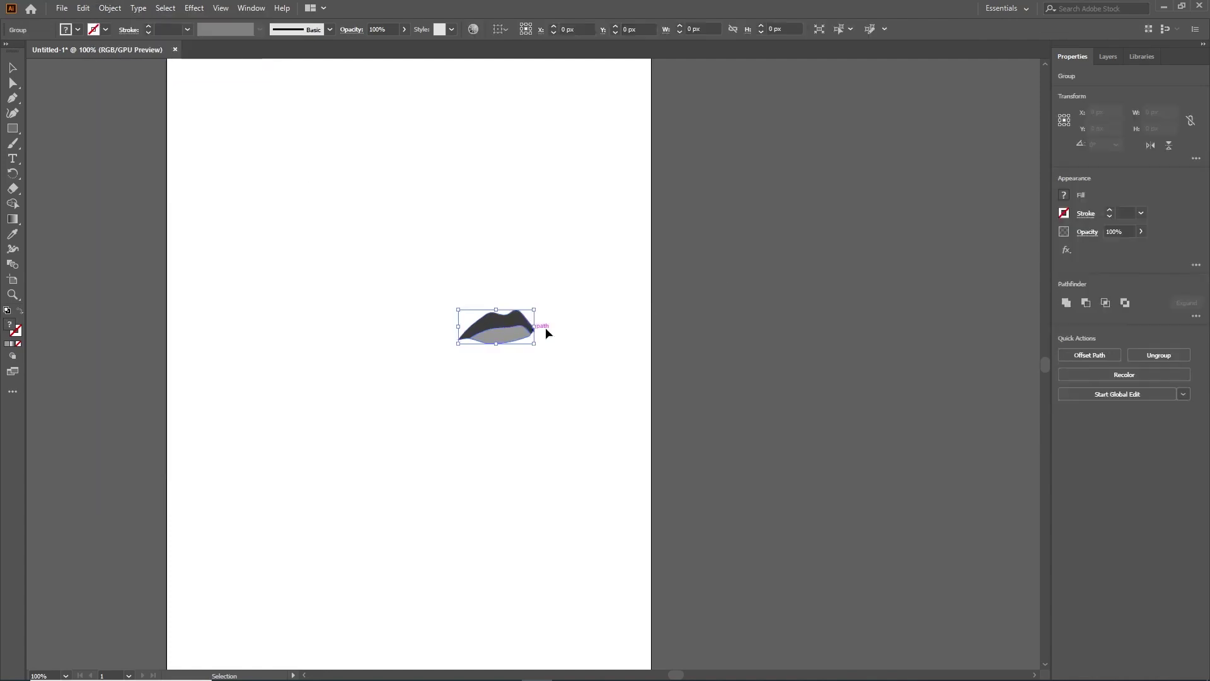
pyautogui.click(1108, 56)
pyautogui.keyDown('alt'); pyautogui.click(1062, 142); pyautogui.keyUp('alt')
pyautogui.click(504, 94)
# - Try several trace presets on the nose photo, settling on the default black trace
pyautogui.click(312, 30)
pyautogui.click(340, 70)
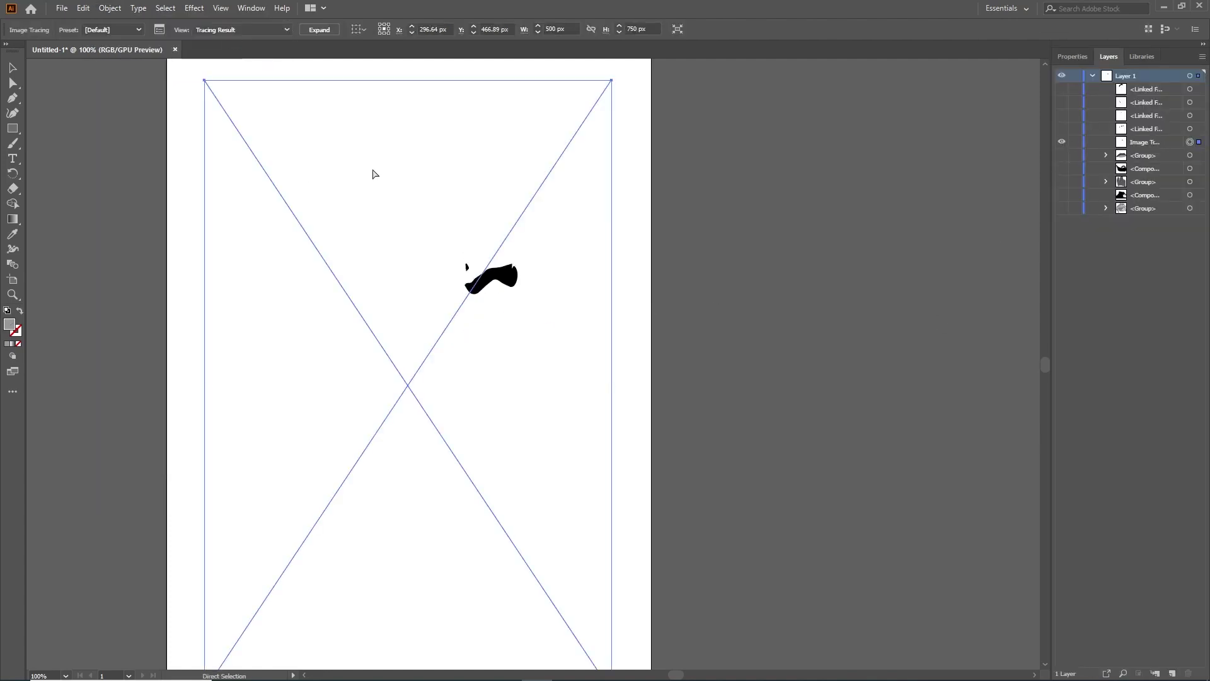
pyautogui.hotkey('ctrl', 'z')
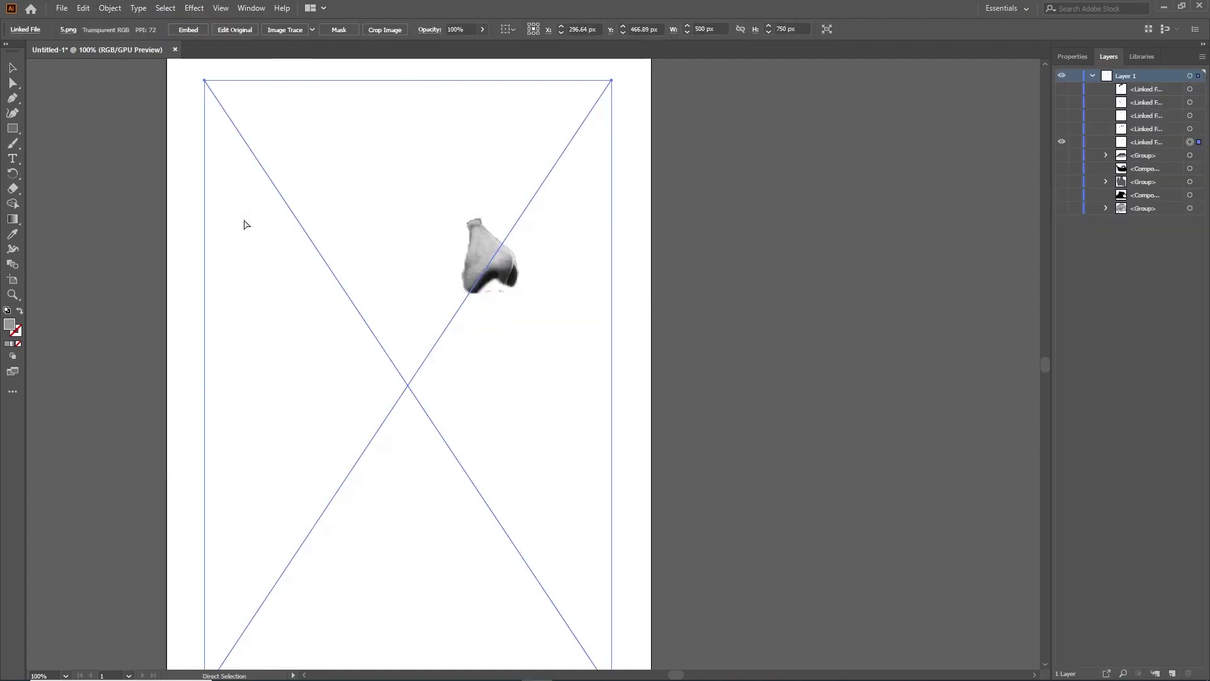
pyautogui.click(312, 30)
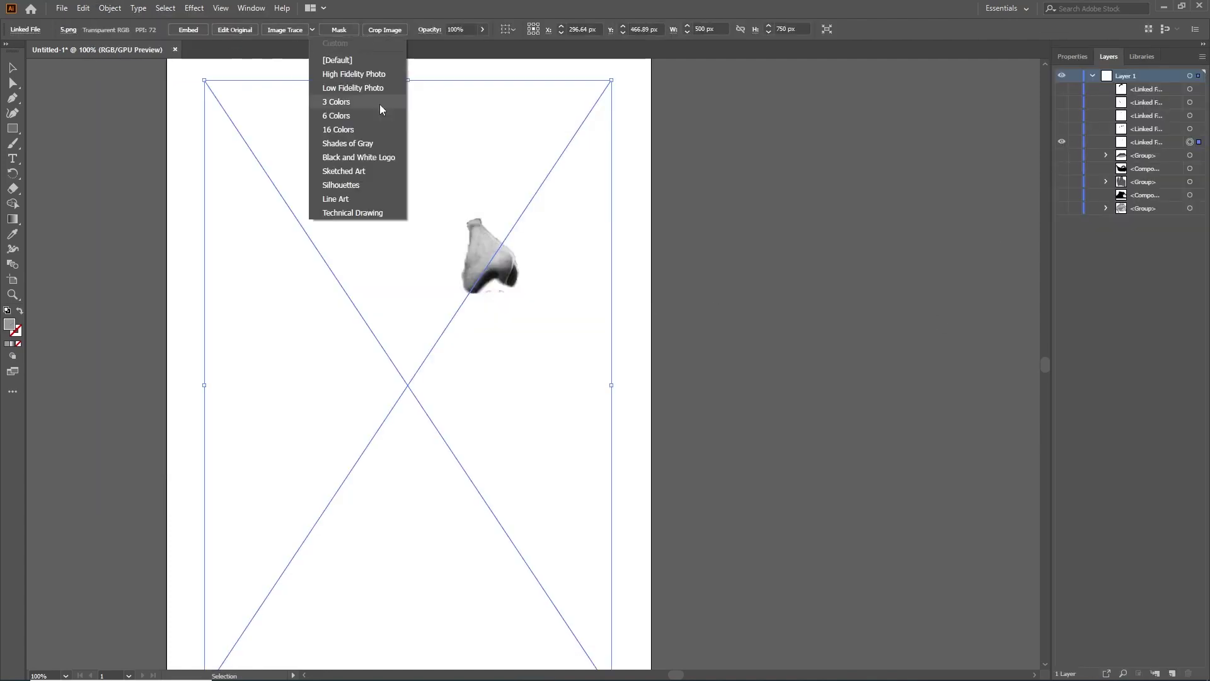
pyautogui.click(348, 143)
pyautogui.hotkey('ctrl', 'z')
pyautogui.click(287, 30)
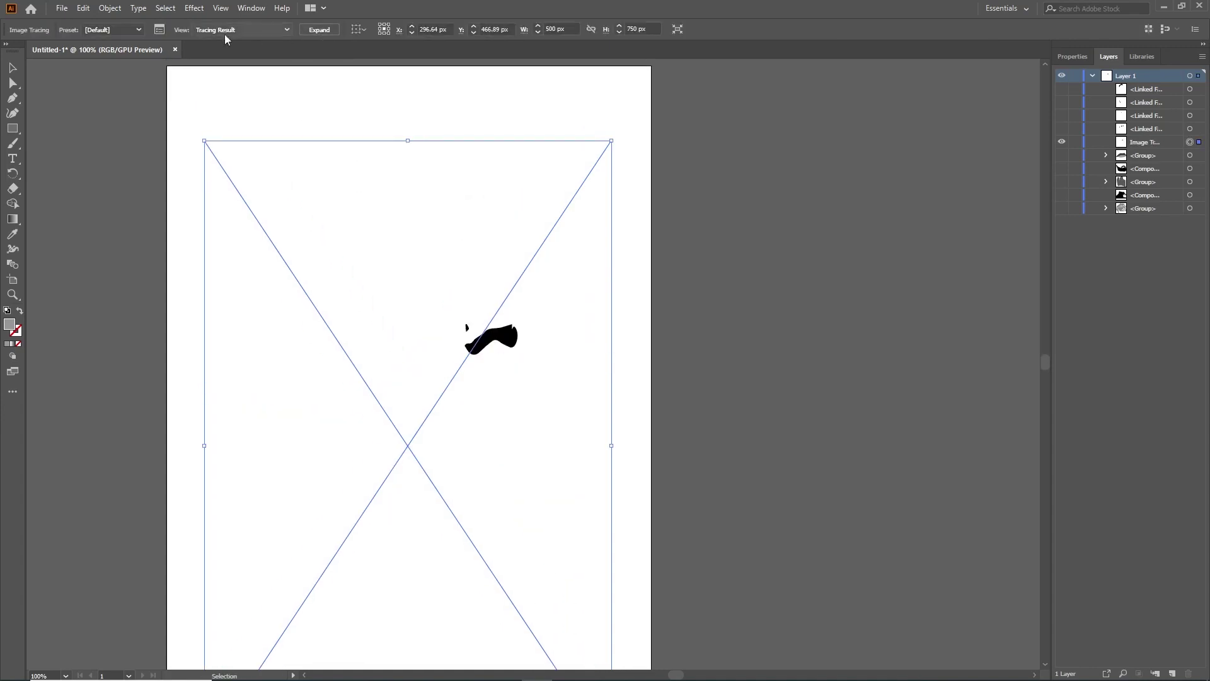
# - Expand and ungroup the nose trace, then group its two black shapes
pyautogui.click(319, 30)
pyautogui.rightClick(345, 250)
pyautogui.click(378, 354)
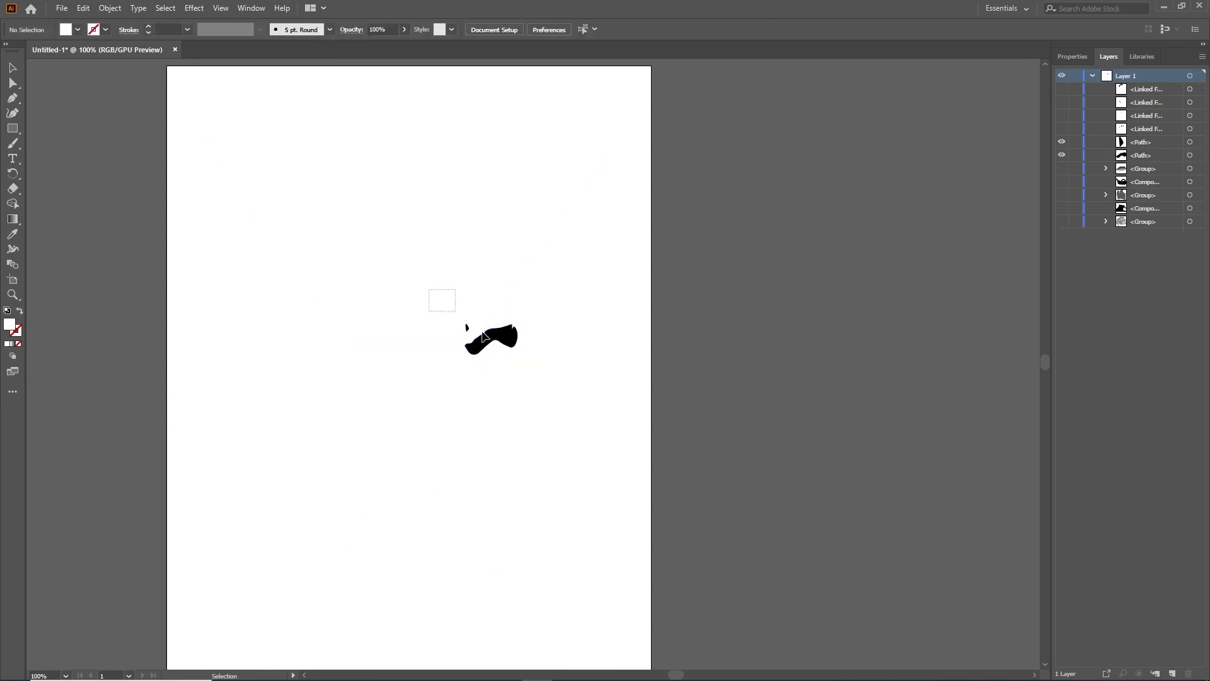
pyautogui.moveTo(433, 289); pyautogui.dragTo(473, 331)
pyautogui.click(110, 7)
# - Hide the nose group, then trace, expand and ungroup the glasses photo
pyautogui.click(150, 72)
pyautogui.click(1062, 142)
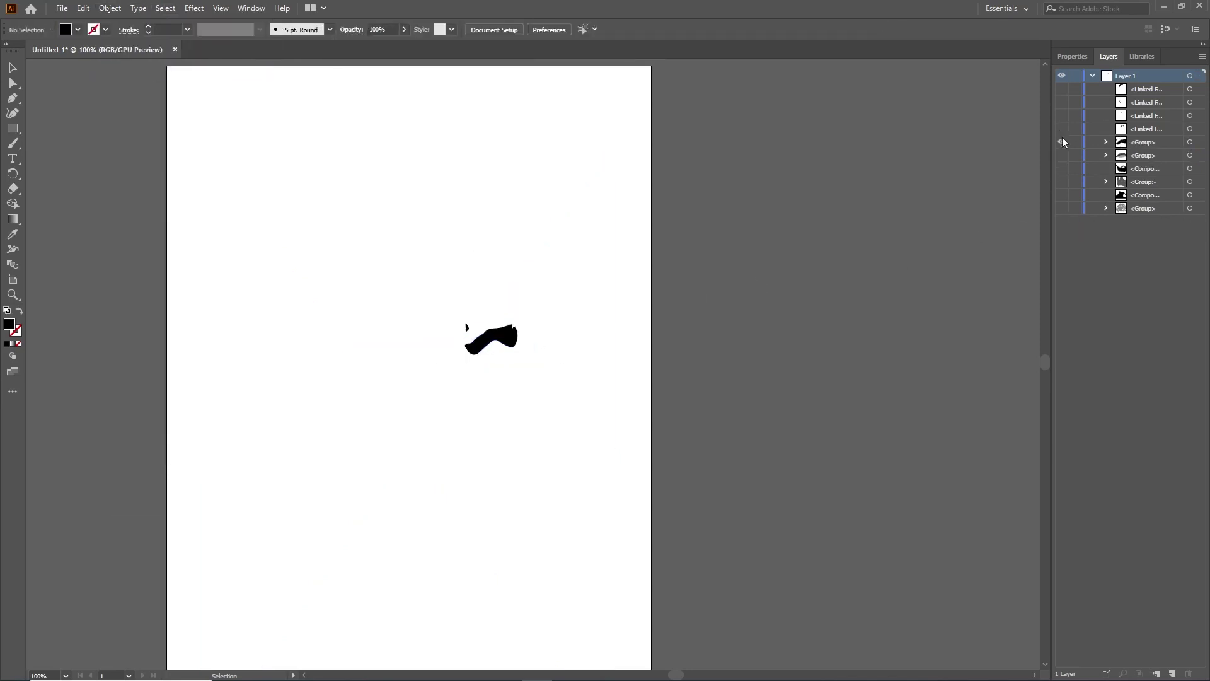
pyautogui.click(1144, 128)
pyautogui.click(110, 8)
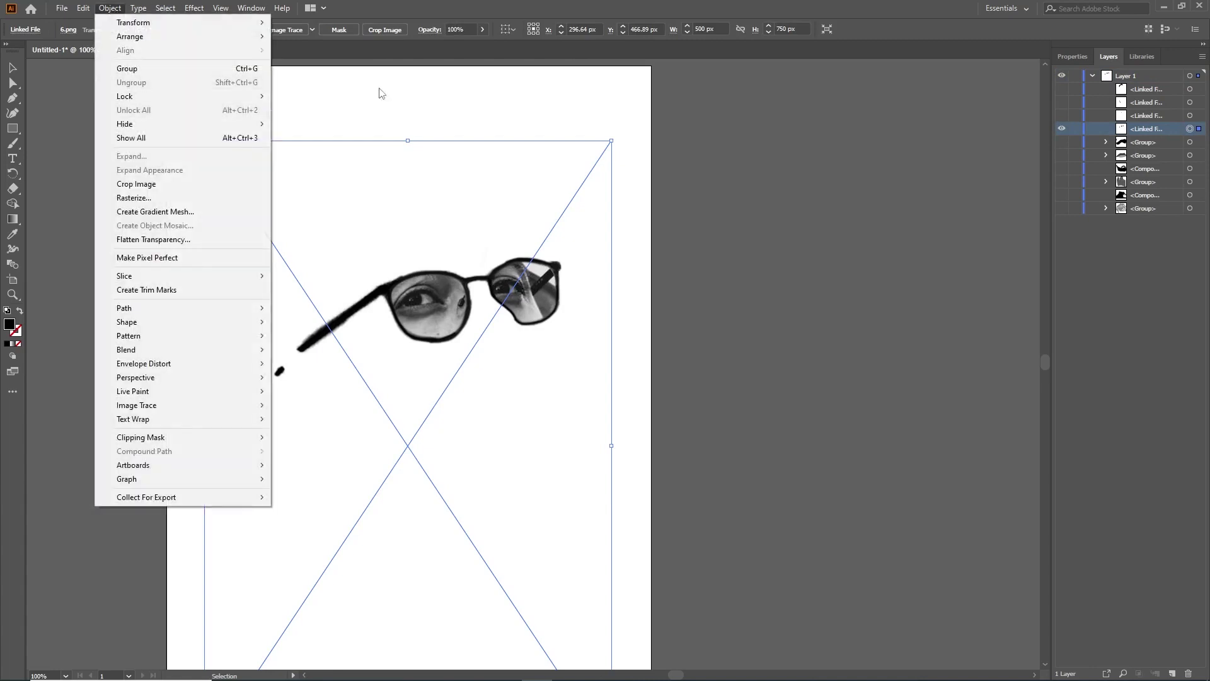
pyautogui.click(380, 92)
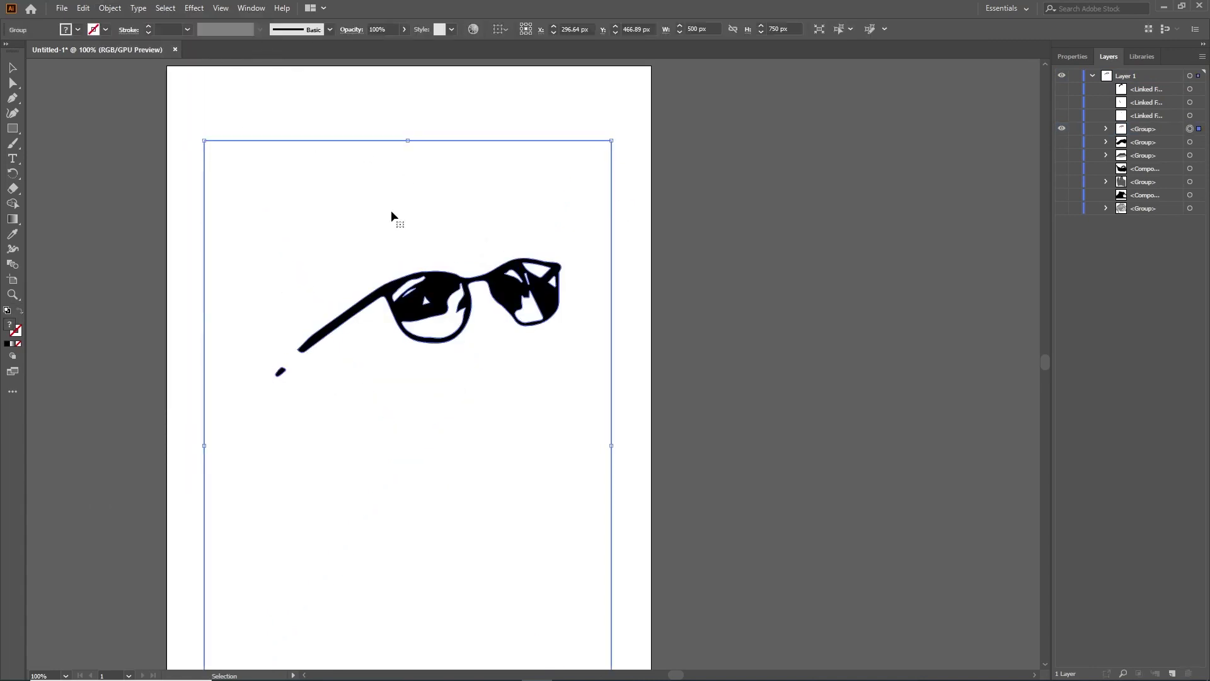
pyautogui.hotkey('shift', 'ctrl', 'g')
# - Delete the white paths and highlights inside both glasses lenses
pyautogui.click(447, 332)
pyautogui.press('Delete')
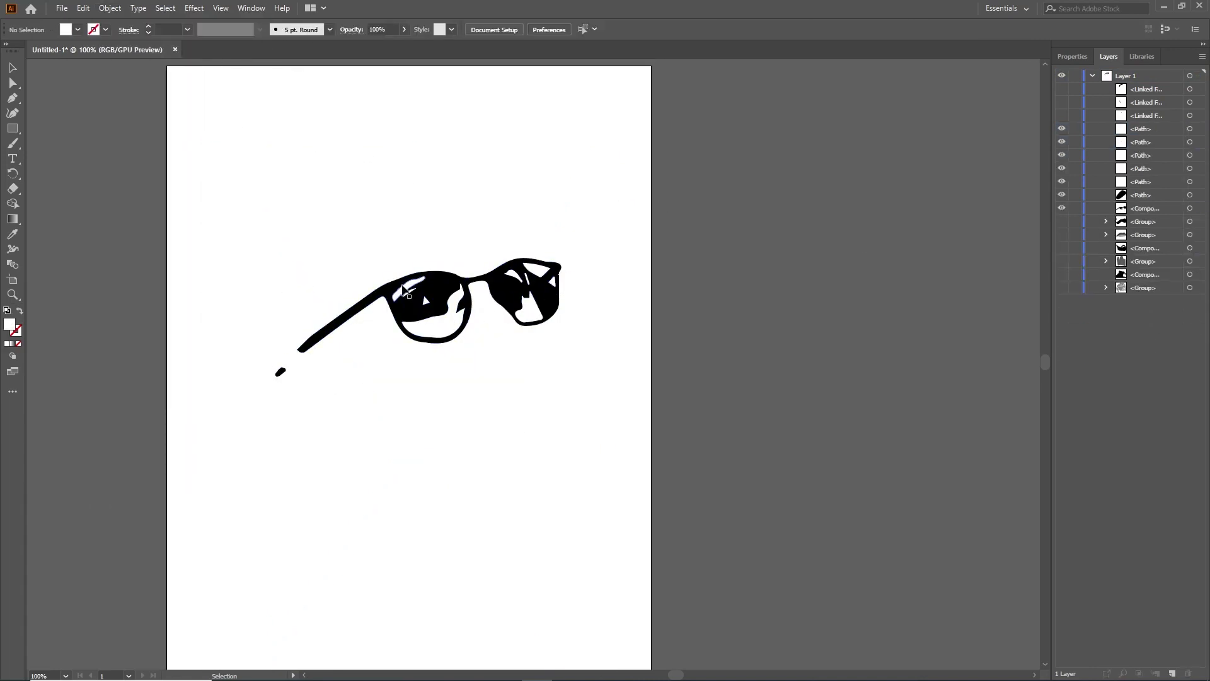
pyautogui.click(518, 280)
pyautogui.press('Delete')
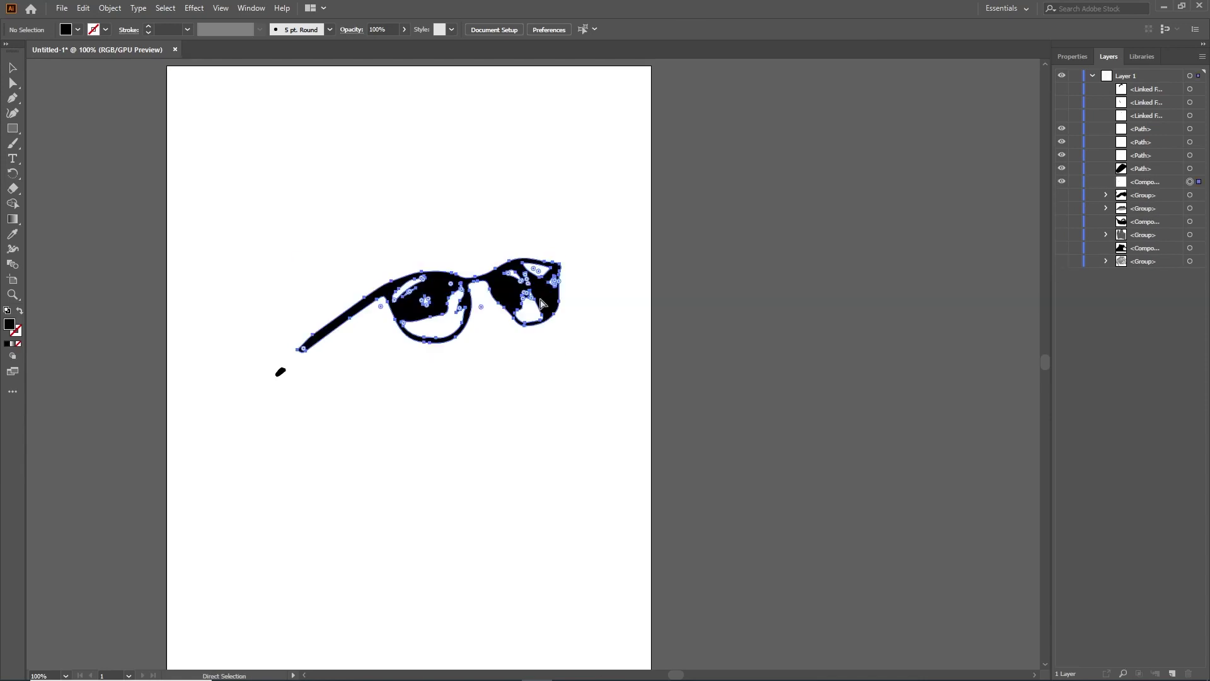
pyautogui.click(528, 282)
pyautogui.press('Delete')
pyautogui.click(528, 282)
pyautogui.press('Delete')
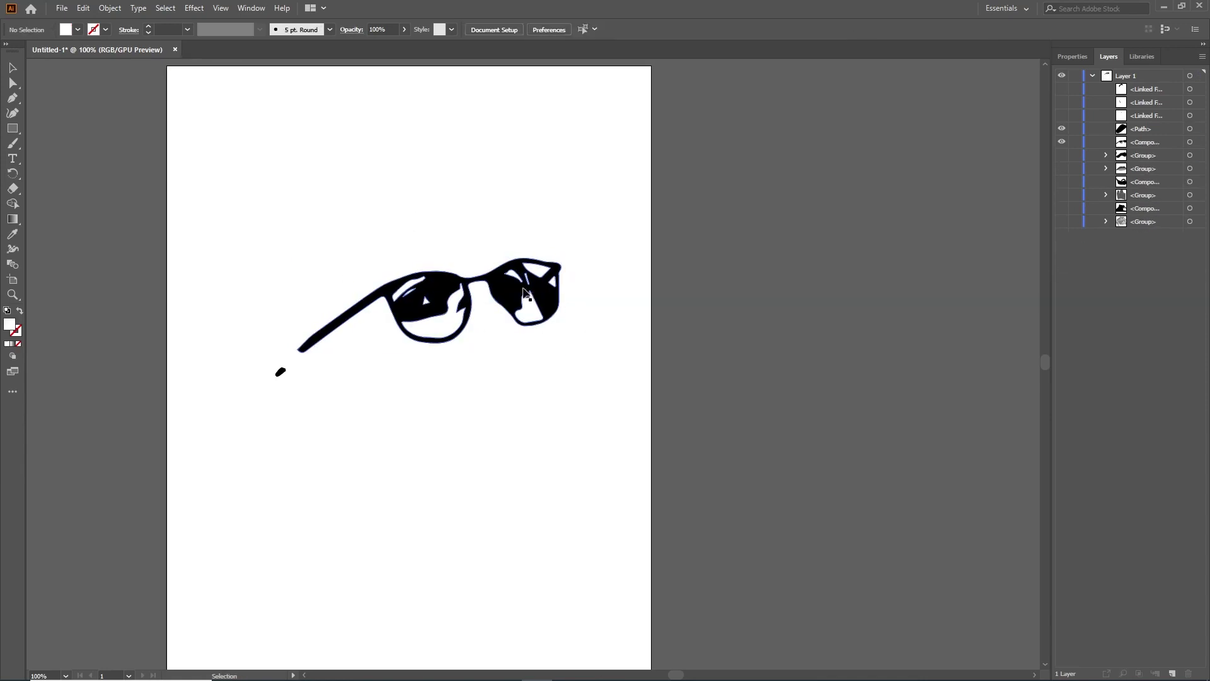
pyautogui.click(528, 283)
pyautogui.press('Delete')
# - Select the remaining black glasses shapes and group them
pyautogui.hotkey('ctrl', 'a')
pyautogui.hotkey('ctrl', 'g')
pyautogui.click(736, 281)
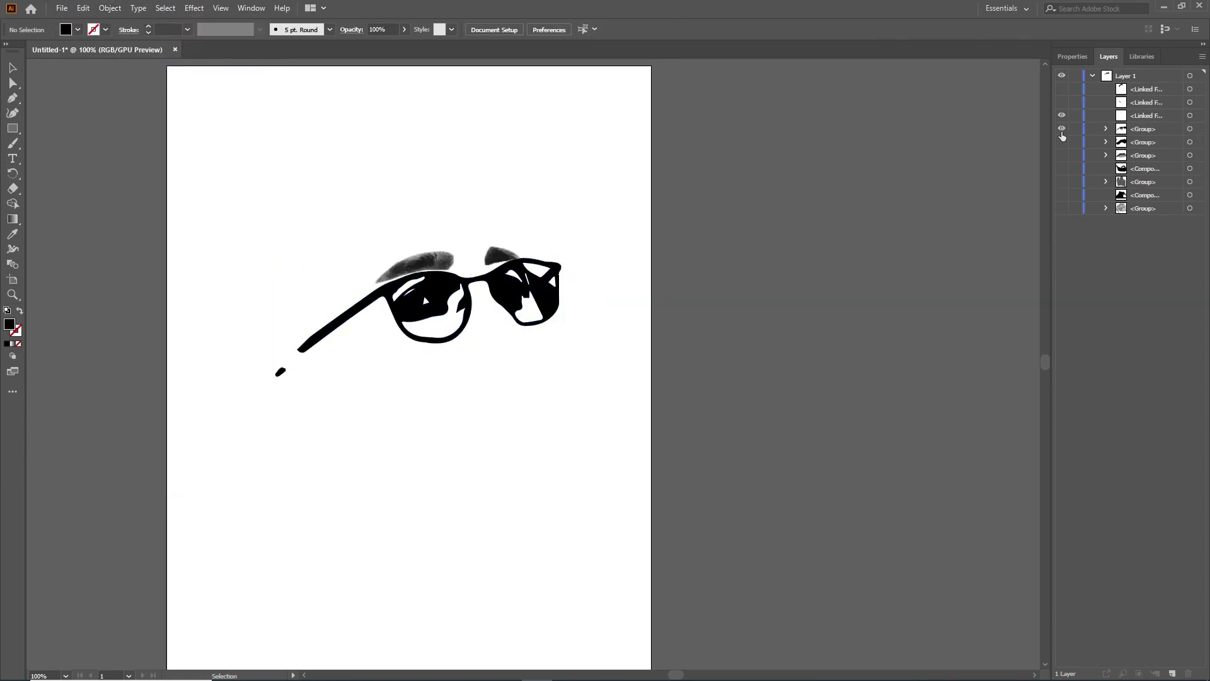
# - Hide the glasses, then trace and expand the eyebrow photo into black shapes in isolation mode
pyautogui.click(1062, 128)
pyautogui.click(296, 32)
pyautogui.doubleClick(410, 265)
pyautogui.rightClick(365, 195)
pyautogui.rightClick(486, 210)
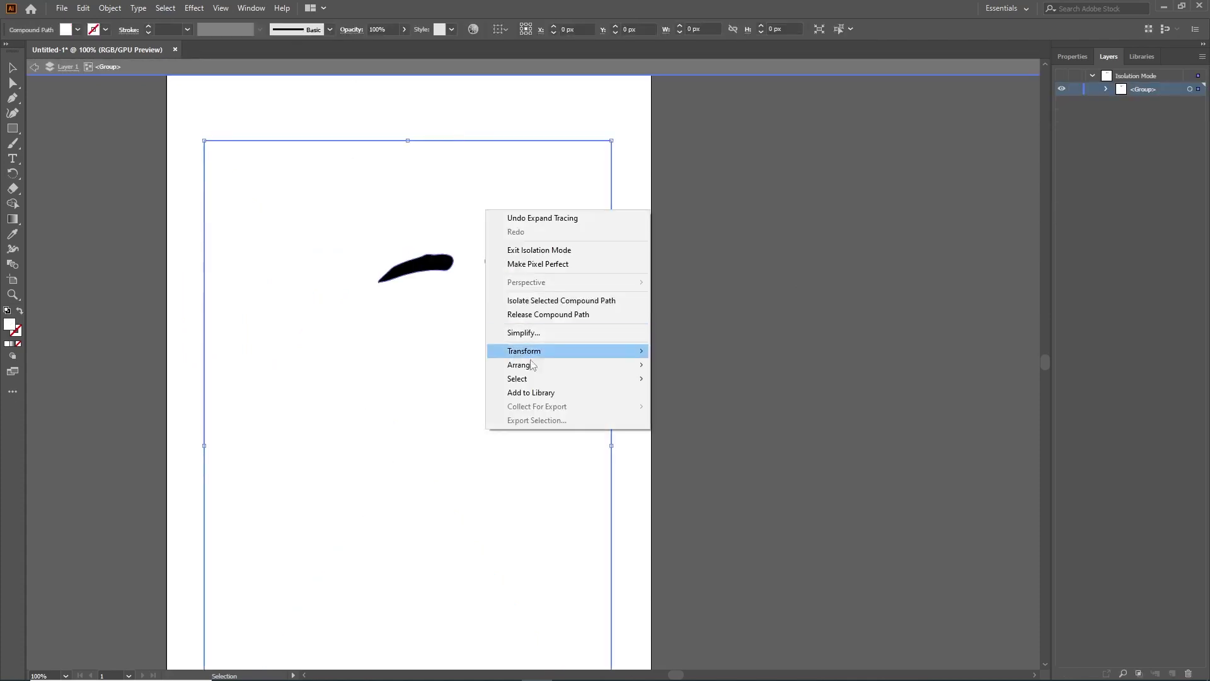
pyautogui.click(241, 189)
pyautogui.rightClick(371, 197)
pyautogui.press('Escape')
# - Group both eyebrow shapes together and leave isolation mode
pyautogui.moveTo(373, 223); pyautogui.dragTo(546, 271)
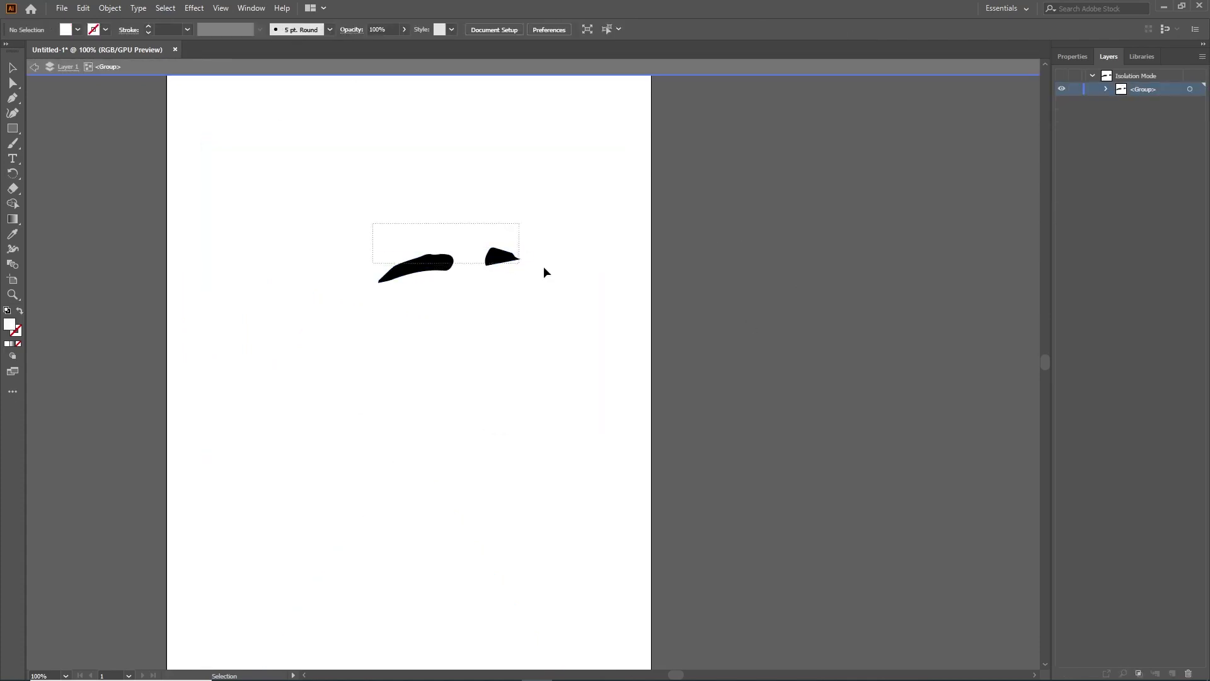
pyautogui.click(109, 8)
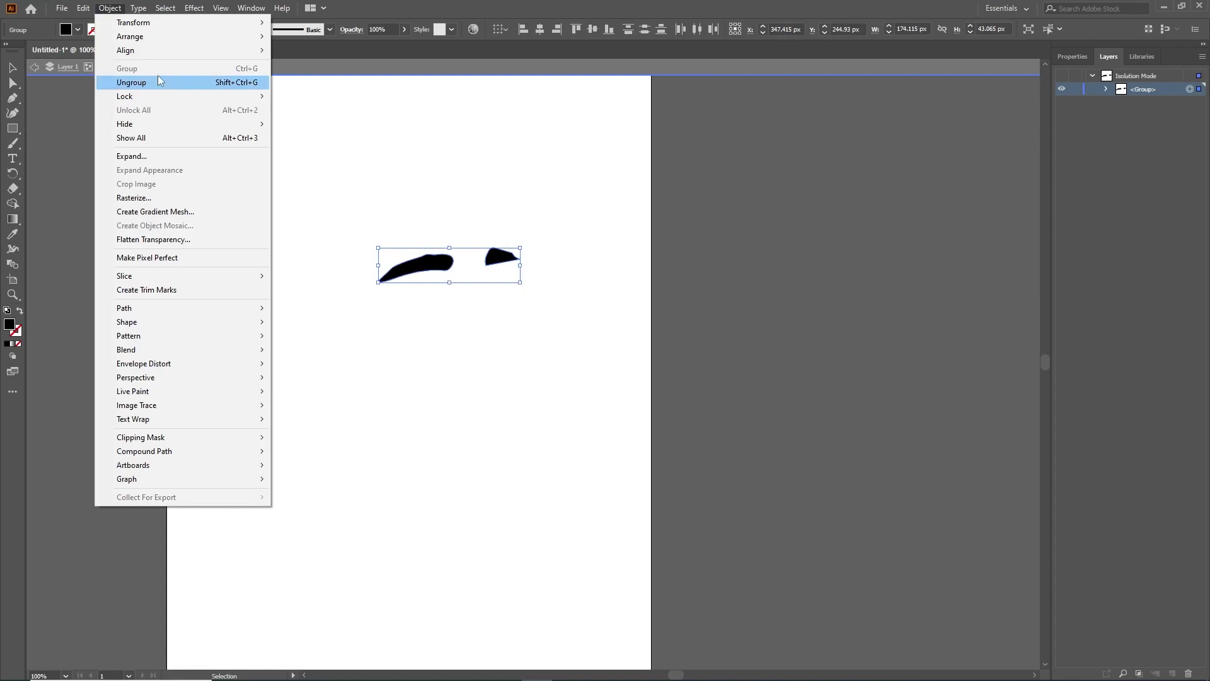
pyautogui.click(1033, 206)
pyautogui.click(1072, 57)
pyautogui.press('Escape')
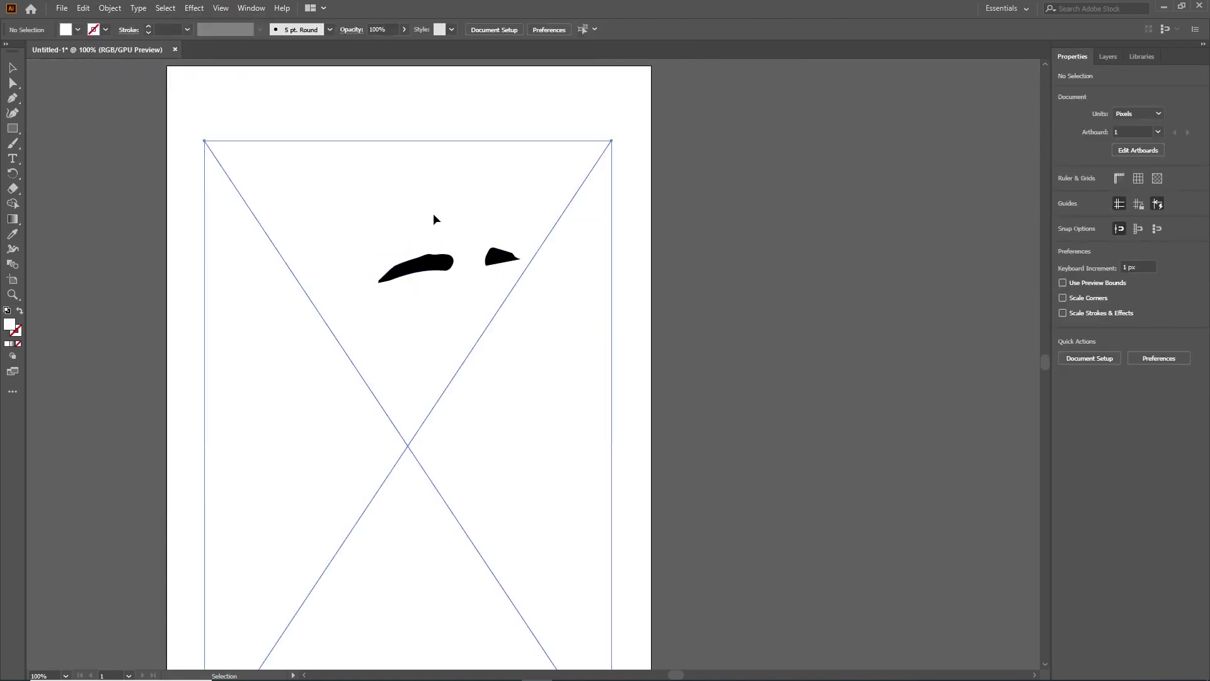
pyautogui.click(432, 216)
# - Hide the eyebrow group, then show and select the ear photo
pyautogui.click(661, 240)
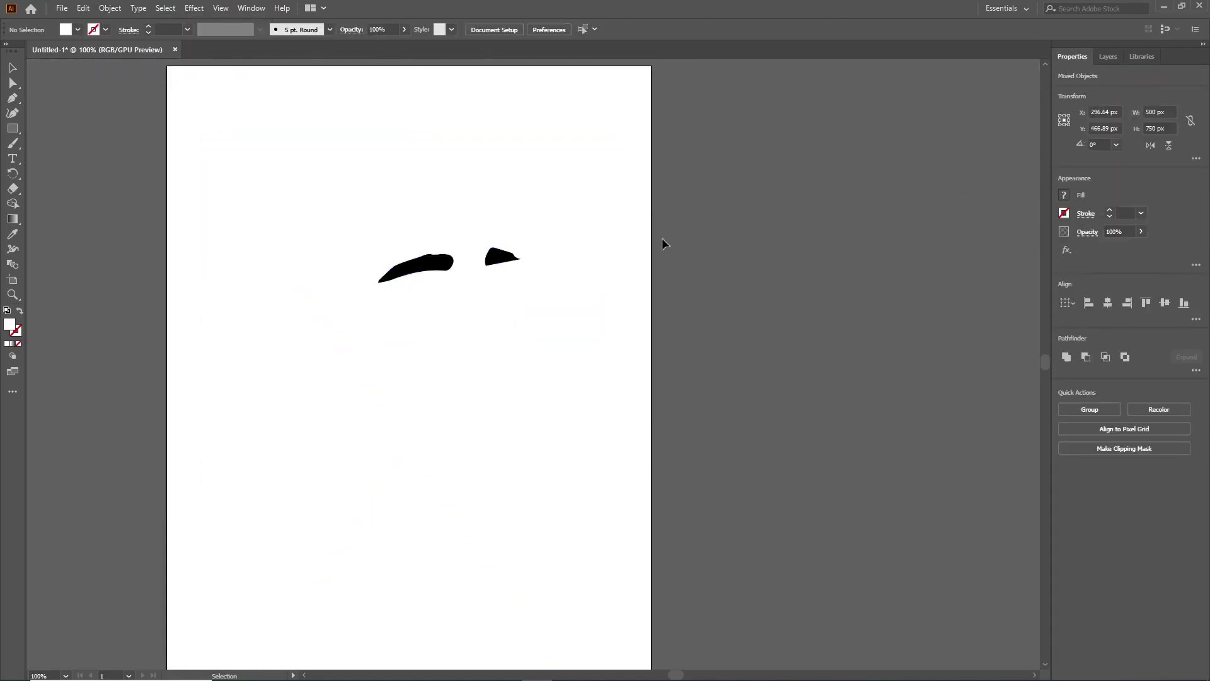
pyautogui.click(1108, 56)
pyautogui.click(1062, 115)
pyautogui.click(315, 403)
# - Trace and expand the ear, then ungroup and regroup its five paths
pyautogui.click(278, 28)
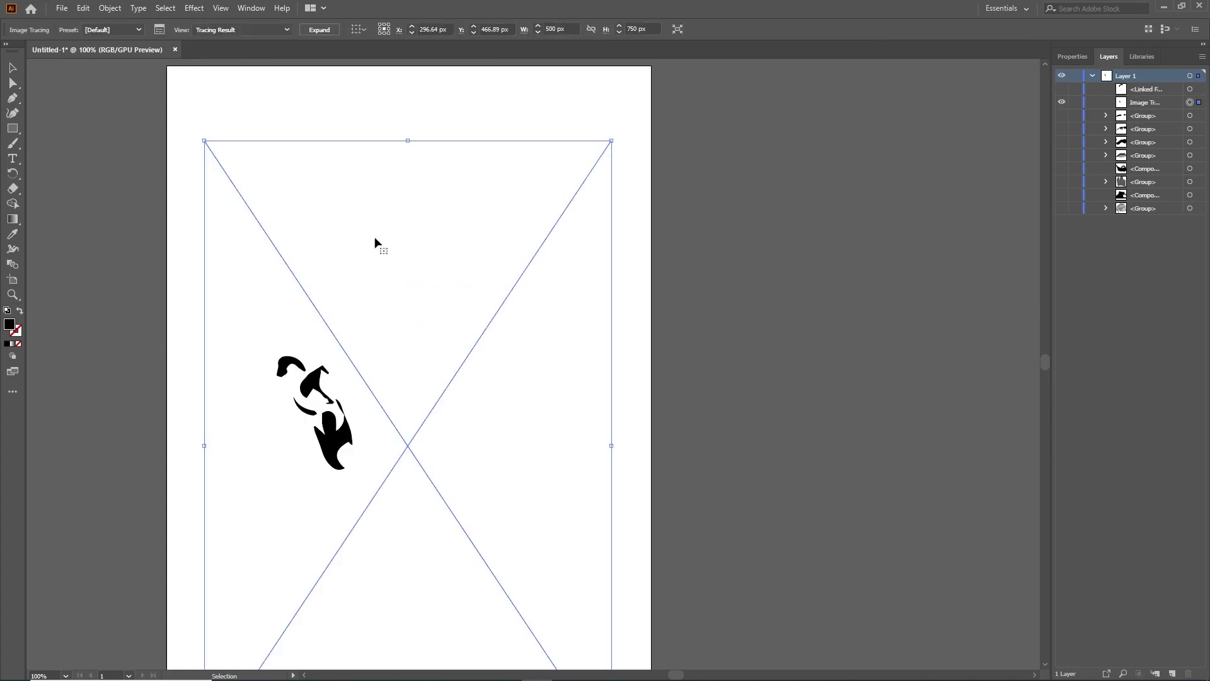
pyautogui.click(320, 30)
pyautogui.rightClick(453, 293)
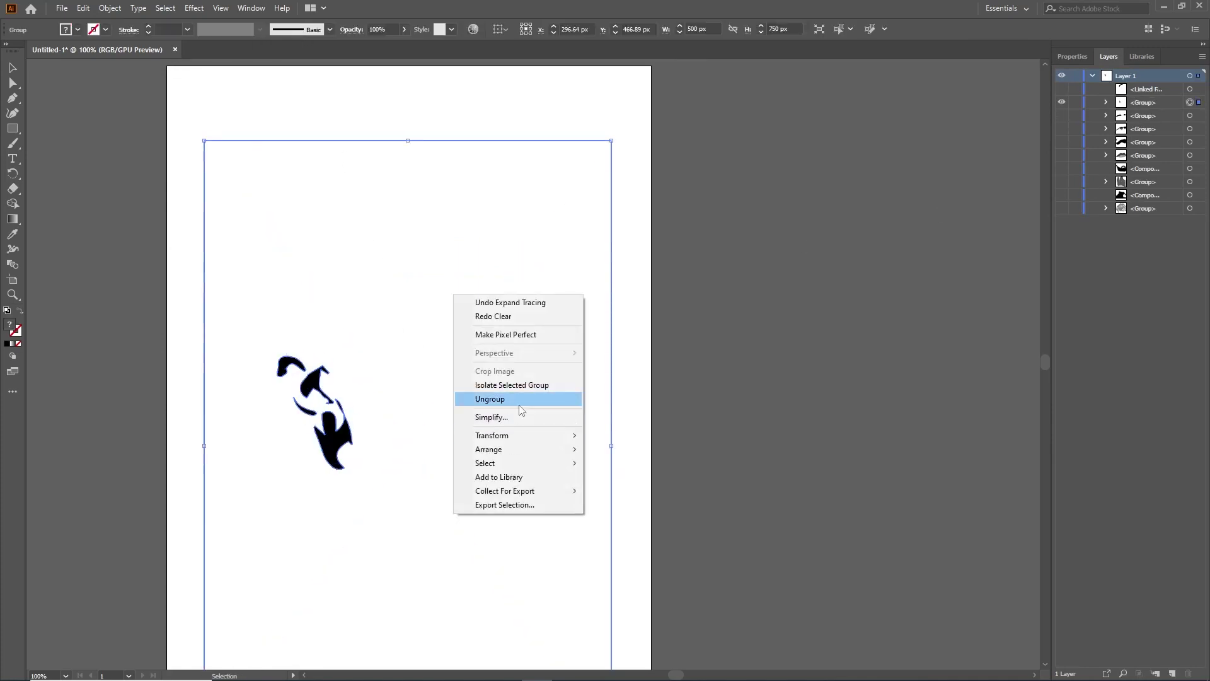
pyautogui.click(473, 398)
pyautogui.click(110, 7)
pyautogui.click(126, 67)
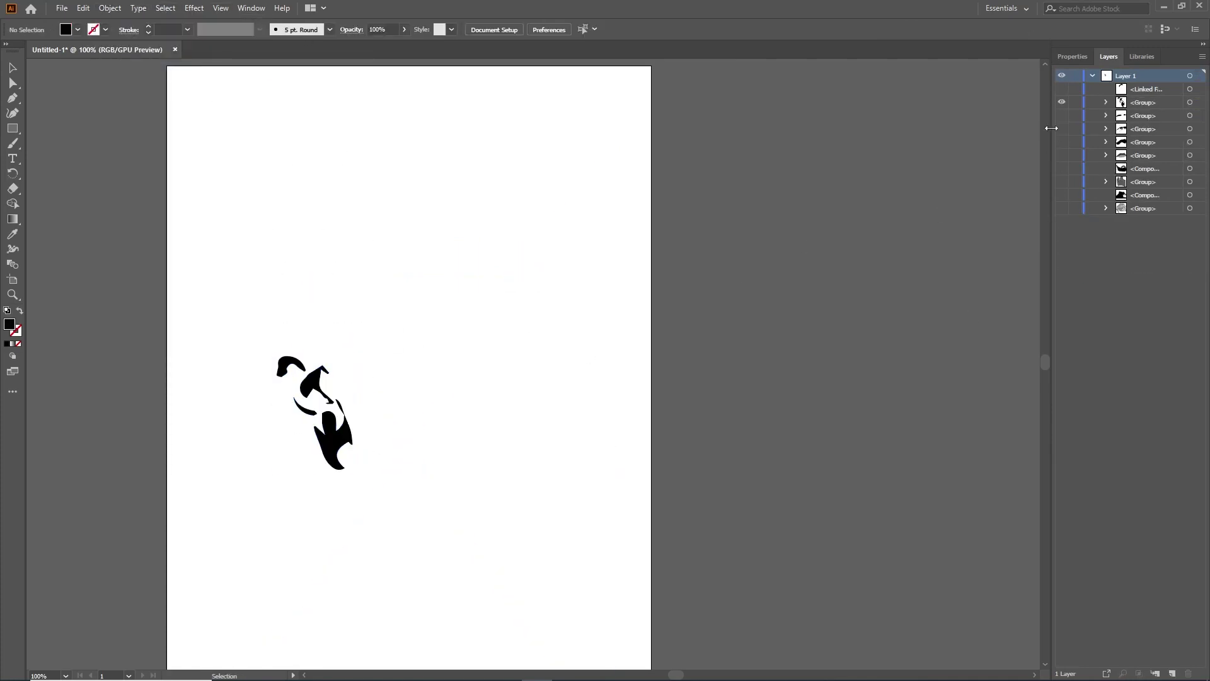
# - Hide the ear group, then trace, expand and ungroup the linked hair silhouette image
pyautogui.click(1062, 102)
pyautogui.click(1061, 89)
pyautogui.click(278, 28)
pyautogui.click(319, 30)
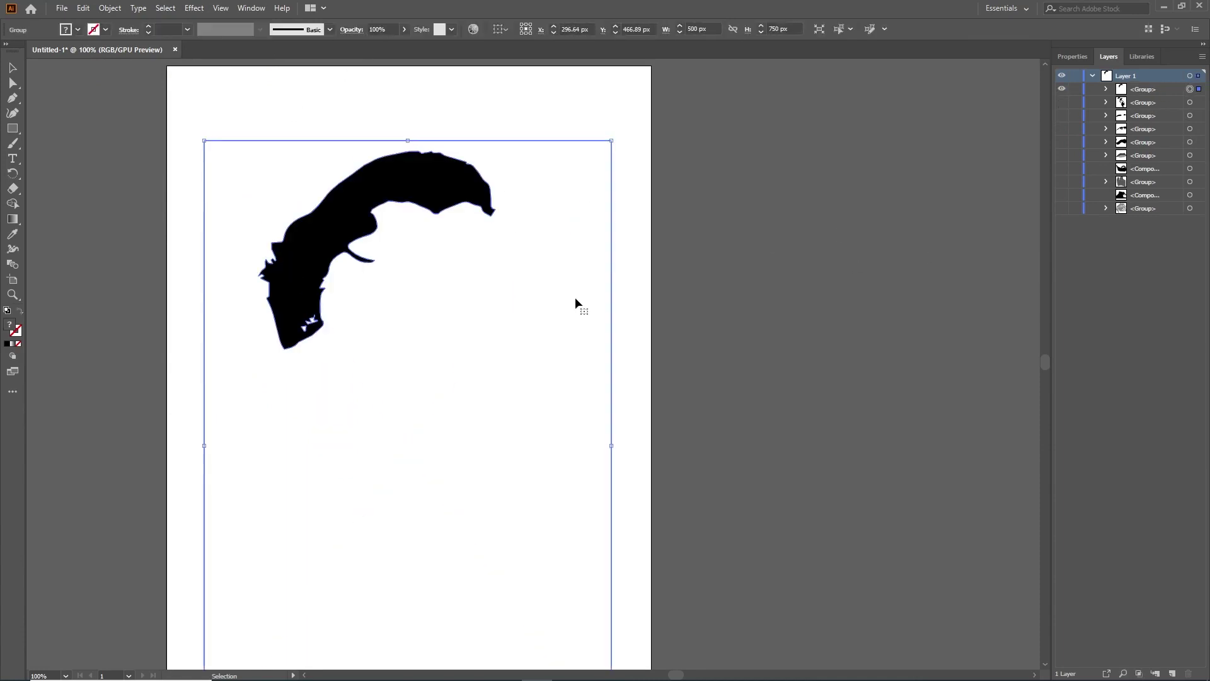
pyautogui.rightClick(574, 297)
pyautogui.click(609, 403)
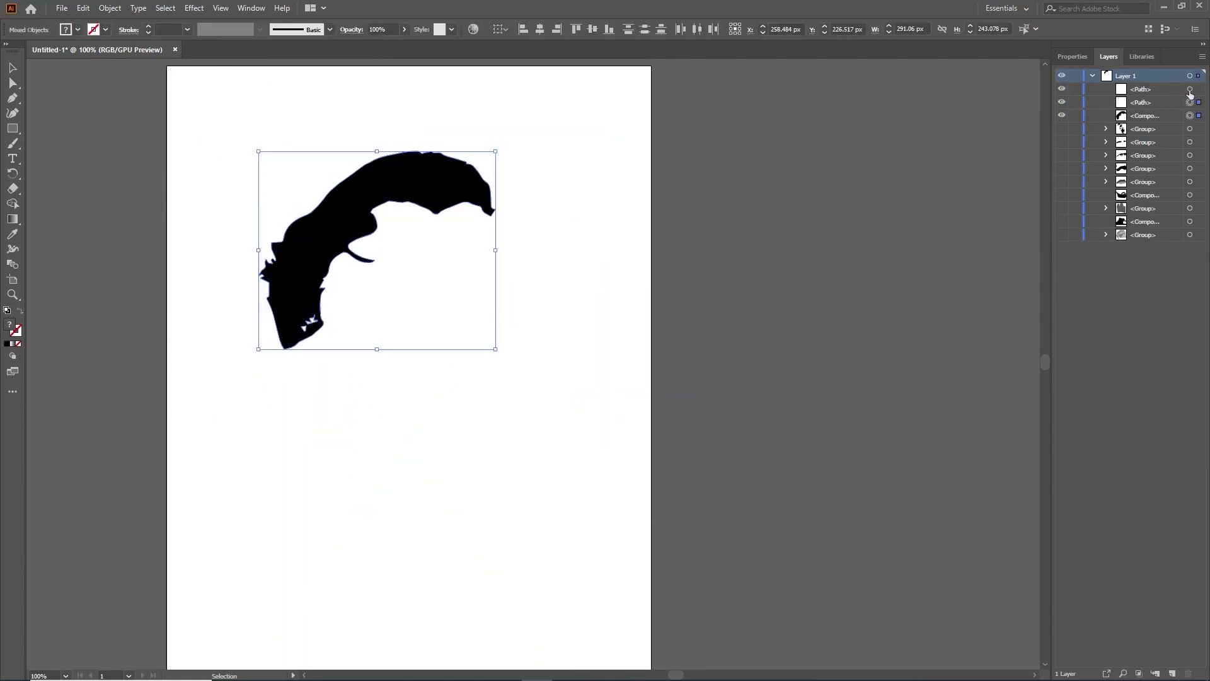
# - Select all the hair silhouette paths, including the small white teeth path, and group them
pyautogui.click(440, 121)
pyautogui.click(297, 221)
pyautogui.click(310, 322)
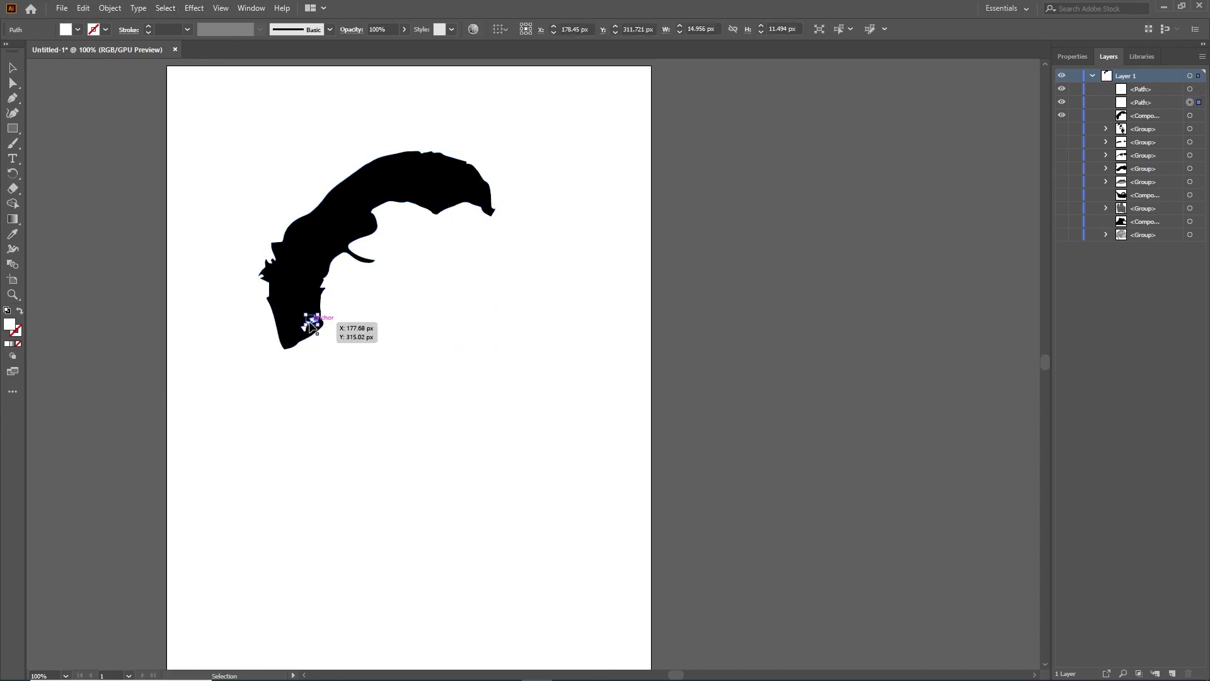
pyautogui.hotkey('ctrl', 'a')
pyautogui.click(109, 7)
pyautogui.click(120, 71)
# - Make every hidden portrait layer visible again to show the full portrait
pyautogui.click(612, 171)
pyautogui.click(1061, 115)
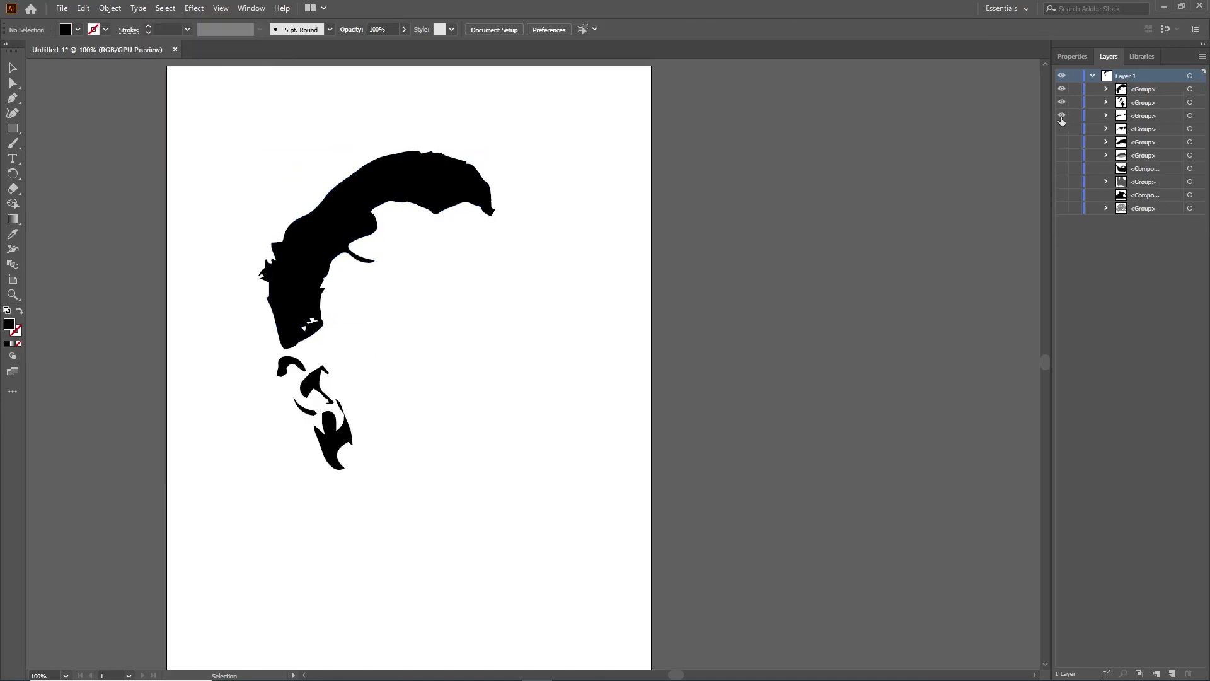
pyautogui.moveTo(1062, 126); pyautogui.dragTo(1062, 195)
pyautogui.scroll(-3, 801, 262)
# - Give the ear and neck shapes the gray face fill using the Eyedropper, then fit the artboard
pyautogui.click(477, 225)
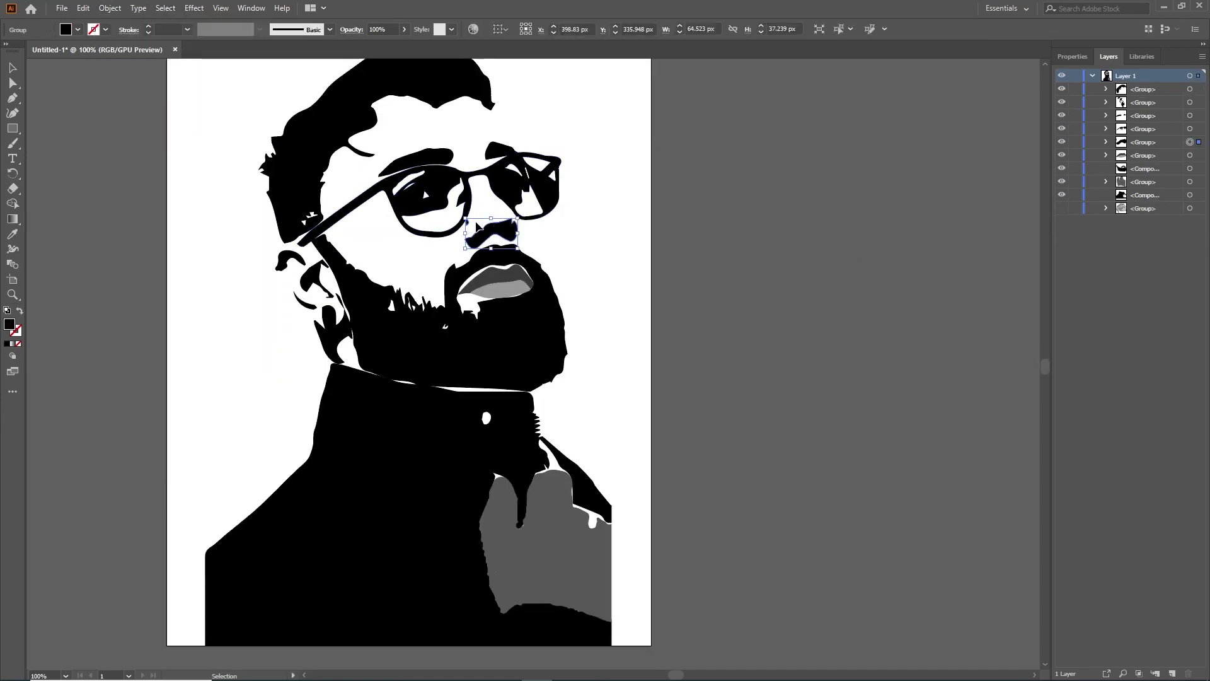
pyautogui.click(764, 227)
pyautogui.hotkey('ctrl', '=')
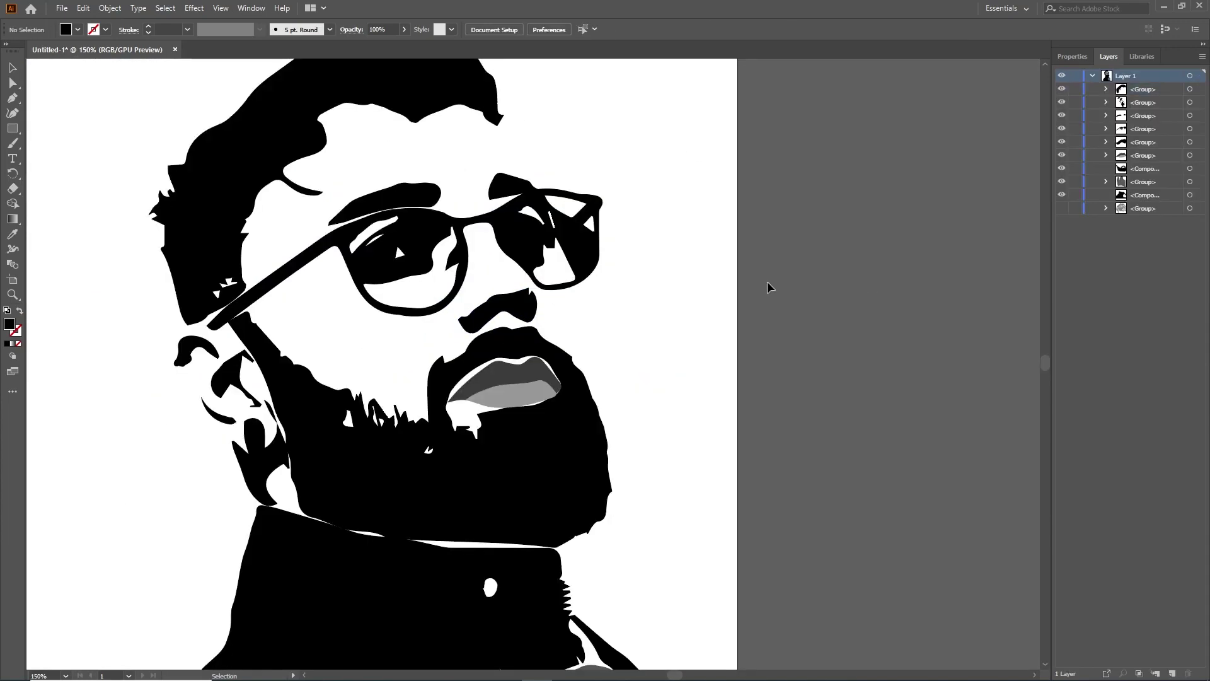
pyautogui.hotkey('ctrl', '0')
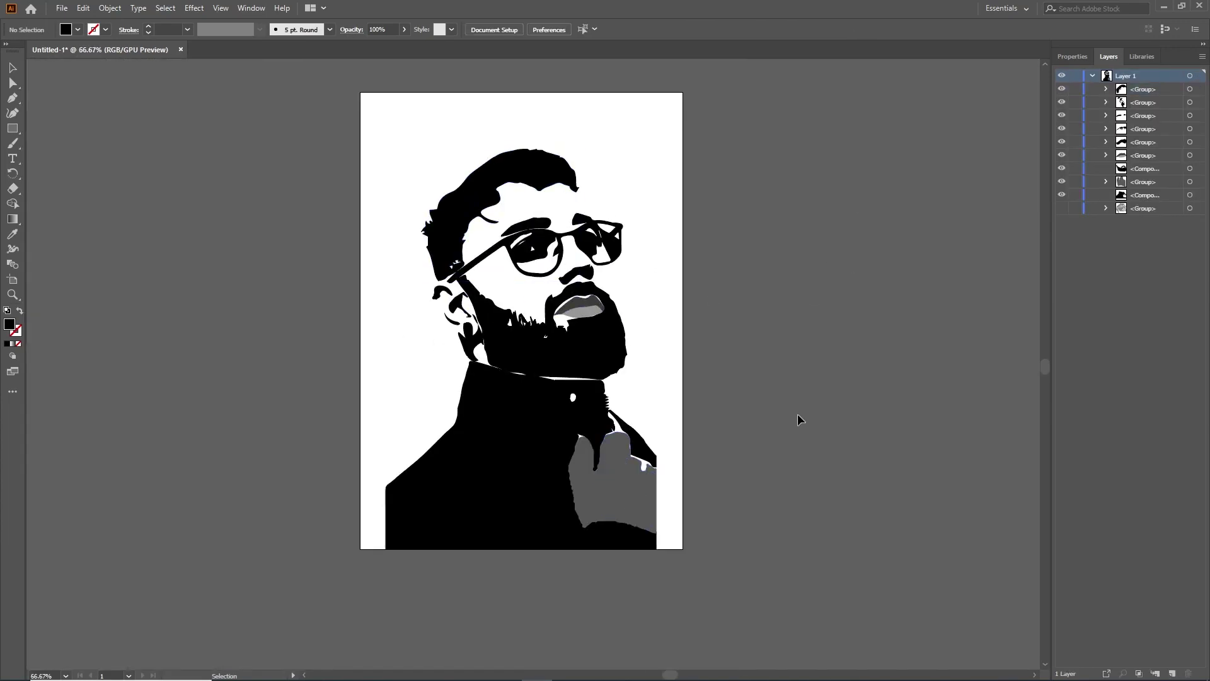
pyautogui.scroll(-2, 796, 414)
pyautogui.click(455, 276)
pyautogui.press('i')
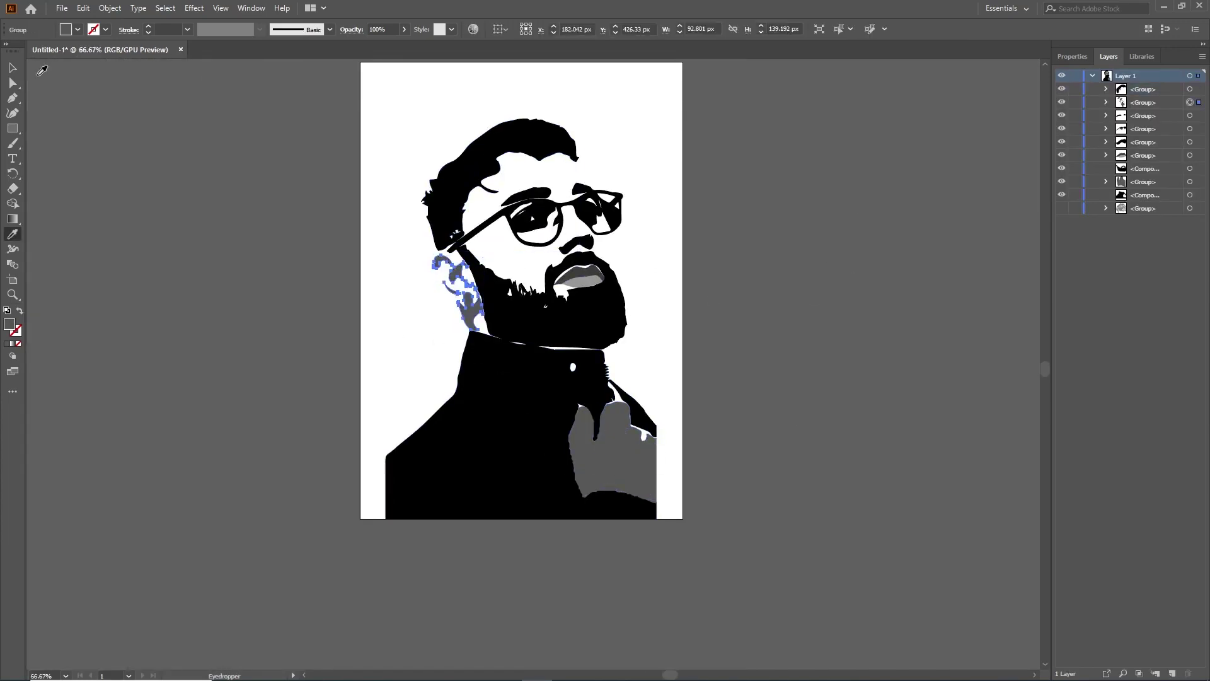
pyautogui.hotkey('ctrl', 'z')
pyautogui.click(13, 68)
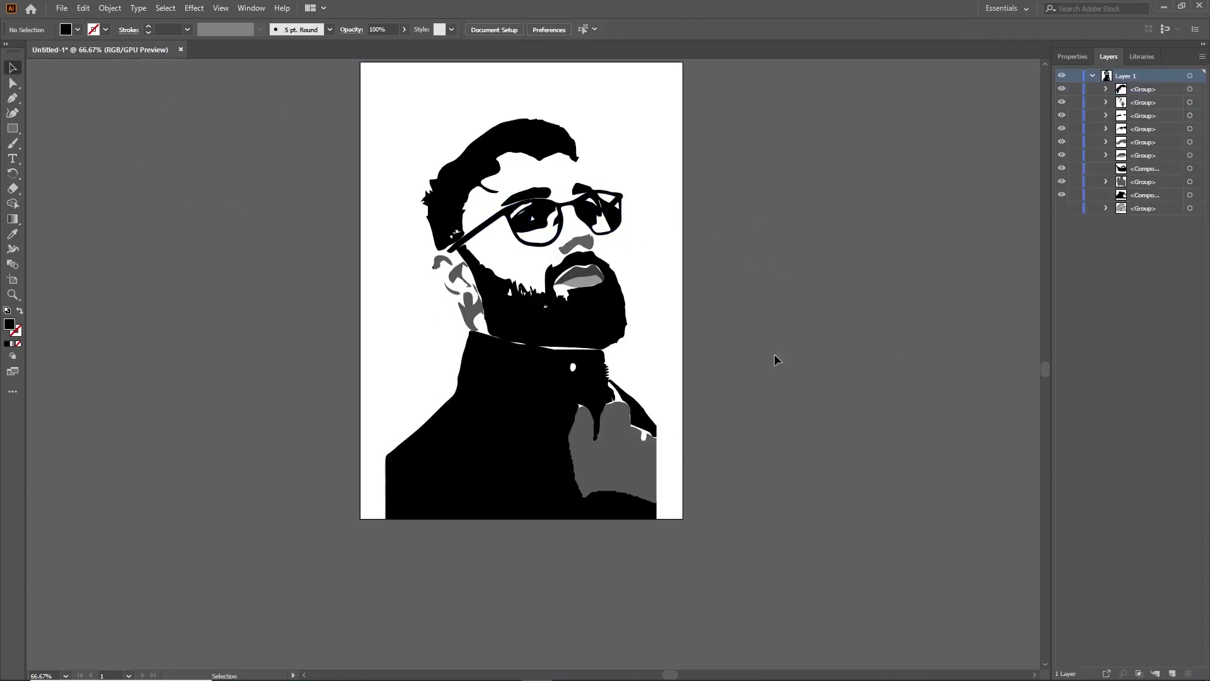
pyautogui.scroll(5, 704, 335)
# - Draw a test ellipse and apply the Stylize > Scribble effect to it
pyautogui.moveTo(13, 128); pyautogui.dragTo(51, 156)
pyautogui.moveTo(411, 190); pyautogui.dragTo(479, 238)
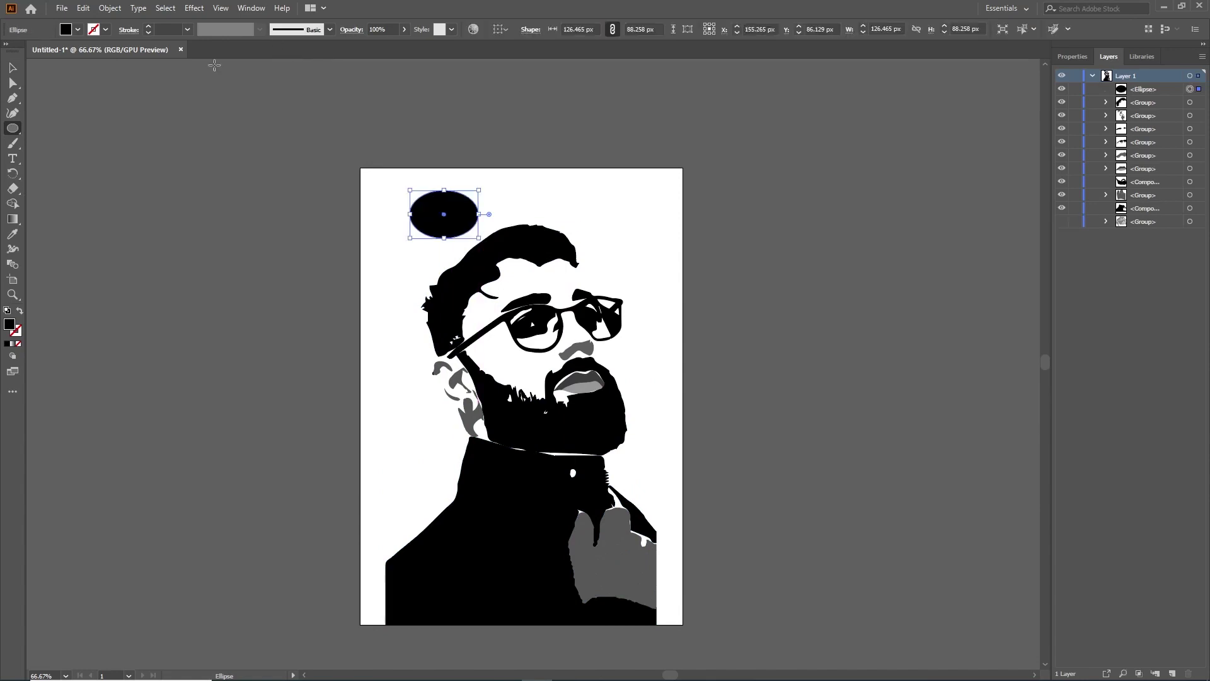
pyautogui.click(195, 8)
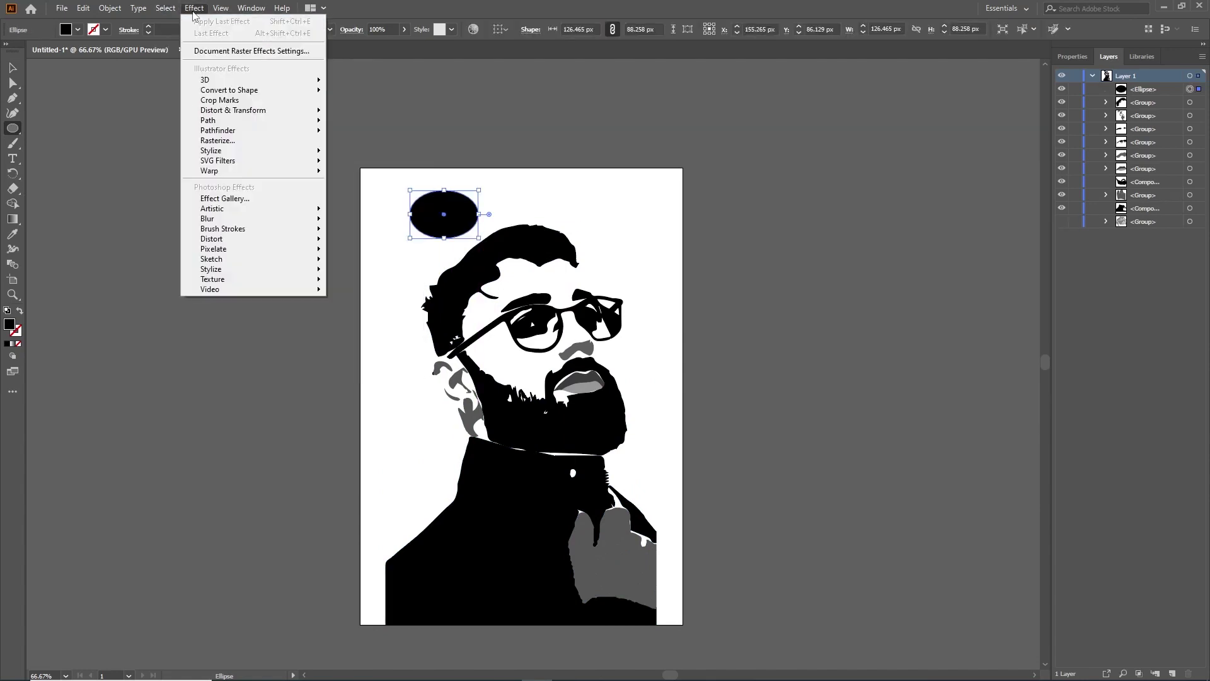
pyautogui.click(360, 212)
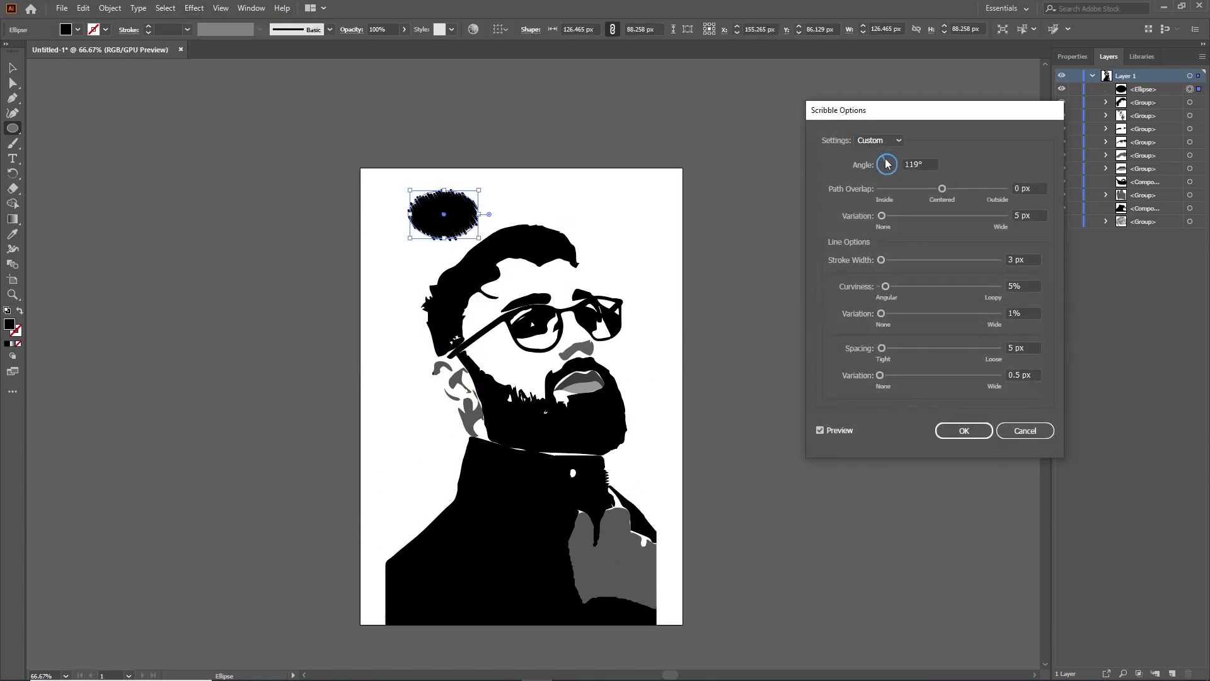
# - Set the scribble to 90° angle, 1 px stroke, 12% curviness and wider spacing
pyautogui.moveTo(887, 164); pyautogui.dragTo(886, 155)
pyautogui.moveTo(999, 189); pyautogui.dragTo(941, 188)
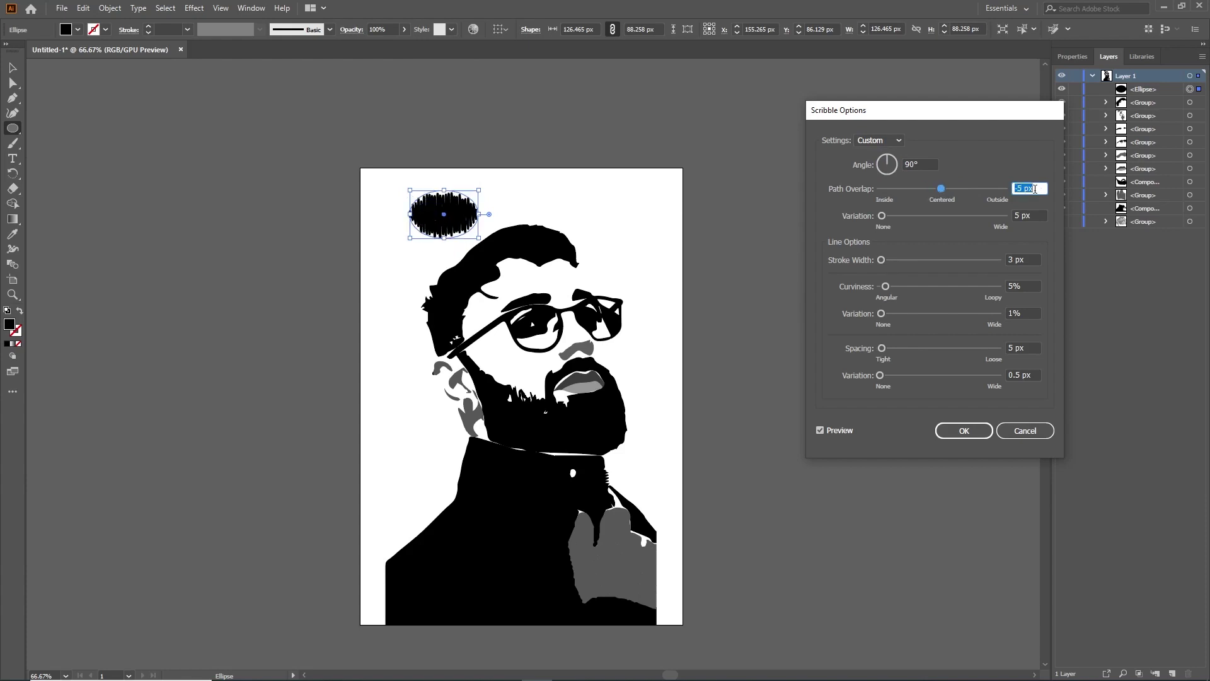
pyautogui.click(1033, 259)
pyautogui.scroll(-2, 1032, 258)
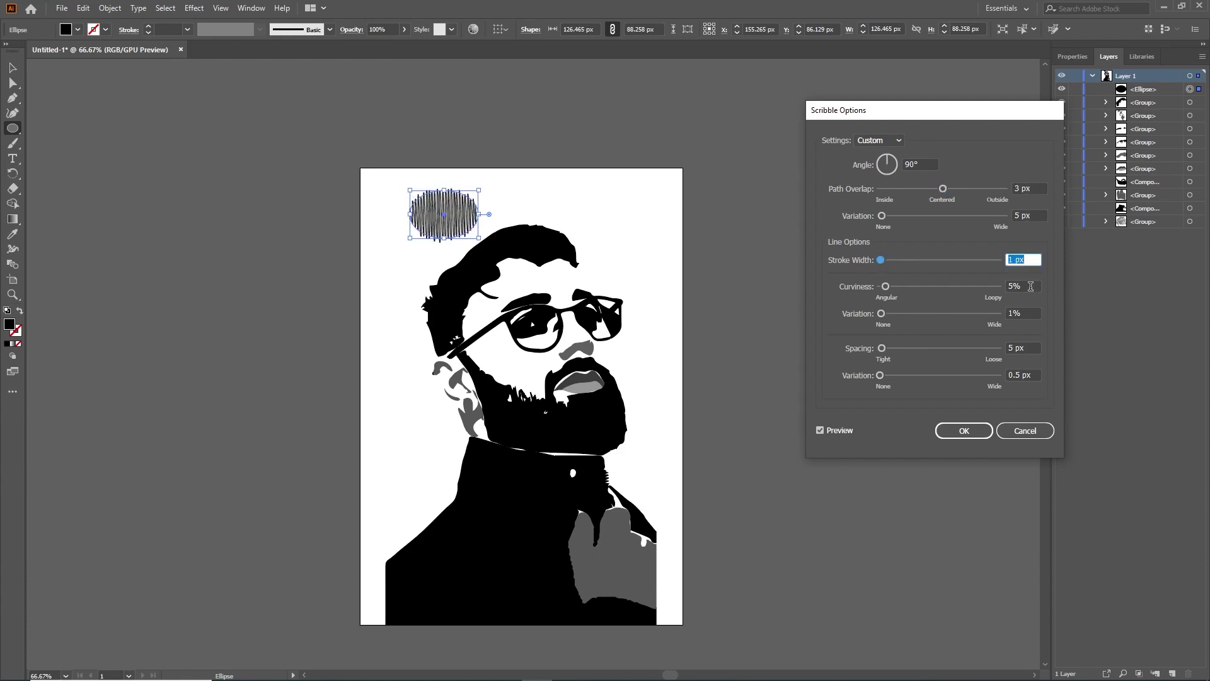
pyautogui.click(1031, 286)
pyautogui.scroll(7, 1031, 286)
pyautogui.scroll(20, 1029, 315)
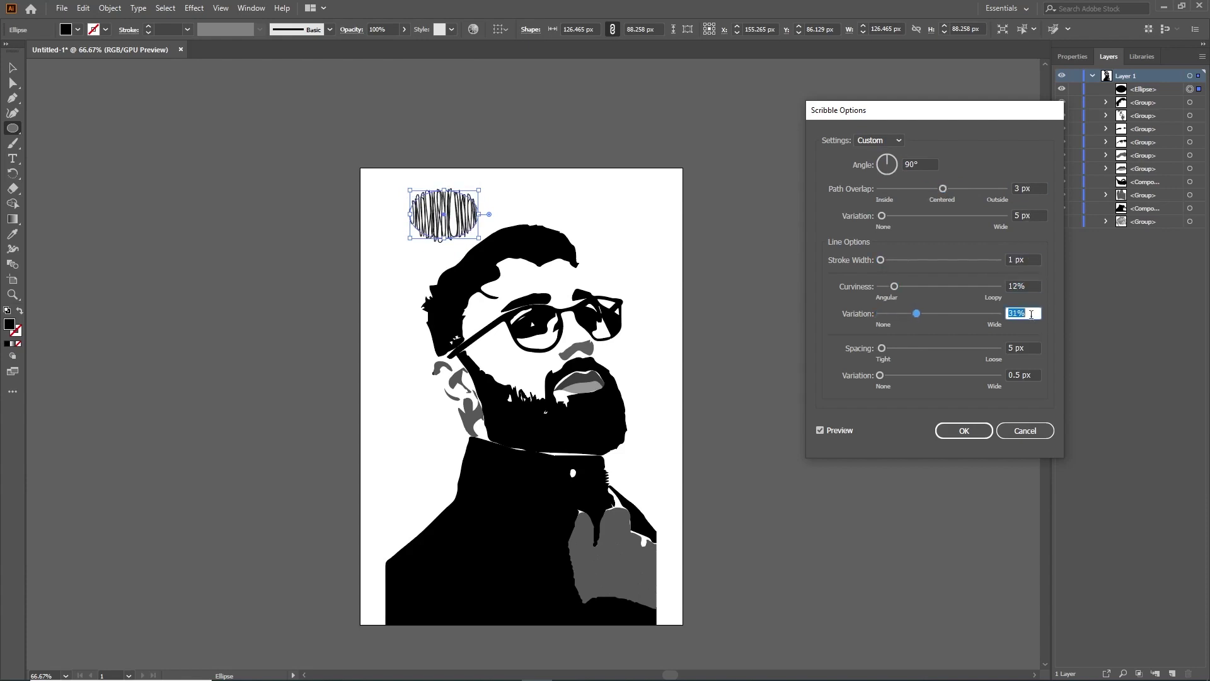
pyautogui.scroll(12, 1031, 348)
pyautogui.click(1036, 375)
pyautogui.scroll(1, 1036, 376)
pyautogui.click(956, 430)
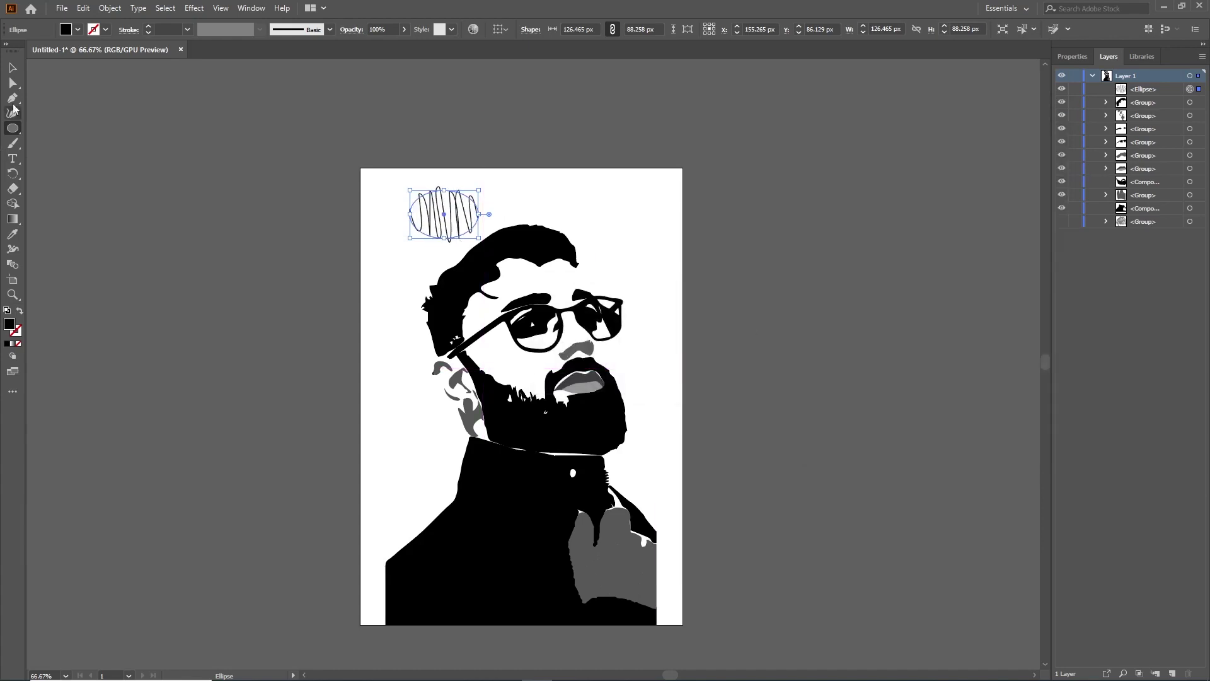
# - Expand the scribbled test ellipse into separate strokes and select it
pyautogui.press('v')
pyautogui.click(110, 7)
pyautogui.click(145, 168)
# - Delete the test shape and apply Scribble to the black jacket with 9 px spacing and 60% variation
pyautogui.press('Delete')
pyautogui.click(454, 479)
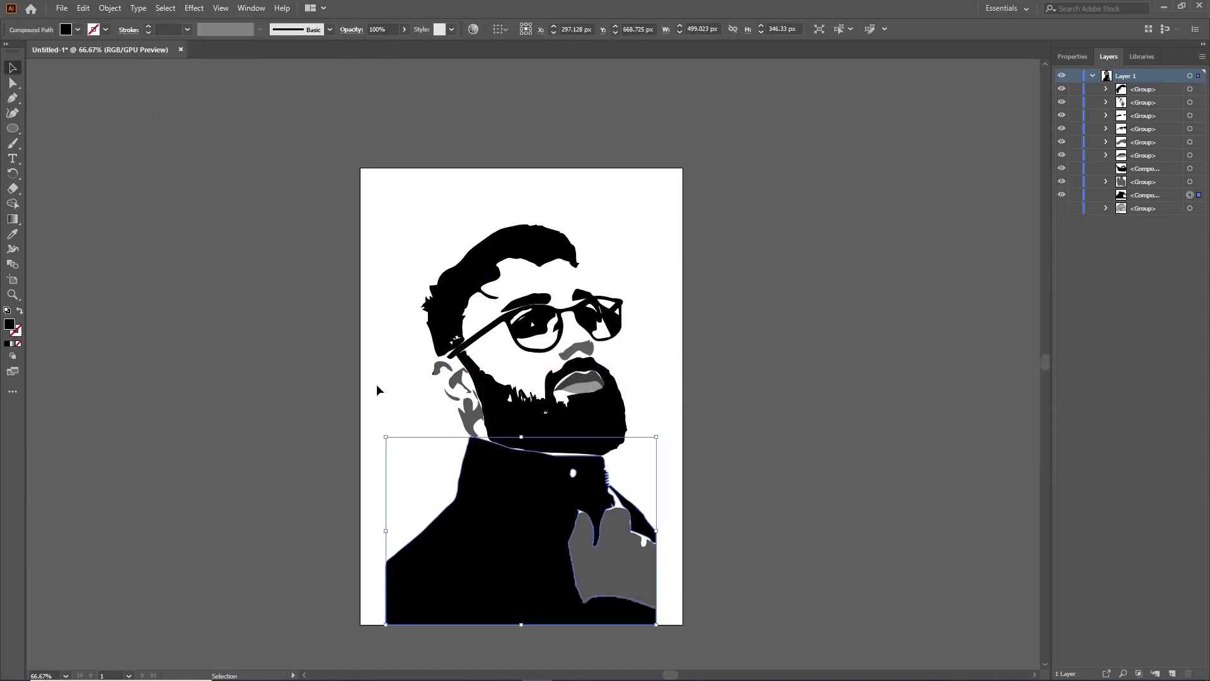
pyautogui.click(194, 8)
pyautogui.click(375, 178)
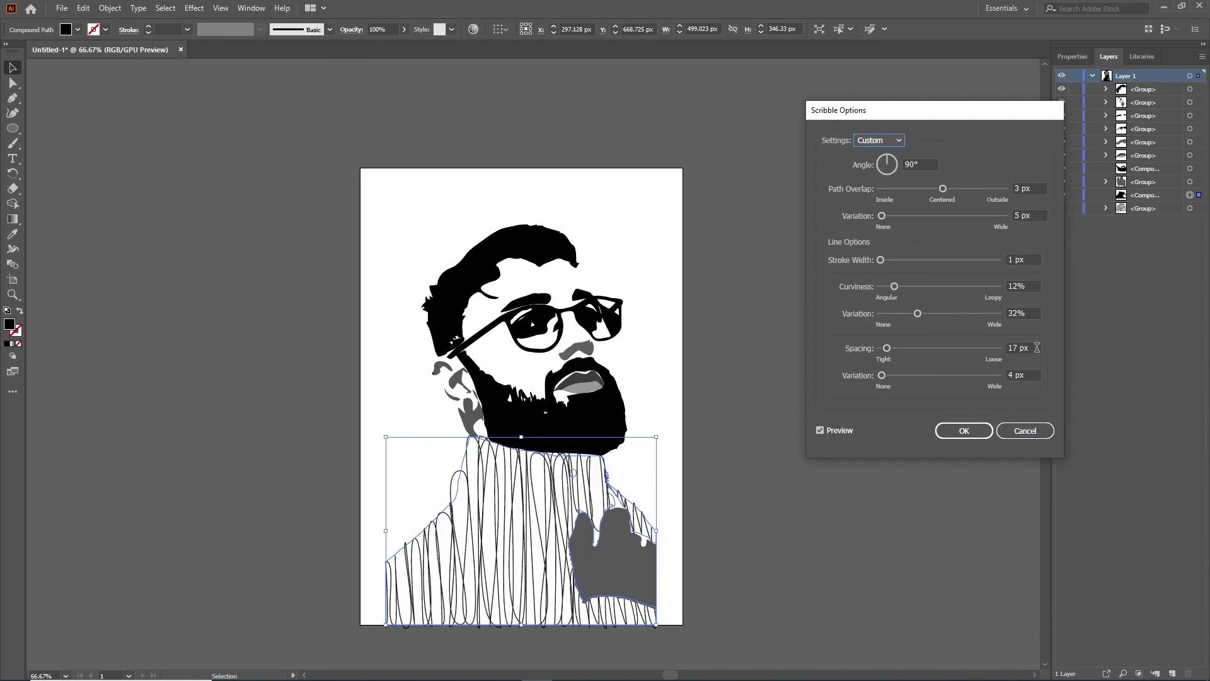
pyautogui.scroll(-12, 1037, 347)
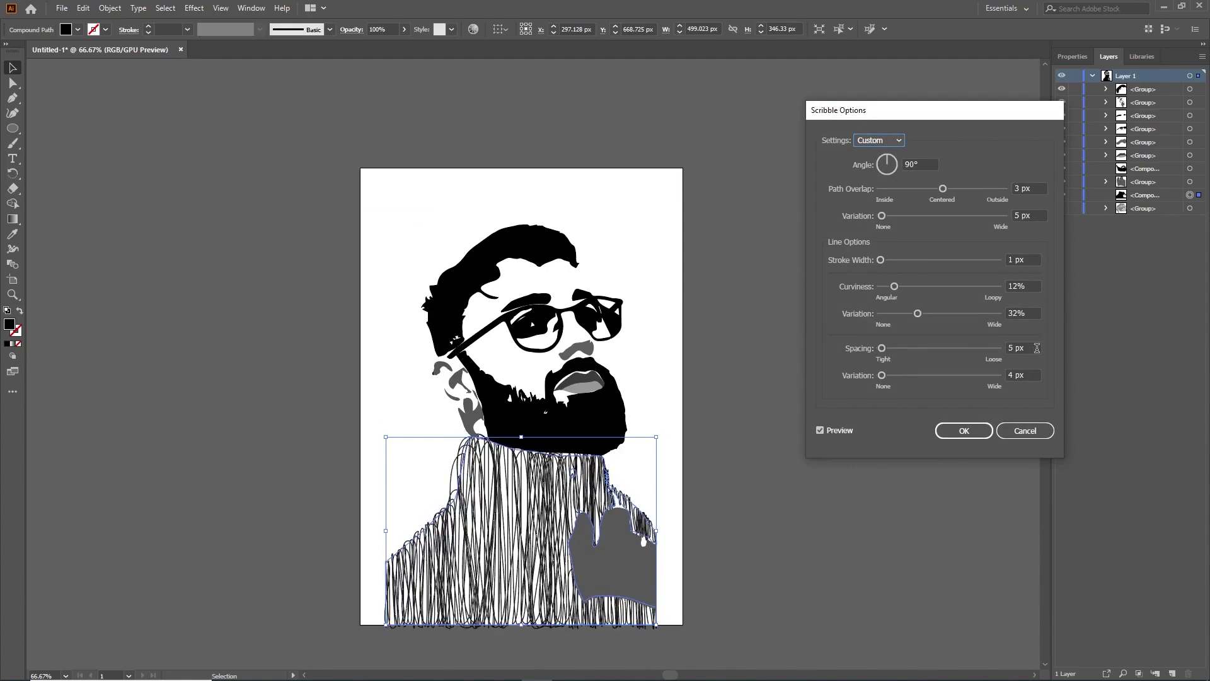
pyautogui.scroll(13, 1036, 347)
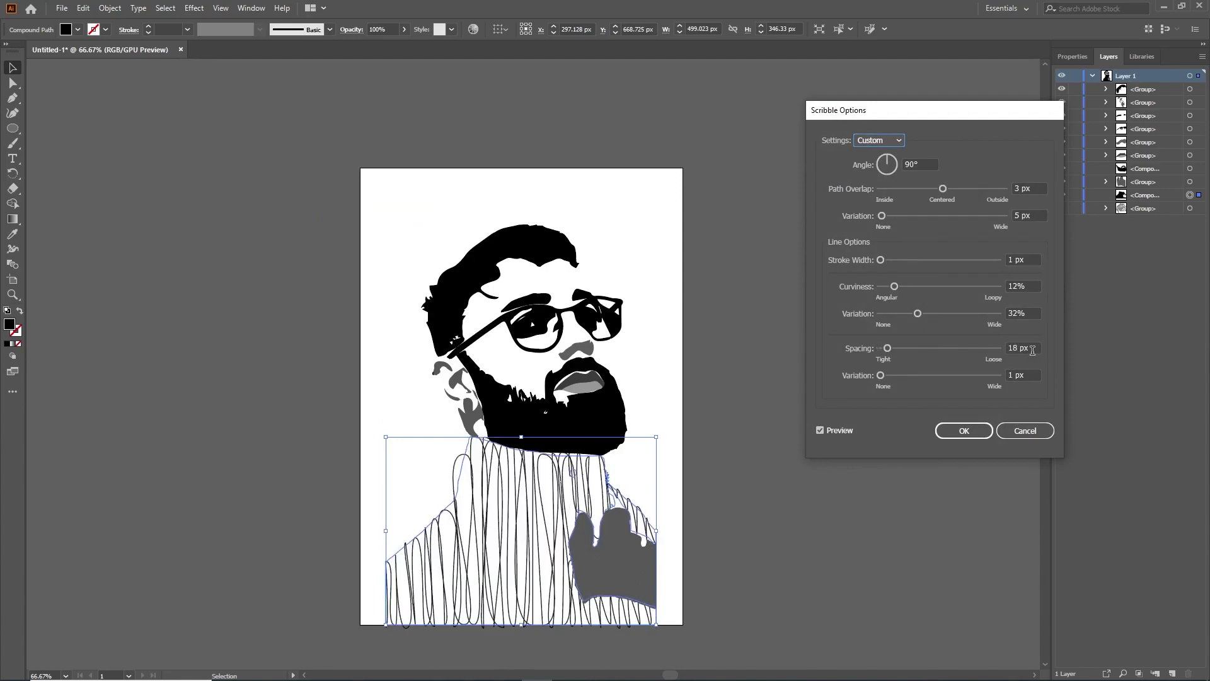
pyautogui.scroll(-9, 1032, 348)
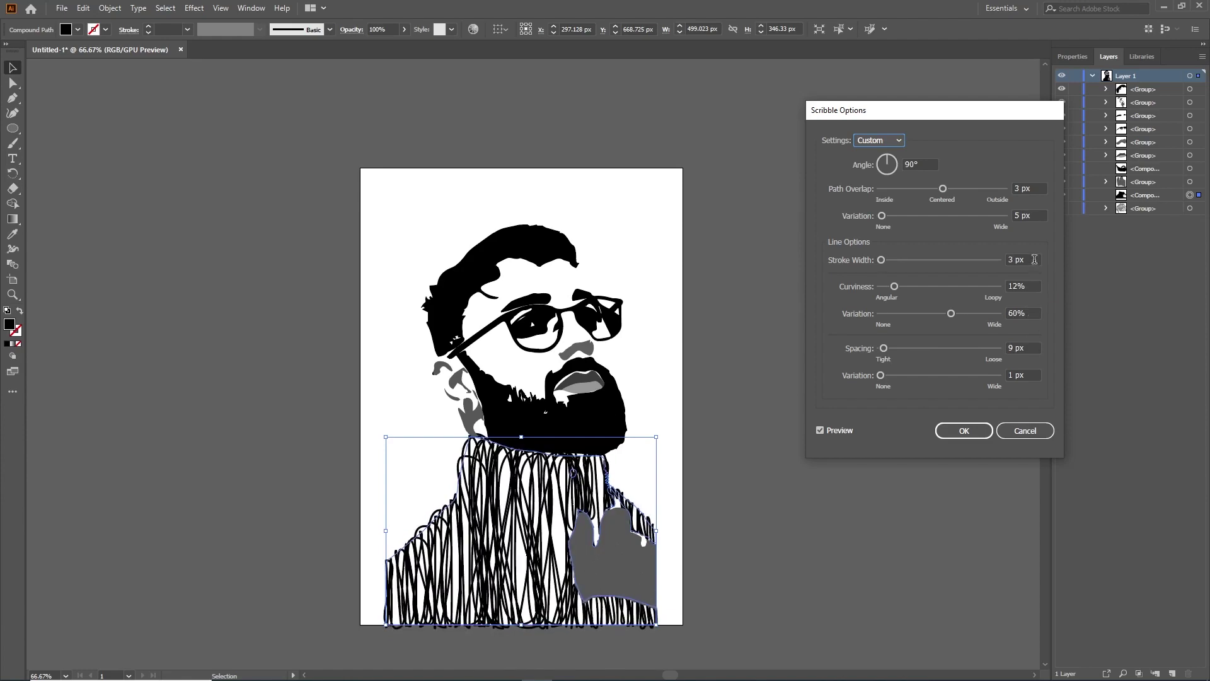
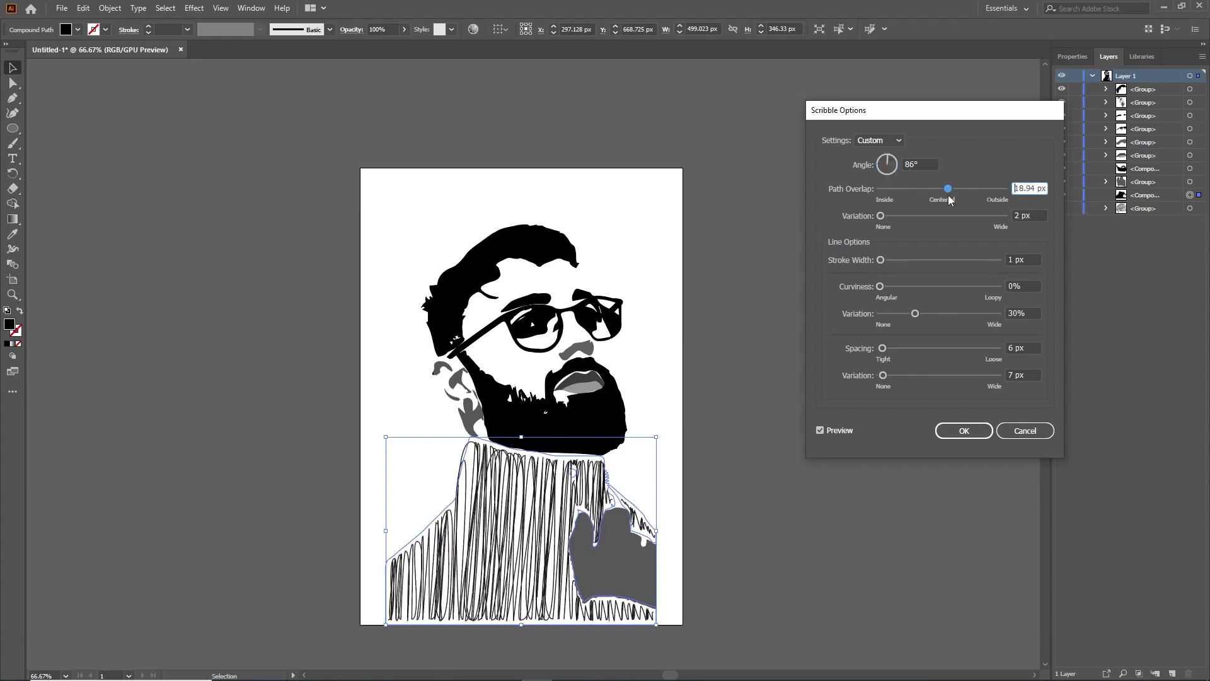
# - Scribble the sweater with 0 px overlap, 0.01 px spacing and loopy 18% curviness
pyautogui.moveTo(950, 201); pyautogui.dragTo(944, 200)
pyautogui.click(1022, 348)
pyautogui.write('0')
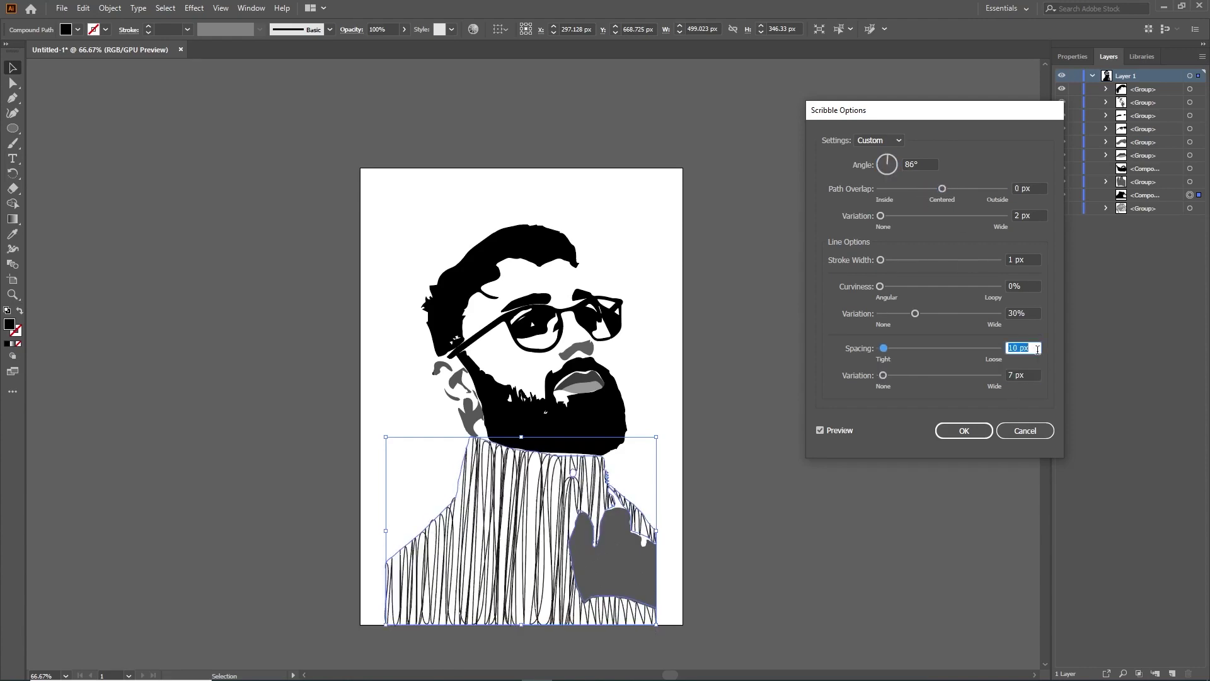
pyautogui.press('Up')
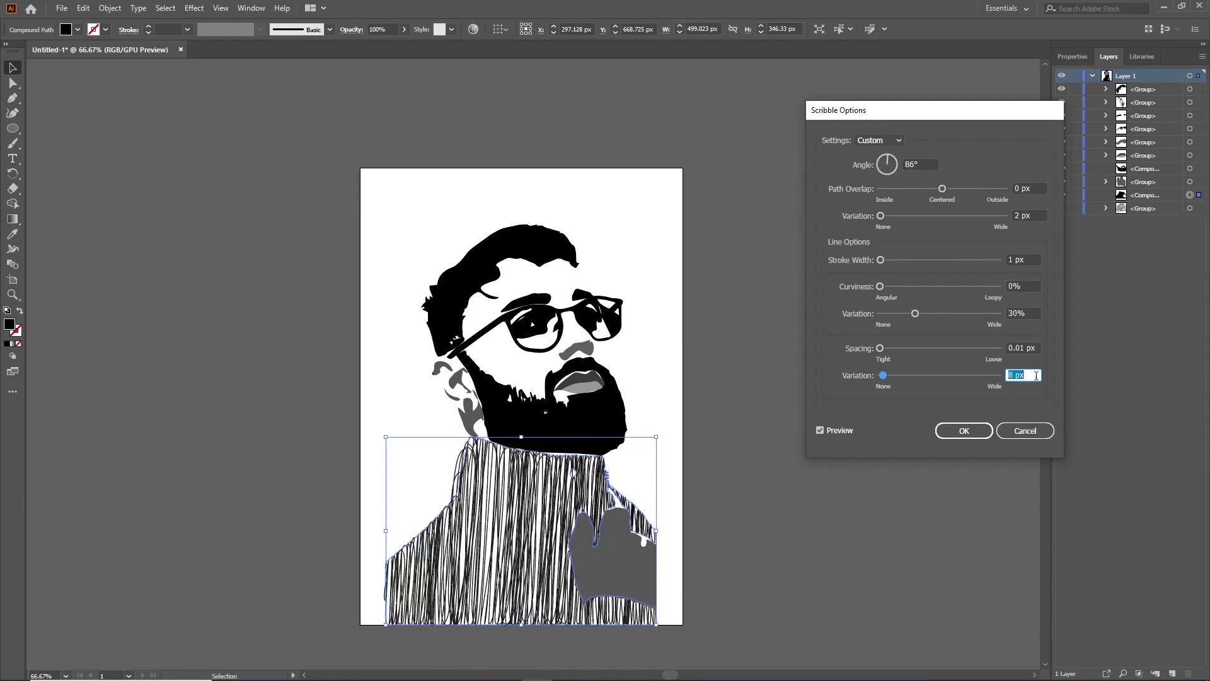
pyautogui.press('Up')
pyautogui.press('Up')
pyautogui.press('Up')
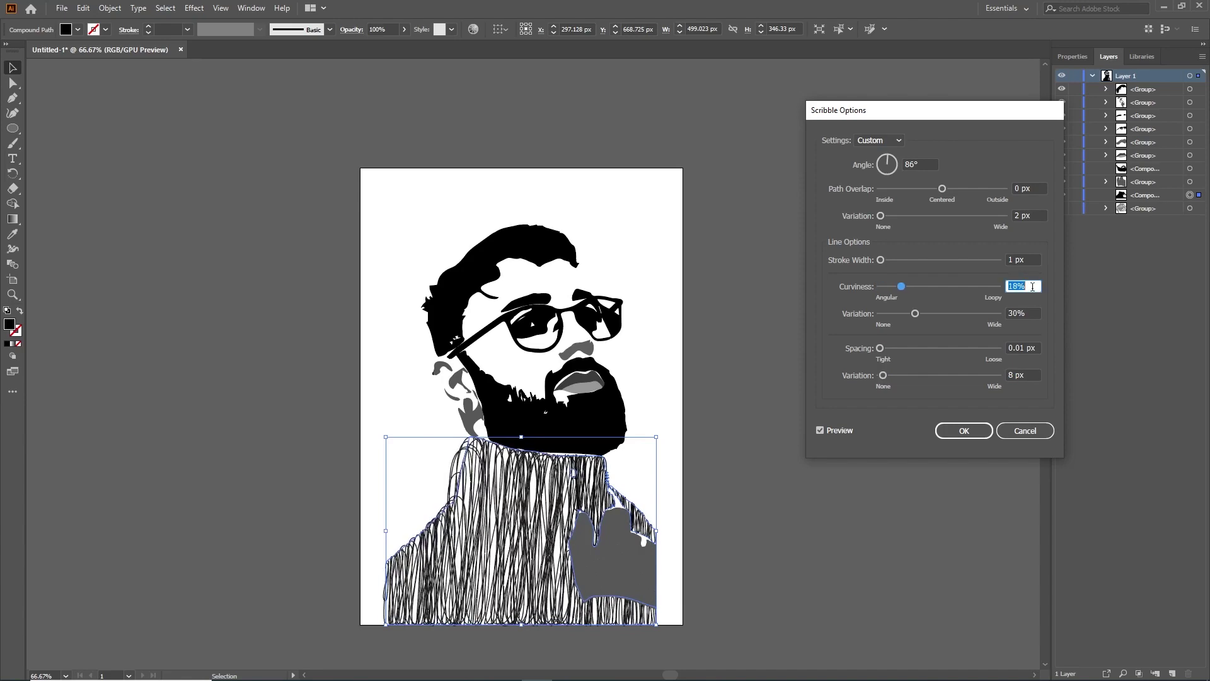
pyautogui.press('Up')
pyautogui.press('Up')
pyautogui.press('Up')
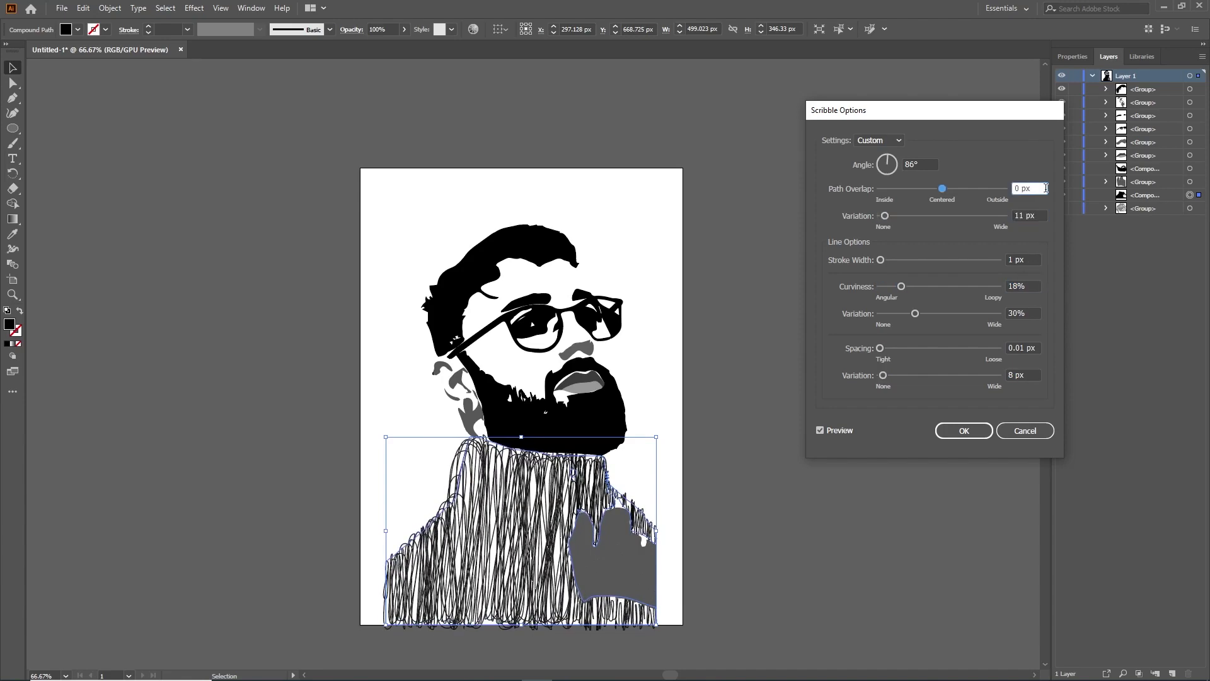
pyautogui.click(939, 435)
# - Scribble the grey hand at a -40° angle with 0 px overlap and 26% curviness
pyautogui.click(614, 561)
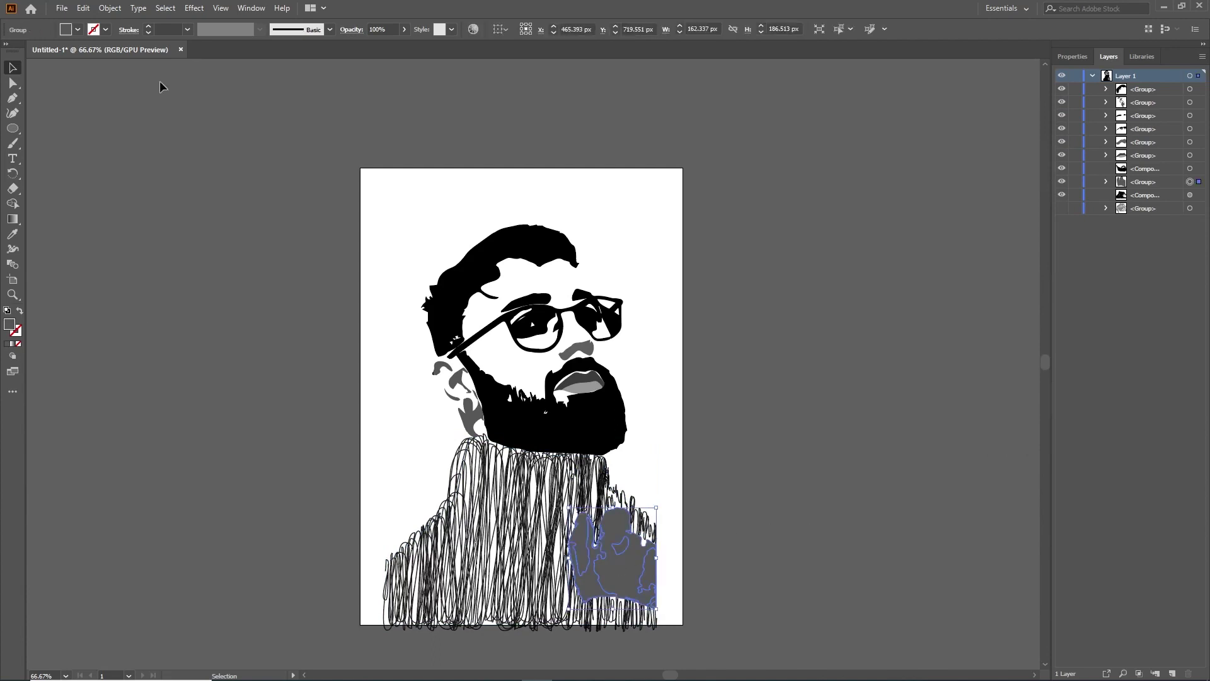
pyautogui.click(194, 8)
pyautogui.click(359, 210)
pyautogui.moveTo(888, 161); pyautogui.dragTo(885, 155)
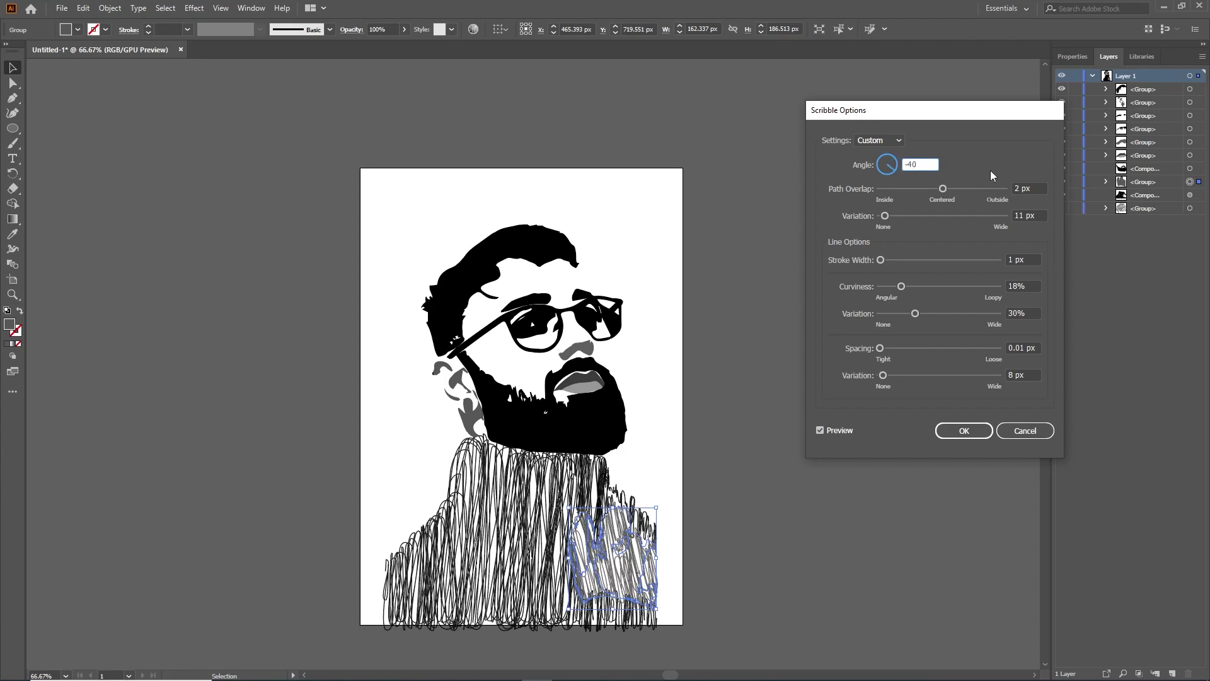
pyautogui.press('Tab')
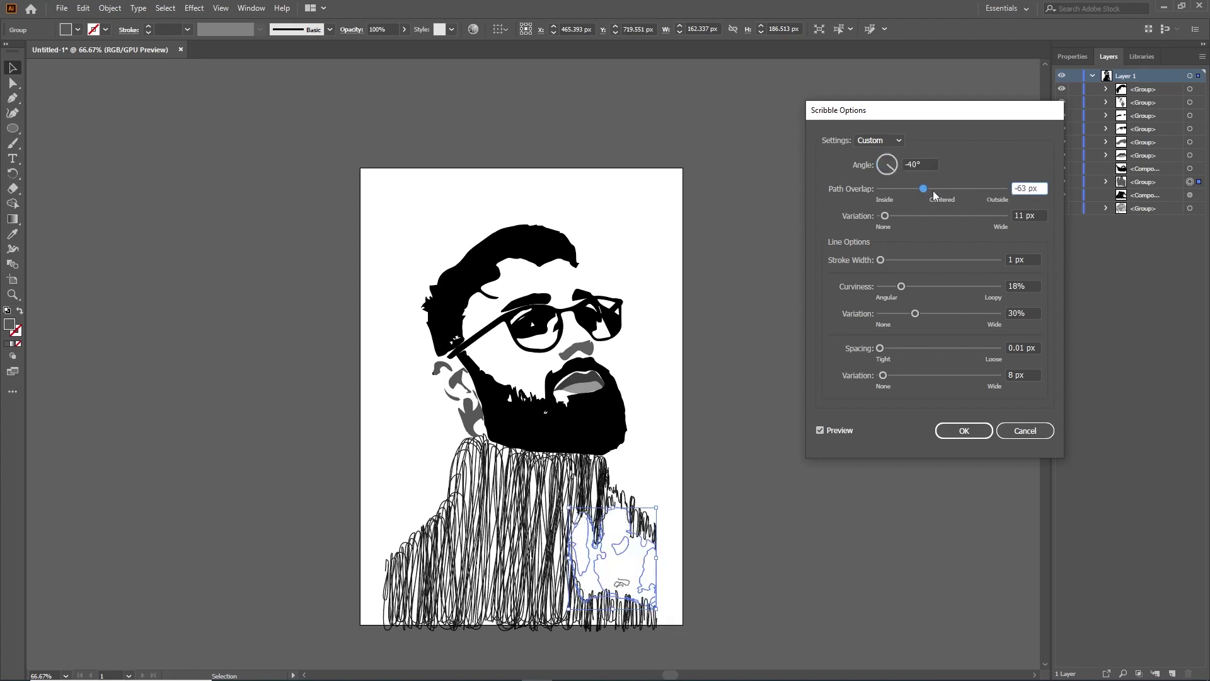
pyautogui.write('0')
pyautogui.press('Tab')
pyautogui.write('0')
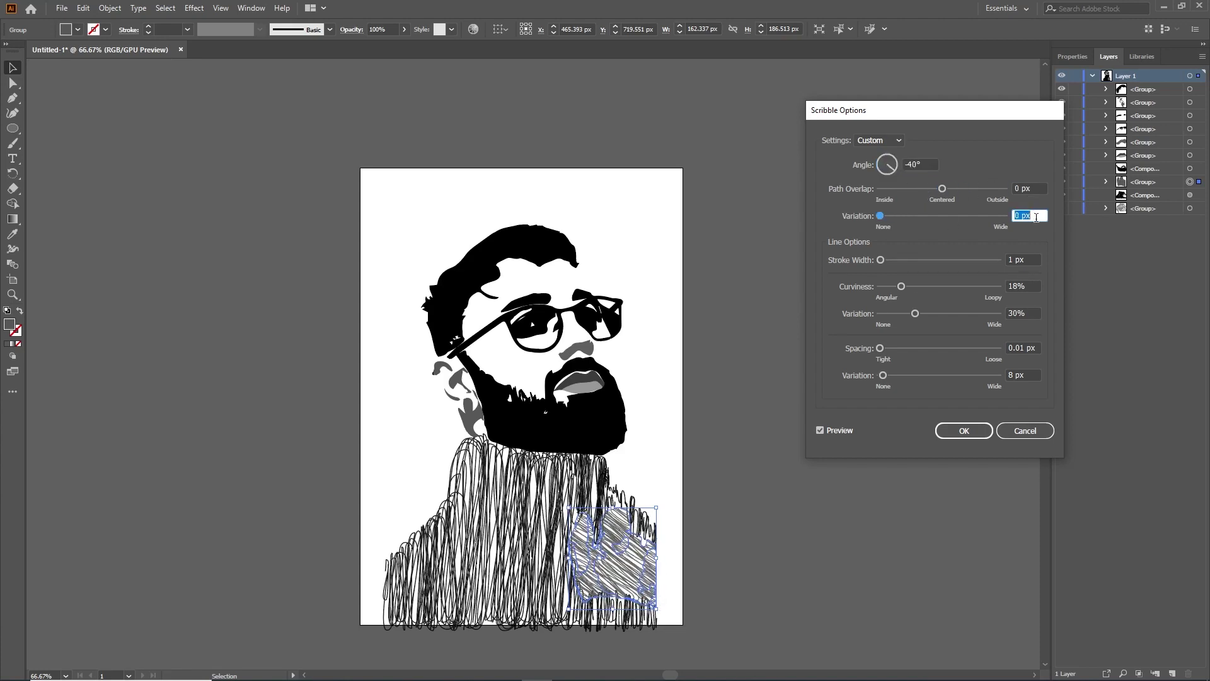
pyautogui.click(1035, 286)
pyautogui.write('26')
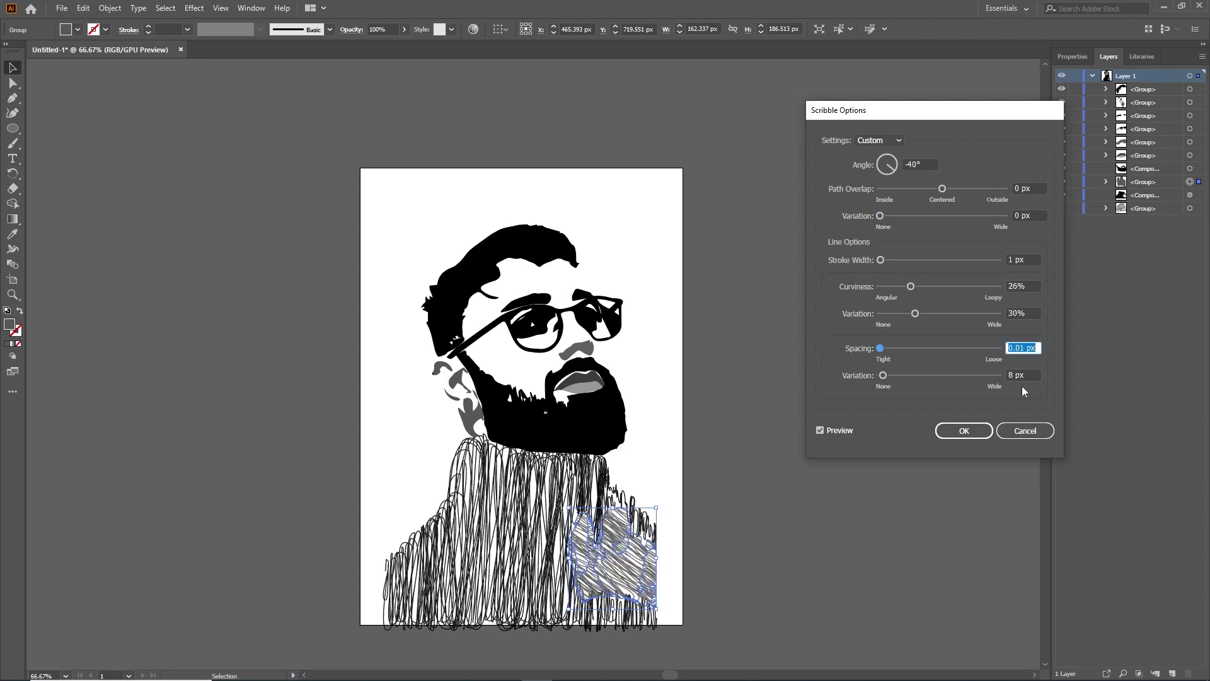
pyautogui.press('Return')
pyautogui.click(772, 483)
pyautogui.click(577, 434)
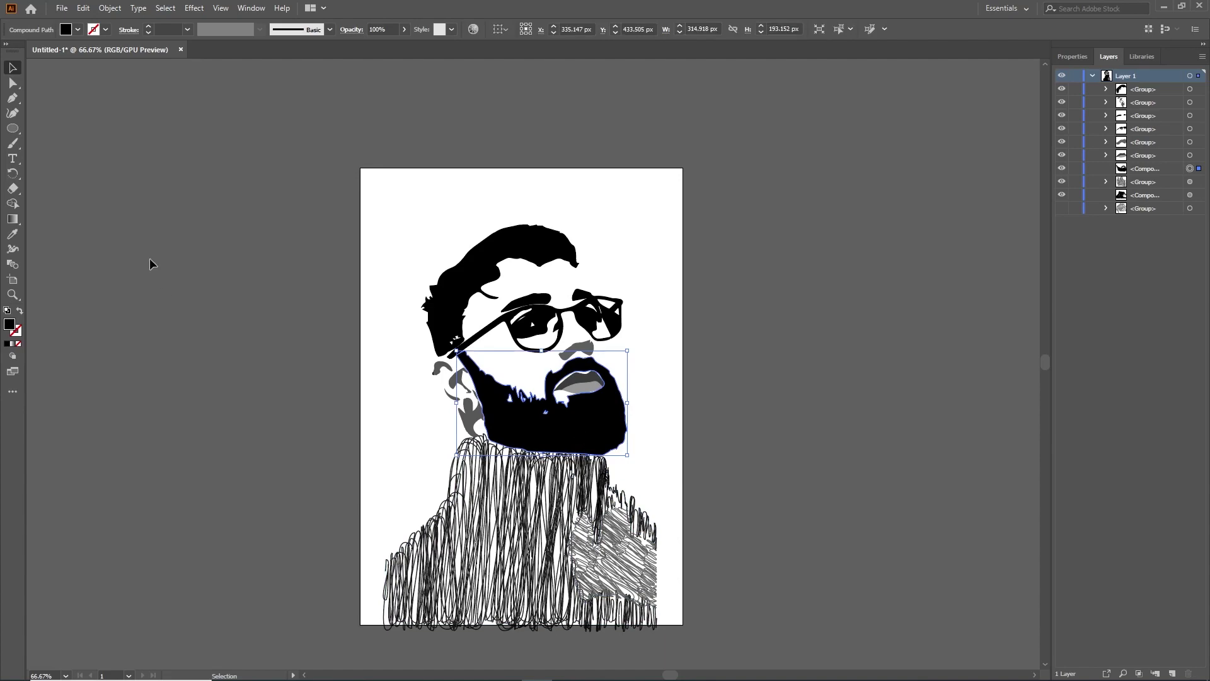
# - Replace the solid black beard with Scribble hatching at a 73° angle
pyautogui.click(194, 8)
pyautogui.click(378, 223)
pyautogui.moveTo(888, 158); pyautogui.dragTo(891, 163)
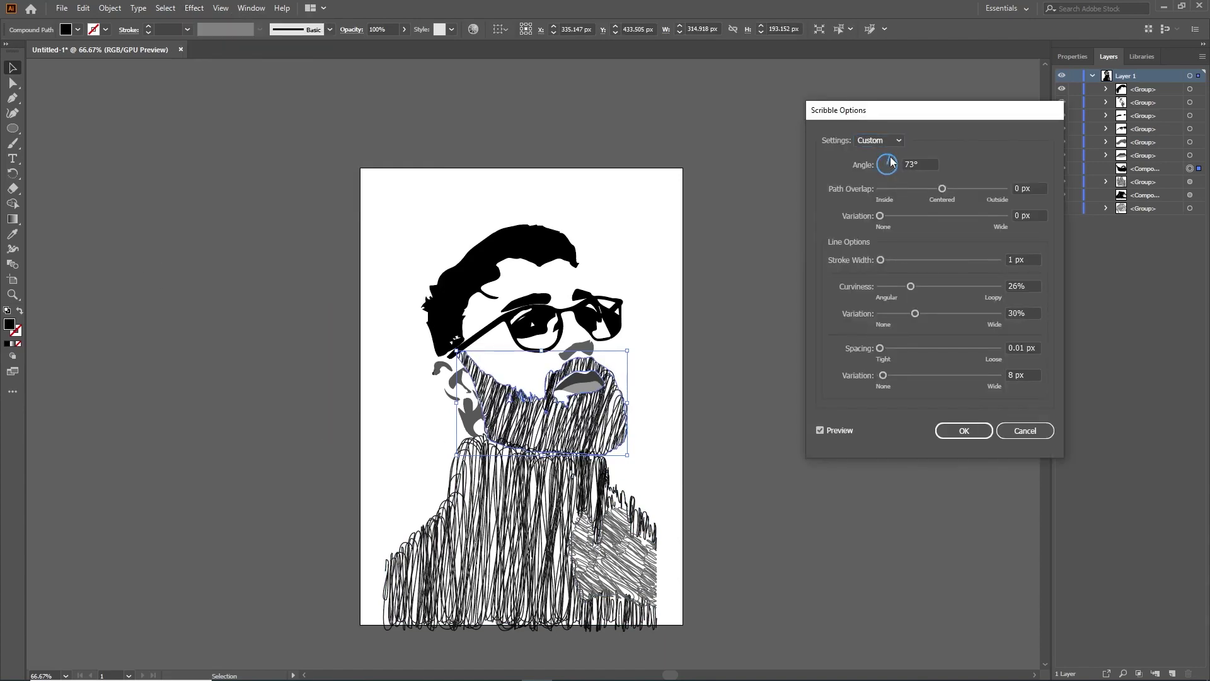
pyautogui.scroll(2, 1036, 286)
pyautogui.scroll(-1, 1034, 376)
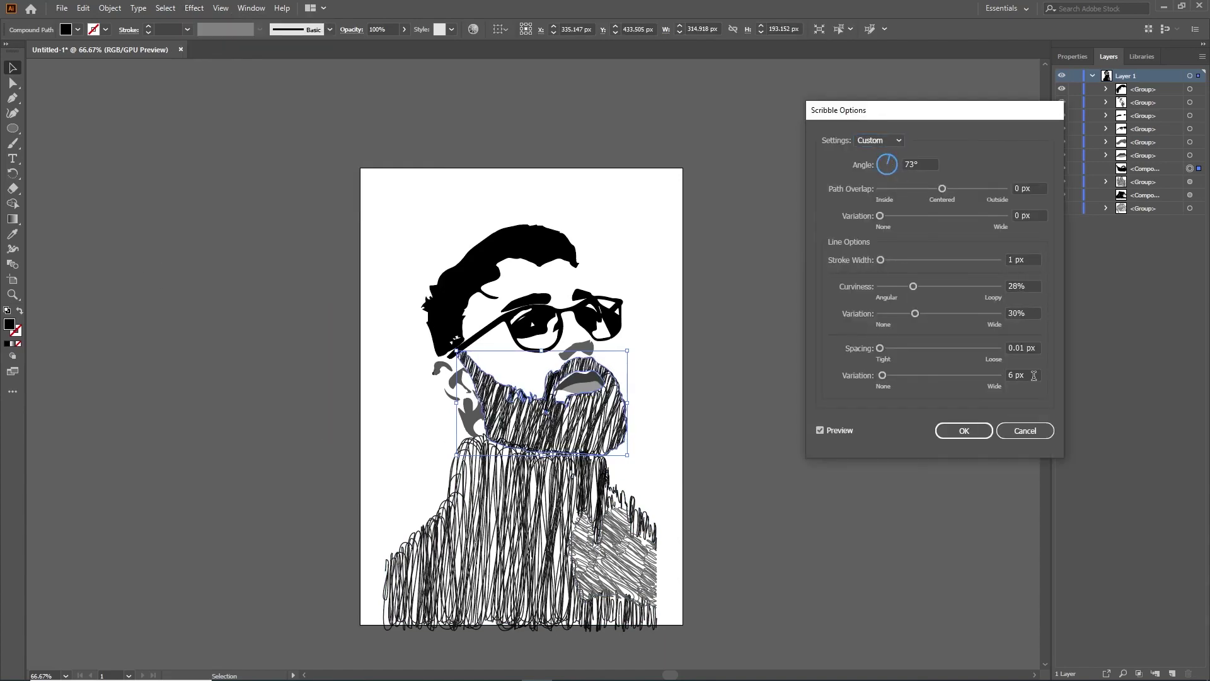
pyautogui.scroll(1, 1037, 348)
pyautogui.scroll(1, 1037, 348)
pyautogui.scroll(-1, 1037, 348)
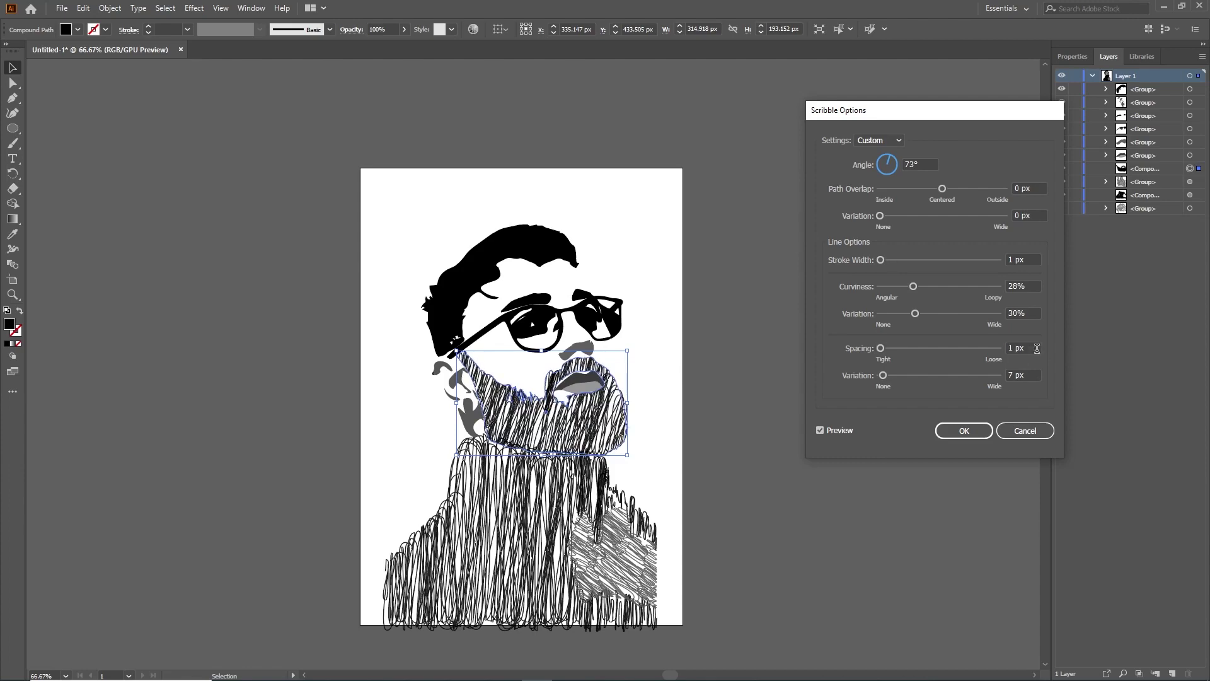
pyautogui.scroll(2, 1031, 375)
pyautogui.scroll(-4, 1031, 376)
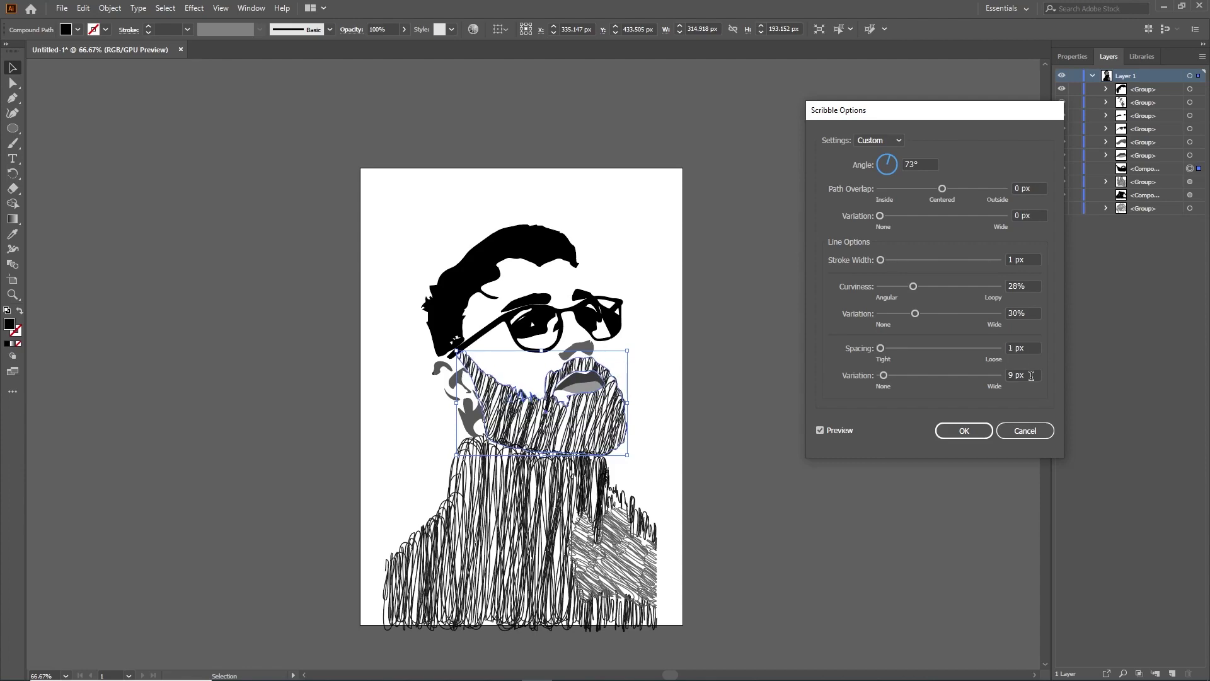
pyautogui.click(964, 430)
pyautogui.click(750, 453)
pyautogui.click(487, 531)
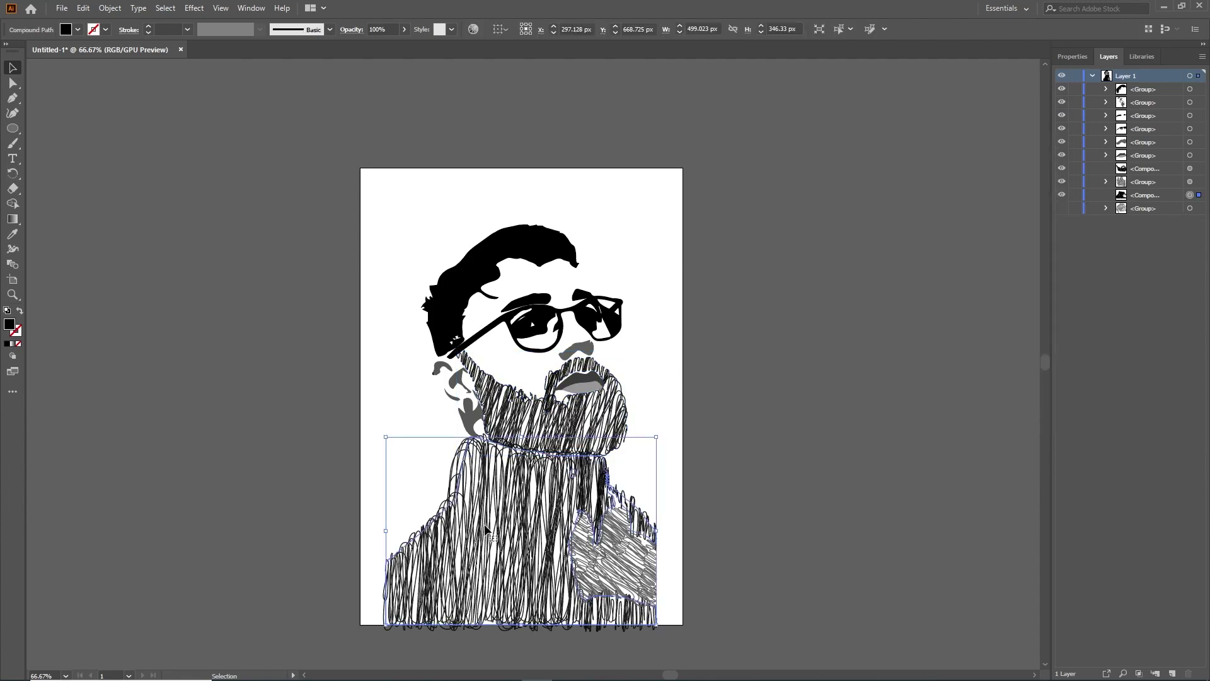
# - Scribble the grey ear shading with 0.01 px spacing, 1 px stroke and 8 px spacing variation
pyautogui.click(455, 391)
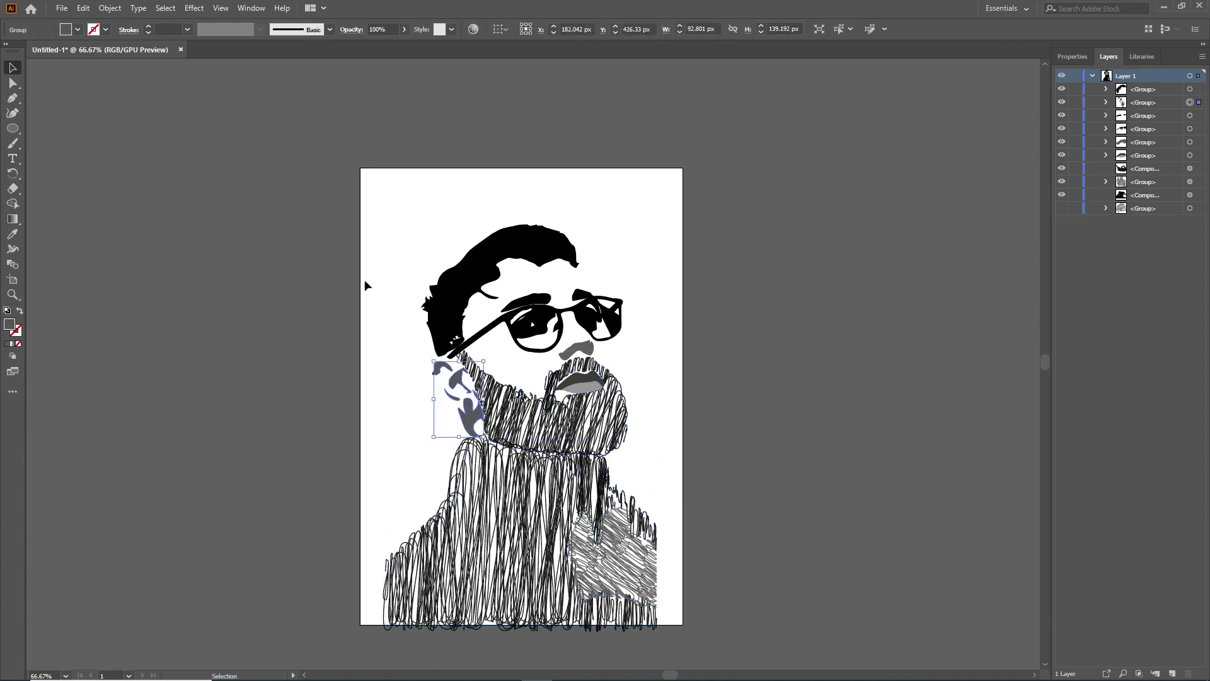
pyautogui.click(194, 8)
pyautogui.click(356, 221)
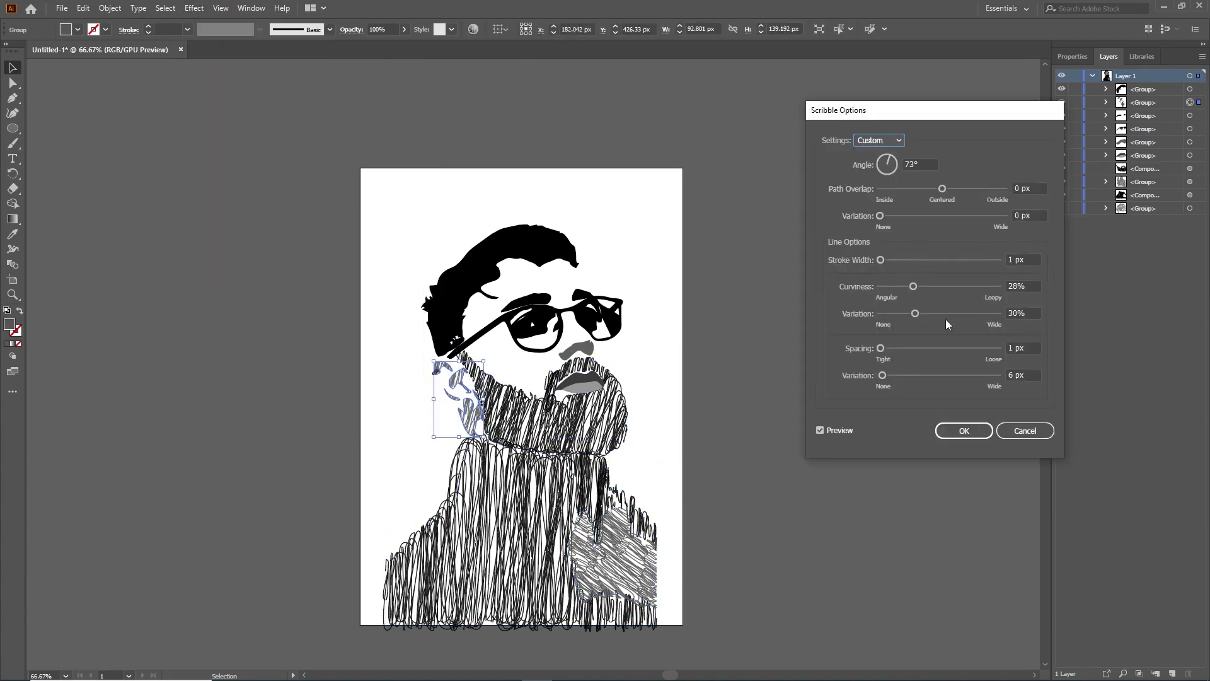
pyautogui.click(1034, 375)
pyautogui.press('Down')
pyautogui.press('Down')
pyautogui.press('Down')
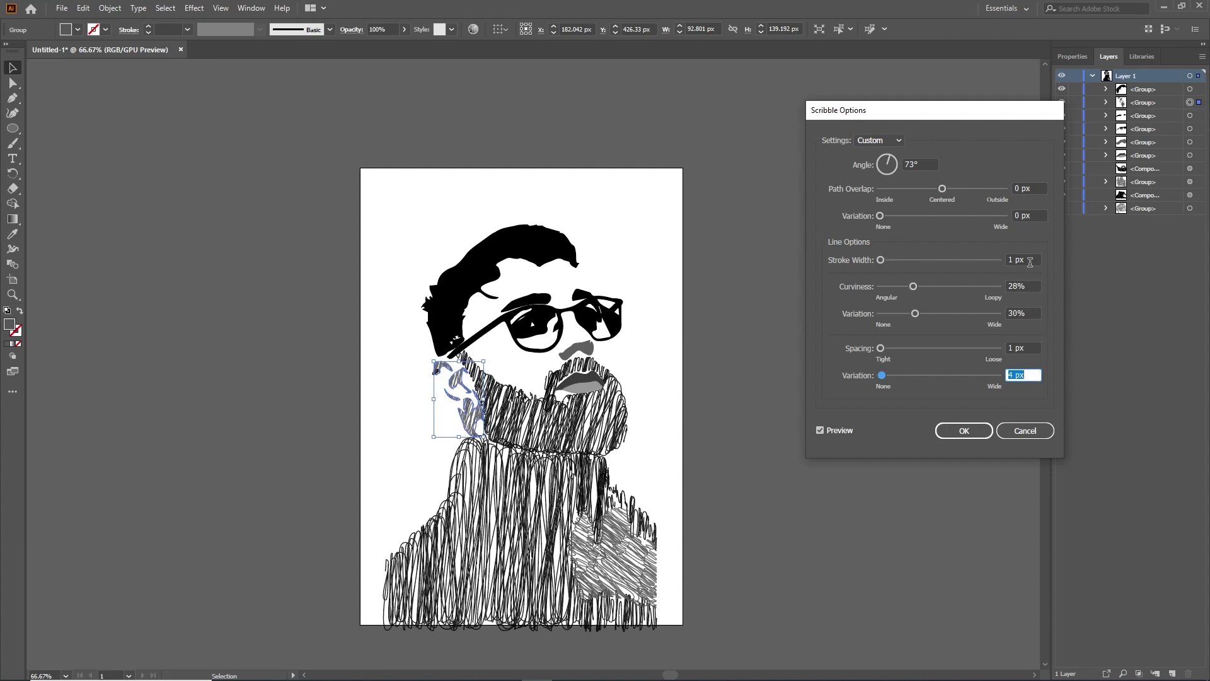
pyautogui.click(1035, 262)
pyautogui.write('0.5')
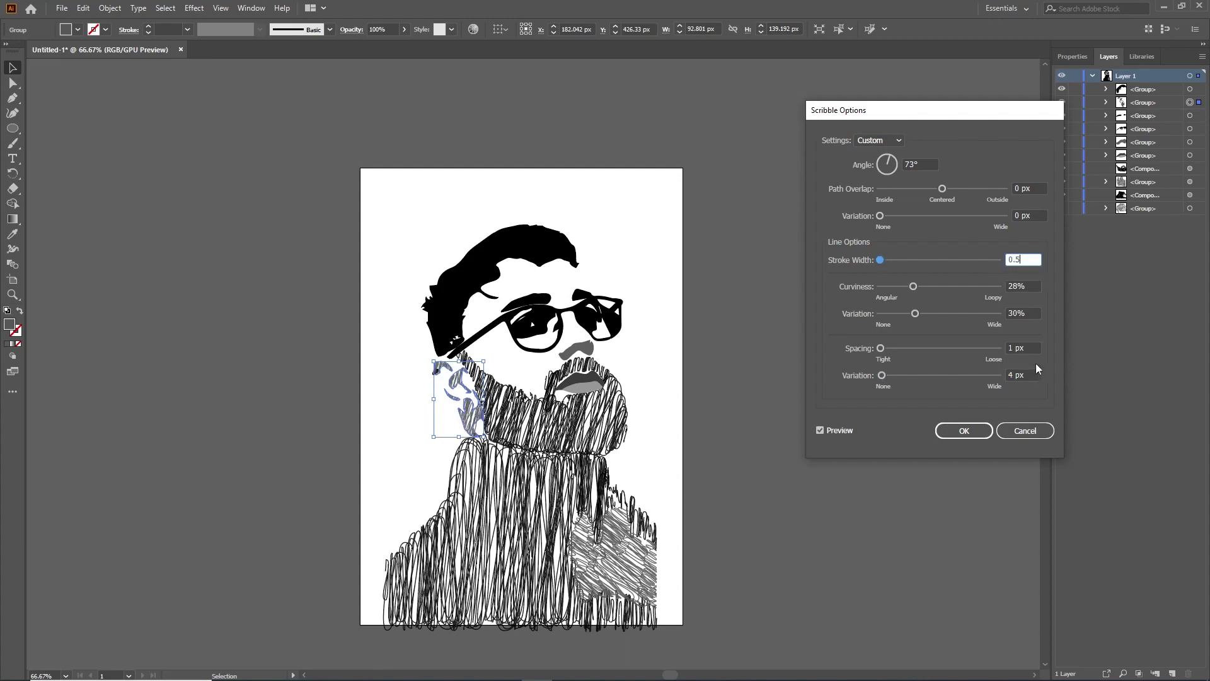
pyautogui.click(1030, 350)
pyautogui.write('0.01')
pyautogui.click(1036, 375)
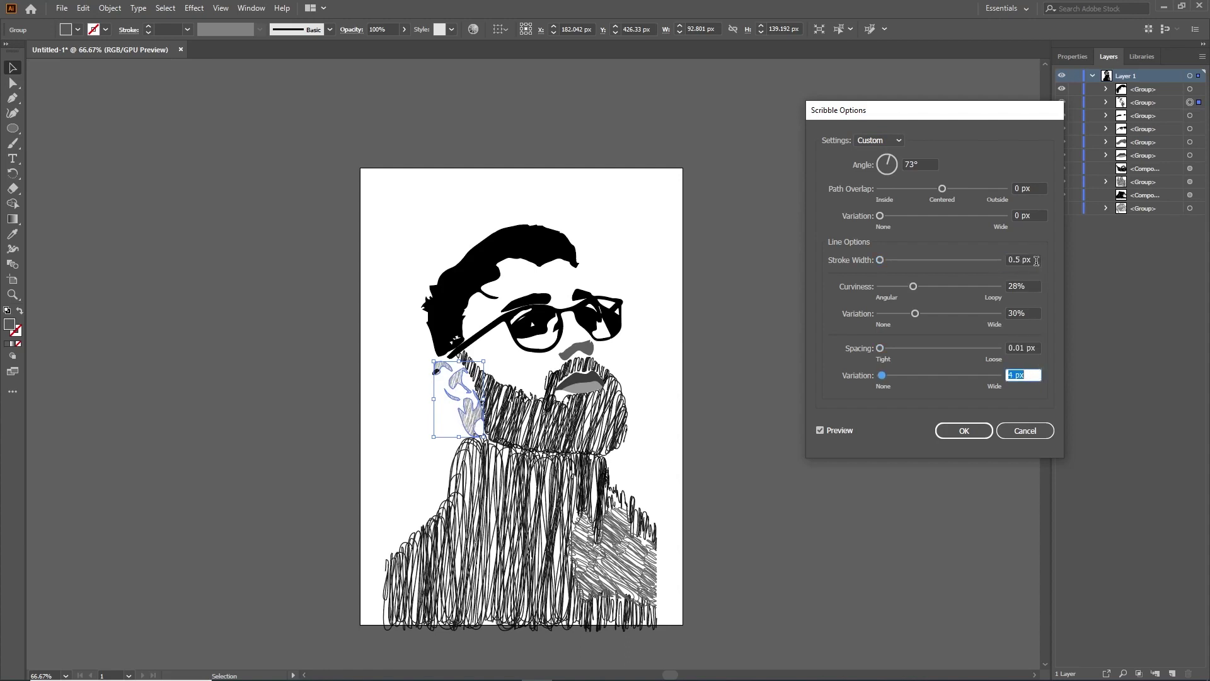
pyautogui.click(1036, 260)
pyautogui.write('1')
pyautogui.click(1032, 376)
pyautogui.press('Up')
pyautogui.press('Up')
pyautogui.press('Up')
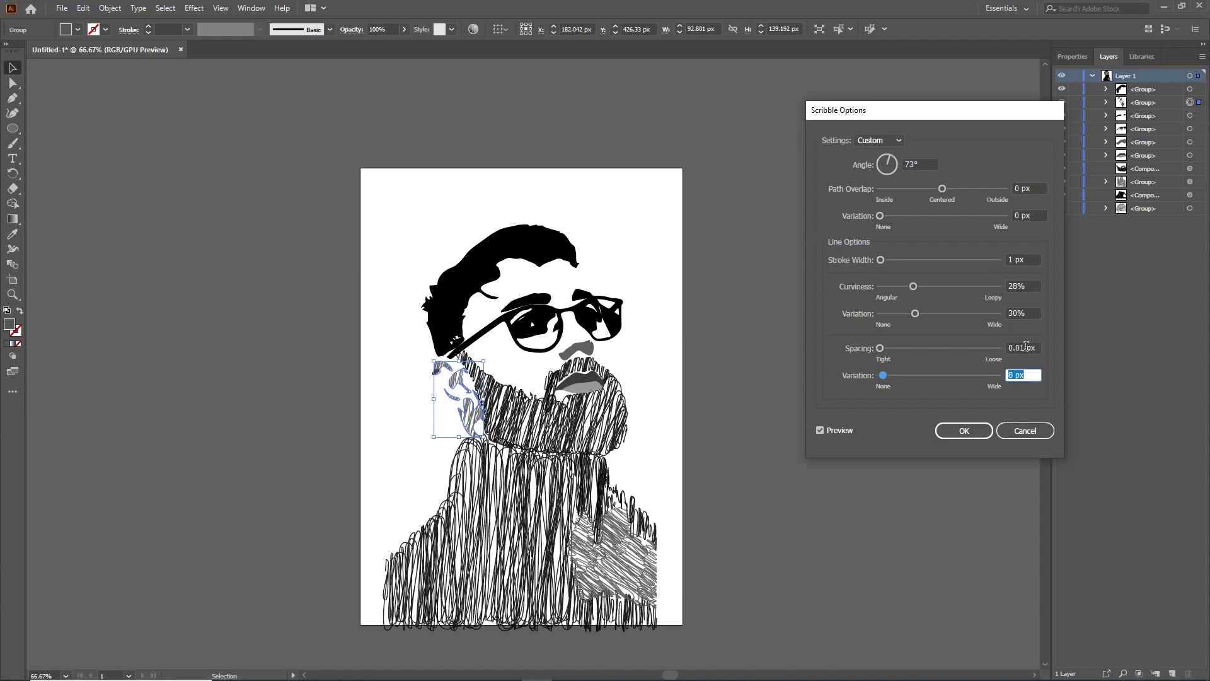
pyautogui.click(1025, 431)
# - Scribble the grey mustache with a 63° hatch angle
pyautogui.click(746, 384)
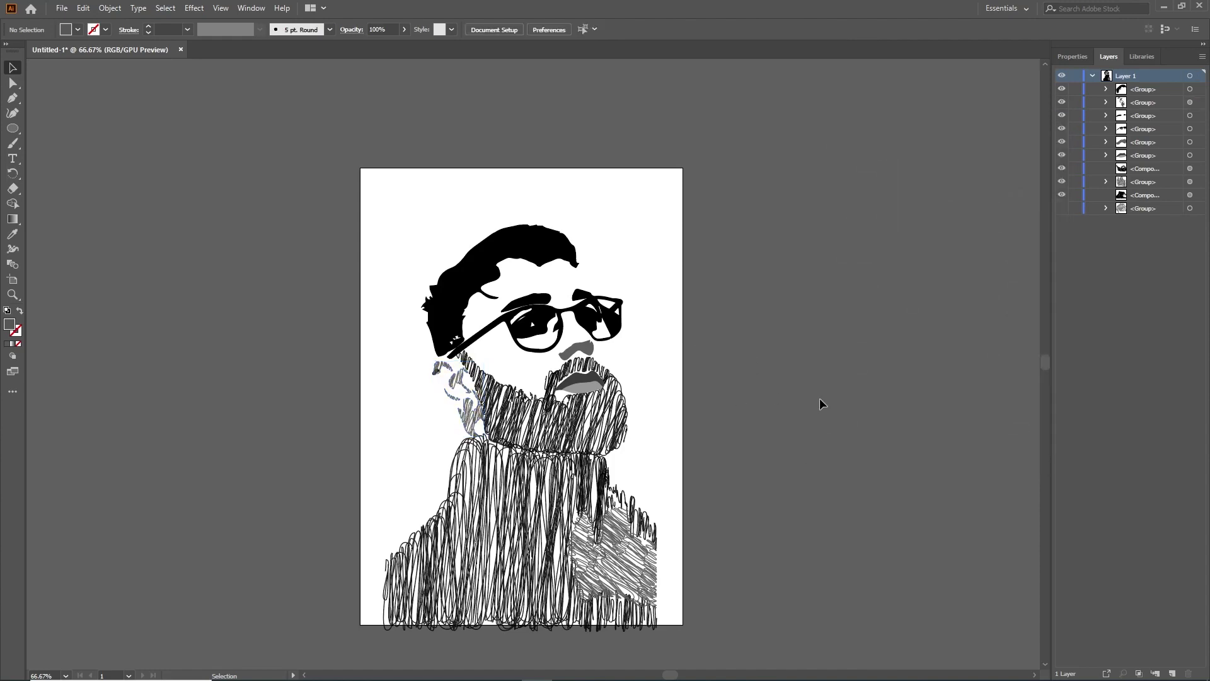
pyautogui.click(475, 502)
pyautogui.click(194, 7)
pyautogui.click(577, 350)
pyautogui.click(194, 8)
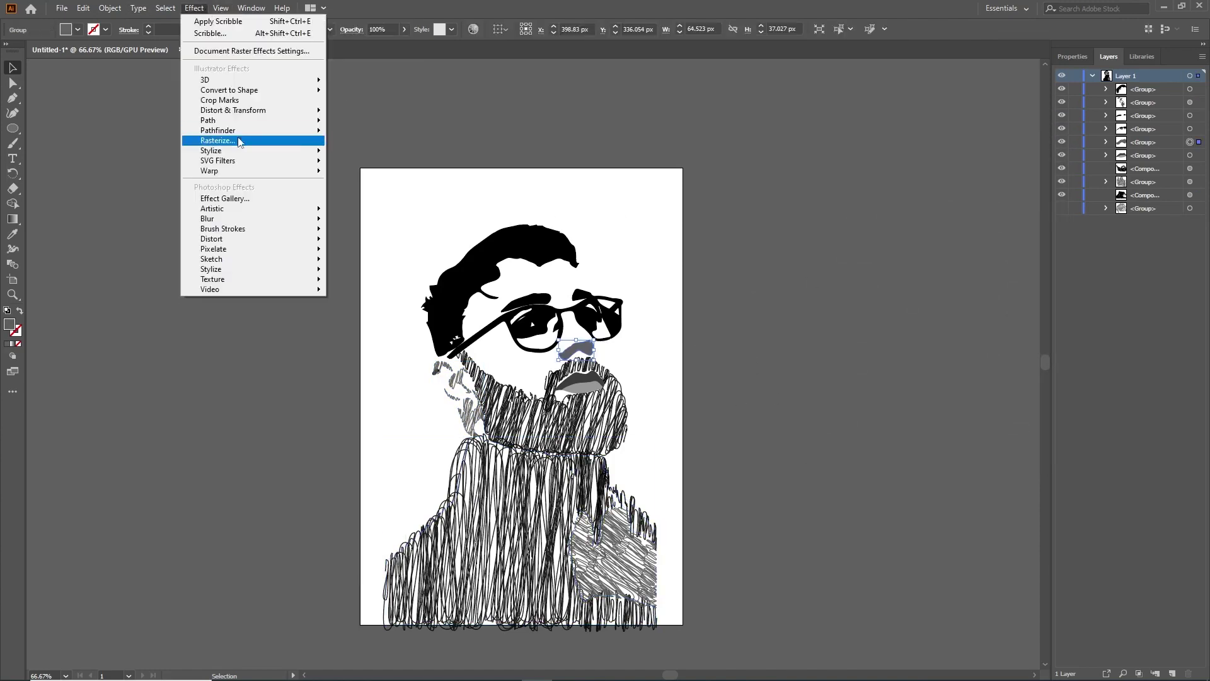
pyautogui.click(353, 282)
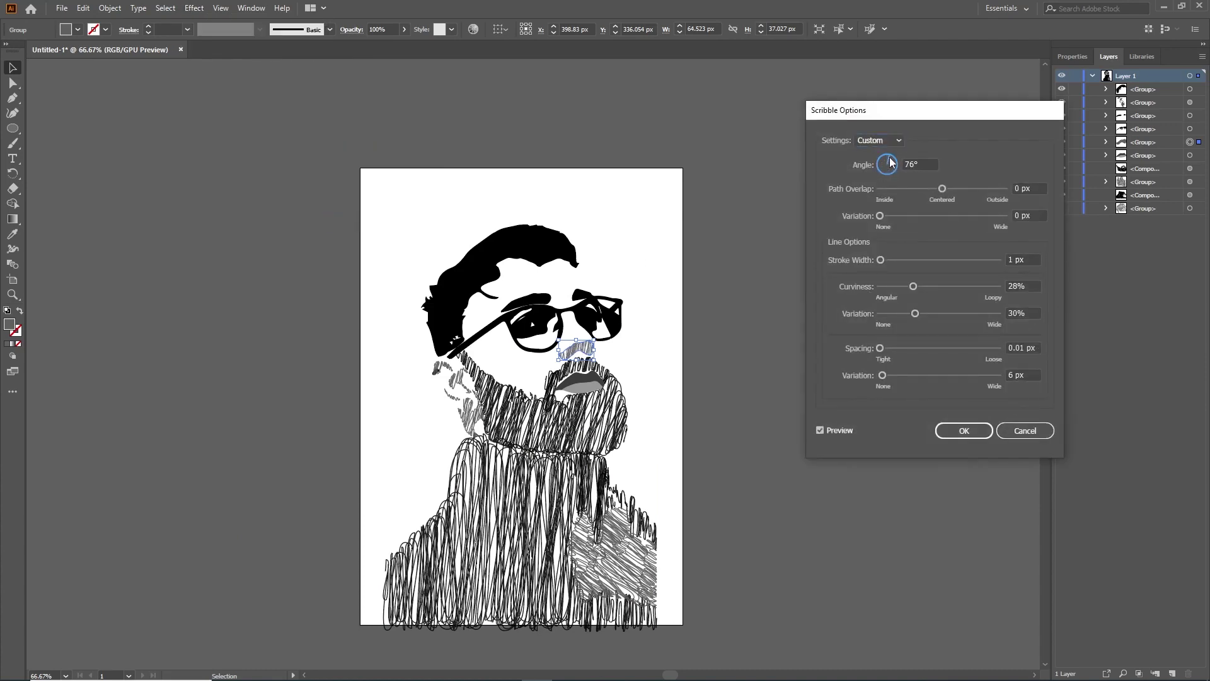
pyautogui.moveTo(891, 162); pyautogui.dragTo(892, 162)
pyautogui.press('Return')
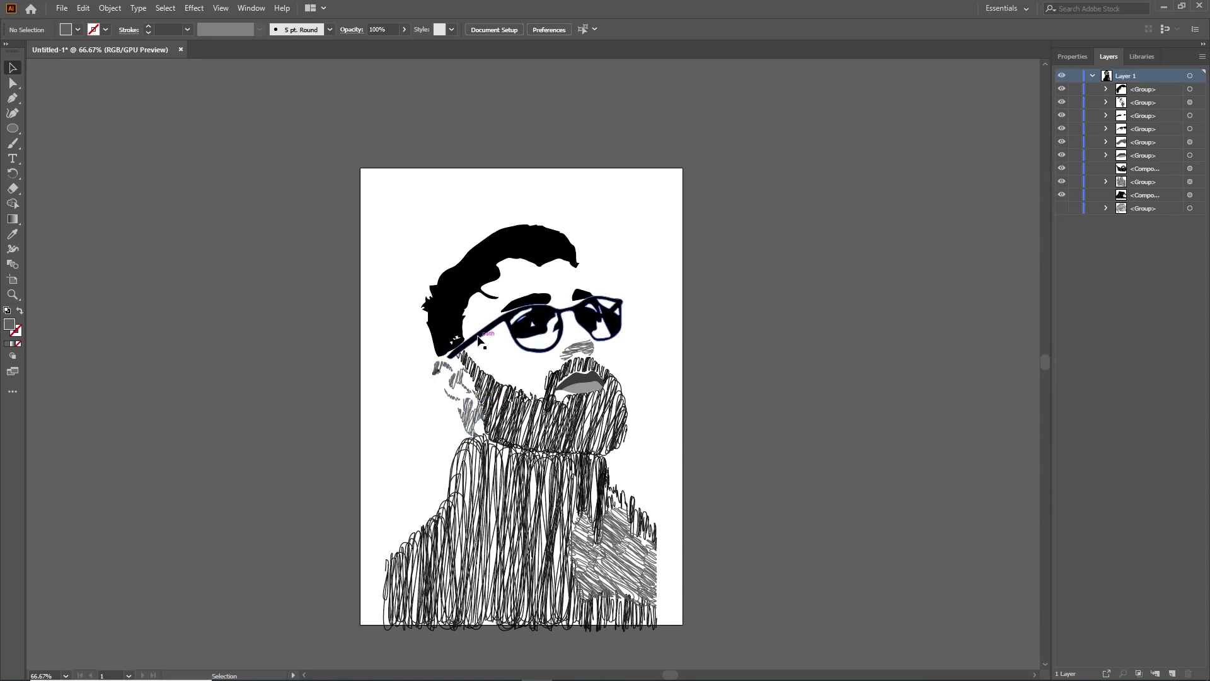
# - Scribble the glasses with an adjusted angle, 3 px spacing and 39% curviness variation
pyautogui.click(479, 334)
pyautogui.click(194, 7)
pyautogui.click(210, 32)
pyautogui.moveTo(887, 157); pyautogui.dragTo(887, 162)
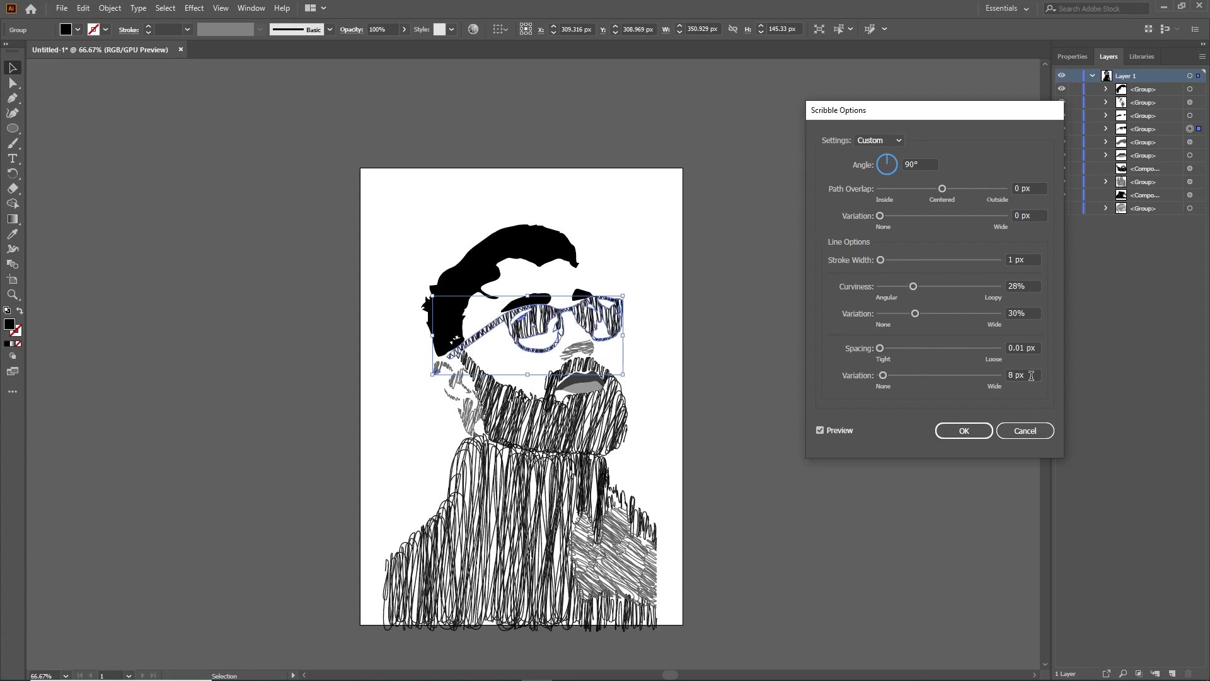
pyautogui.doubleClick(1021, 348)
pyautogui.write('3')
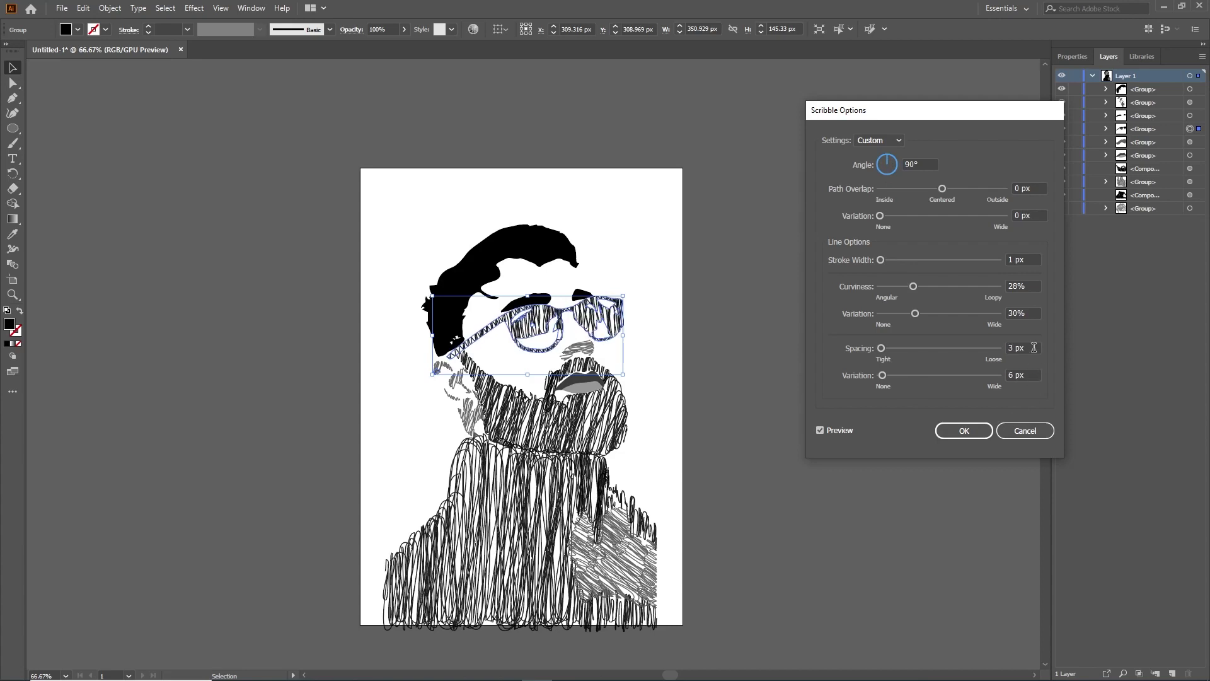
pyautogui.doubleClick(1015, 314)
pyautogui.write('39')
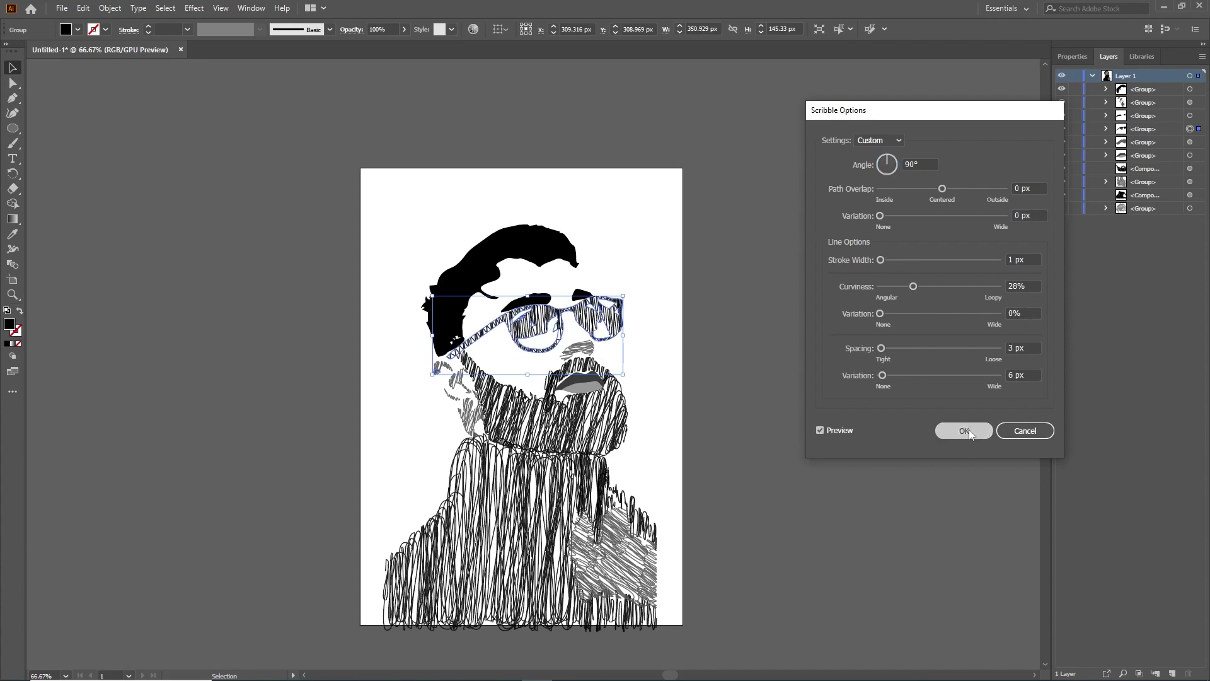
pyautogui.click(963, 431)
pyautogui.click(816, 423)
# - Add another Scribble to the glasses and change its spacing variation values
pyautogui.click(541, 357)
pyautogui.click(194, 7)
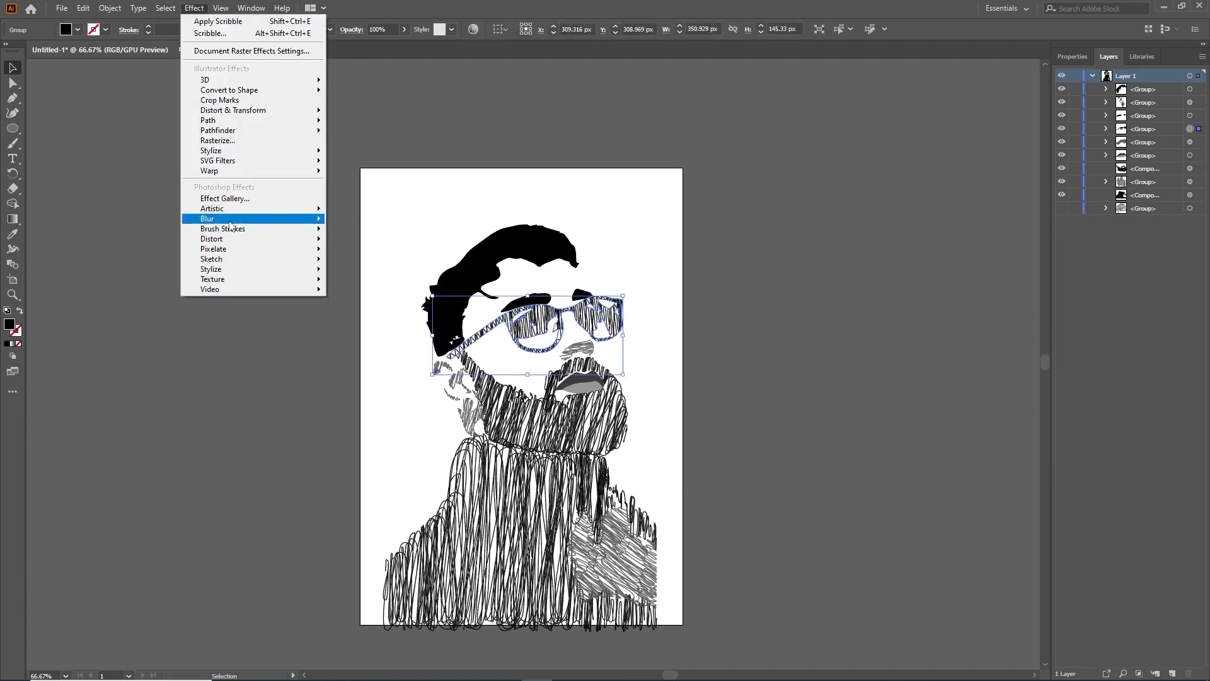
pyautogui.click(359, 222)
pyautogui.click(648, 370)
pyautogui.doubleClick(1016, 375)
pyautogui.write('0.01')
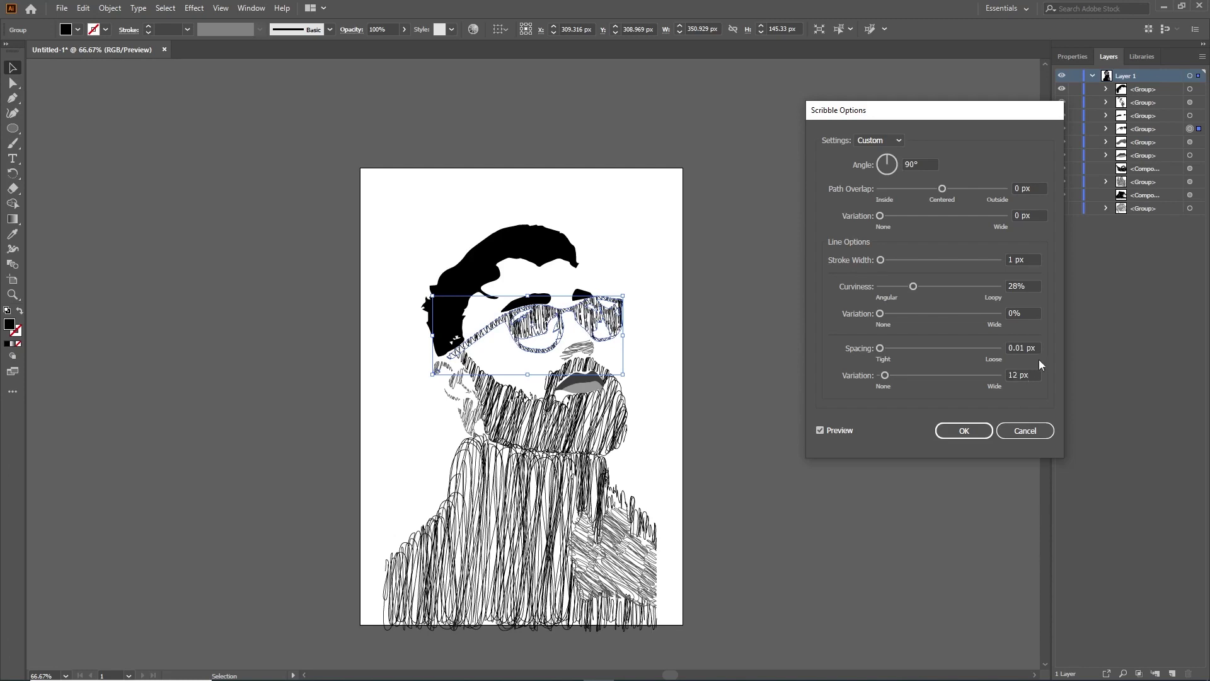
pyautogui.write('6')
pyautogui.doubleClick(1021, 376)
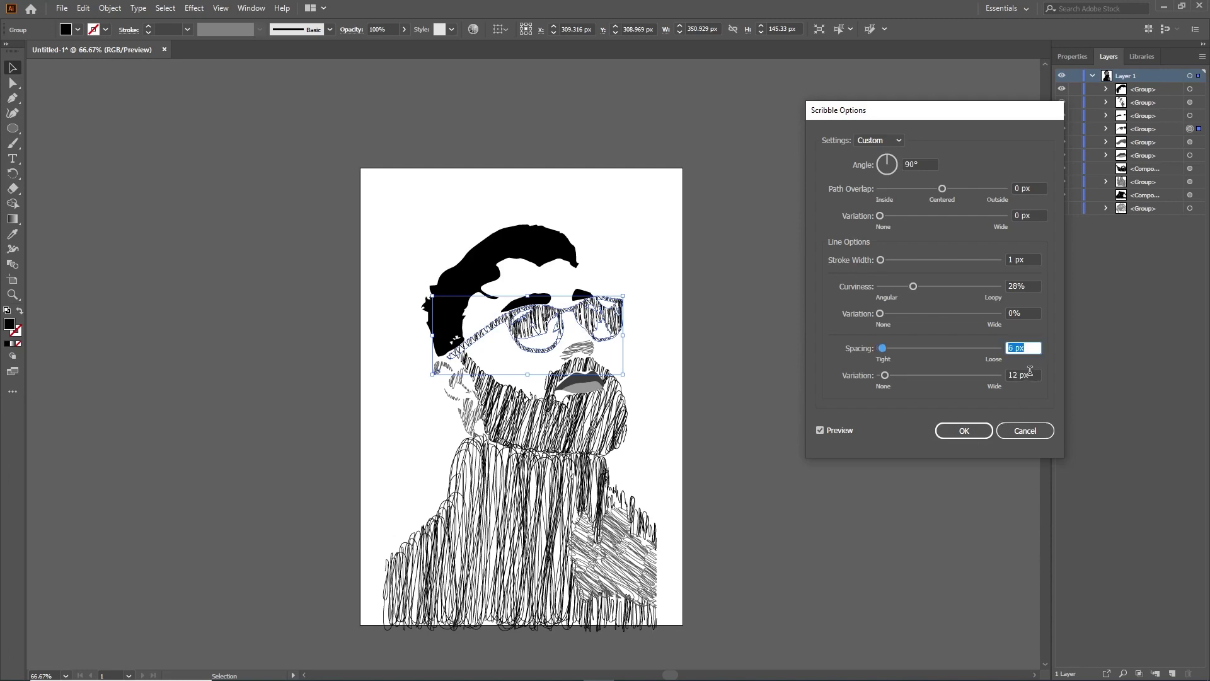
pyautogui.write('9')
pyautogui.write('22')
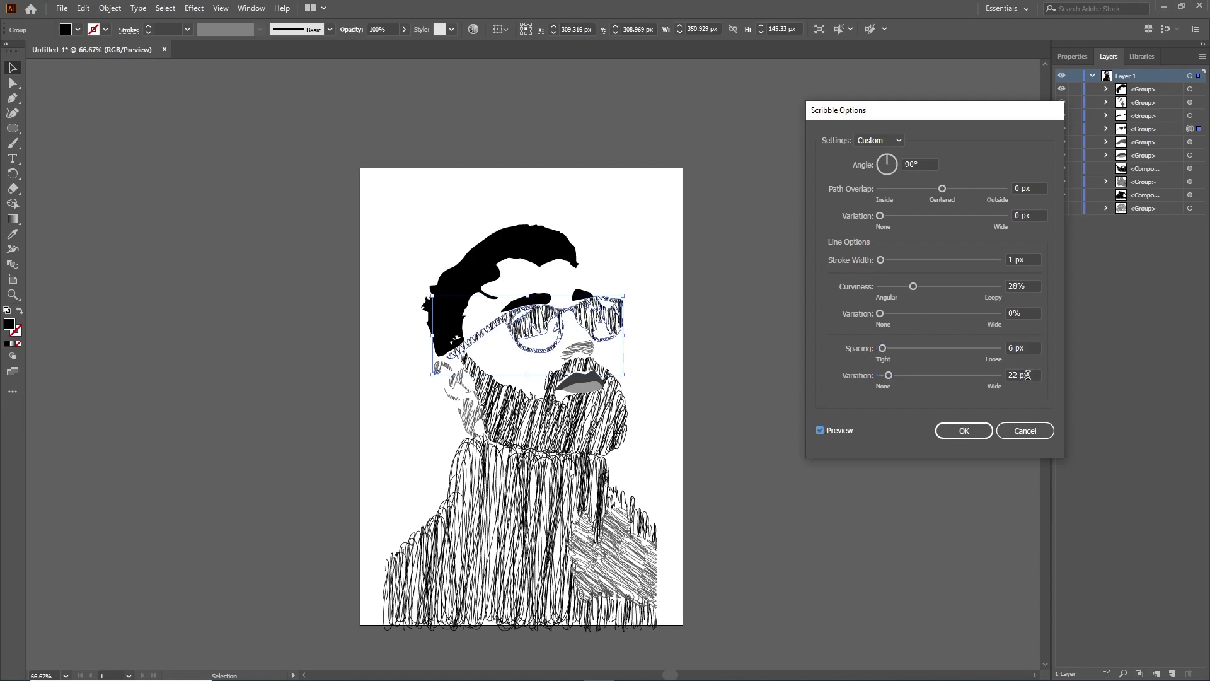
# - Try a 4 px stroke width on the glasses, revert to 1 px, and tighten spacing to 1 px
pyautogui.doubleClick(1021, 259)
pyautogui.write('4')
pyautogui.press('Down')
pyautogui.press('Down')
pyautogui.press('Down')
pyautogui.doubleClick(1034, 346)
pyautogui.press('Down')
pyautogui.press('Down')
pyautogui.press('Down')
pyautogui.press('Down')
pyautogui.doubleClick(1036, 375)
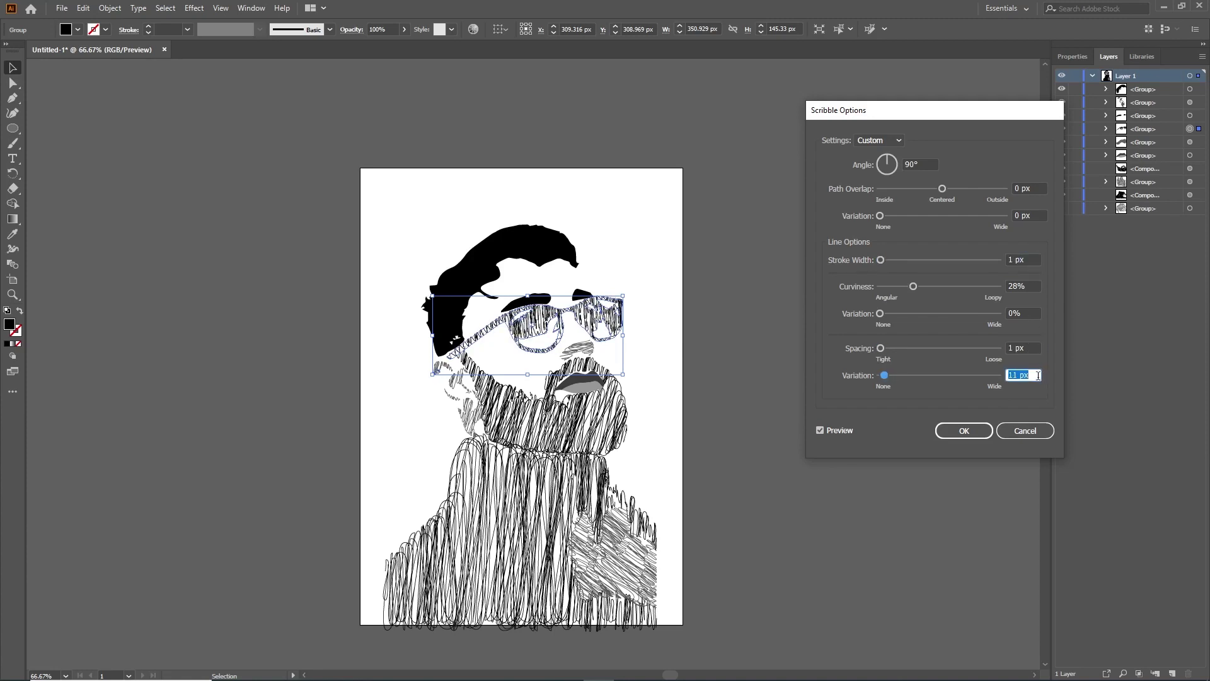
# - Apply the glasses scribble, then give the lips Scribble hatching
pyautogui.press('Return')
pyautogui.click(669, 401)
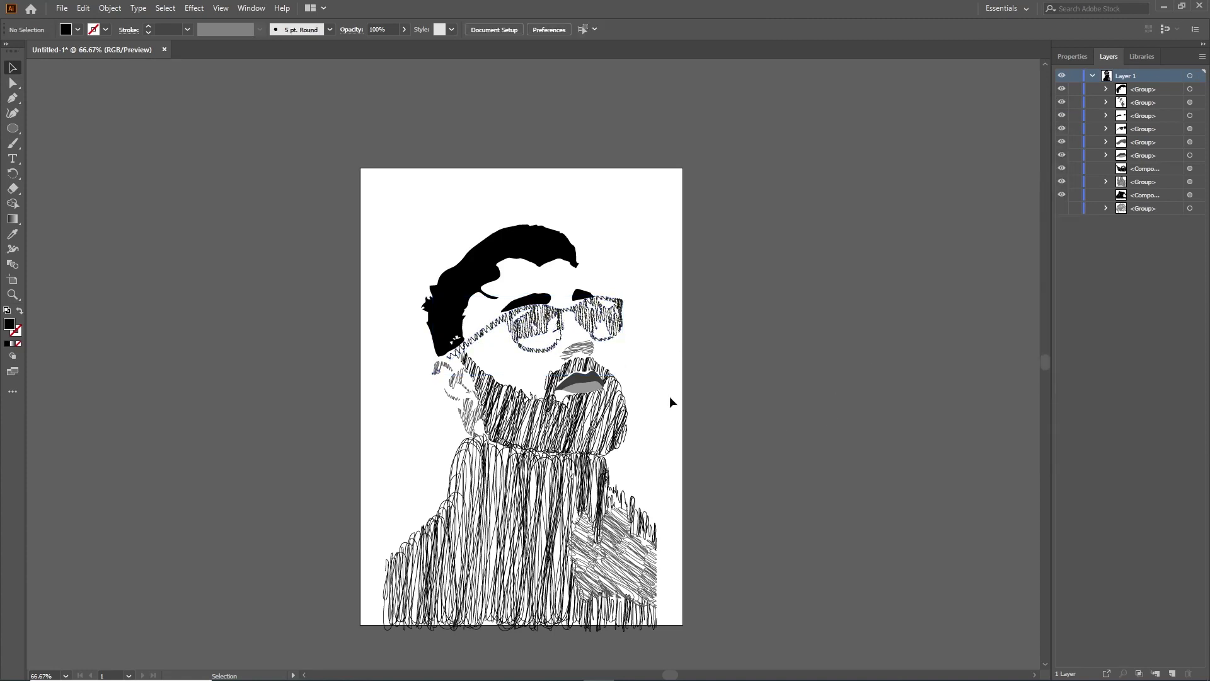
pyautogui.click(577, 350)
pyautogui.click(576, 381)
pyautogui.click(193, 7)
pyautogui.click(214, 29)
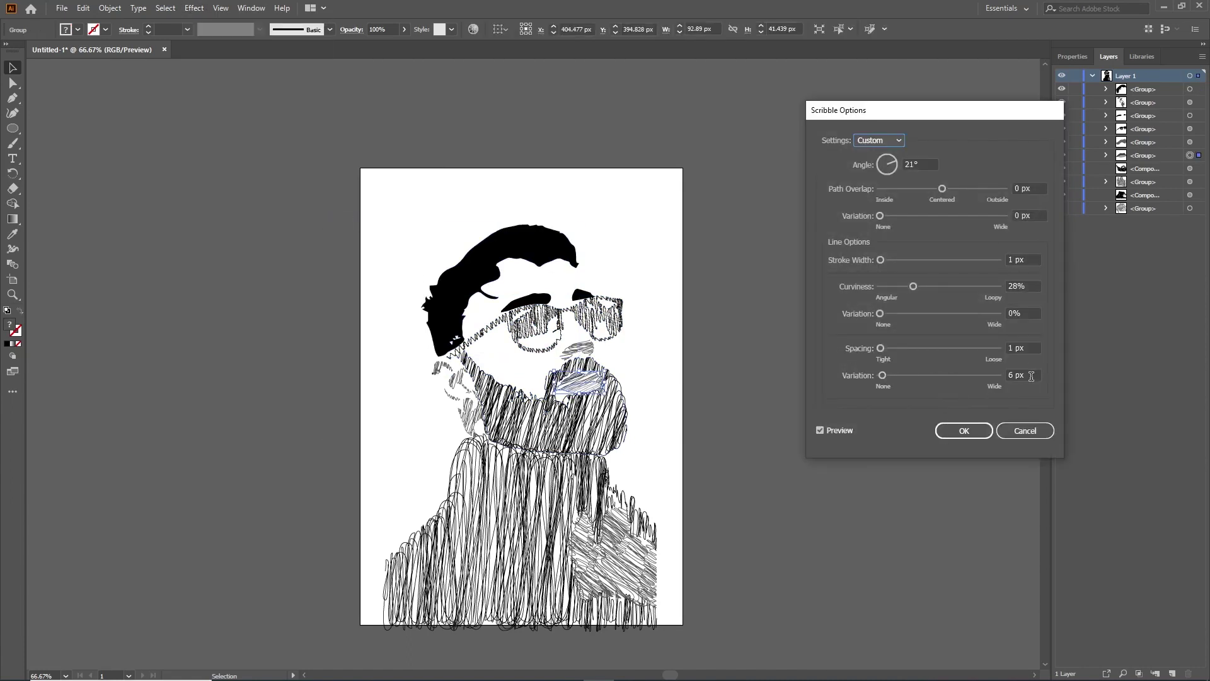
pyautogui.write('0.01')
pyautogui.press('Return')
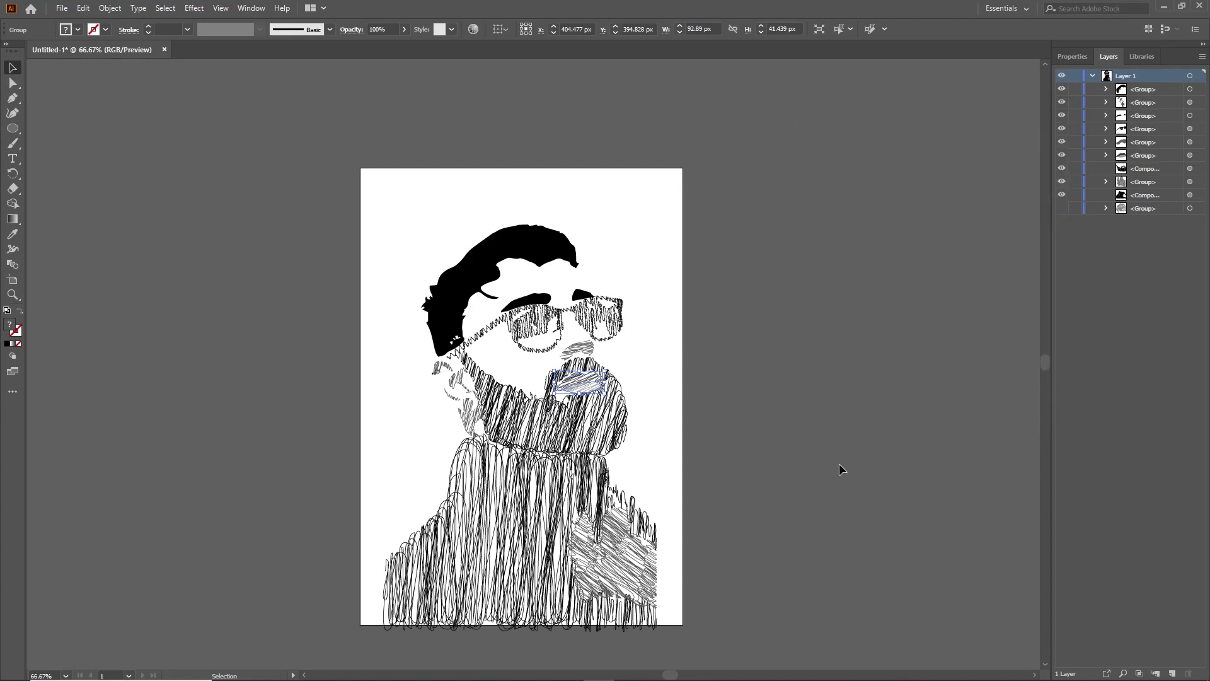
# - Scribble the eyebrows with slight overlap variation, entering values 1 and 4
pyautogui.click(840, 467)
pyautogui.click(526, 299)
pyautogui.click(193, 8)
pyautogui.click(353, 222)
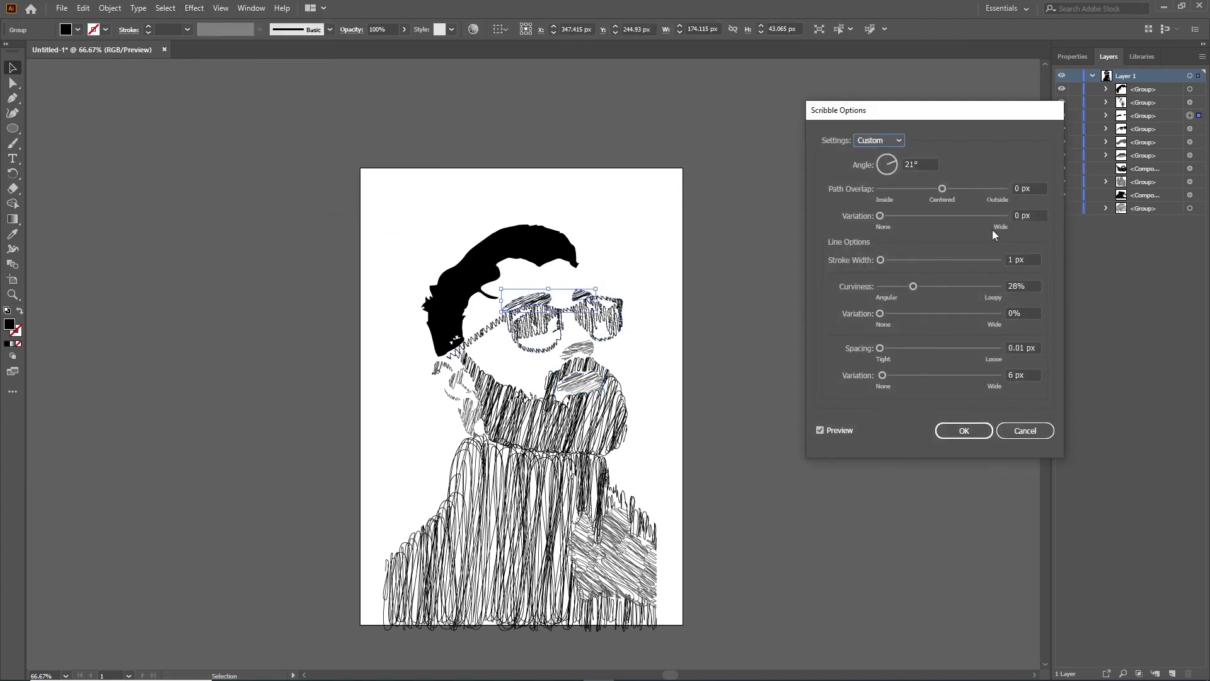
pyautogui.write('1')
pyautogui.press('Tab')
pyautogui.write('4')
pyautogui.press('Tab')
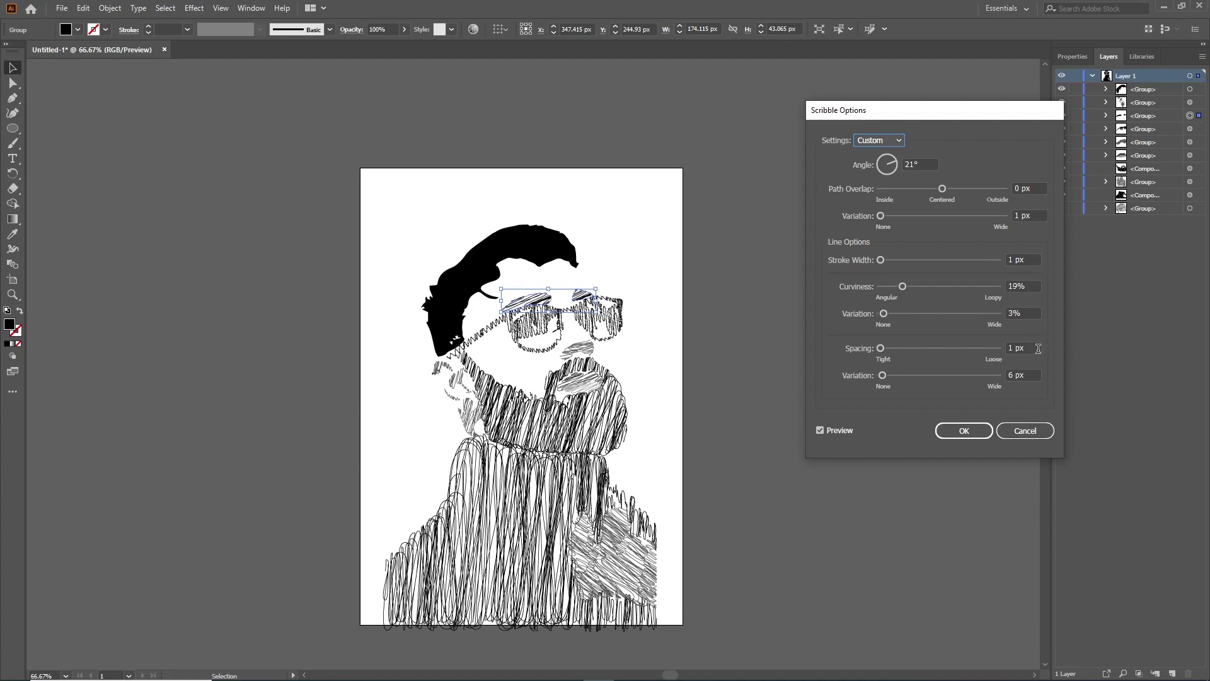
pyautogui.press('Return')
pyautogui.click(704, 373)
# - Replace the solid hair with dense 118° Scribble hatching, 1 px spacing and 3 px variation
pyautogui.click(517, 243)
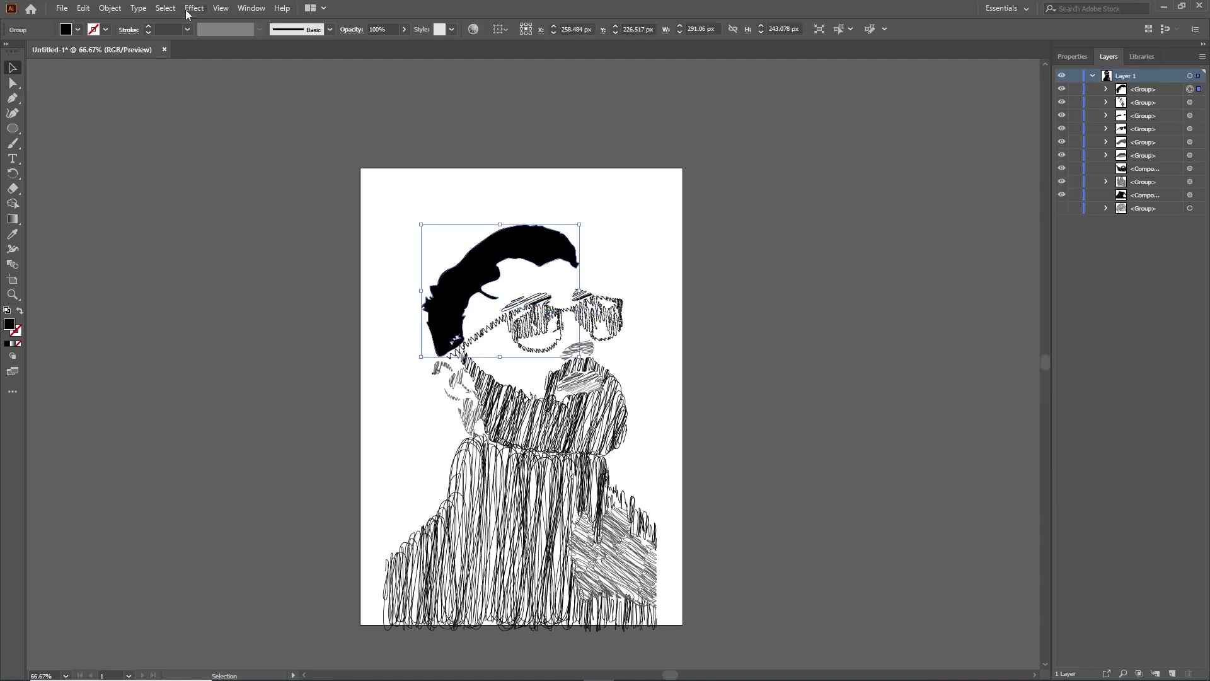
pyautogui.click(194, 7)
pyautogui.click(353, 222)
pyautogui.moveTo(886, 163)
pyautogui.mouseDown()
pyautogui.moveTo(877, 167)
pyautogui.moveTo(883, 159)
pyautogui.mouseUp()
pyautogui.scroll(8, 1027, 287)
pyautogui.scroll(5, 1030, 350)
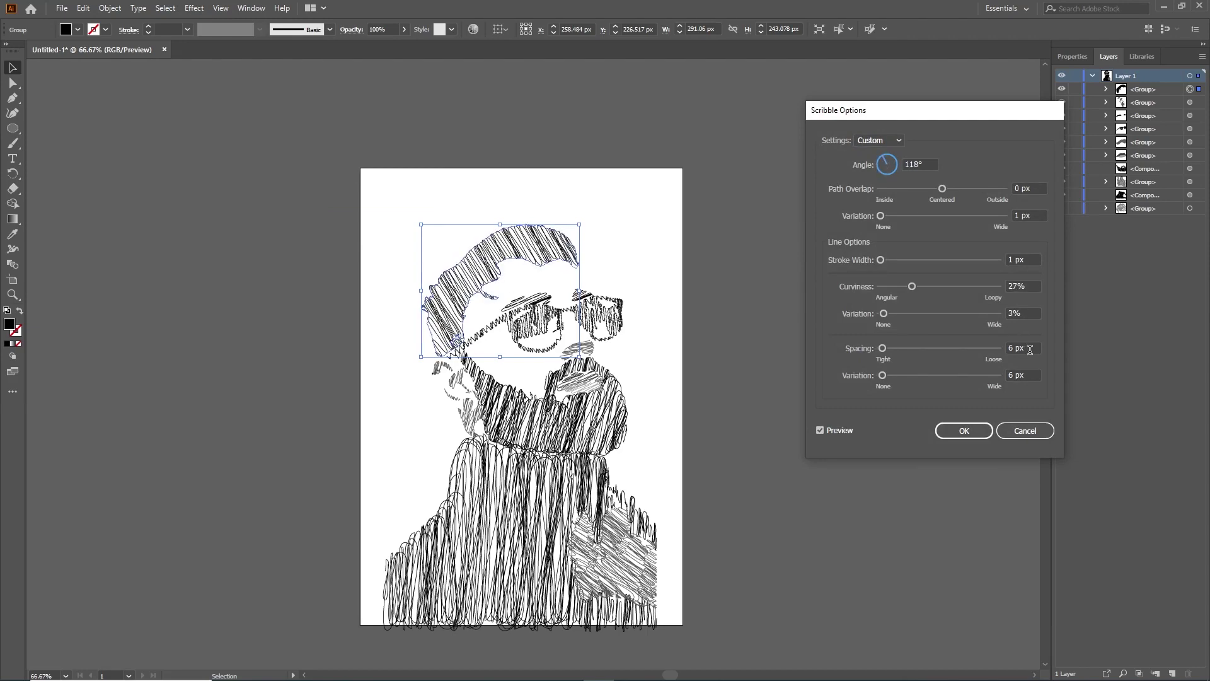
pyautogui.scroll(3, 1033, 221)
pyautogui.scroll(2, 1034, 220)
pyautogui.scroll(2, 1034, 220)
pyautogui.scroll(4, 1031, 349)
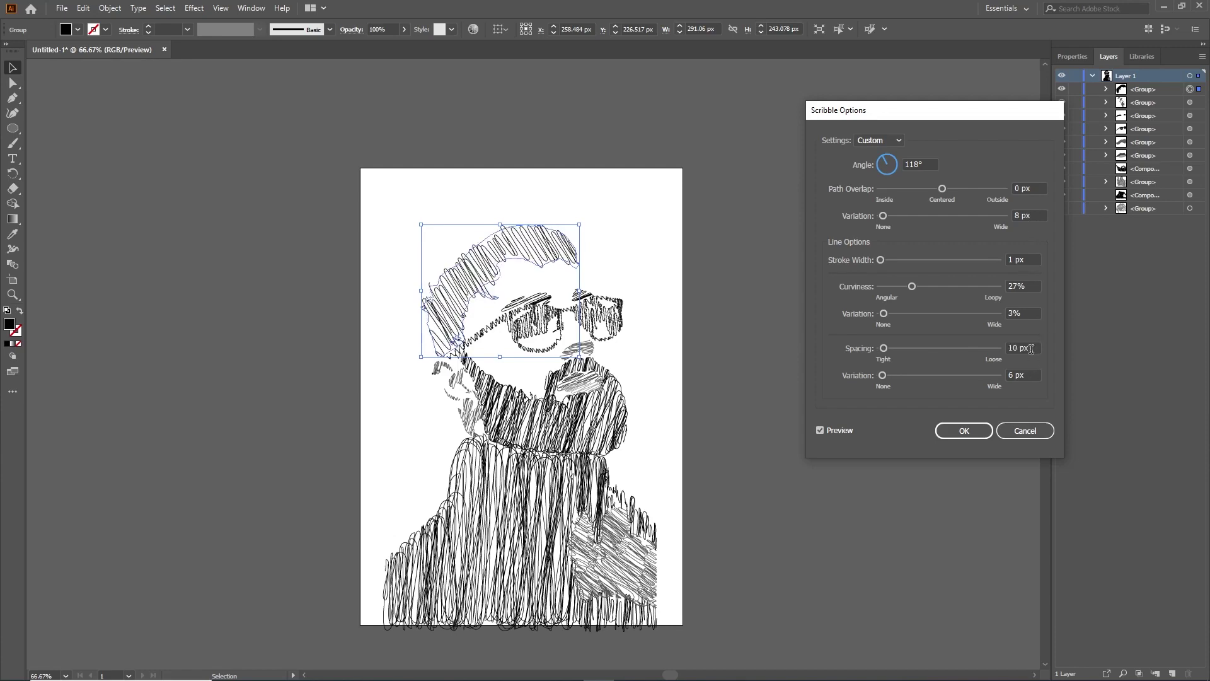
pyautogui.scroll(-4, 1031, 348)
pyautogui.scroll(-5, 1031, 349)
pyautogui.scroll(-2, 1034, 377)
pyautogui.scroll(-1, 1034, 377)
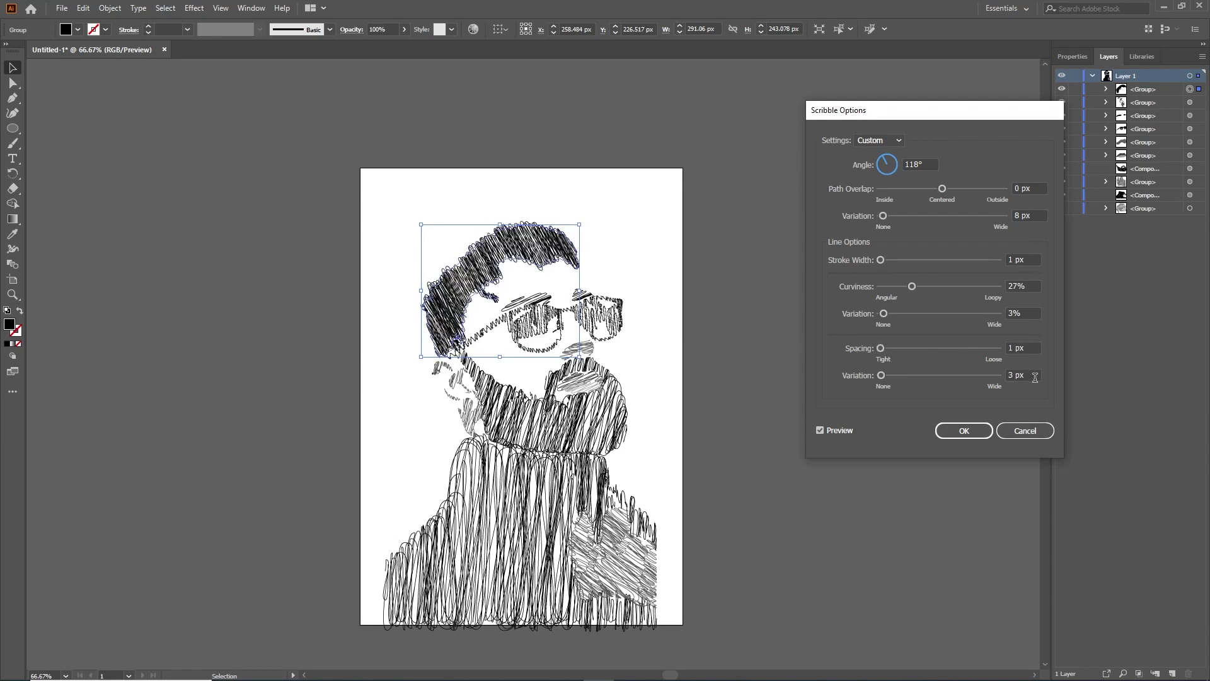
pyautogui.press('Return')
pyautogui.click(818, 431)
# - Try a second Scribble on the sweater with rotated hatching and higher spacing variation
pyautogui.click(496, 539)
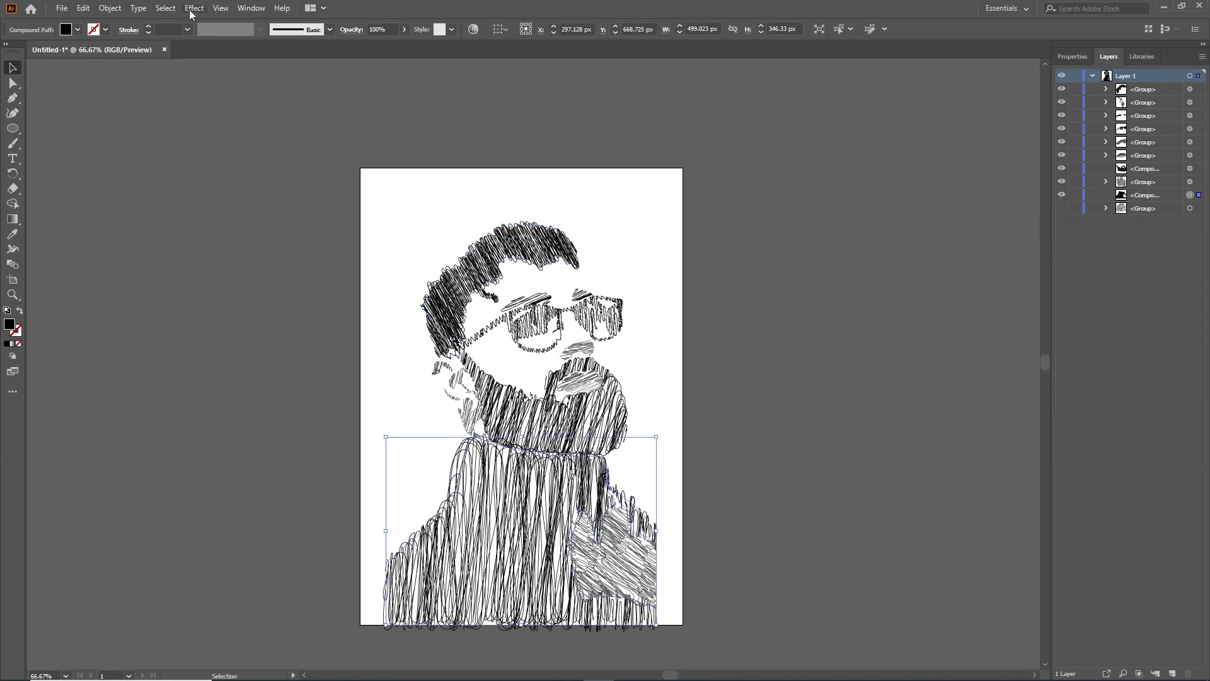
pyautogui.click(194, 8)
pyautogui.click(379, 223)
pyautogui.click(649, 371)
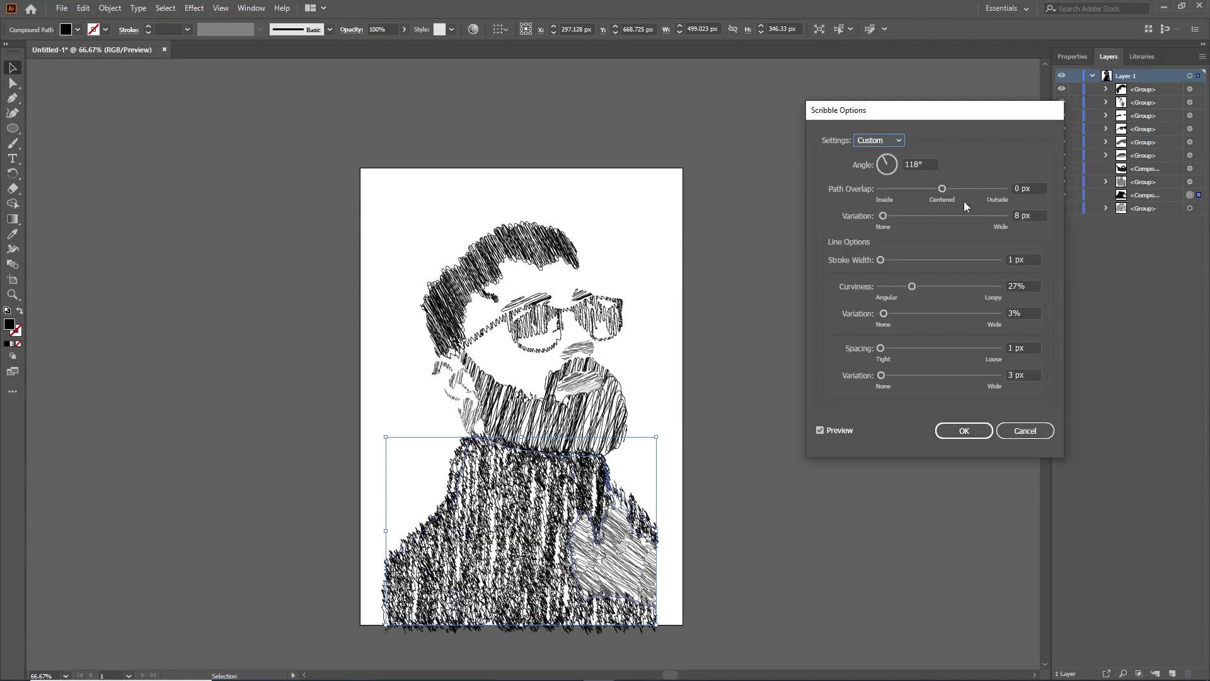
pyautogui.press('Up')
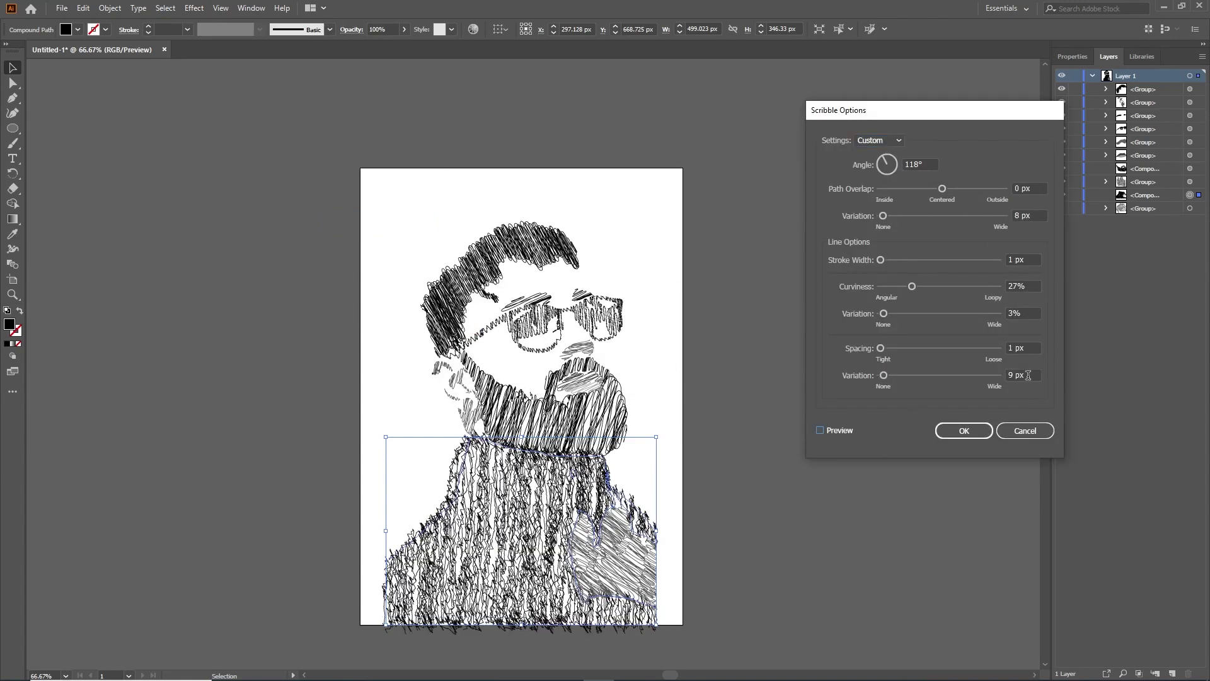
pyautogui.click(820, 431)
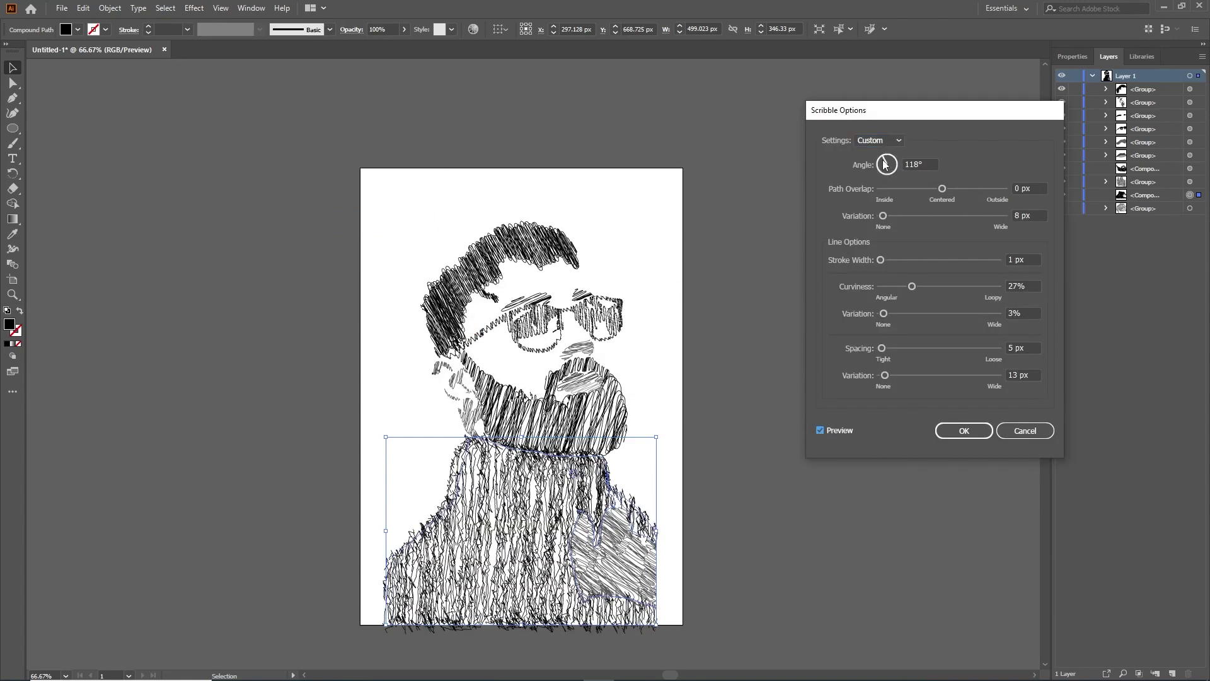
pyautogui.moveTo(885, 164); pyautogui.dragTo(893, 170)
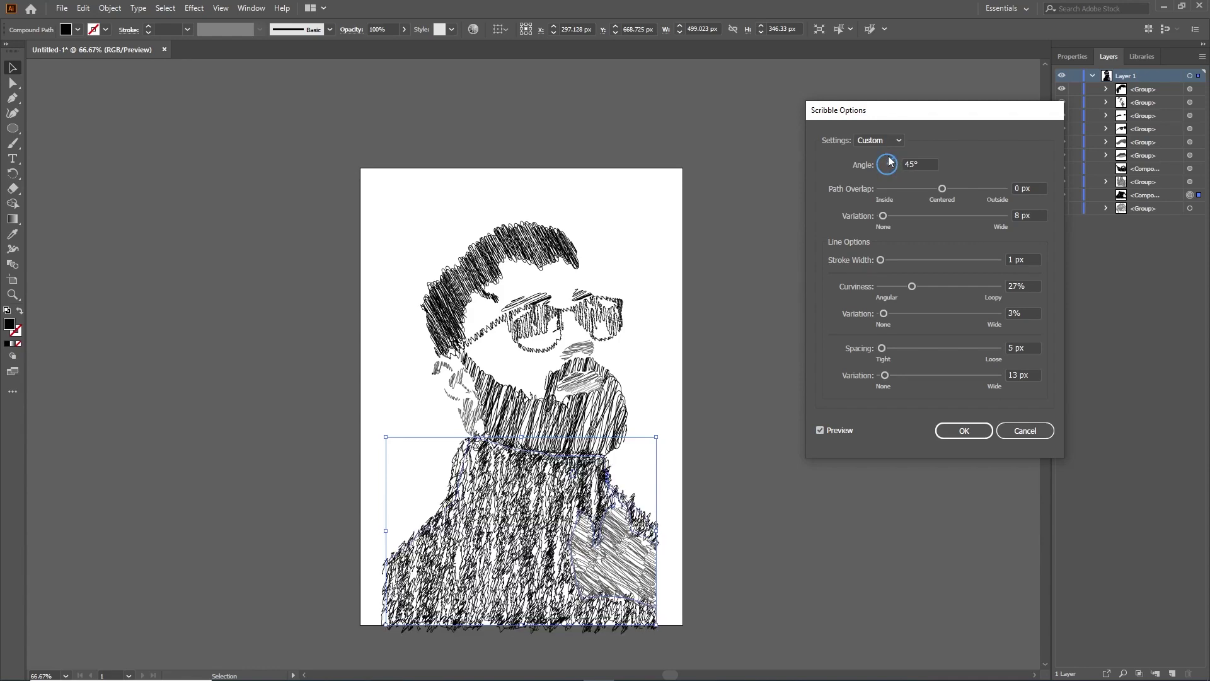
pyautogui.press('Return')
# - Experiment with another sweater Scribble in isolation mode, then exit isolation
pyautogui.doubleClick(498, 538)
pyautogui.click(194, 8)
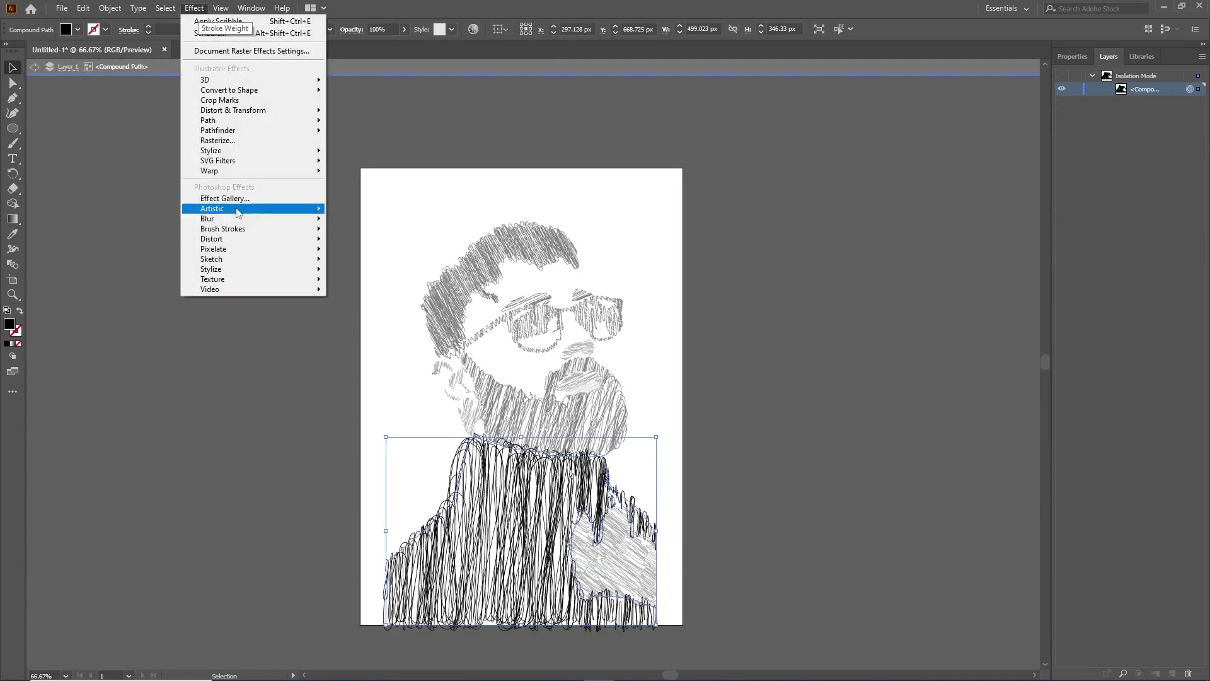
pyautogui.click(359, 227)
pyautogui.click(658, 372)
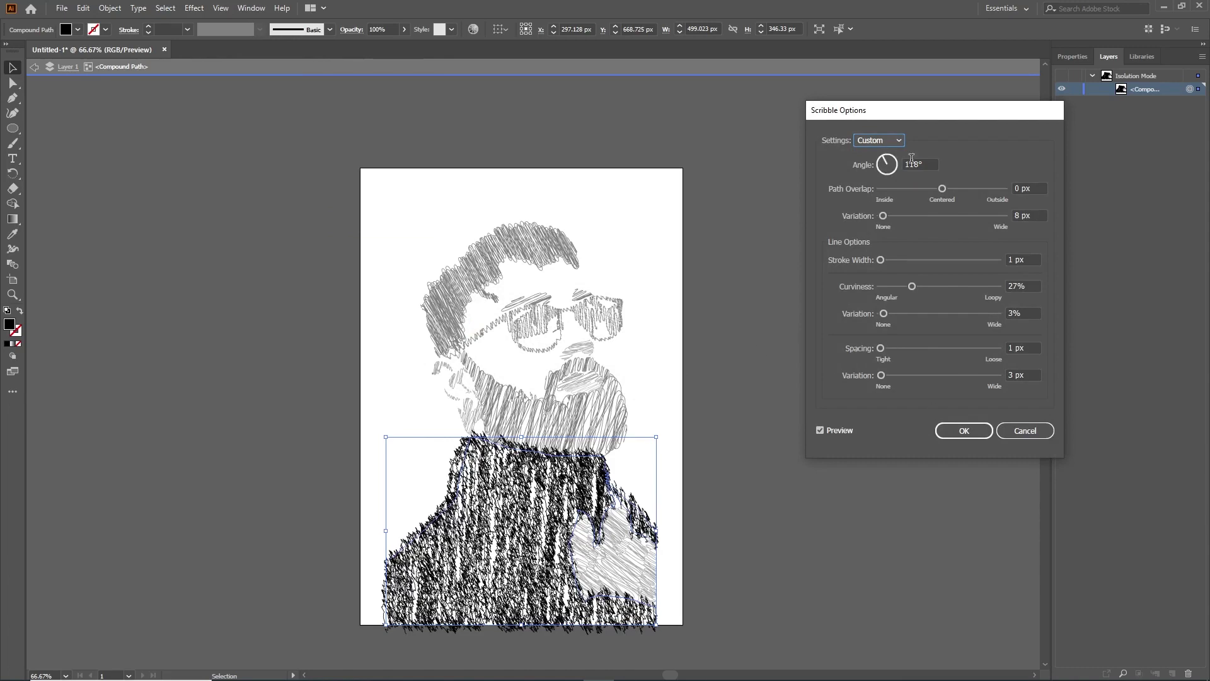
pyautogui.click(963, 431)
pyautogui.doubleClick(786, 421)
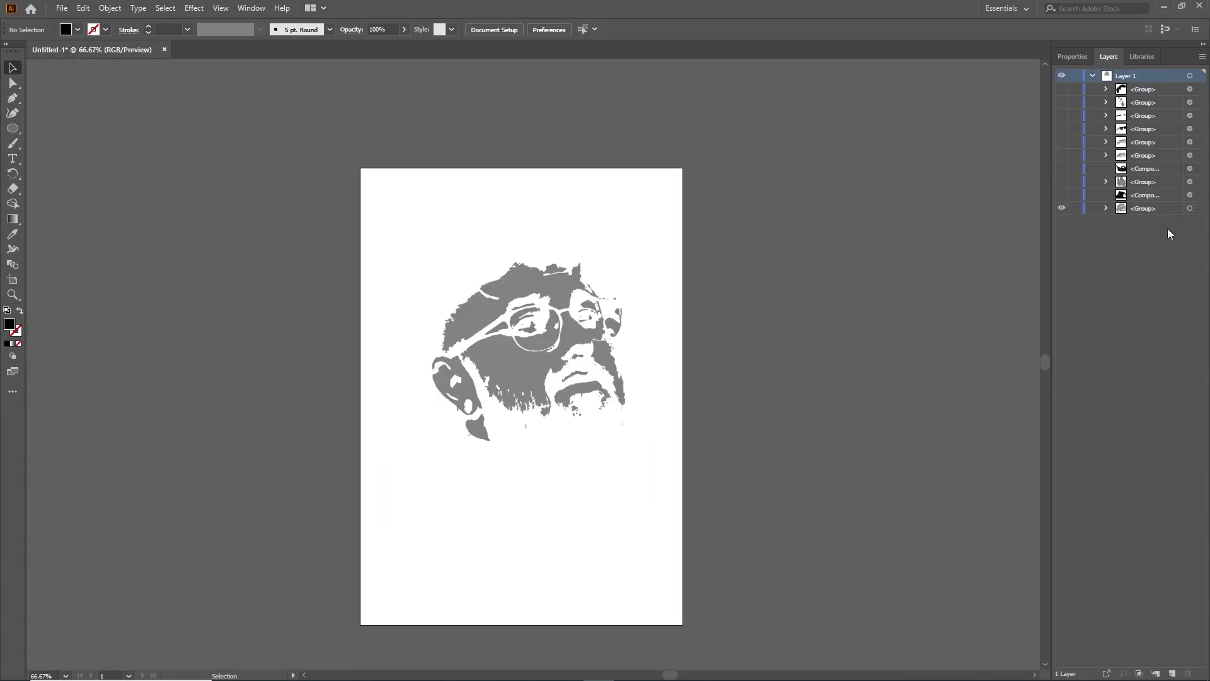
# - Open the grey face group's Scribble settings, then close them without changes
pyautogui.click(501, 403)
pyautogui.click(194, 7)
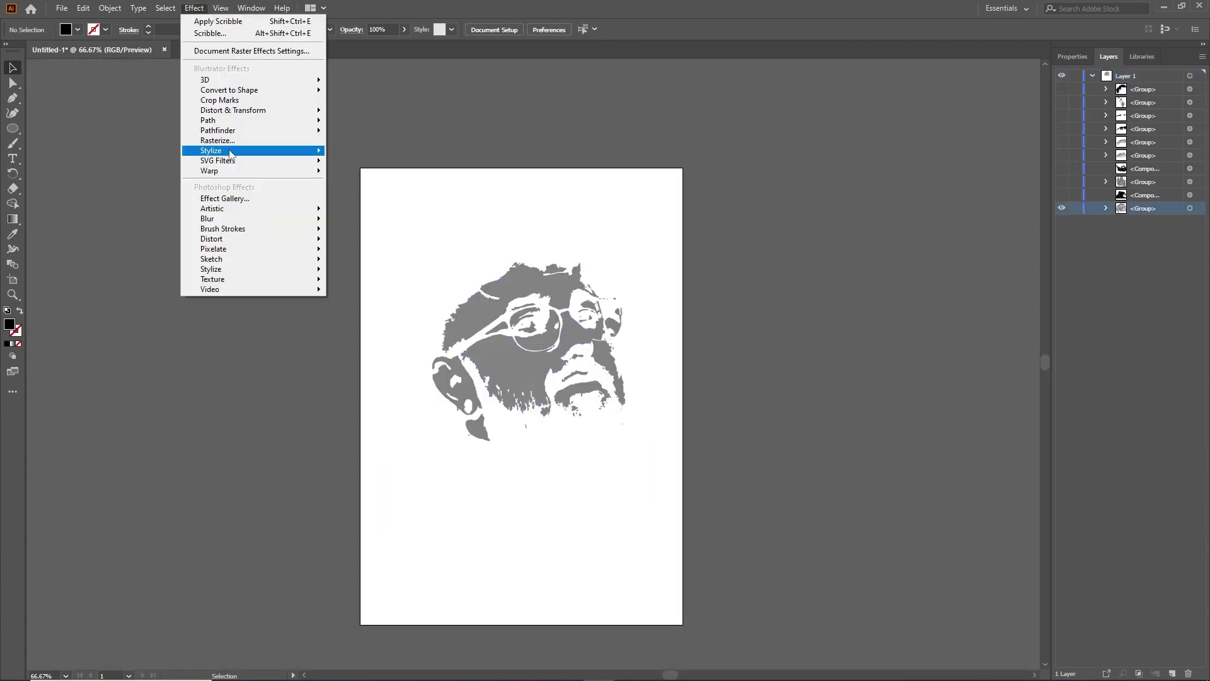
pyautogui.click(359, 225)
pyautogui.click(658, 371)
pyautogui.click(956, 430)
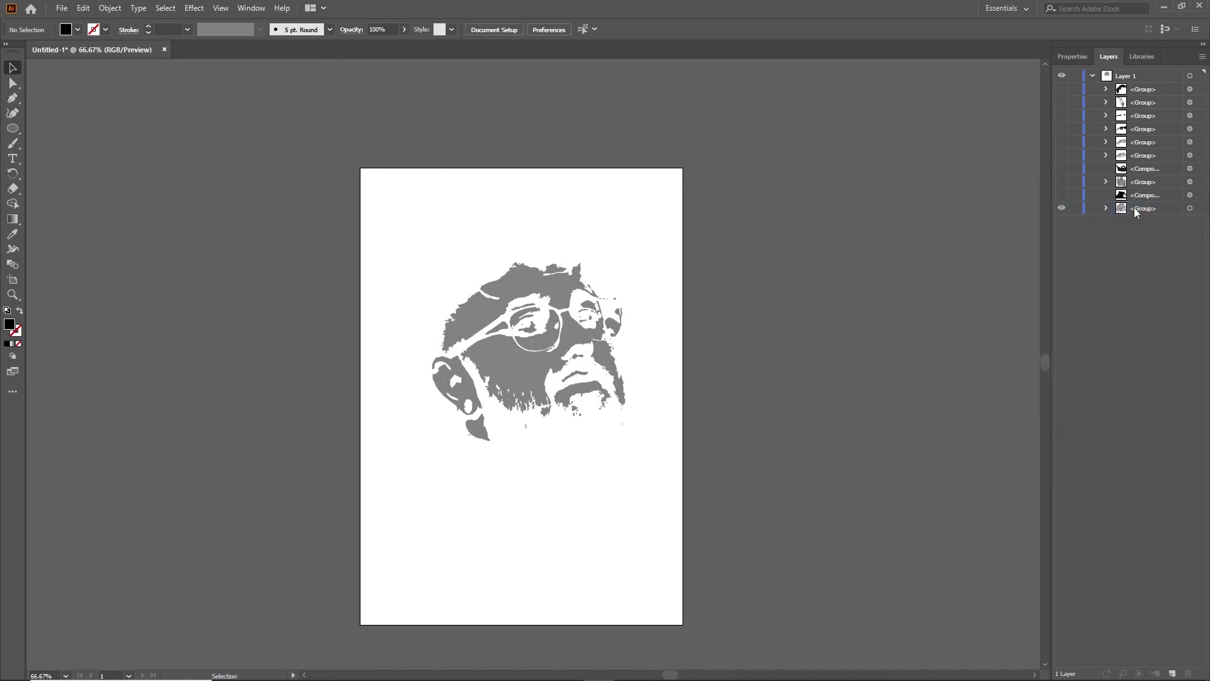
# - Reopen the face Scribble with 5 px line spacing, 3 px spacing variation and 0.5 px stroke width
pyautogui.click(1190, 208)
pyautogui.click(194, 8)
pyautogui.click(378, 221)
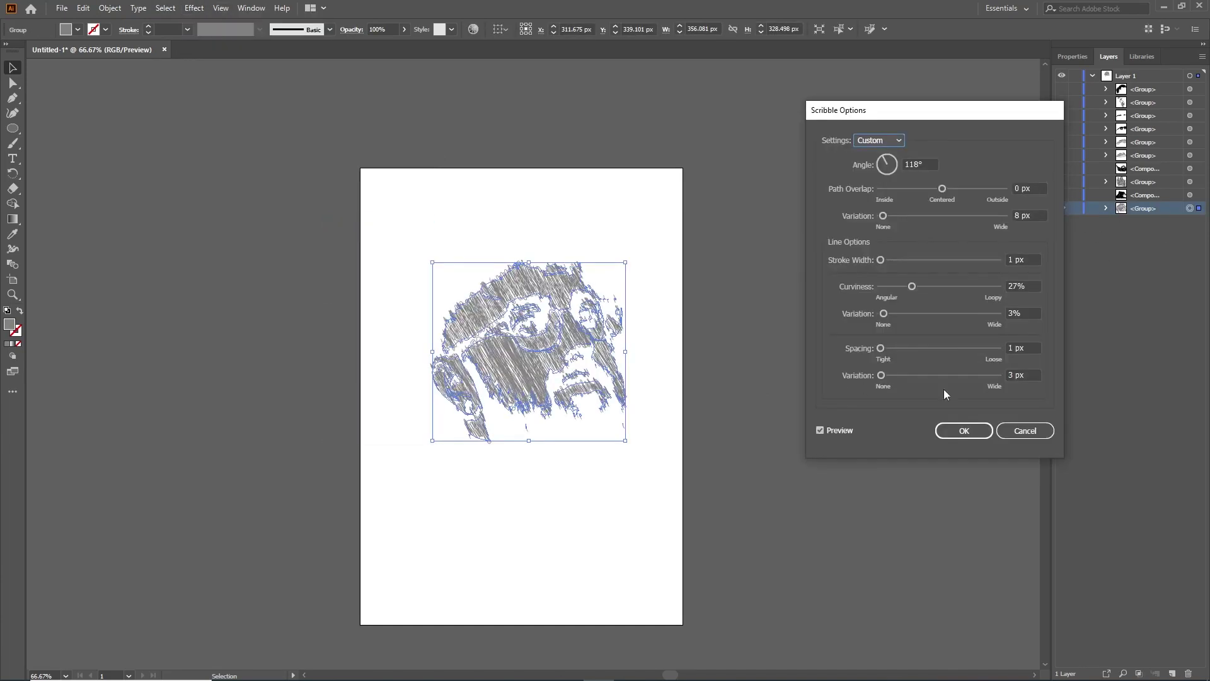
pyautogui.click(1034, 347)
pyautogui.press('Down')
pyautogui.click(1033, 376)
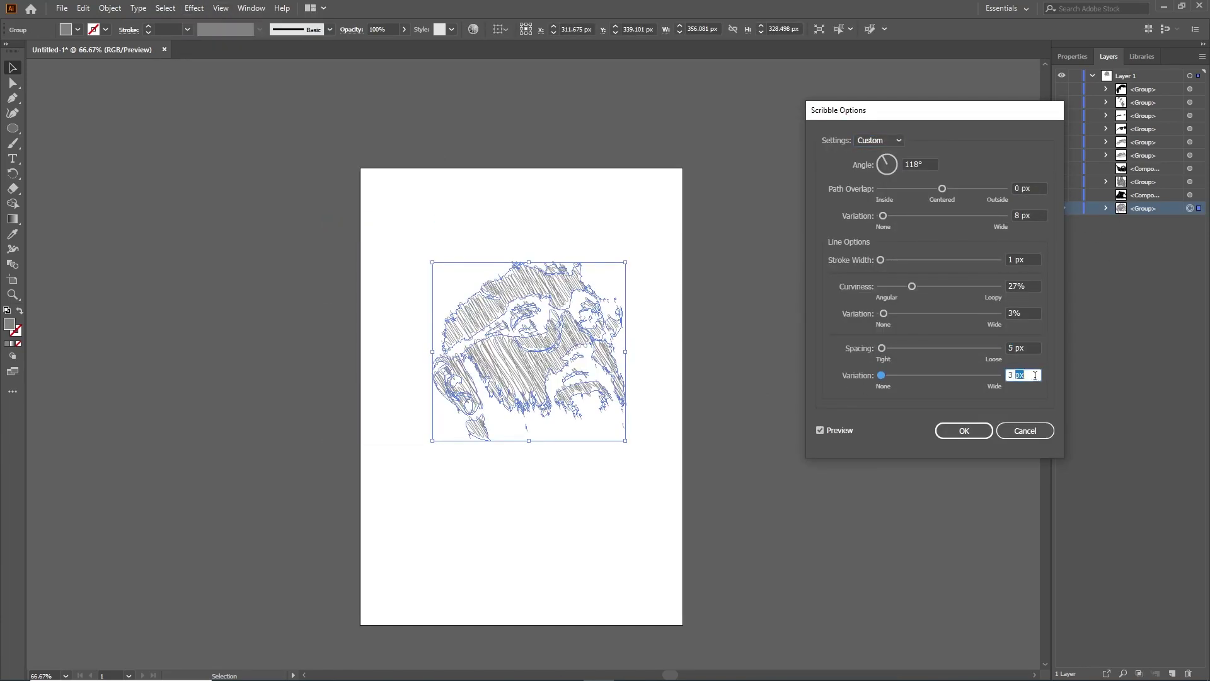
pyautogui.press('Up')
pyautogui.press('Up')
pyautogui.press('Up')
pyautogui.click(1032, 348)
pyautogui.press('Up')
pyautogui.press('Up')
pyautogui.press('Up')
pyautogui.press('Down')
pyautogui.press('Down')
pyautogui.press('Down')
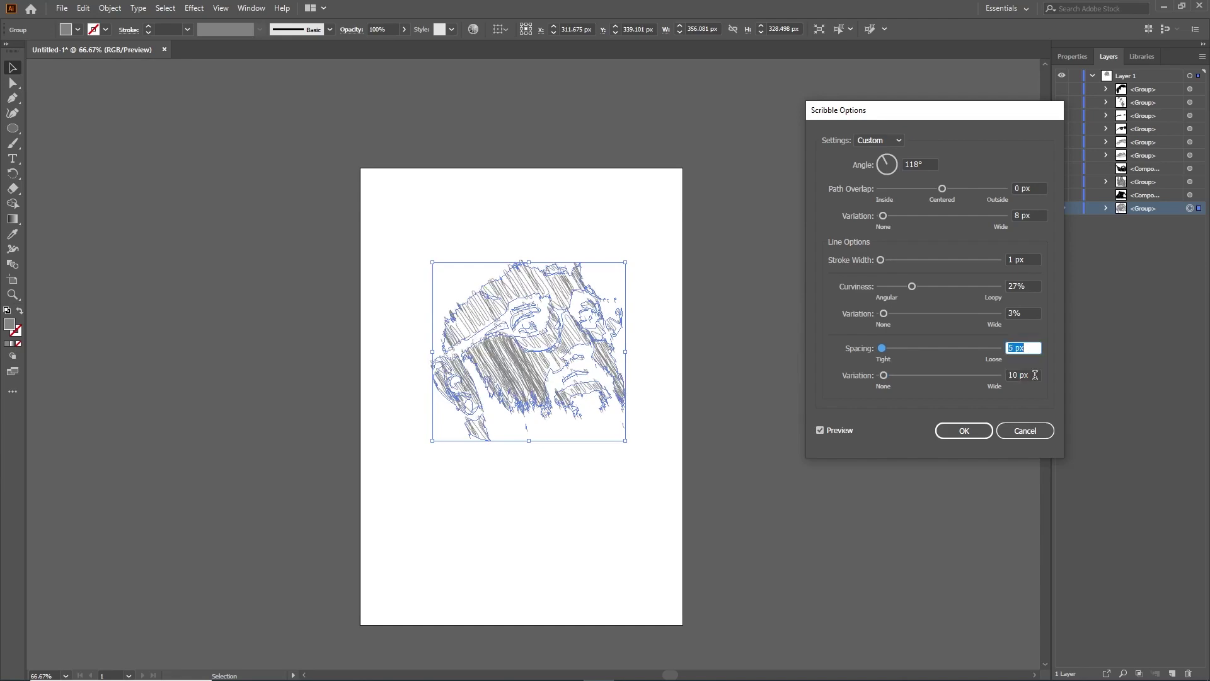
pyautogui.click(1034, 377)
pyautogui.press('Down')
pyautogui.press('Down')
pyautogui.press('Down')
pyautogui.click(1028, 259)
pyautogui.write('0.5')
pyautogui.press('Tab')
# - Make the face scribble curvier at a near-horizontal 343° angle, without curviness or spacing variation, and apply
pyautogui.press('Up')
pyautogui.press('Up')
pyautogui.press('Up')
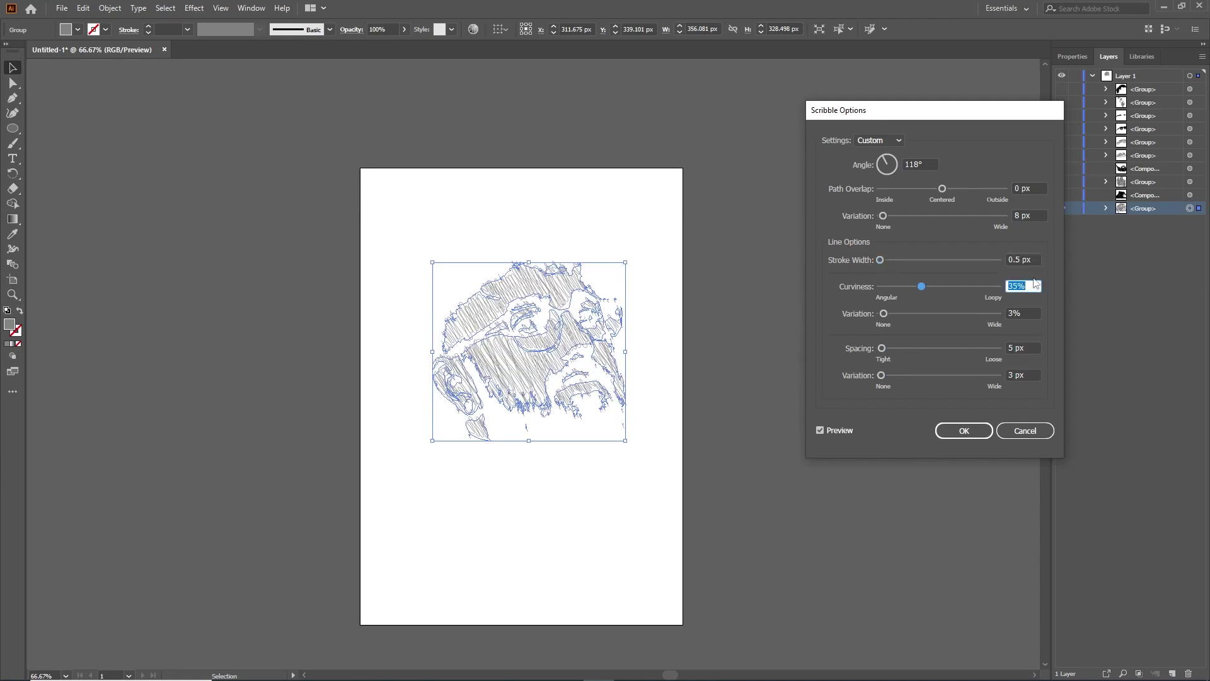
pyautogui.moveTo(888, 163); pyautogui.dragTo(893, 168)
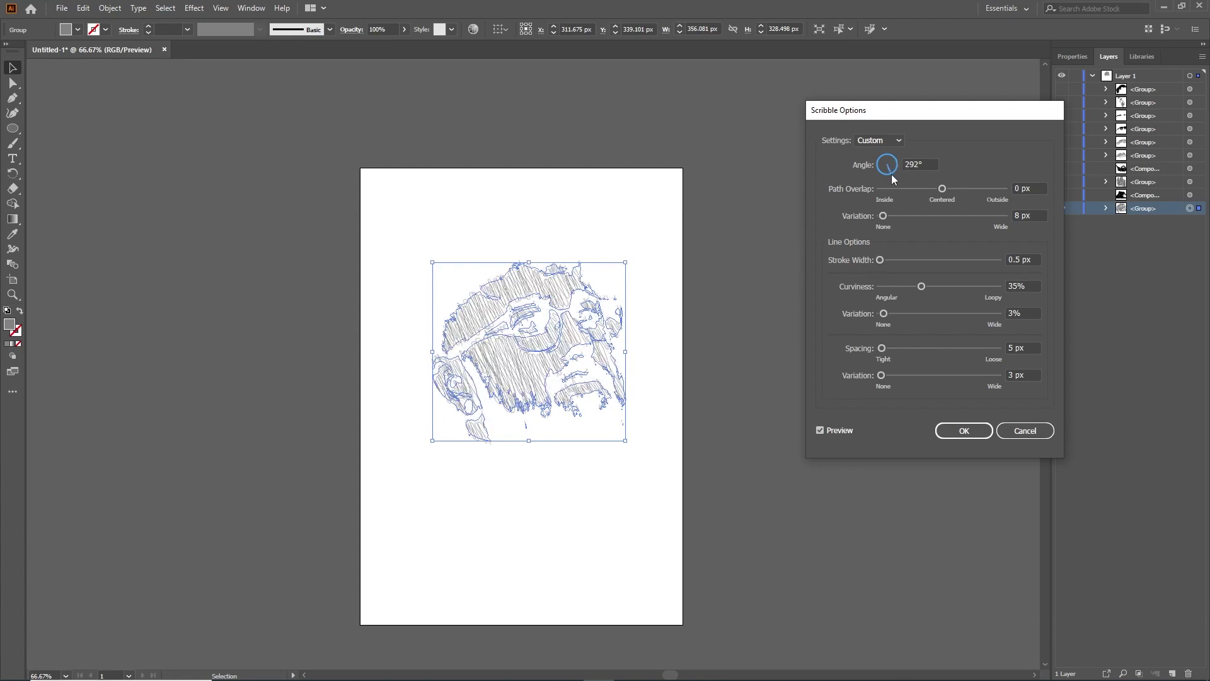
pyautogui.click(1035, 216)
pyautogui.press('Up')
pyautogui.press('Up')
pyautogui.press('Up')
pyautogui.hotkey('shift', 'Down')
pyautogui.hotkey('shift', 'Down')
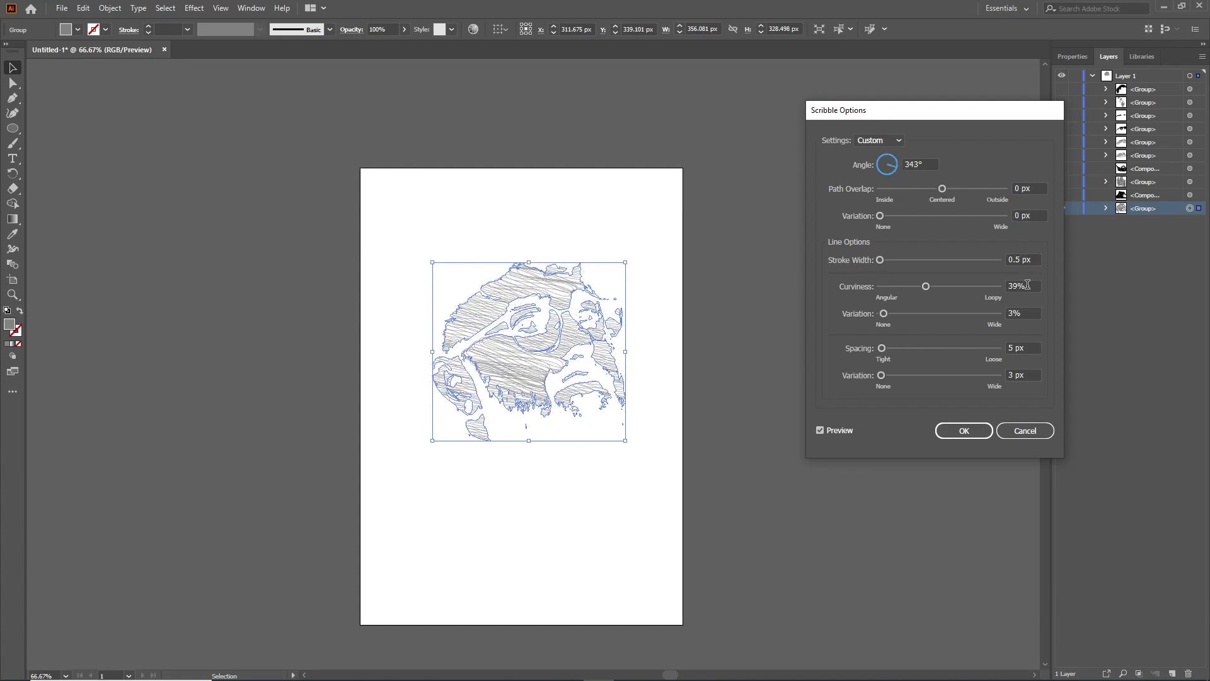
pyautogui.hotkey('shift', 'Up')
pyautogui.hotkey('shift', 'Up')
pyautogui.press('Up')
pyautogui.press('Up')
pyautogui.press('Up')
pyautogui.click(1027, 312)
pyautogui.press('Down')
pyautogui.press('Down')
pyautogui.press('Down')
pyautogui.click(1028, 347)
pyautogui.press('Down')
pyautogui.press('Down')
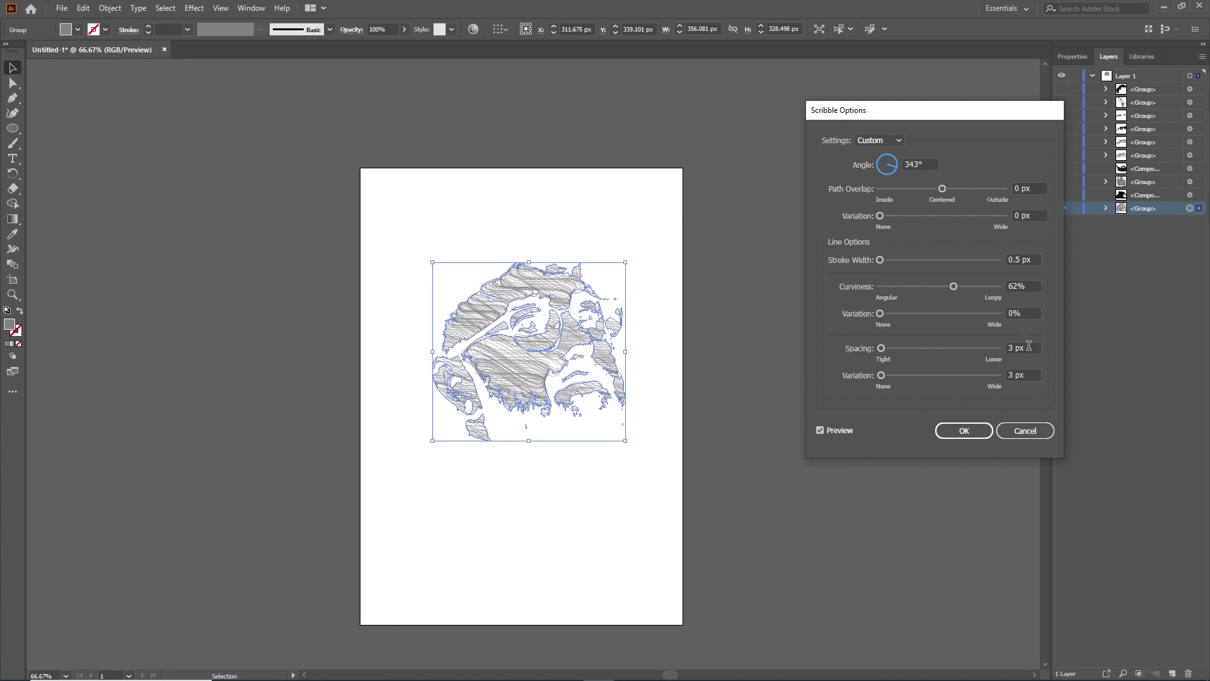
pyautogui.press('Up')
pyautogui.press('Up')
pyautogui.click(1035, 376)
pyautogui.press('Up')
pyautogui.press('Up')
pyautogui.press('Up')
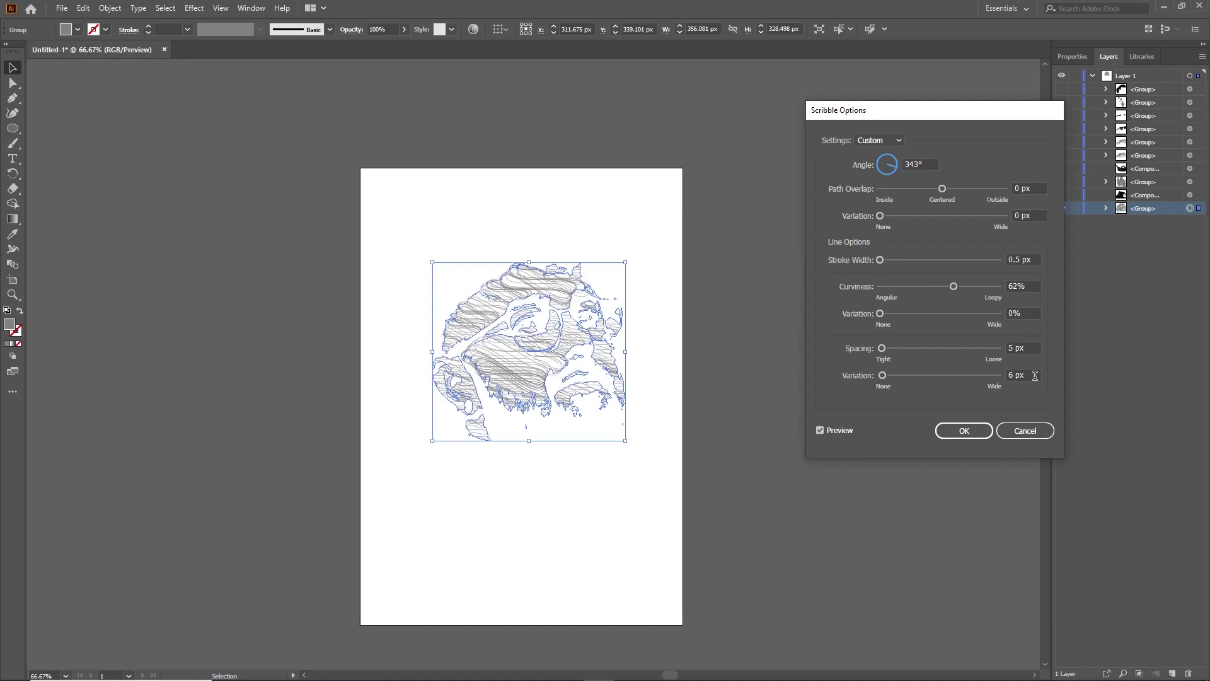
pyautogui.hotkey('shift', 'Down')
pyautogui.click(1015, 430)
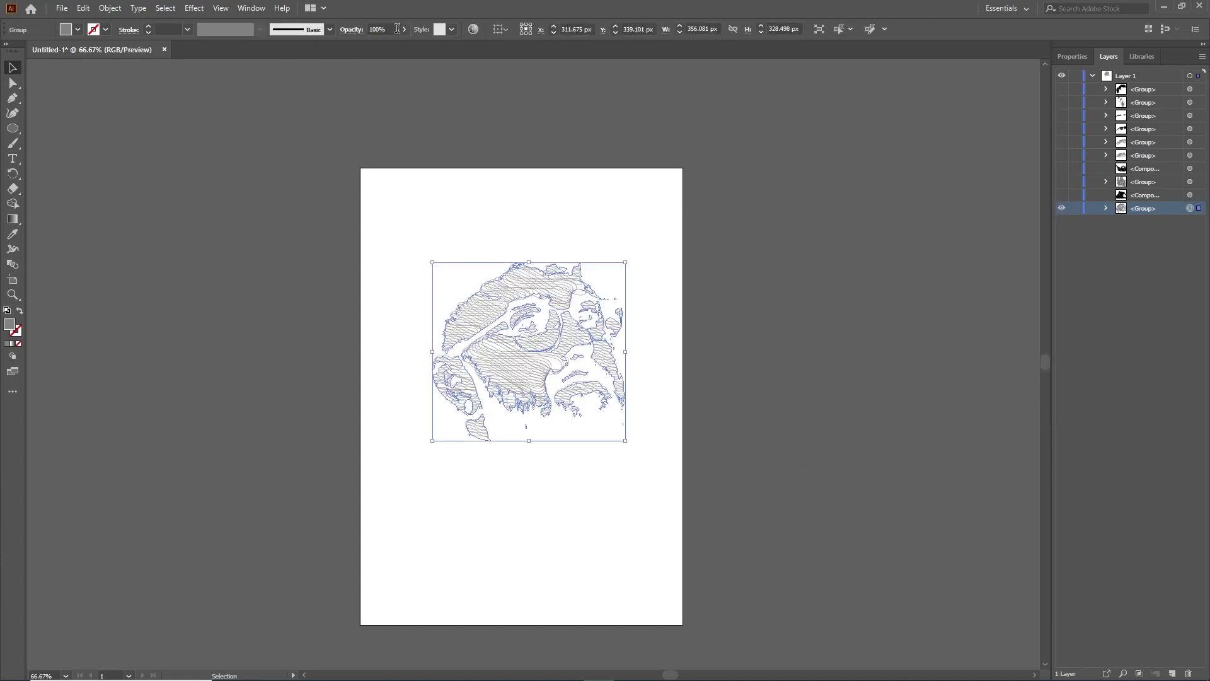
# - Show the other portrait layers again, keeping the face group at its lighter opacity
pyautogui.click(311, 123)
pyautogui.moveTo(1062, 183); pyautogui.dragTo(1061, 195)
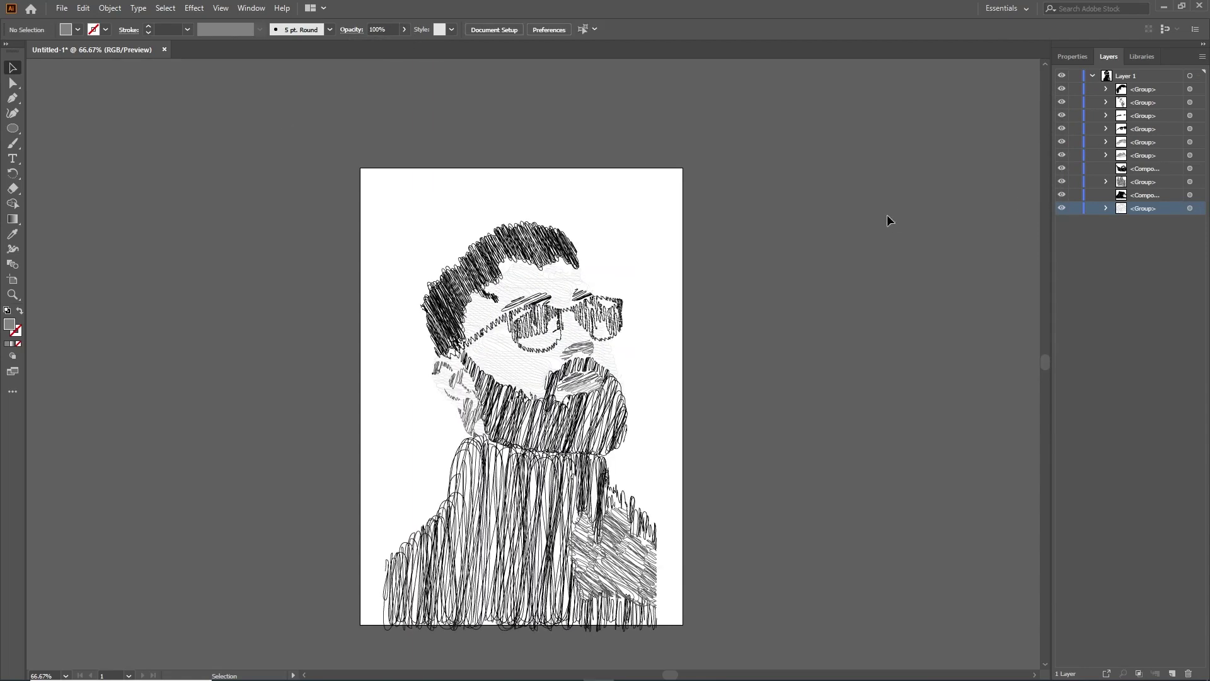
pyautogui.click(1190, 208)
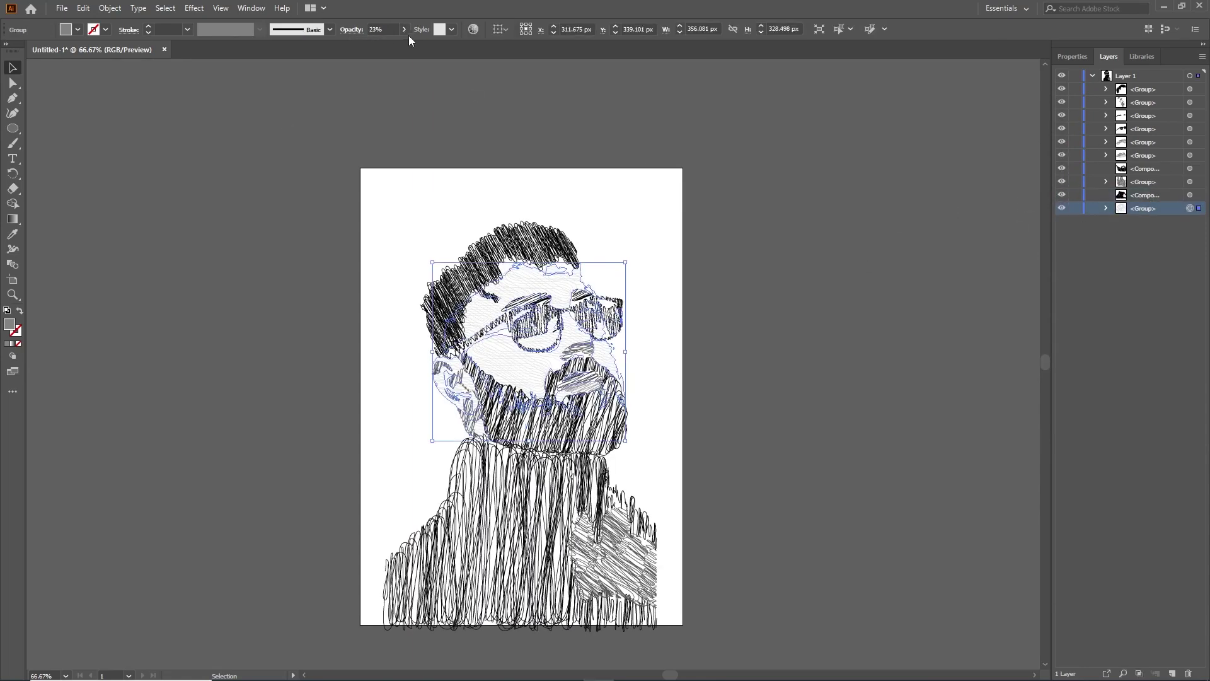
pyautogui.moveTo(378, 43); pyautogui.dragTo(406, 48)
pyautogui.click(367, 158)
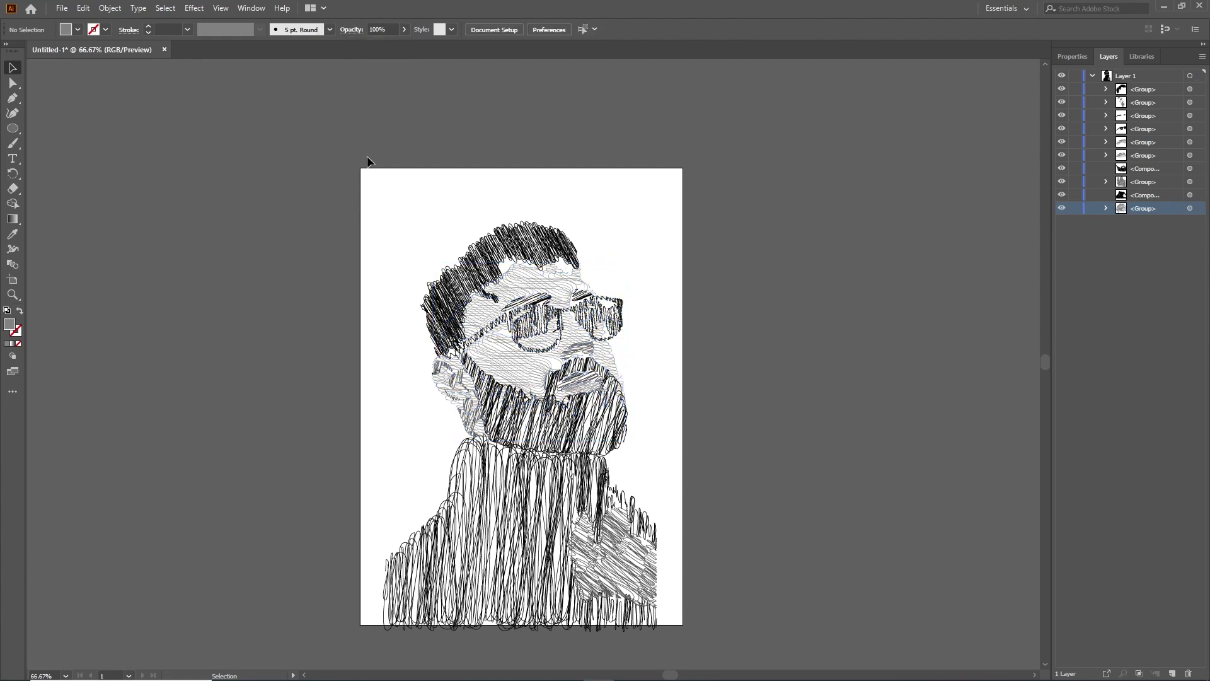
pyautogui.hotkey('ctrl', 'z')
pyautogui.hotkey('ctrl', 'z')
pyautogui.hotkey('ctrl', 'z')
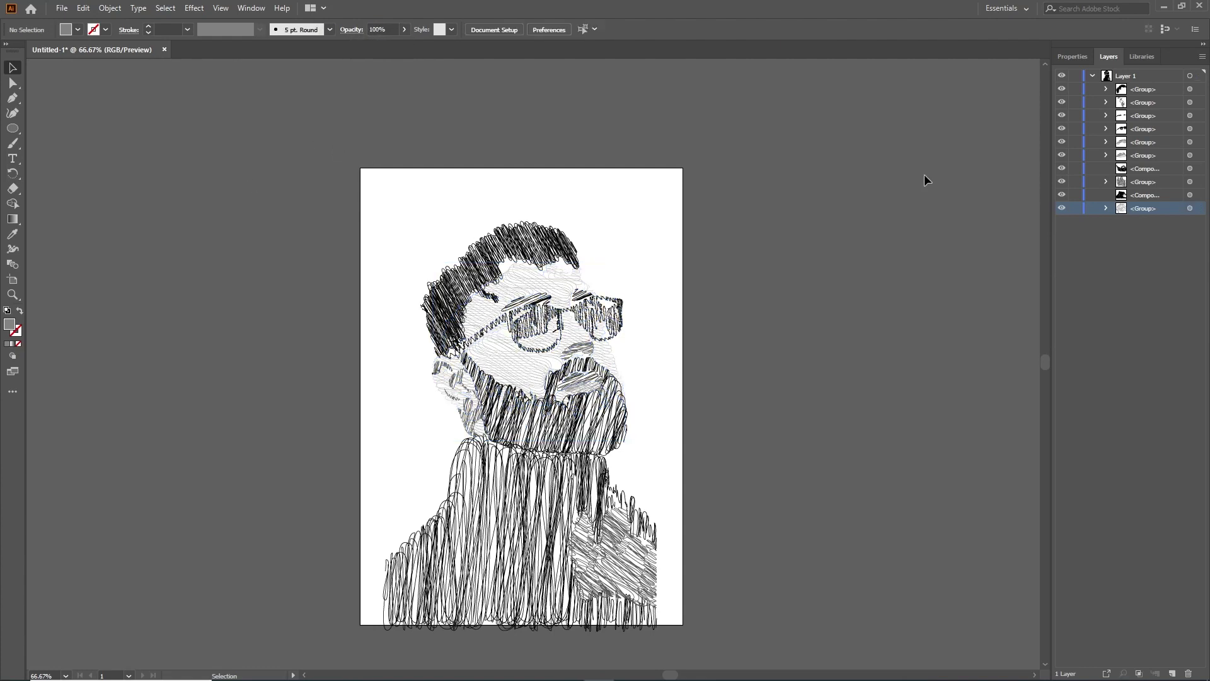
pyautogui.scroll(-2, 883, 189)
pyautogui.scroll(-2, 844, 195)
# - On a new Layer 2, draw a rectangle filled light grey
pyautogui.hotkey('ctrl', 'l')
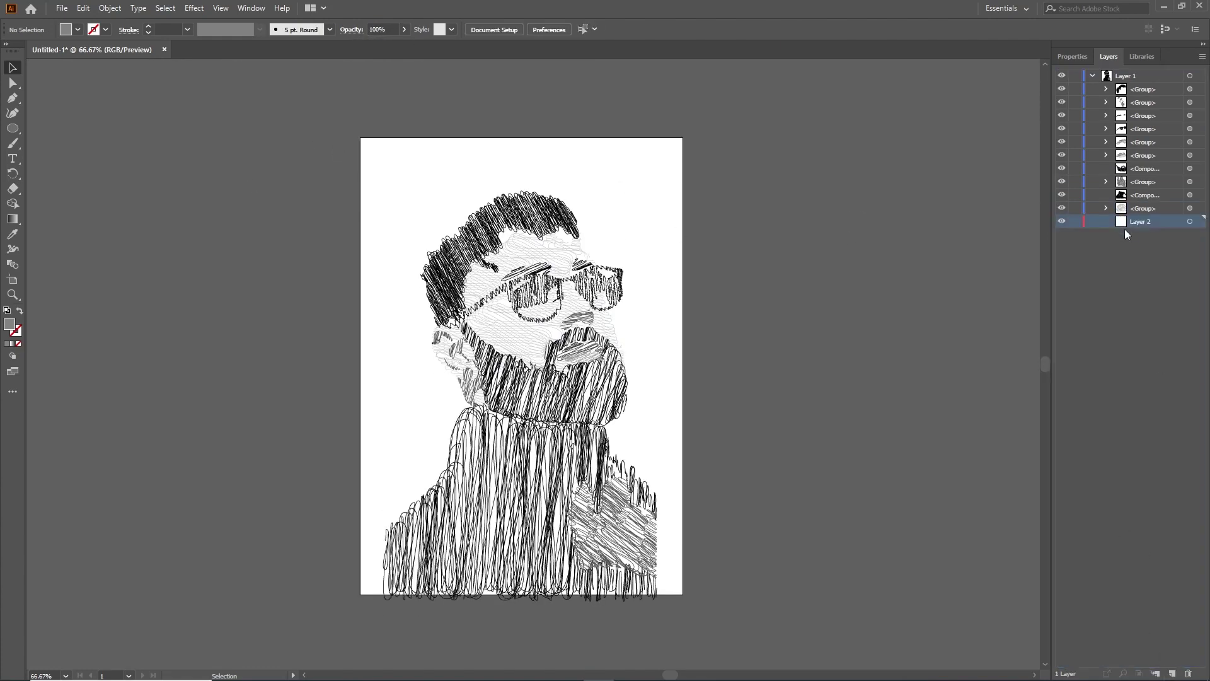
pyautogui.moveTo(13, 128); pyautogui.dragTo(39, 130)
pyautogui.moveTo(407, 169); pyautogui.dragTo(668, 477)
pyautogui.doubleClick(9, 325)
pyautogui.click(738, 261)
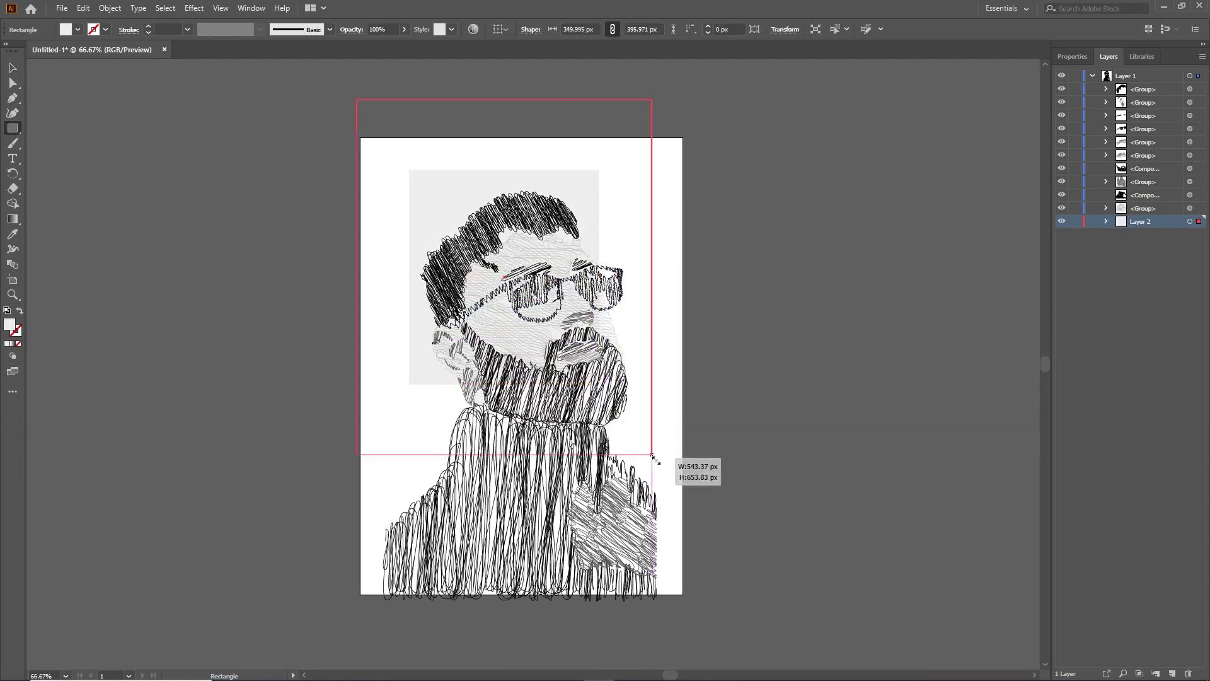
# - Stretch the grey rectangle past the artboard on all sides and lock it
pyautogui.press('v')
pyautogui.moveTo(695, 351); pyautogui.dragTo(683, 141)
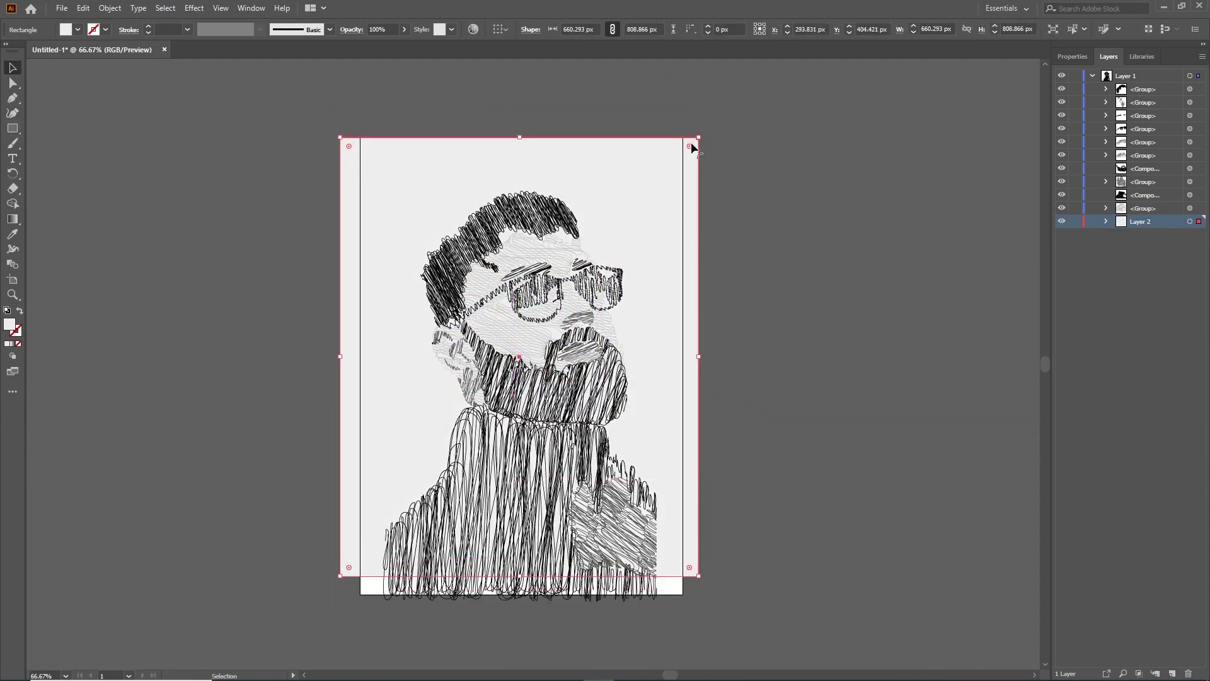
pyautogui.moveTo(678, 185); pyautogui.dragTo(678, 168)
pyautogui.moveTo(712, 357); pyautogui.dragTo(683, 357)
pyautogui.moveTo(333, 357); pyautogui.dragTo(363, 357)
pyautogui.moveTo(523, 124); pyautogui.dragTo(523, 136)
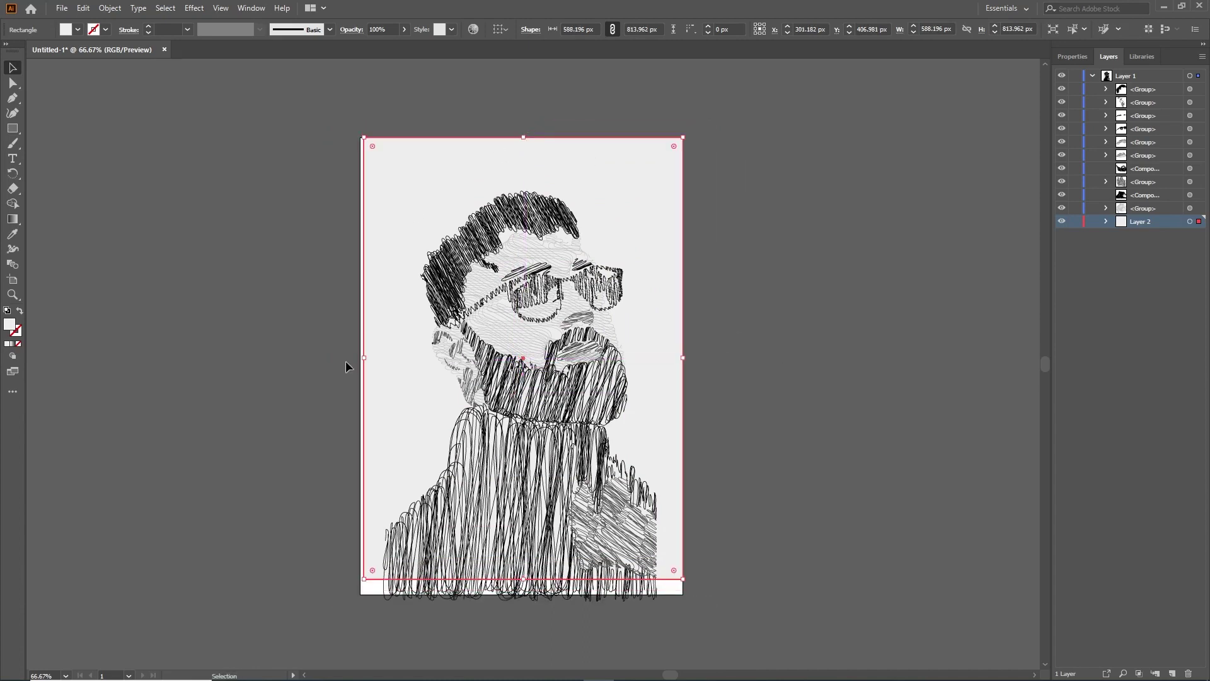
pyautogui.moveTo(523, 578); pyautogui.dragTo(523, 594)
pyautogui.moveTo(364, 368); pyautogui.dragTo(349, 370)
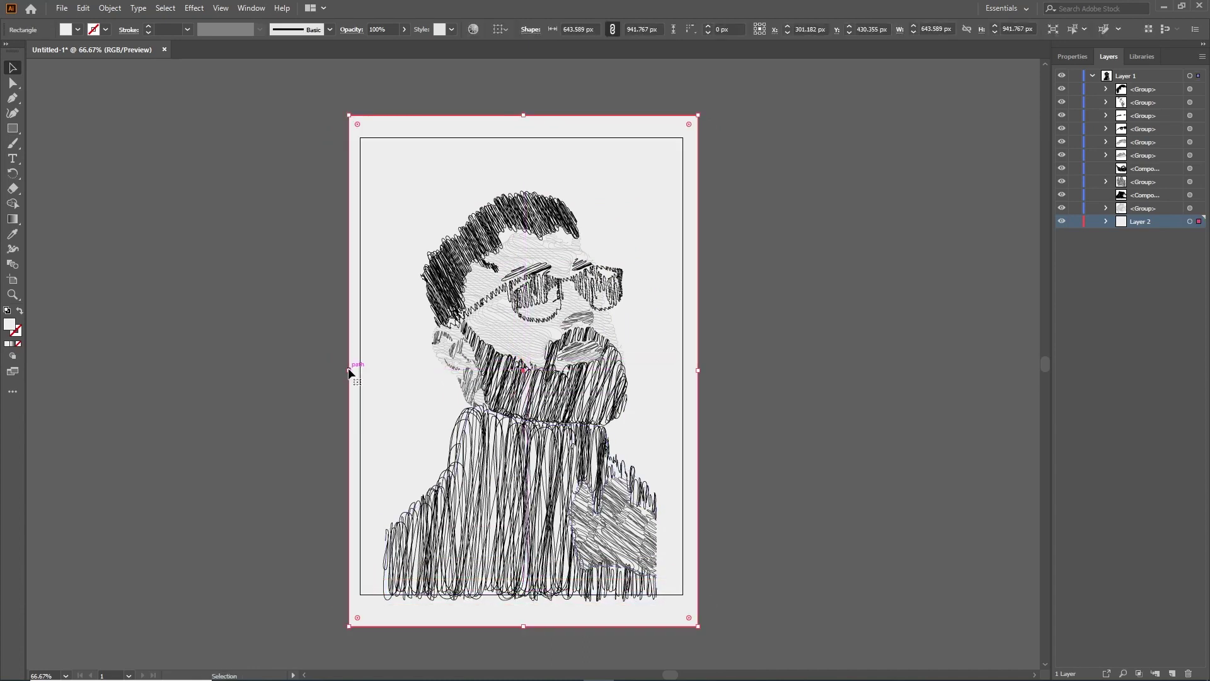
pyautogui.click(180, 286)
pyautogui.click(664, 124)
pyautogui.hotkey('ctrl', '2')
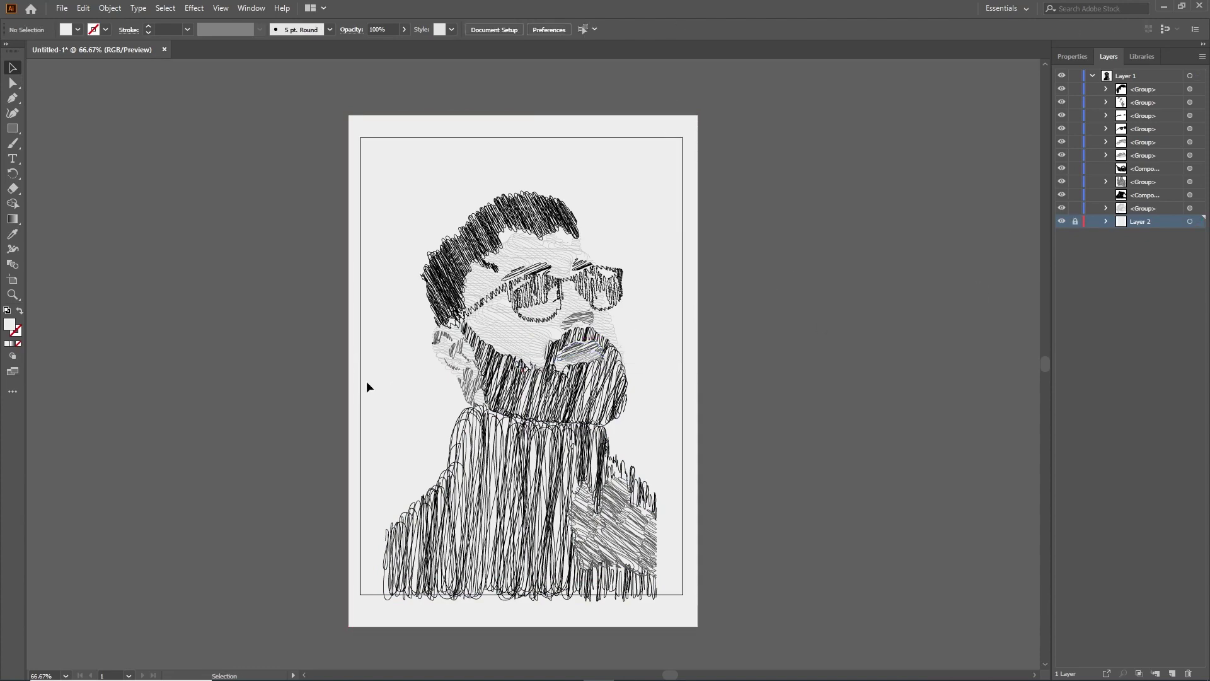
# - Scale the Layer 1 portrait up to about 589 × 870 px to fill the page
pyautogui.click(1190, 75)
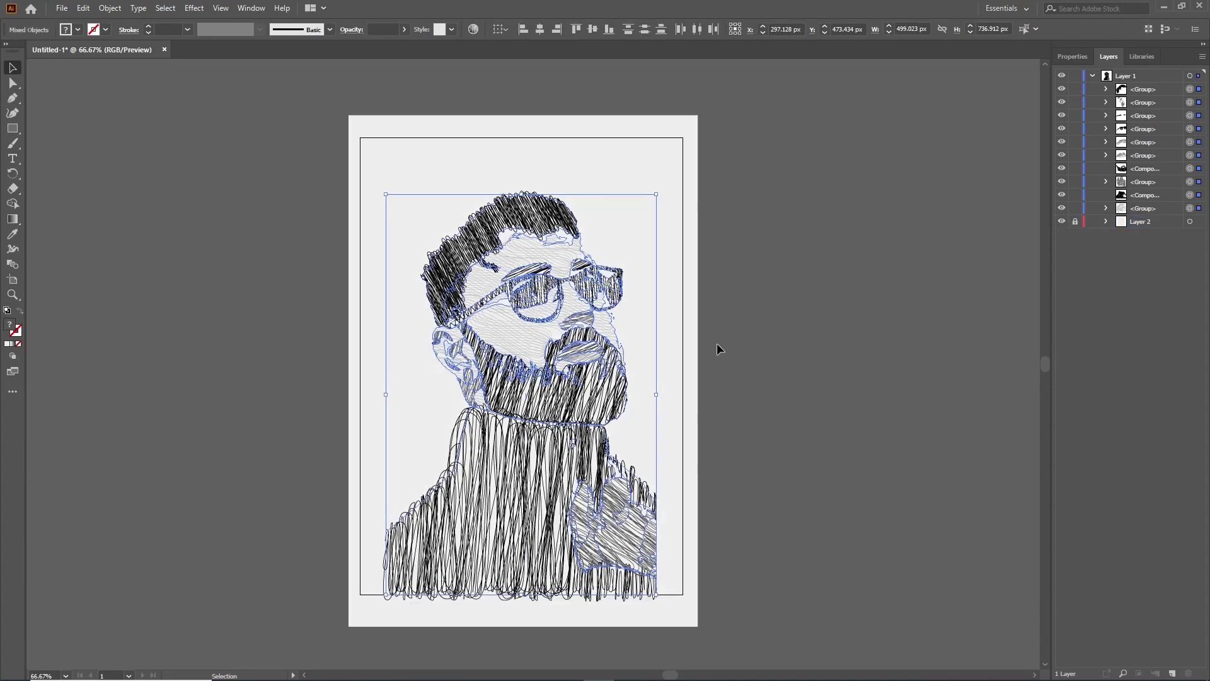
pyautogui.moveTo(657, 597)
pyautogui.mouseDown()
pyautogui.moveTo(693, 627)
pyautogui.moveTo(706, 662)
pyautogui.mouseUp()
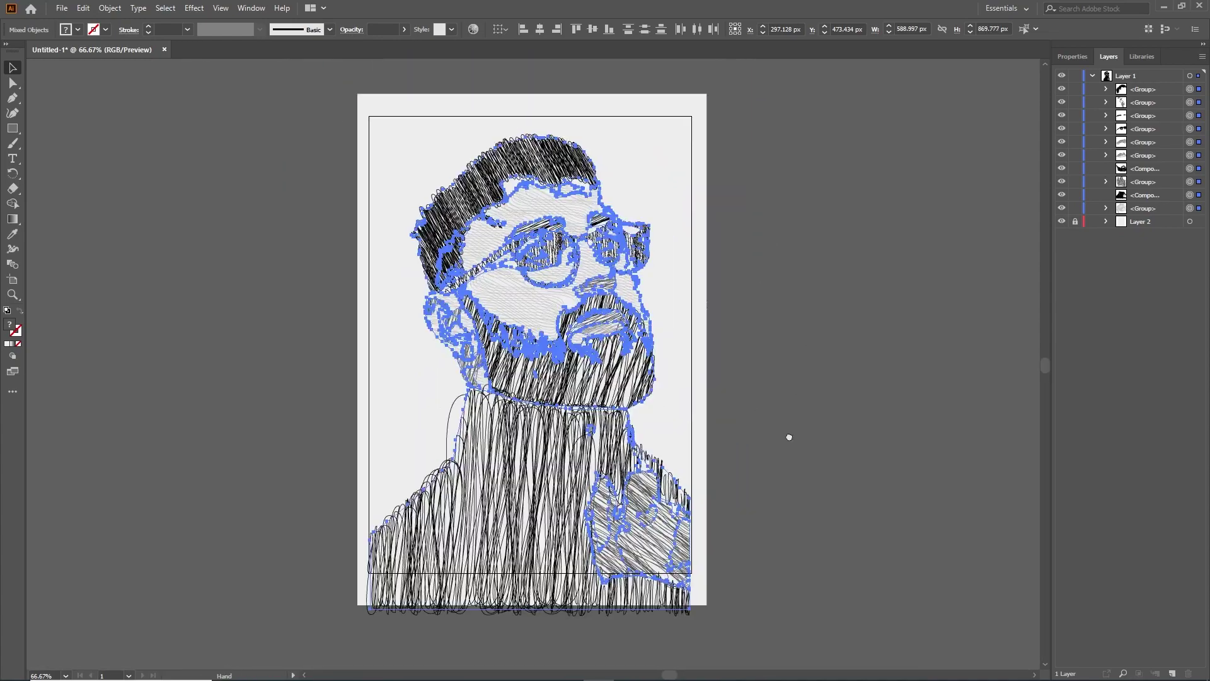
pyautogui.moveTo(594, 378); pyautogui.dragTo(602, 426)
pyautogui.moveTo(692, 641); pyautogui.dragTo(697, 648)
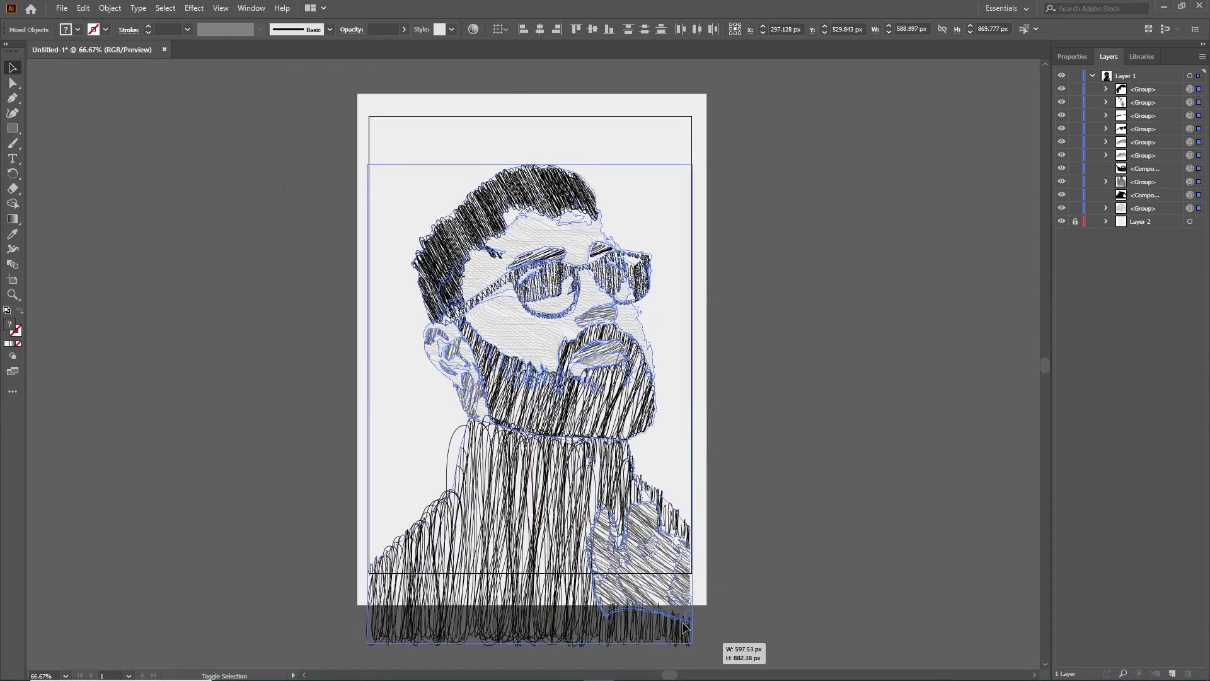
pyautogui.click(909, 405)
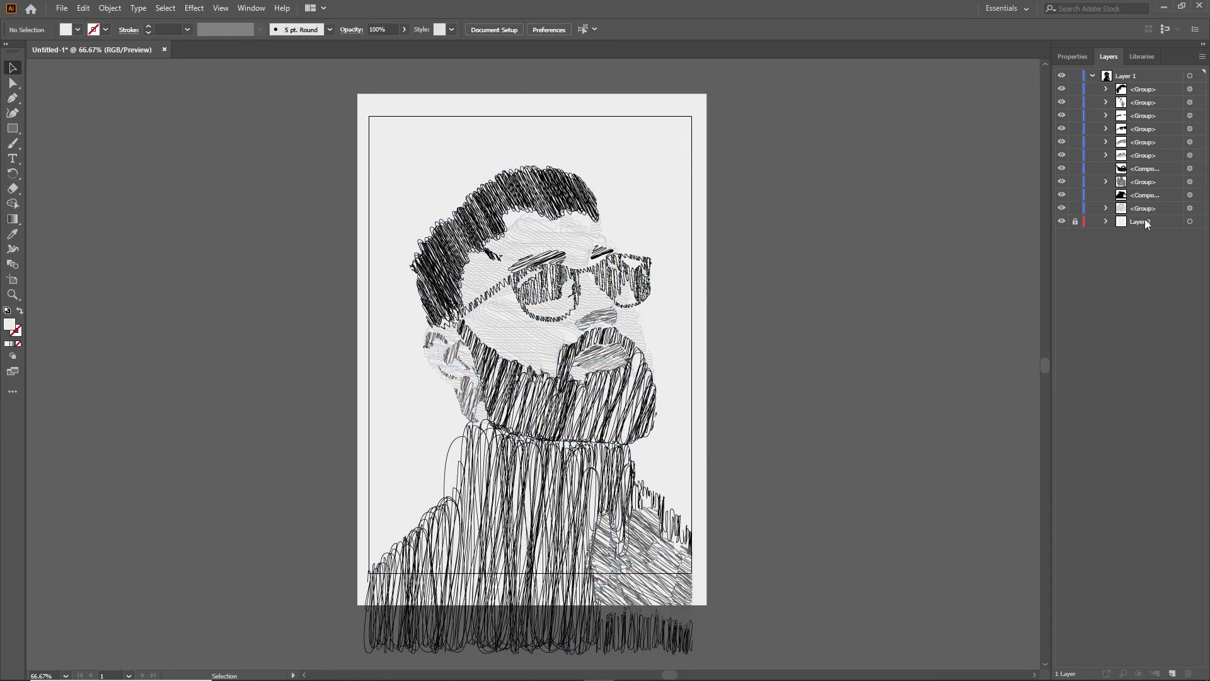
# - Draw an ellipse above the head and fill it #9b9b9b
pyautogui.moveTo(13, 129); pyautogui.dragTo(50, 138)
pyautogui.moveTo(428, 145); pyautogui.dragTo(514, 171)
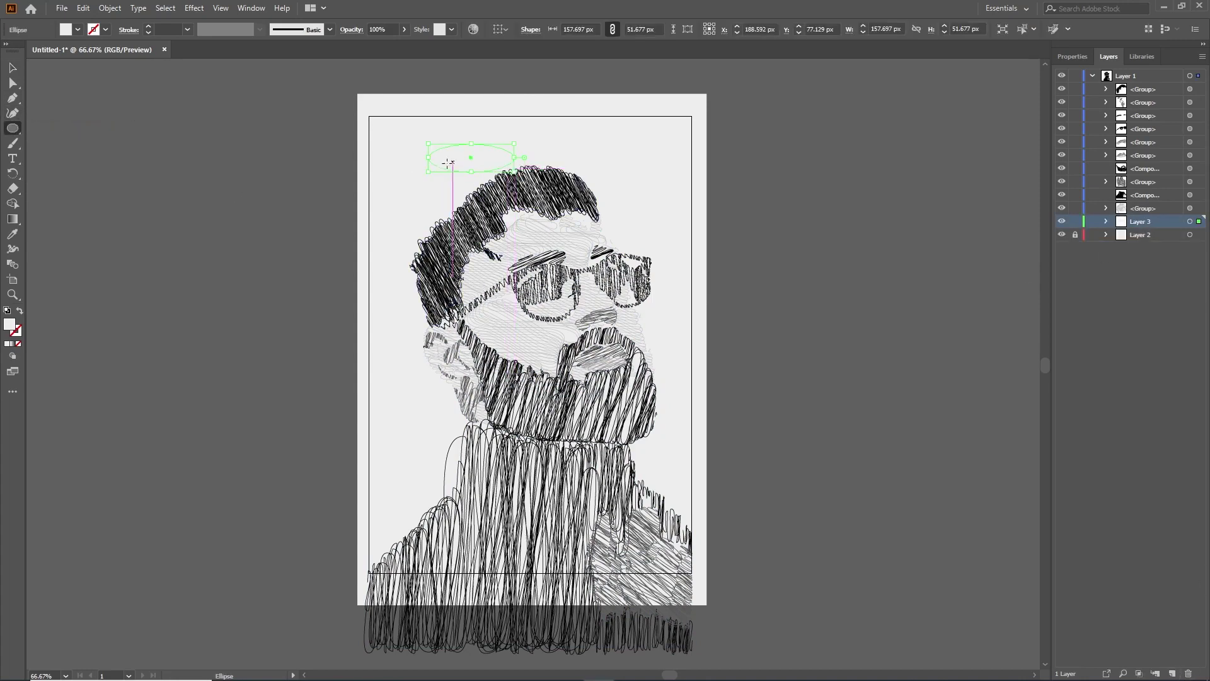
pyautogui.press('v')
pyautogui.click(468, 158)
pyautogui.doubleClick(10, 325)
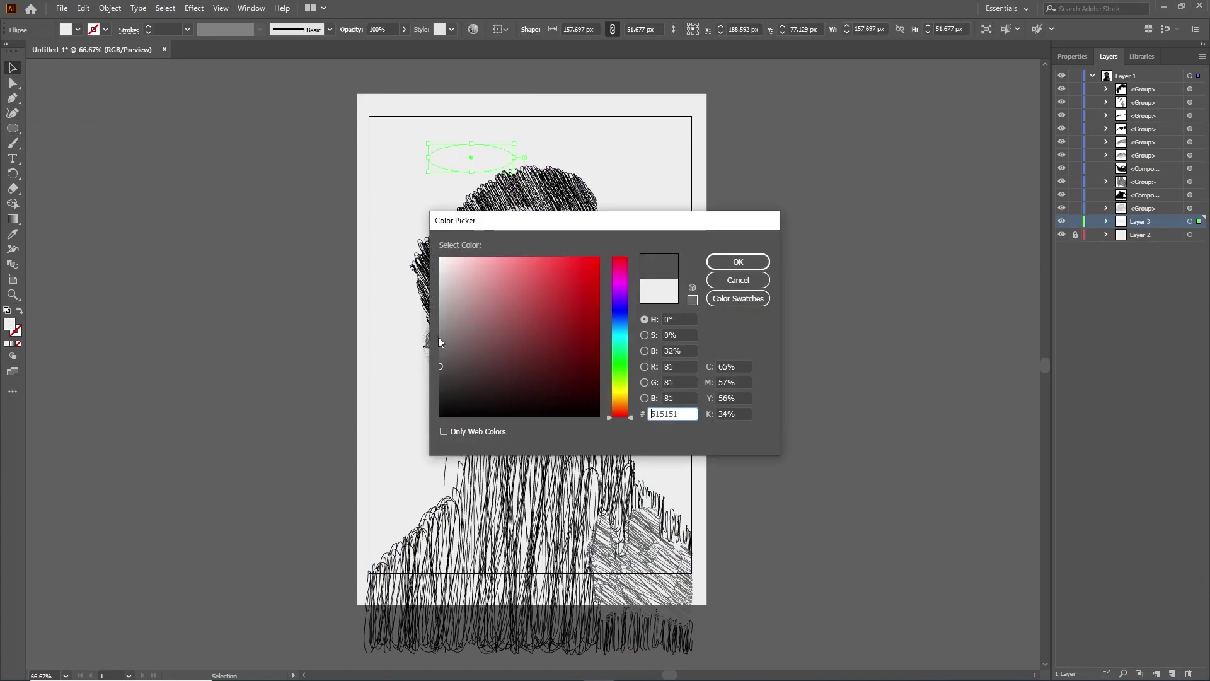
pyautogui.write('9b9b9b')
pyautogui.click(750, 261)
# - Apply a Scribble effect to the ellipse with spacing 6 and a 172° angle
pyautogui.click(195, 7)
pyautogui.click(353, 211)
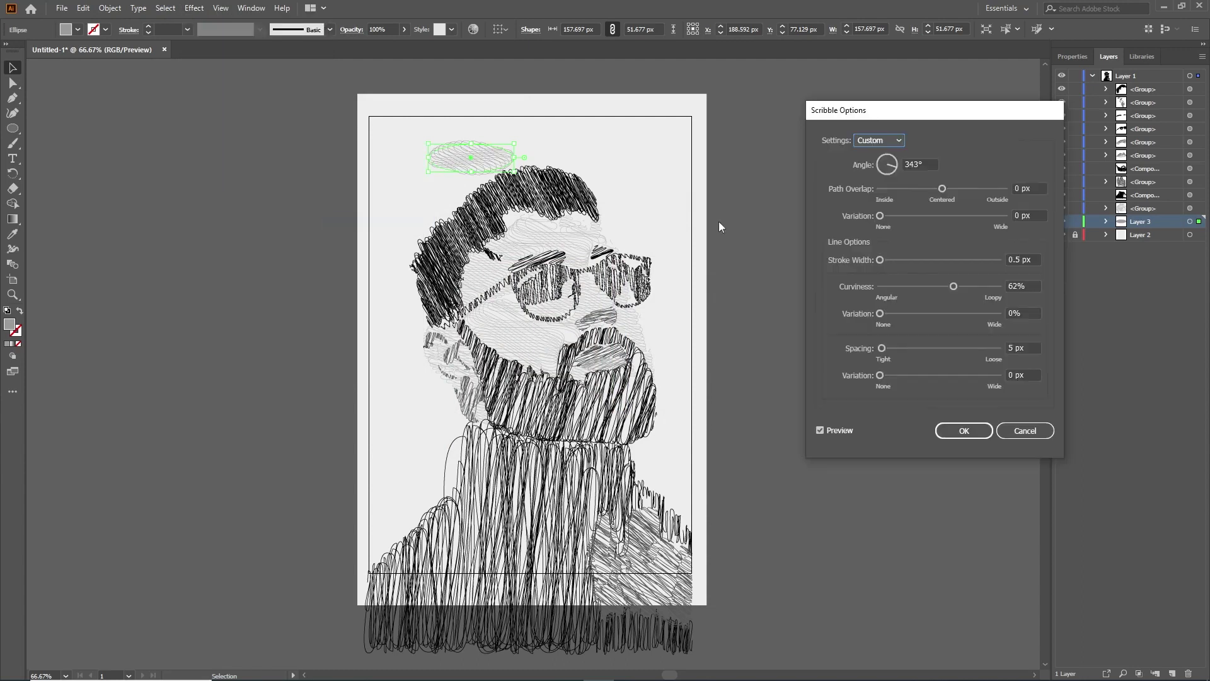
pyautogui.click(885, 157)
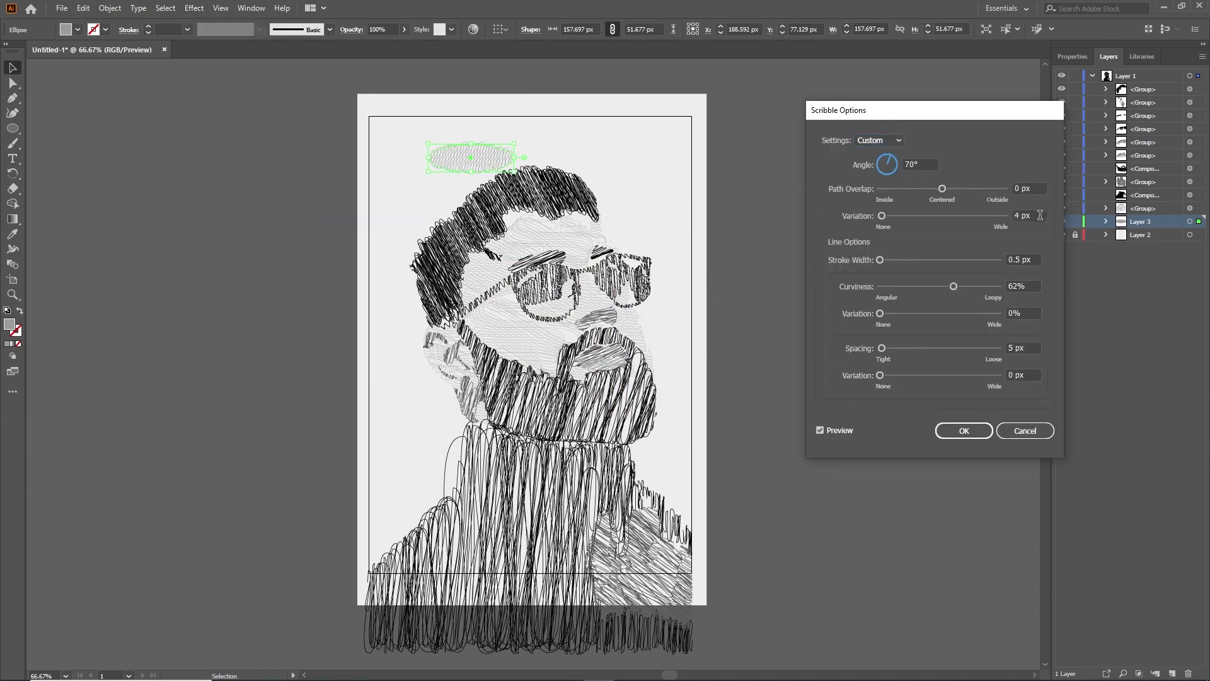
pyautogui.write('10')
pyautogui.press('Tab')
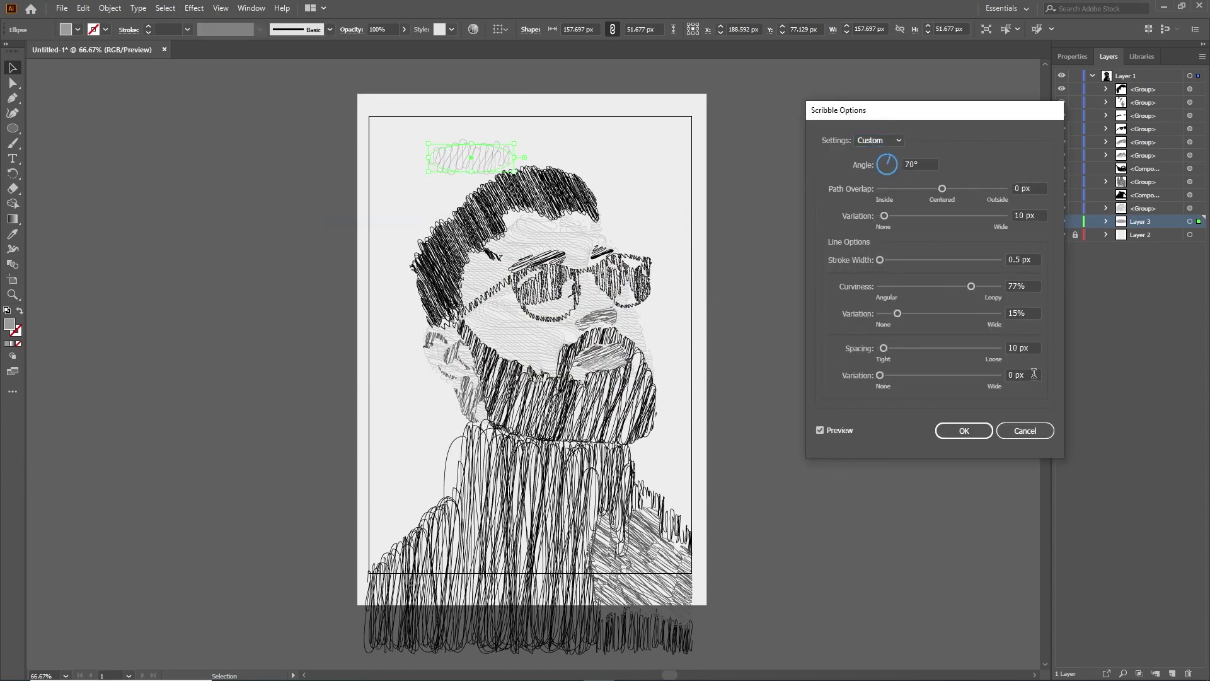
pyautogui.write('6')
pyautogui.press('Tab')
pyautogui.click(875, 167)
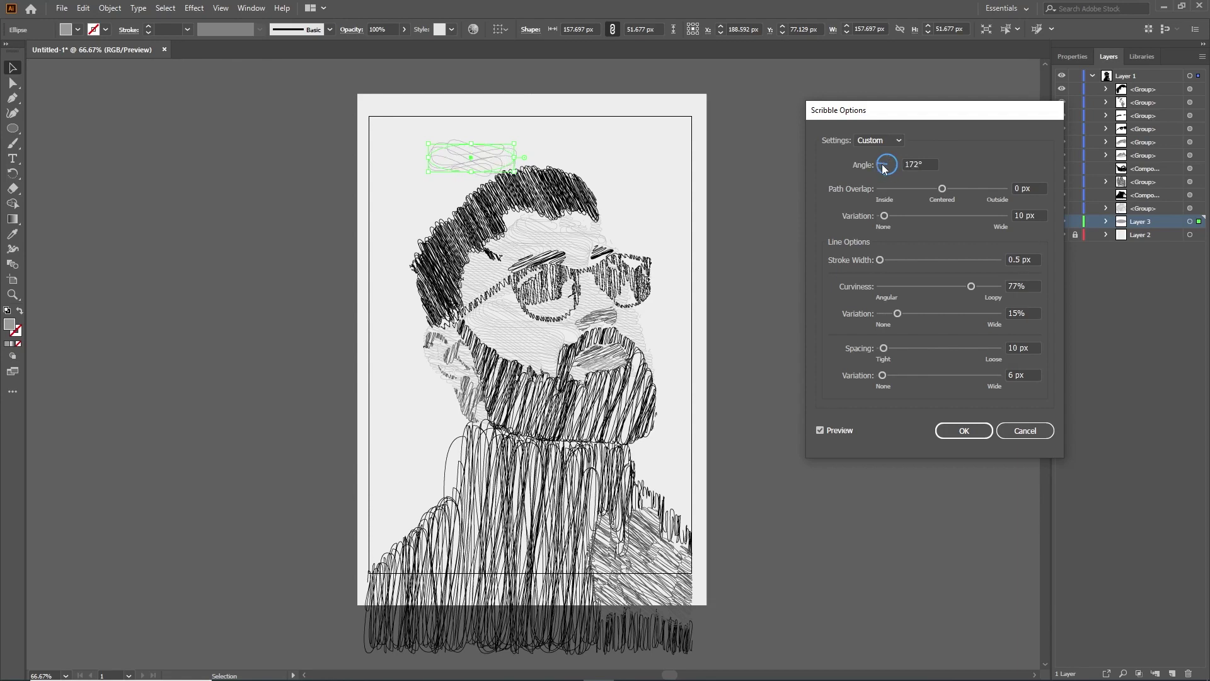
pyautogui.click(963, 431)
# - Move, rotate and enlarge the scribbled ellipse across the portrait at 11% opacity
pyautogui.moveTo(515, 155)
pyautogui.mouseDown()
pyautogui.moveTo(715, 281)
pyautogui.moveTo(842, 252)
pyautogui.mouseUp()
pyautogui.click(739, 309)
pyautogui.moveTo(751, 275); pyautogui.dragTo(747, 100)
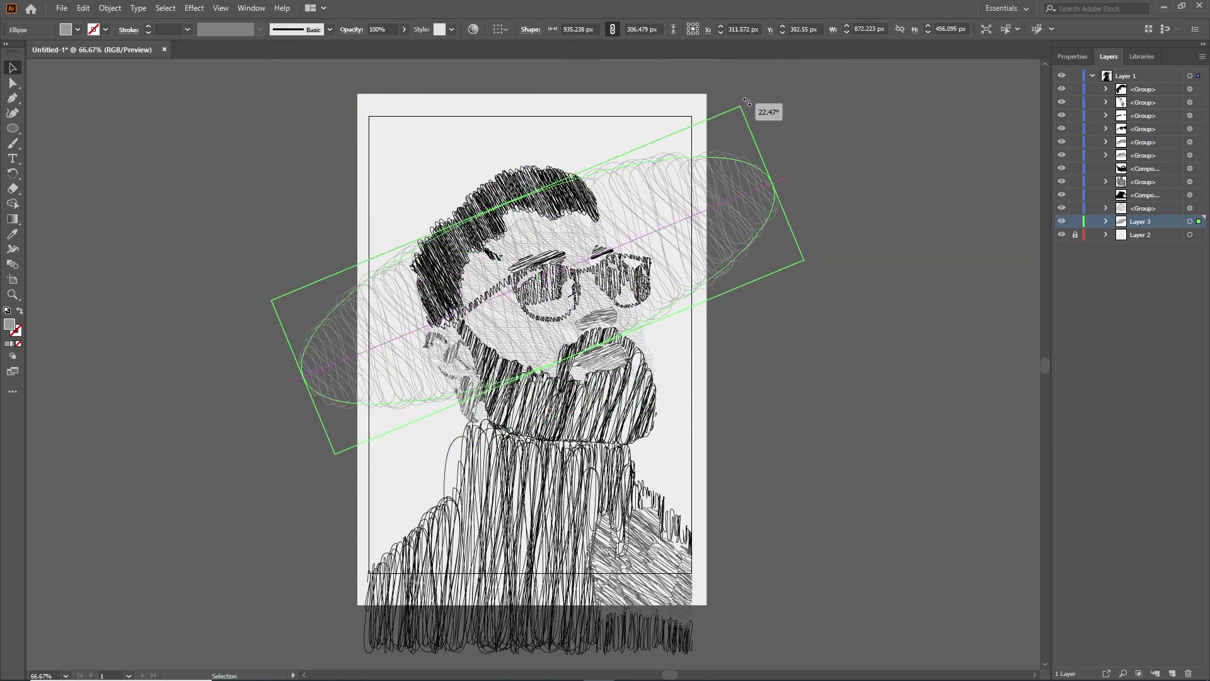
pyautogui.moveTo(803, 260); pyautogui.dragTo(727, 504)
pyautogui.moveTo(770, 340)
pyautogui.mouseDown()
pyautogui.moveTo(1034, 420)
pyautogui.moveTo(869, 358)
pyautogui.mouseUp()
pyautogui.click(404, 29)
pyautogui.moveTo(404, 45); pyautogui.dragTo(366, 45)
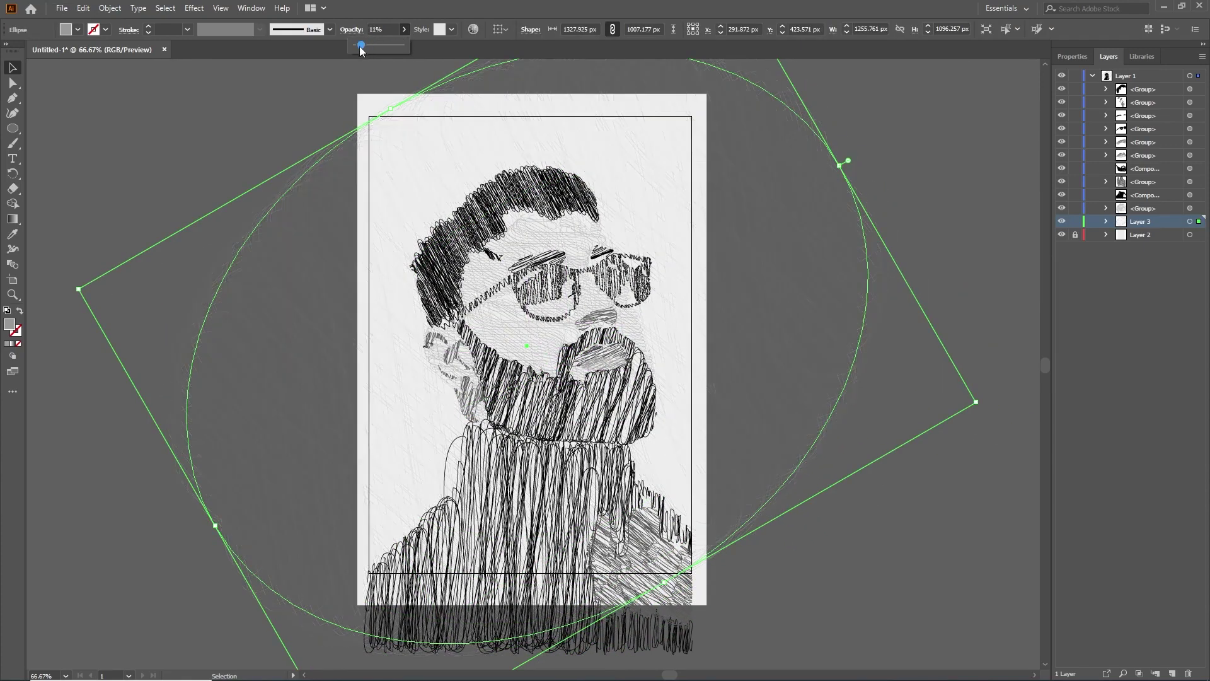
pyautogui.click(957, 161)
# - Shrink the texture ellipse to roughly the page size
pyautogui.moveTo(943, 246); pyautogui.dragTo(812, 376)
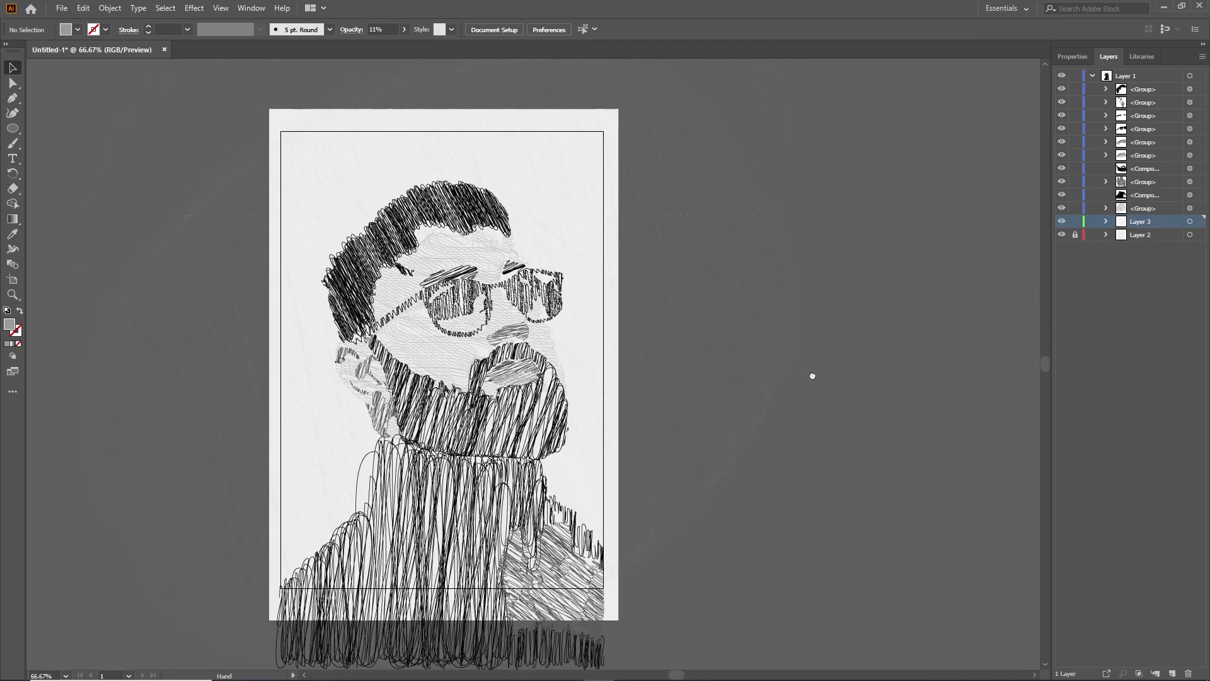
pyautogui.click(675, 464)
pyautogui.scroll(-2, 724, 104)
pyautogui.scroll(3, 724, 104)
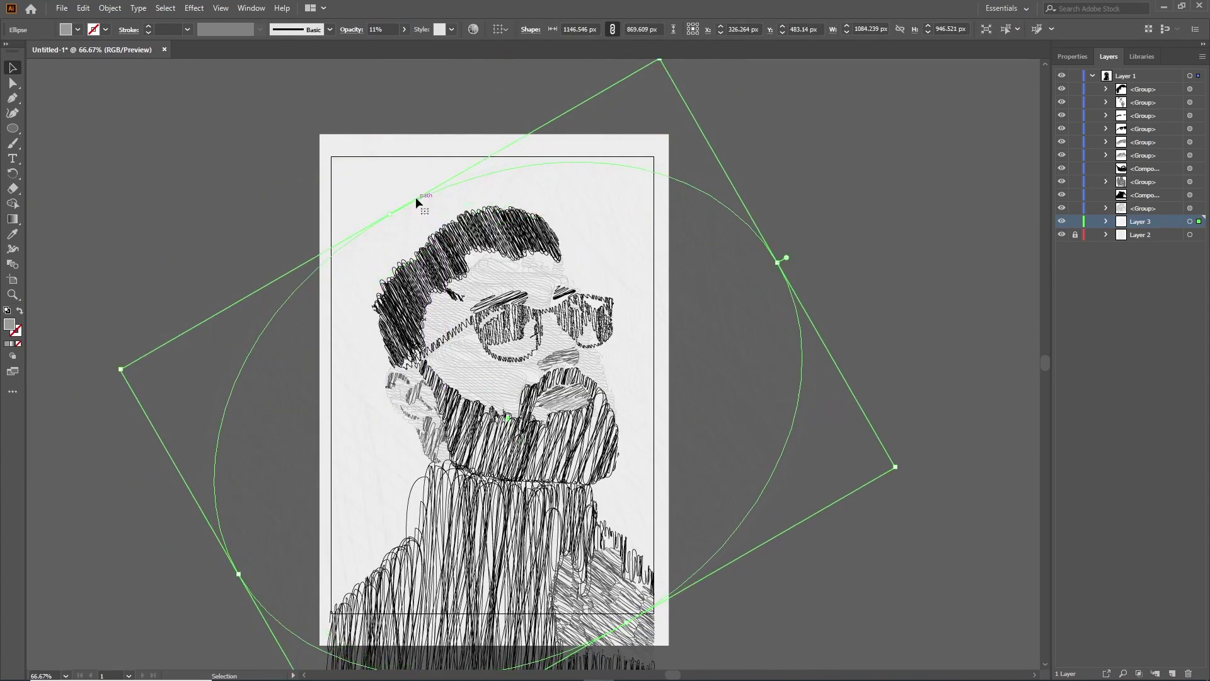
pyautogui.moveTo(629, 618); pyautogui.dragTo(573, 531)
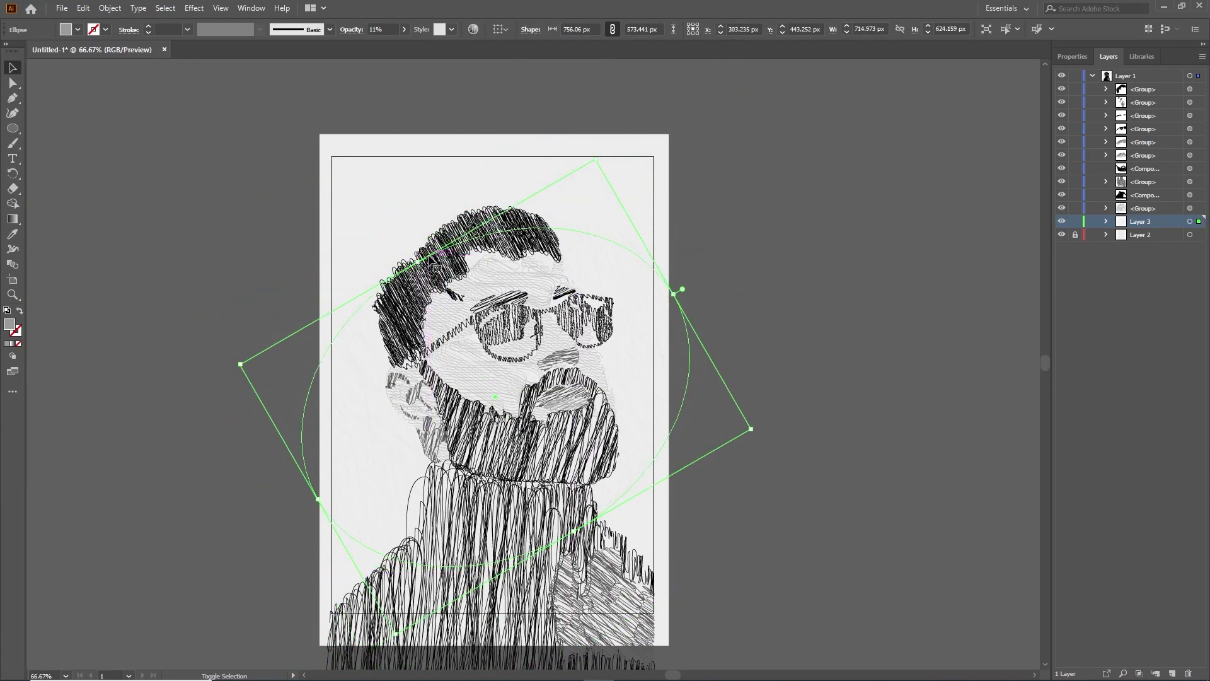
# - Add another Scribble with 45 px path overlap variation, then shift the ellipse up and enlarge it slightly
pyautogui.click(194, 8)
pyautogui.click(353, 227)
pyautogui.click(650, 367)
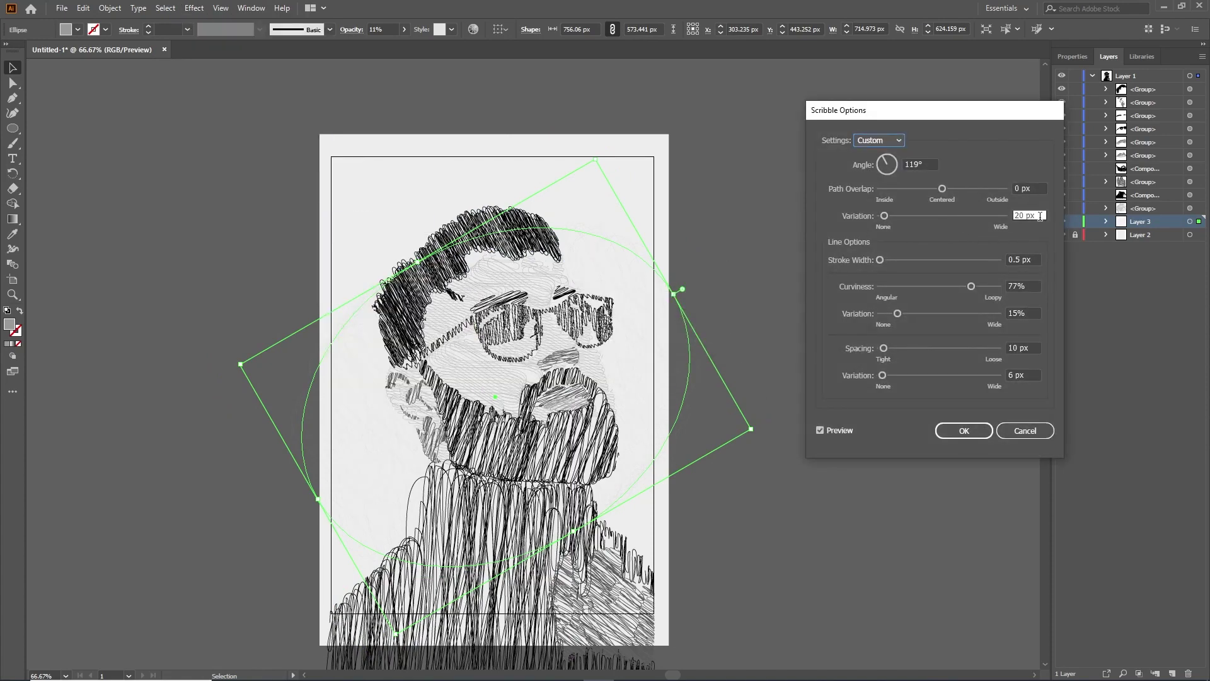
pyautogui.press('Up')
pyautogui.press('Up')
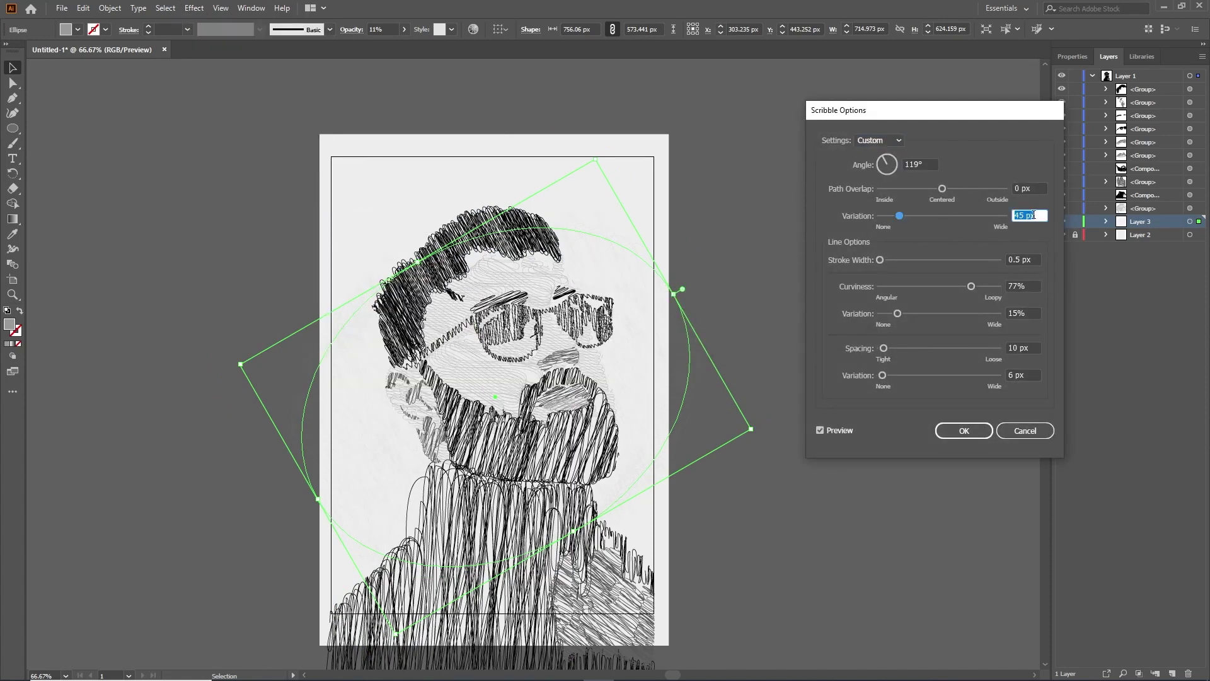
pyautogui.press('Return')
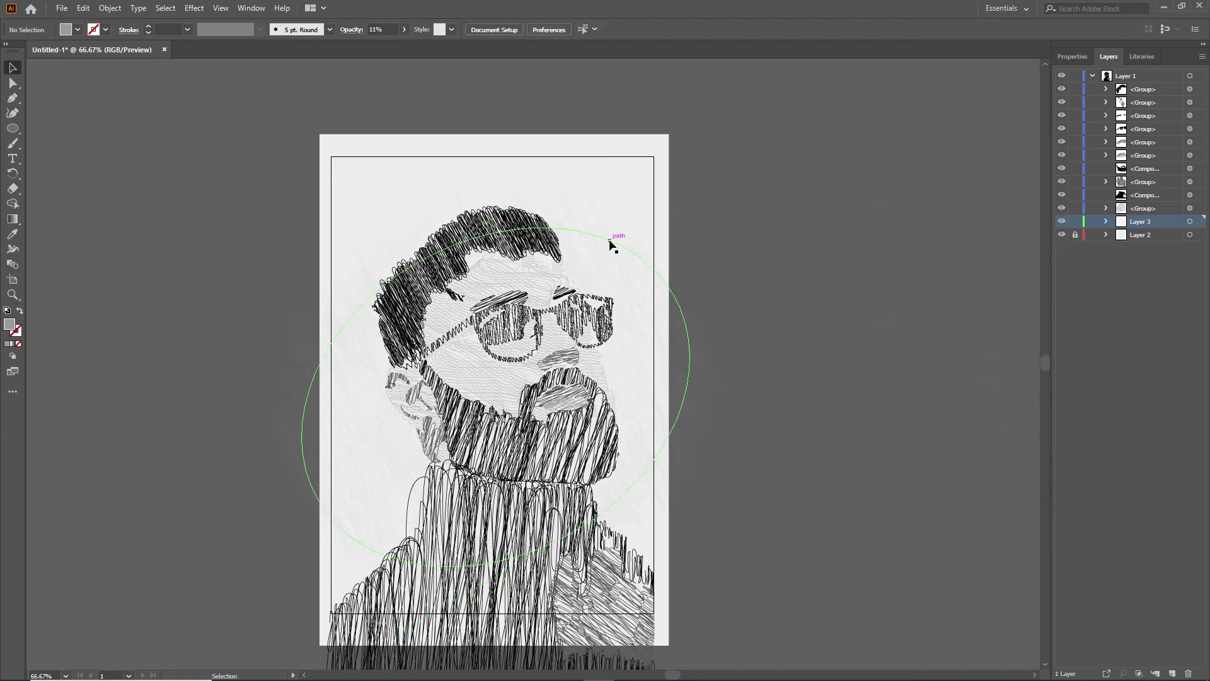
pyautogui.moveTo(615, 243); pyautogui.dragTo(624, 214)
pyautogui.moveTo(650, 275); pyautogui.dragTo(673, 316)
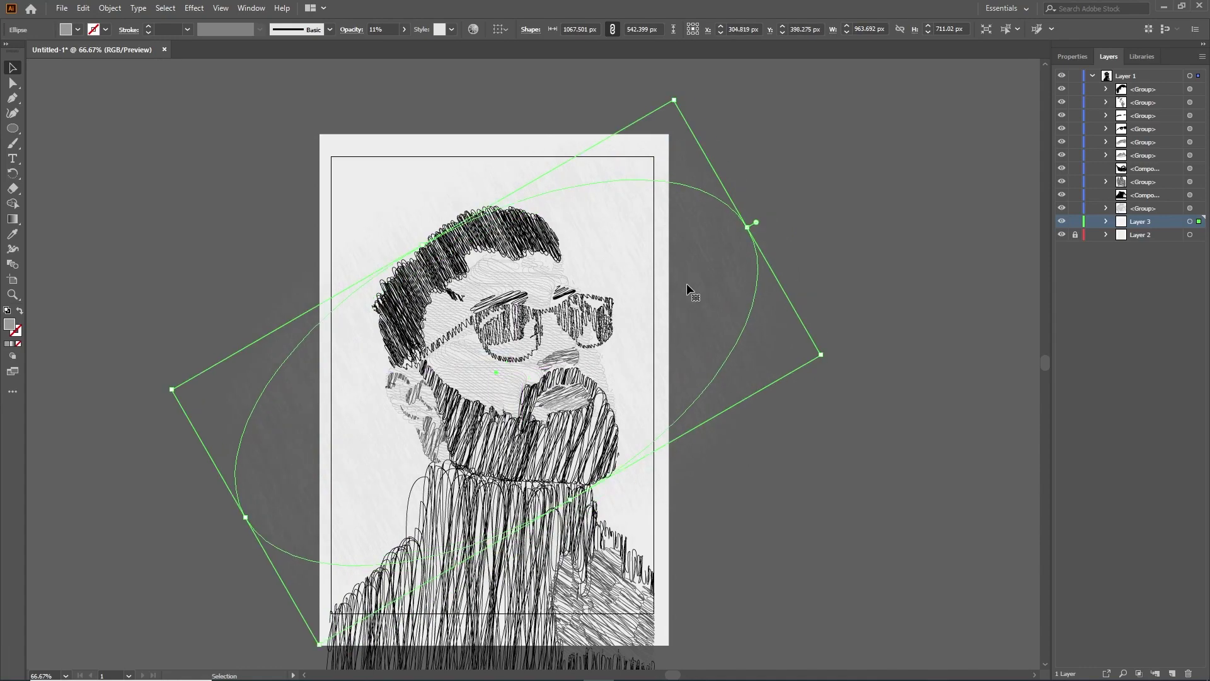
pyautogui.click(859, 246)
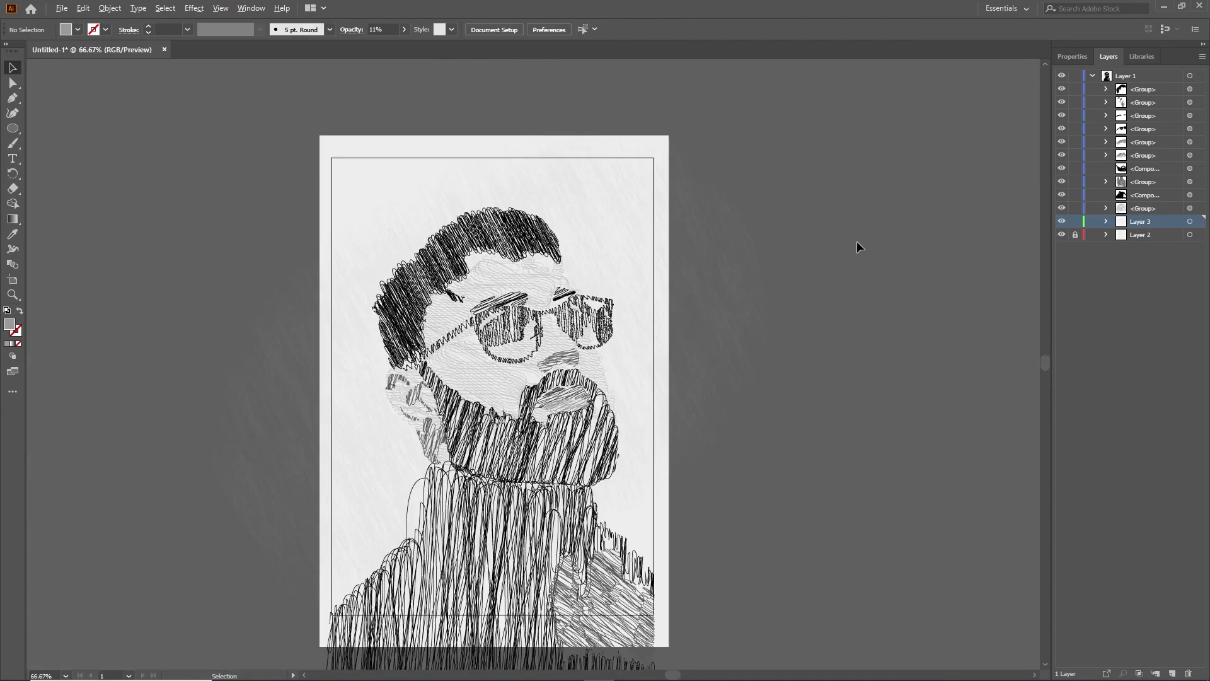
# - Export the artwork as the JPEG final-01
pyautogui.click(62, 9)
pyautogui.moveTo(85, 230)
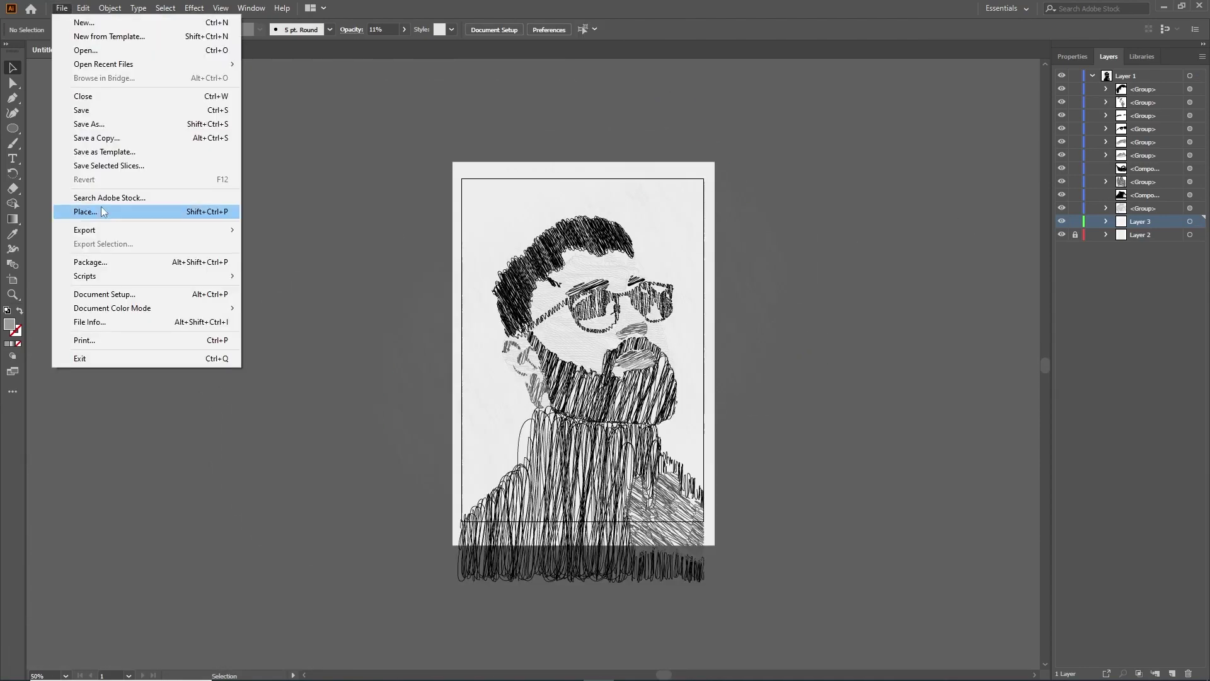
pyautogui.click(284, 245)
pyautogui.click(415, 398)
pyautogui.click(415, 467)
pyautogui.doubleClick(472, 214)
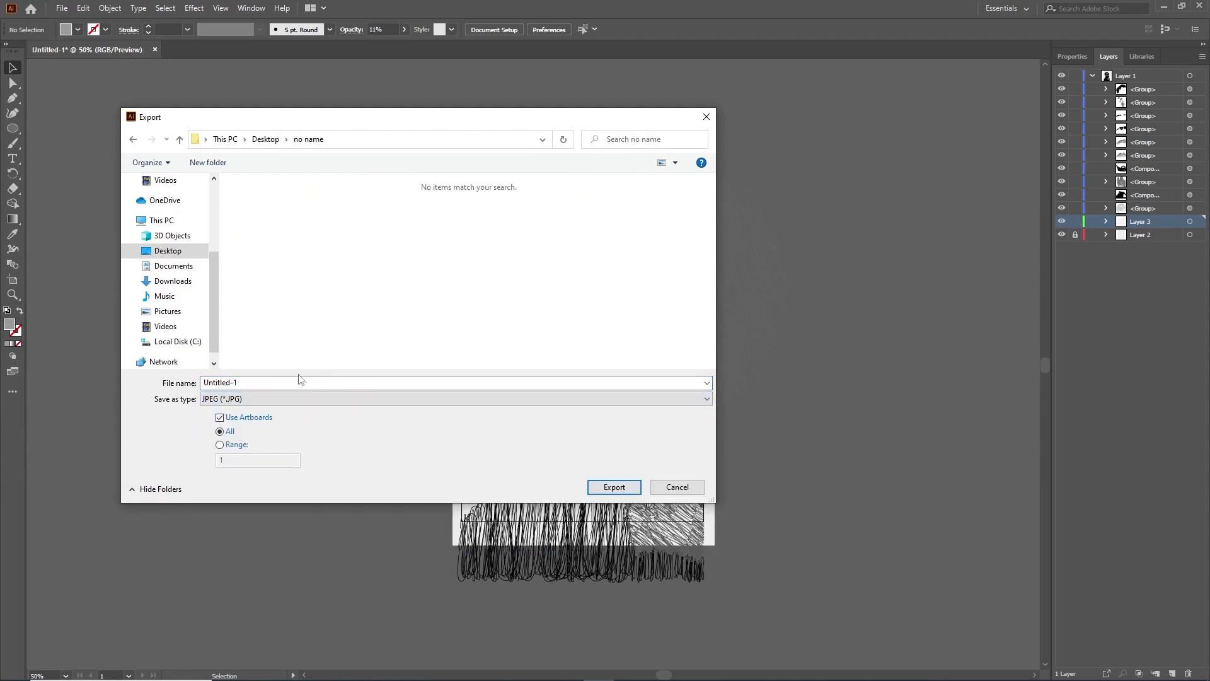
pyautogui.press('Return')
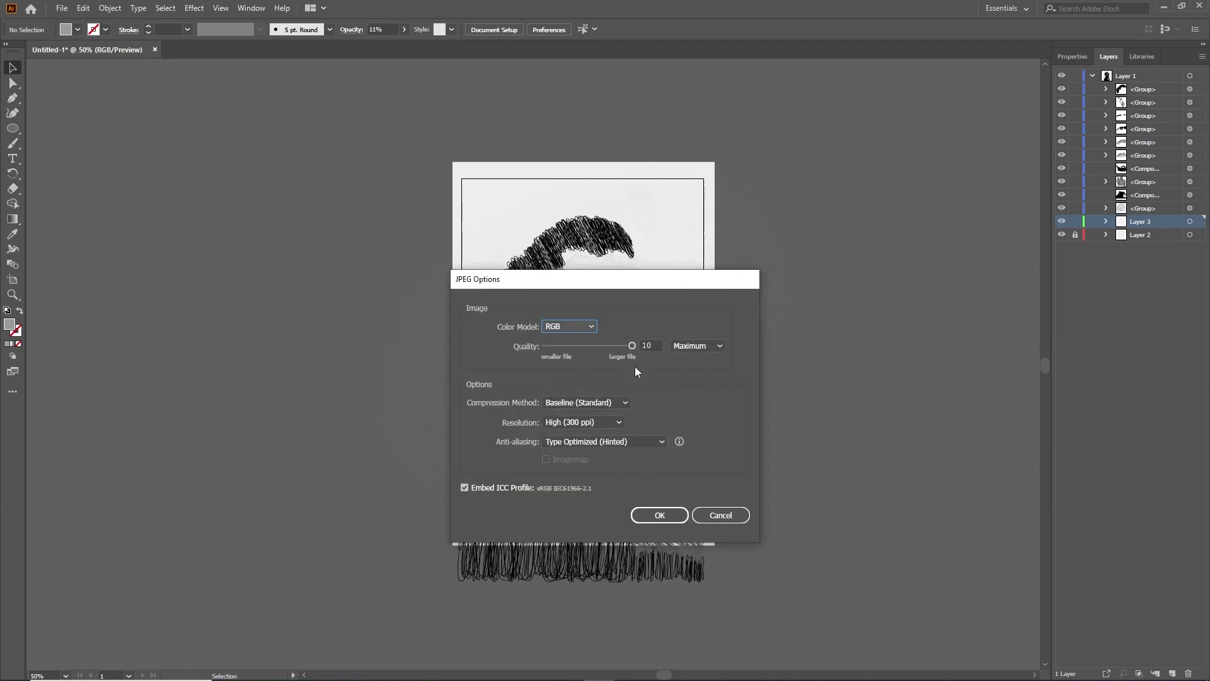
pyautogui.press('Return')
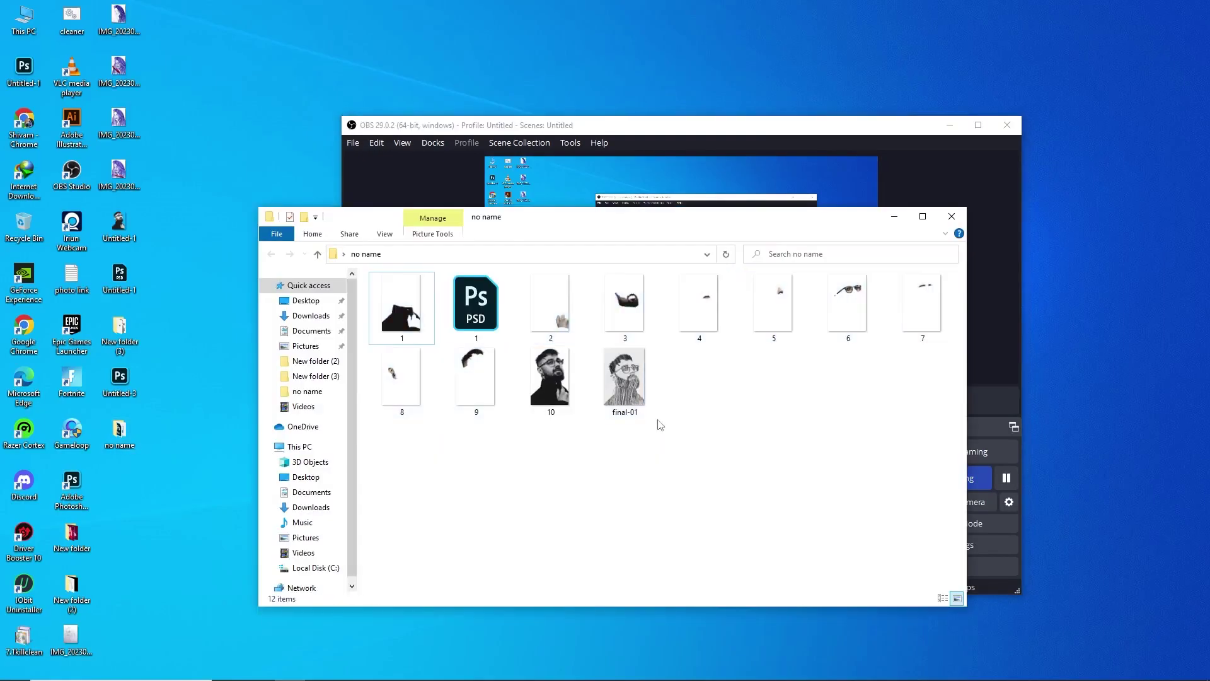